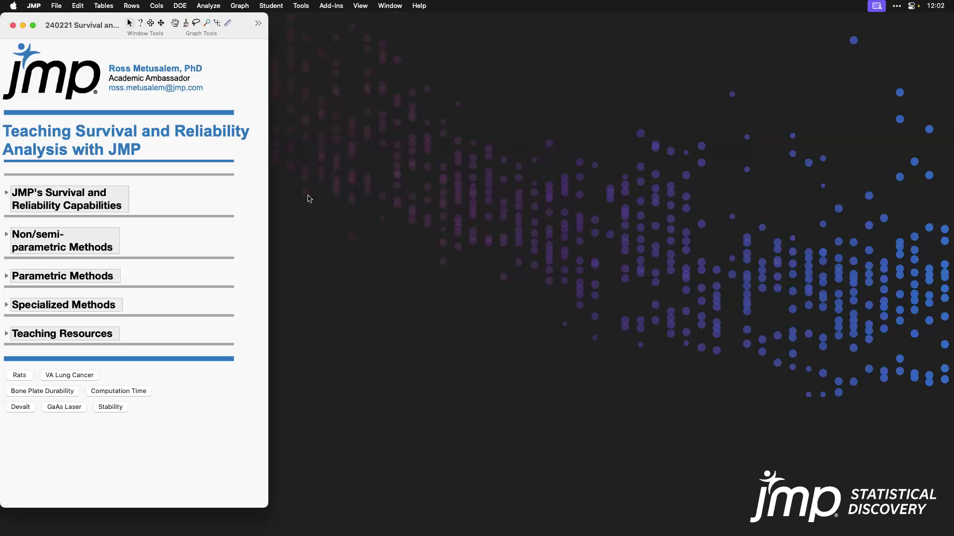
# Step: Expand the JMP's Survival and Reliability Capabilities notes, look through the available Reliability and Survival analyses, and collapse the notes again
pyautogui.click(7, 193)
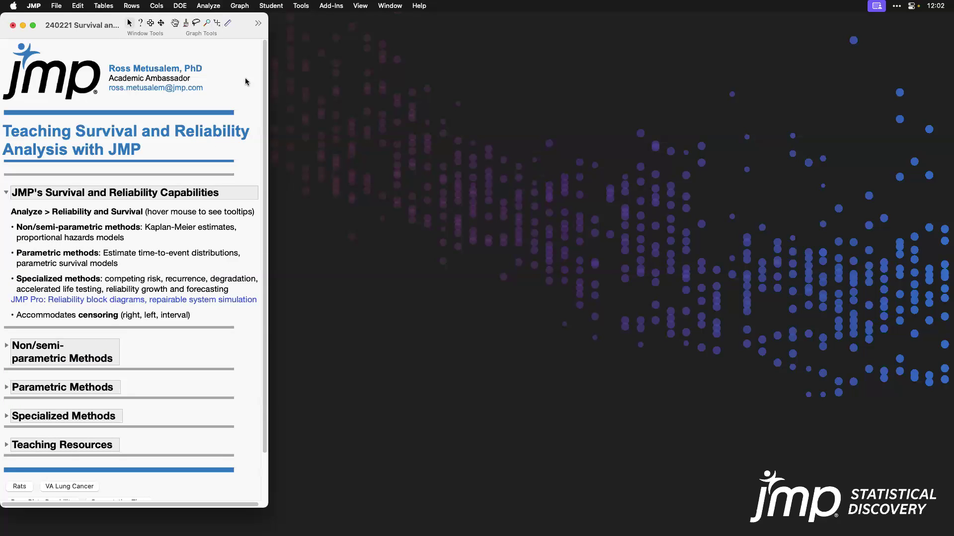
pyautogui.click(213, 212)
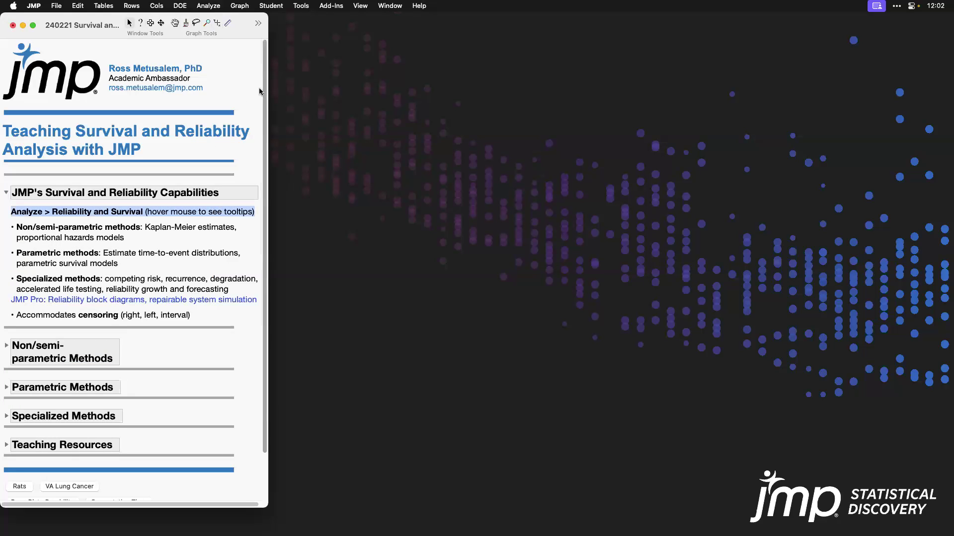
pyautogui.click(215, 8)
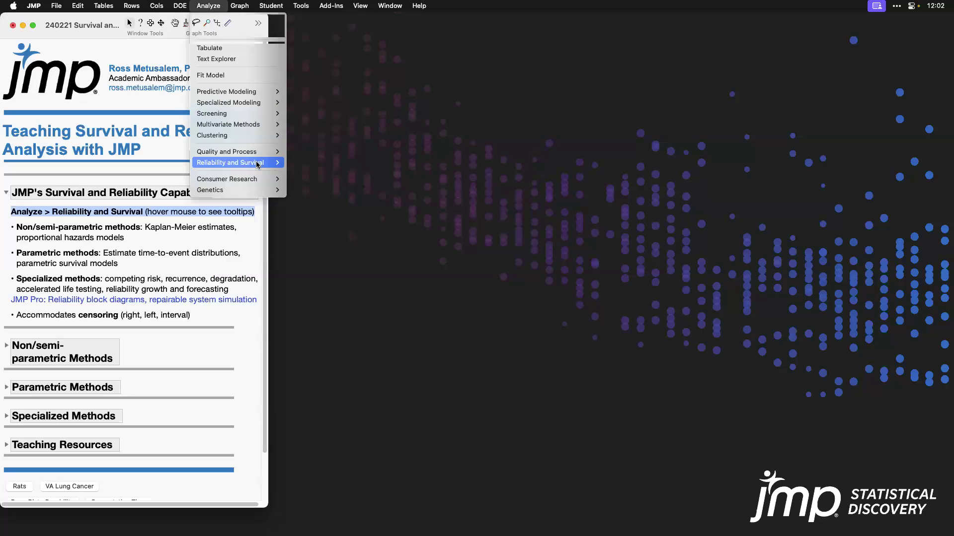
pyautogui.moveTo(257, 165)
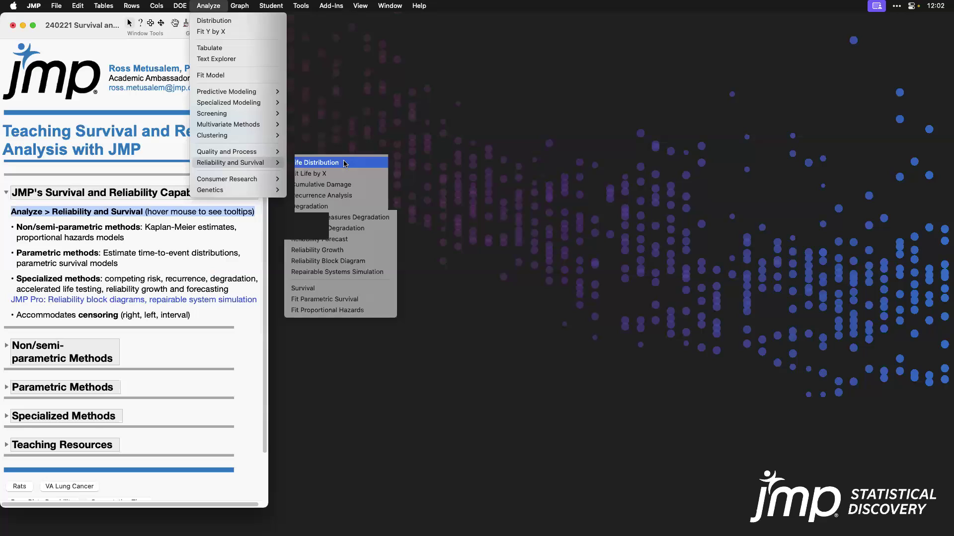
pyautogui.moveTo(346, 164)
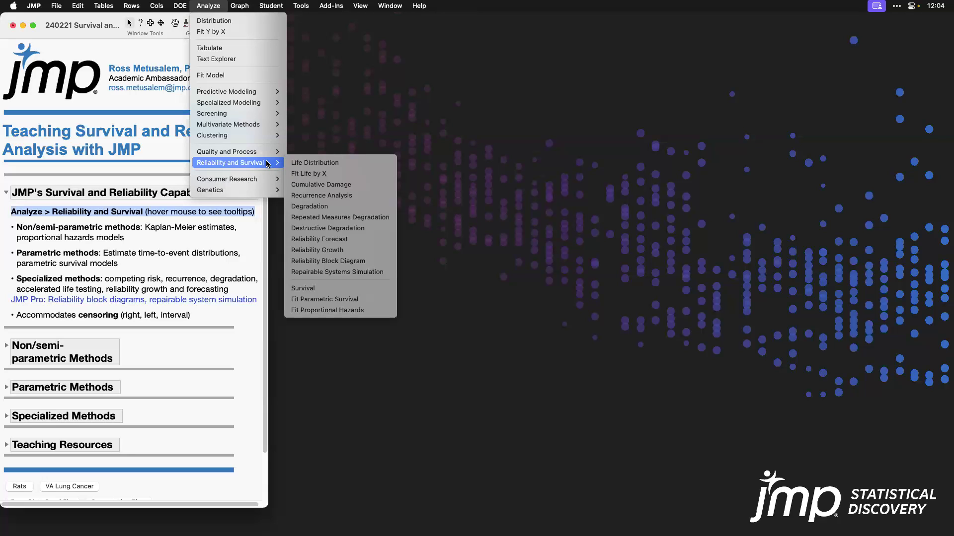
pyautogui.click(161, 167)
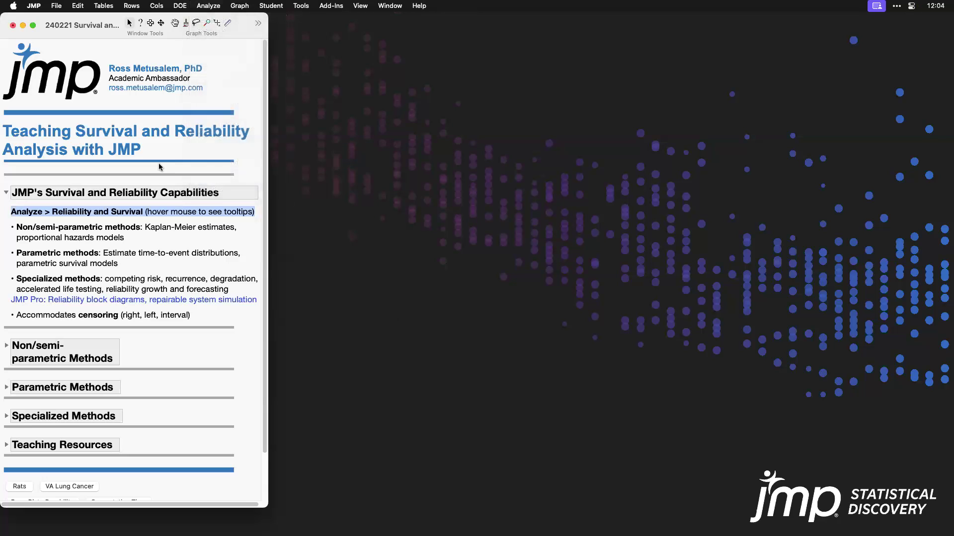
pyautogui.click(6, 193)
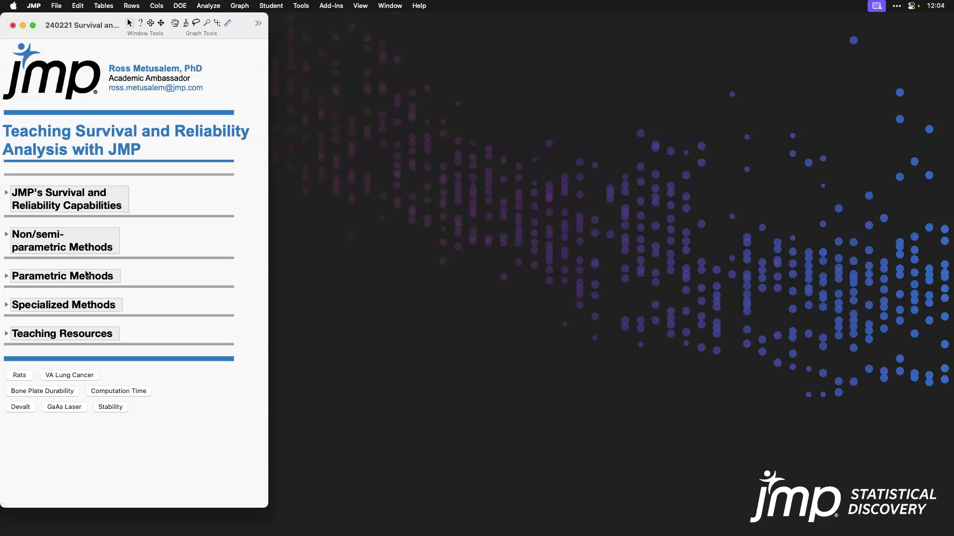
# Step: Open the Rats data table from the expanded Non/semi-parametric Methods section and view its Reference variable without changing it
pyautogui.click(7, 235)
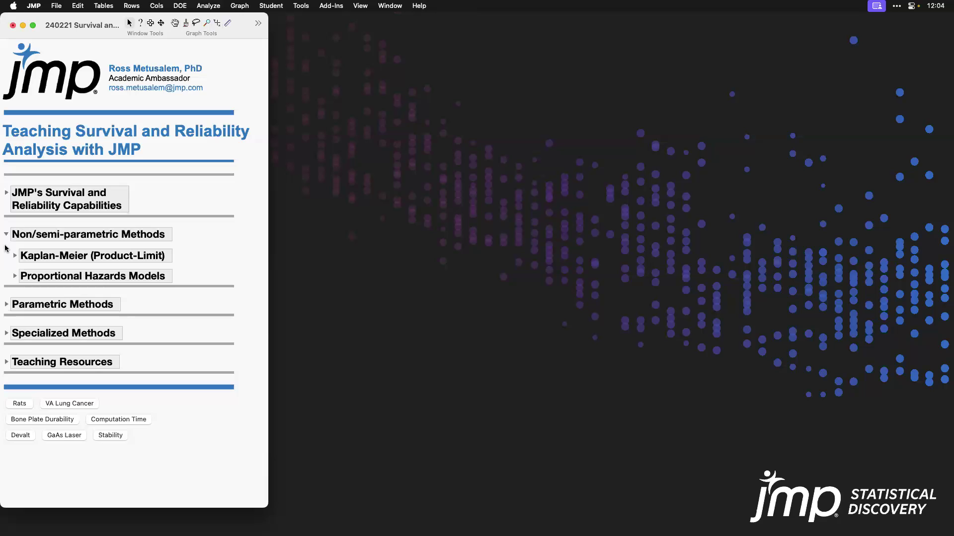
pyautogui.click(20, 408)
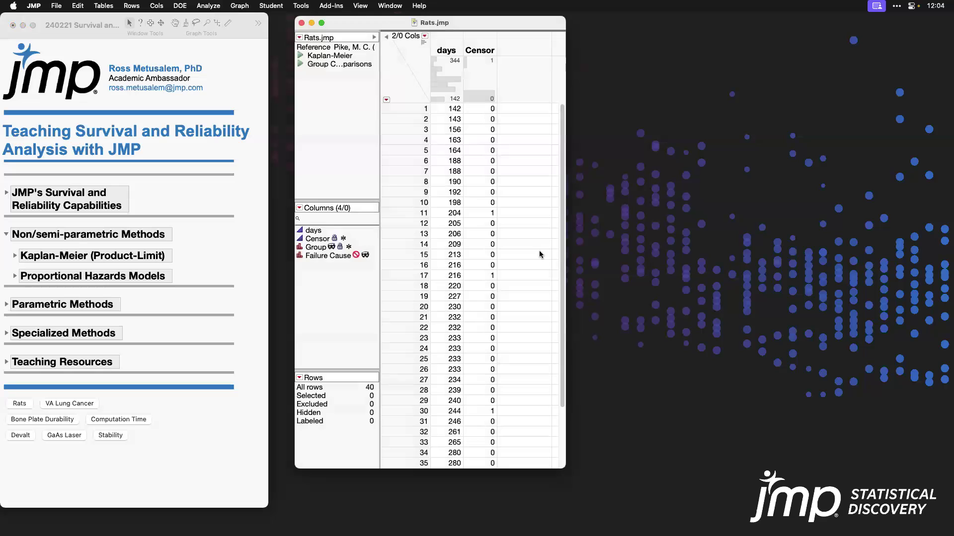
pyautogui.moveTo(522, 29); pyautogui.dragTo(512, 36)
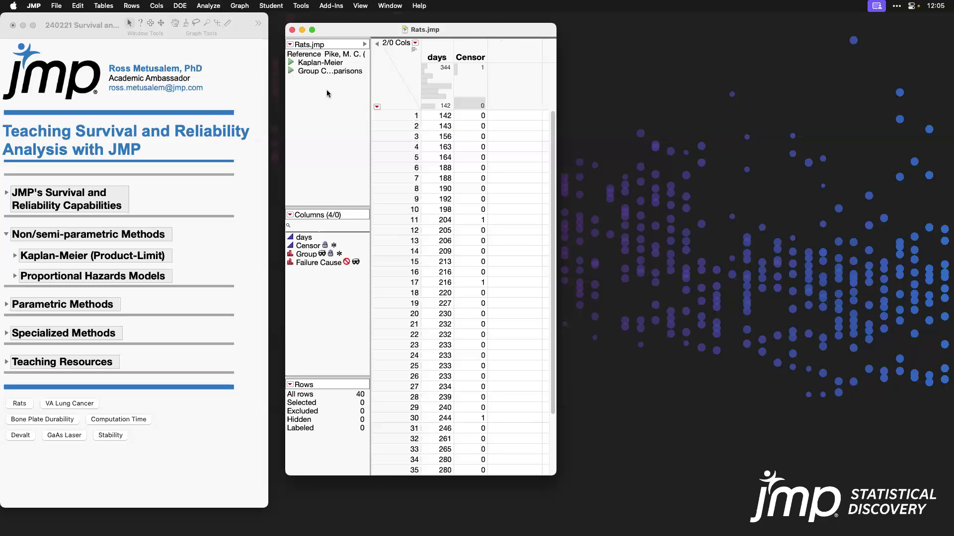
pyautogui.doubleClick(311, 54)
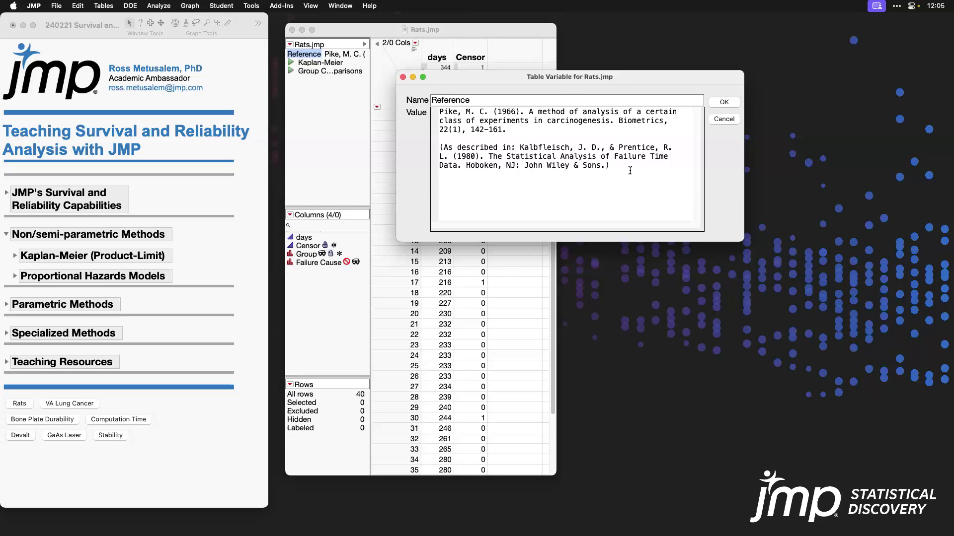
pyautogui.click(723, 118)
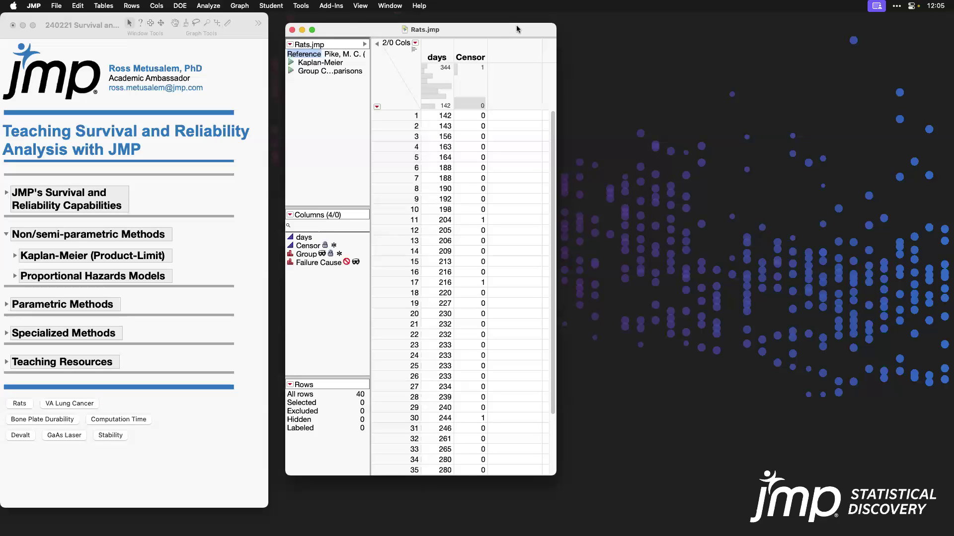
# Step: Highlight the days and Censor columns and select the rows with Censor value 1 to examine the censored cases
pyautogui.click(434, 54)
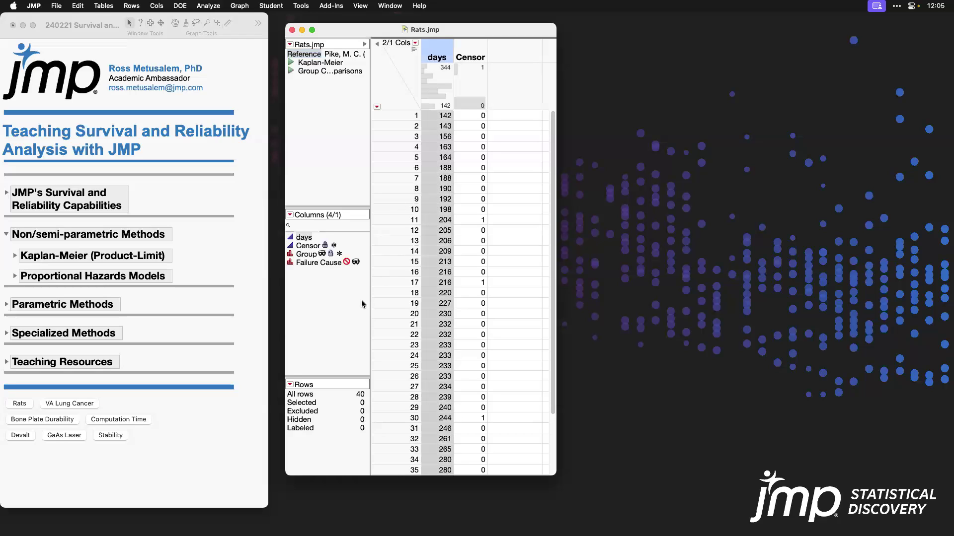
pyautogui.moveTo(353, 312); pyautogui.dragTo(364, 391)
pyautogui.click(472, 68)
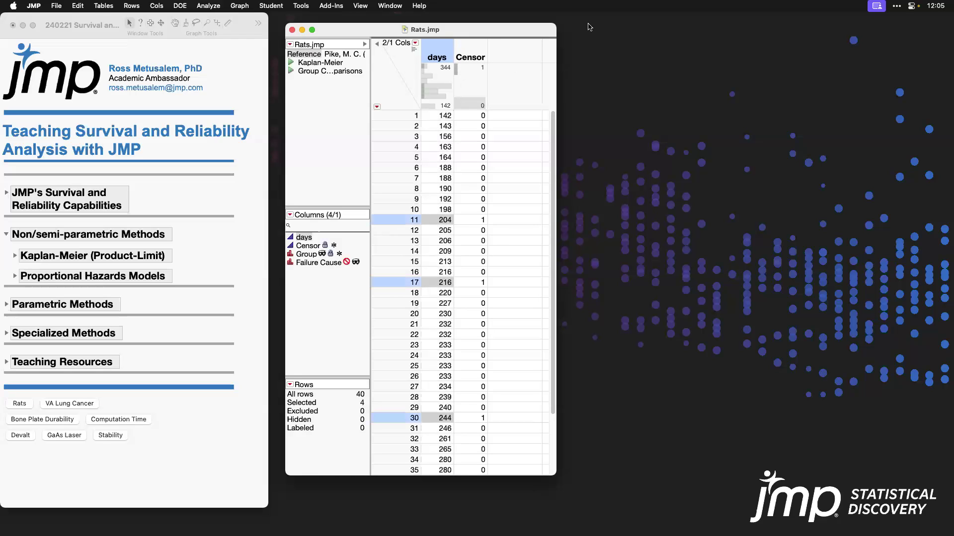
pyautogui.keyDown('shift'); pyautogui.click(474, 49); pyautogui.keyUp('shift')
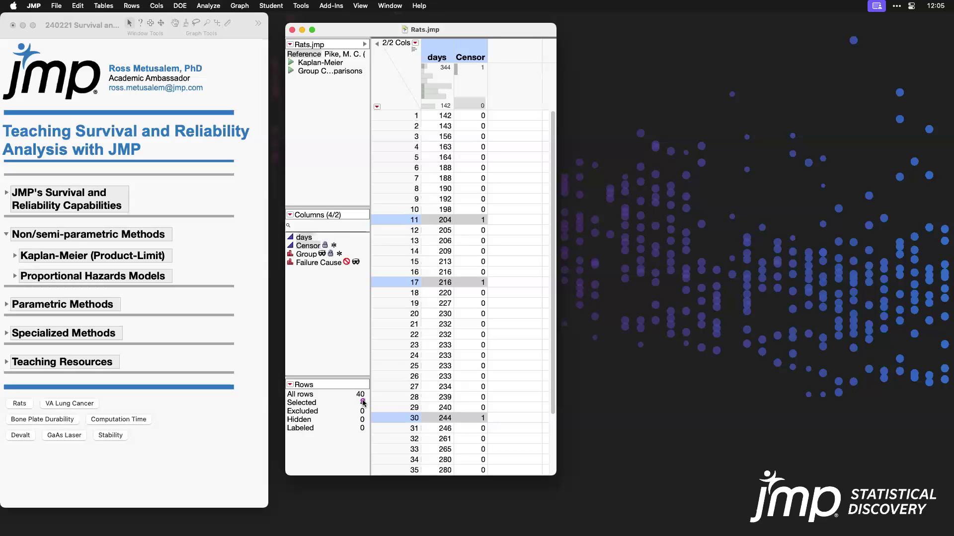
pyautogui.moveTo(352, 396)
pyautogui.mouseDown()
pyautogui.moveTo(346, 411)
pyautogui.moveTo(373, 409)
pyautogui.moveTo(364, 393)
pyautogui.mouseUp()
# Step: Review the censoring line in the JMP's Survival and Reliability Capabilities notes and collapse that section again
pyautogui.click(43, 182)
pyautogui.click(7, 192)
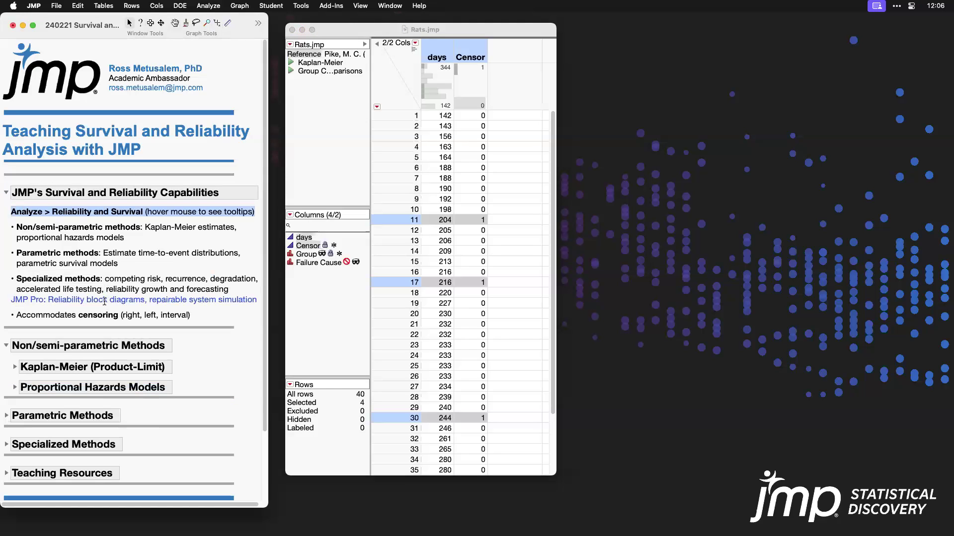
pyautogui.click(98, 318)
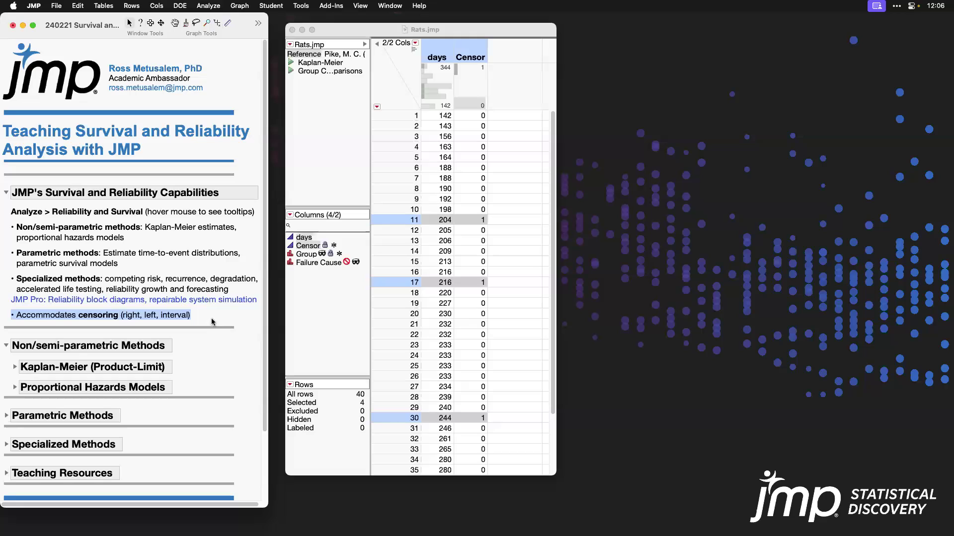
pyautogui.click(184, 315)
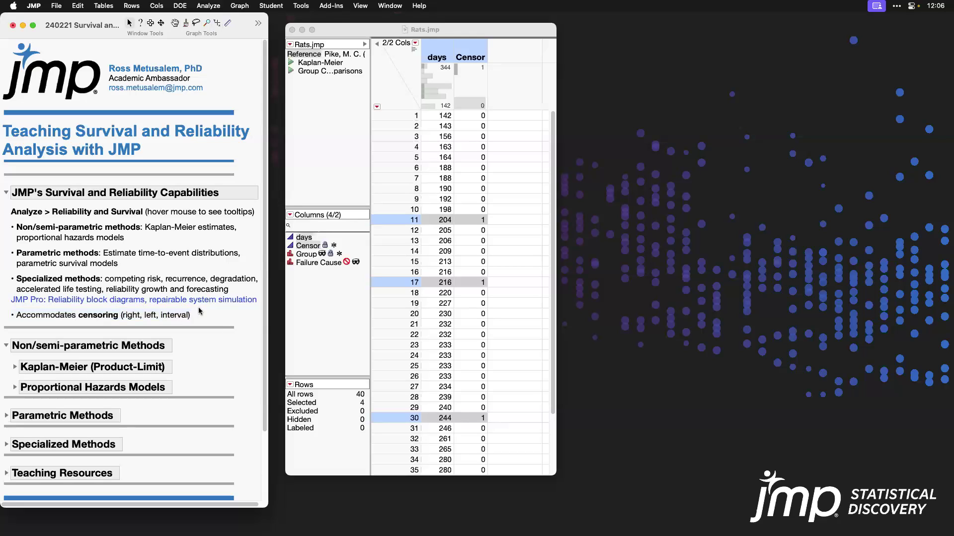
pyautogui.click(6, 192)
# Step: Clear the row and column selections in the Rats table
pyautogui.click(408, 70)
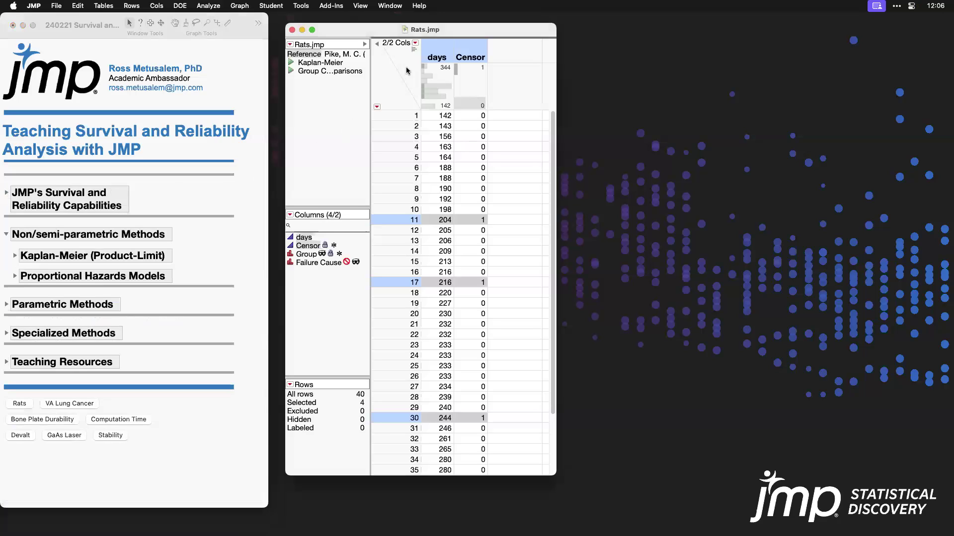
pyautogui.click(391, 86)
pyautogui.click(399, 74)
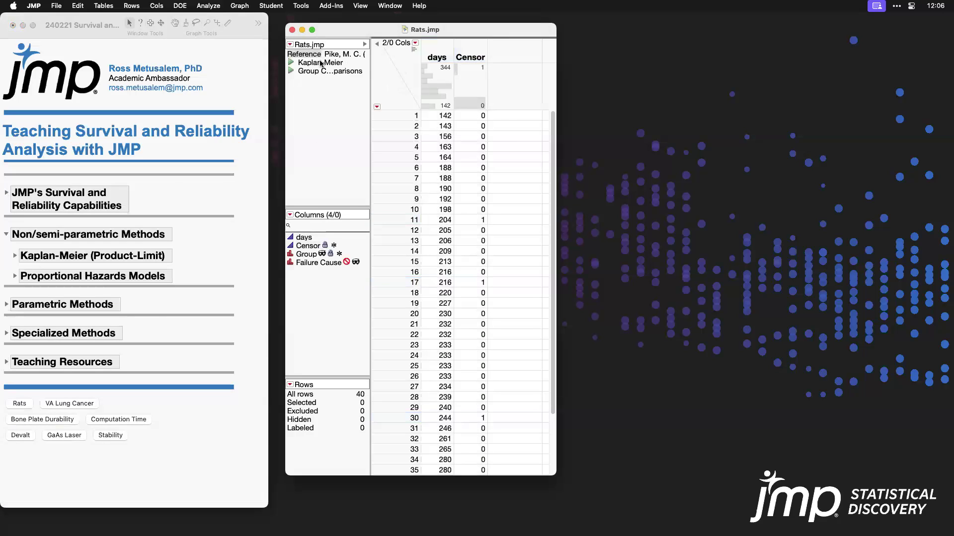
# Step: Run the saved Kaplan-Meier script, examine the survival plot, summary and Combined estimates, and close the report
pyautogui.click(291, 63)
pyautogui.moveTo(480, 101); pyautogui.dragTo(418, 30)
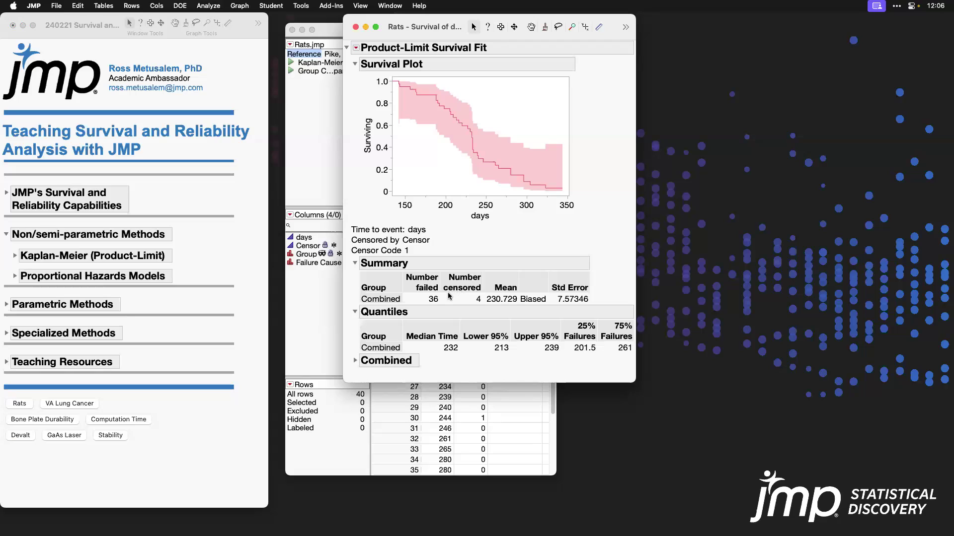
pyautogui.moveTo(478, 291)
pyautogui.mouseDown()
pyautogui.moveTo(471, 312)
pyautogui.moveTo(489, 297)
pyautogui.moveTo(481, 288)
pyautogui.moveTo(497, 287)
pyautogui.moveTo(478, 304)
pyautogui.moveTo(514, 315)
pyautogui.moveTo(523, 292)
pyautogui.moveTo(514, 287)
pyautogui.mouseUp()
pyautogui.click(354, 361)
pyautogui.moveTo(644, 166); pyautogui.dragTo(650, 310)
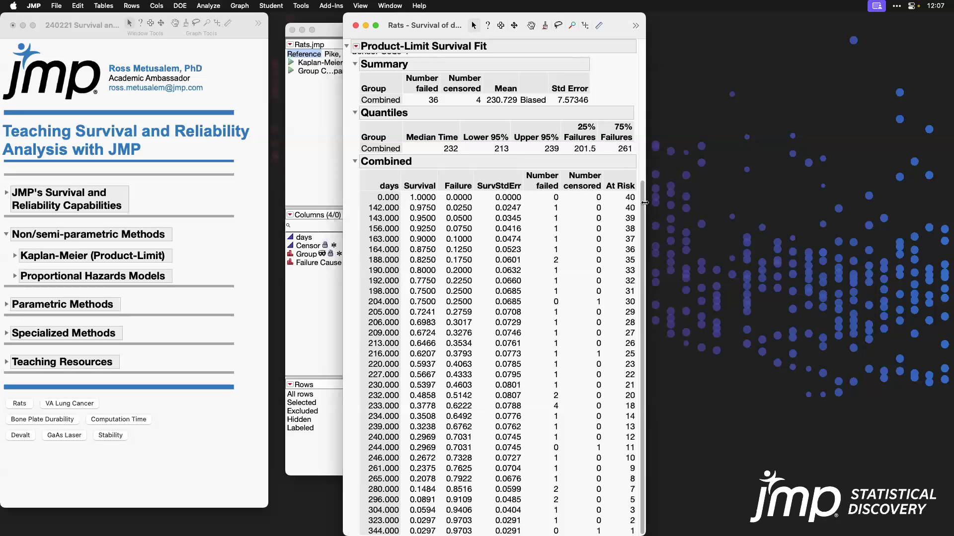
pyautogui.scroll(4, 637, 104)
pyautogui.scroll(4, 637, 96)
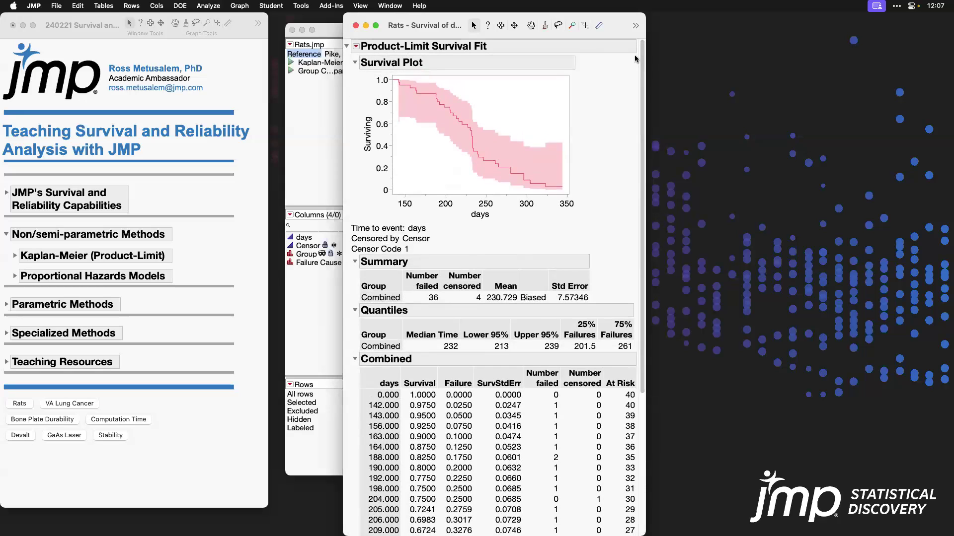
pyautogui.click(356, 25)
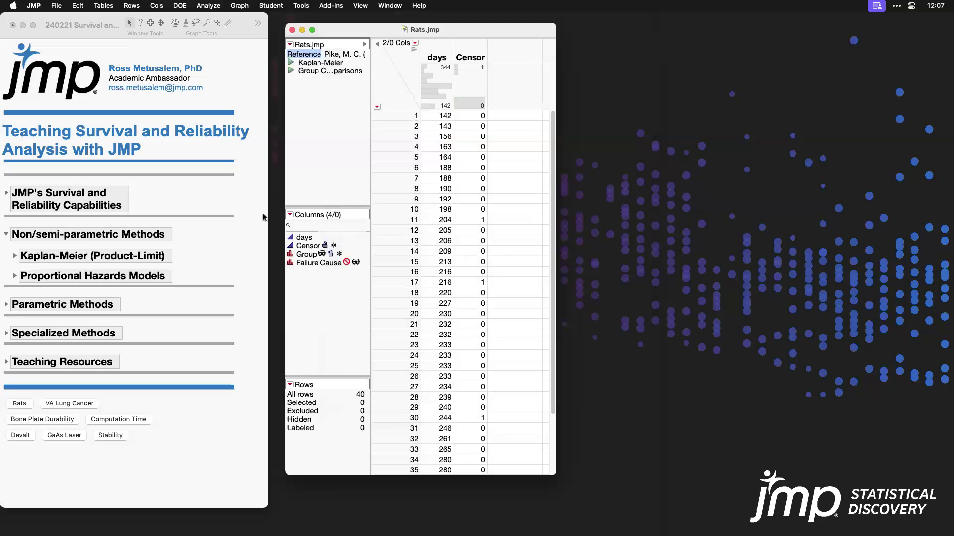
# Step: Expand the Kaplan-Meier (Product-Limit) notes and highlight the line giving the path to the Survival analysis
pyautogui.click(14, 256)
pyautogui.click(14, 256)
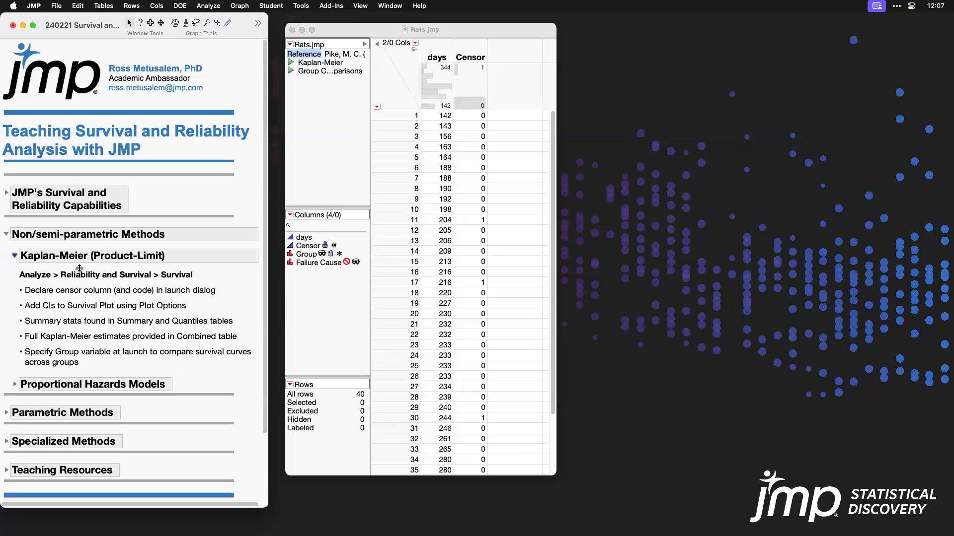
pyautogui.click(143, 275)
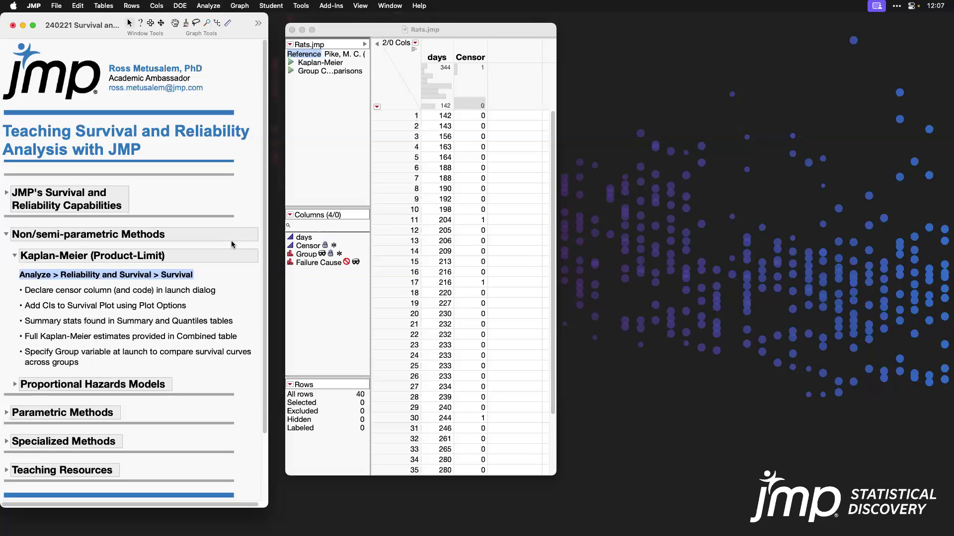
# Step: Launch the Survival analysis on the Rats table and assign days as Y, Time to Event
pyautogui.click(216, 7)
pyautogui.moveTo(252, 167)
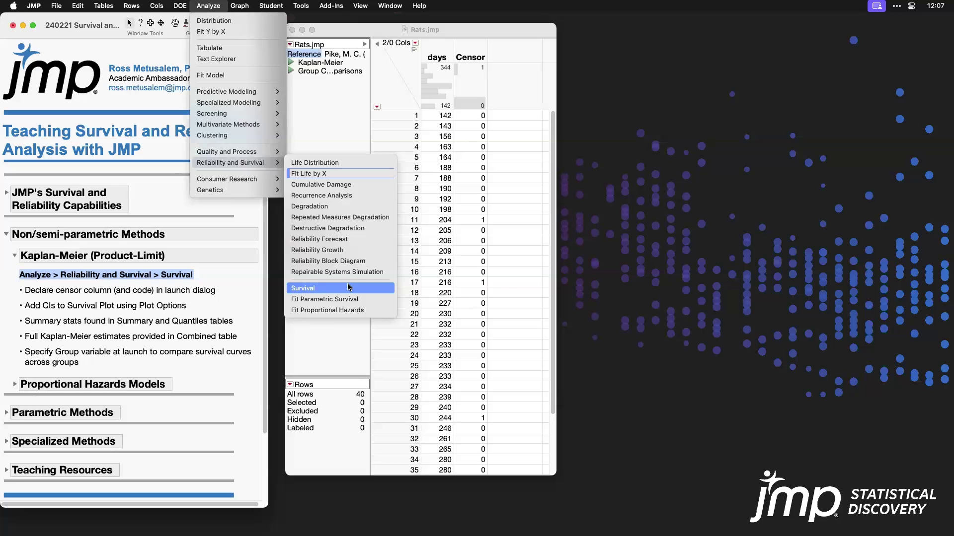
pyautogui.click(346, 288)
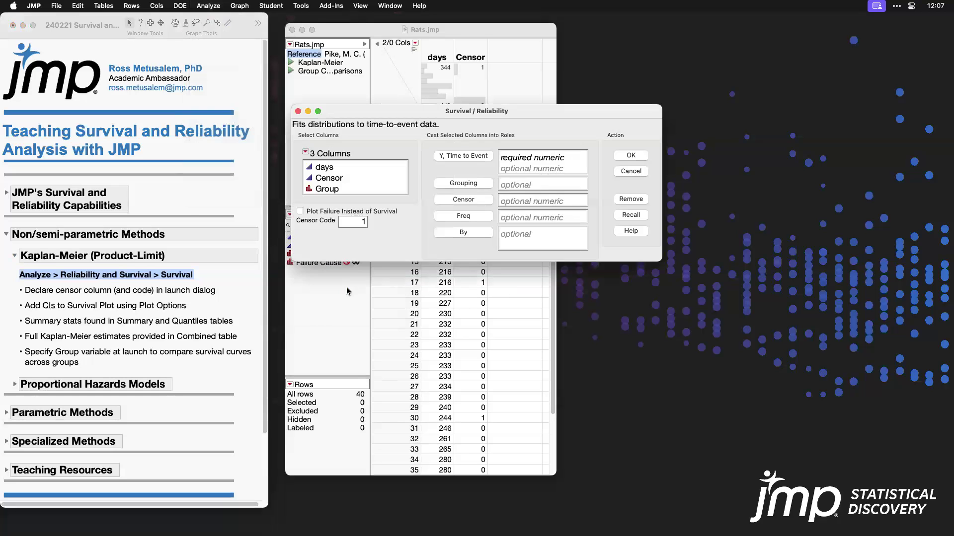
pyautogui.moveTo(427, 121); pyautogui.dragTo(456, 42)
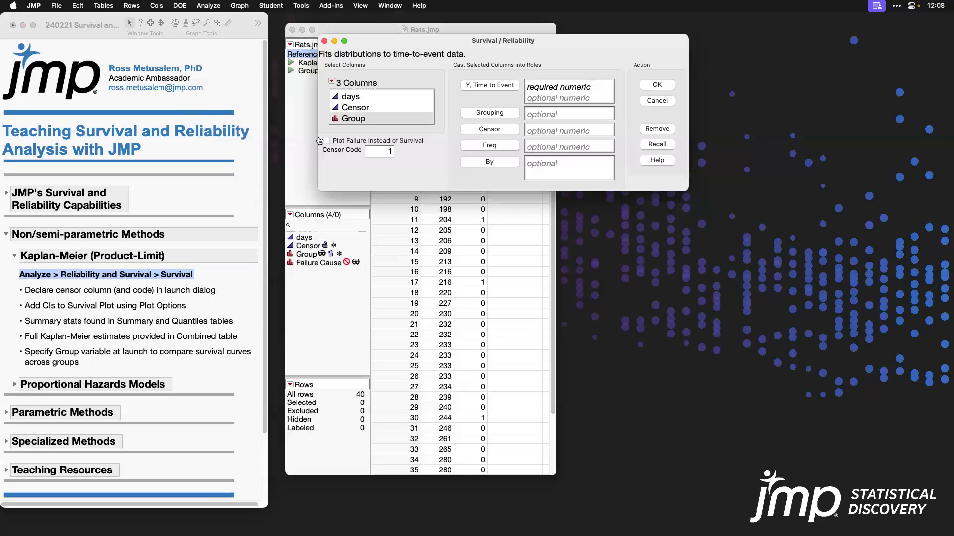
pyautogui.click(348, 96)
pyautogui.click(494, 88)
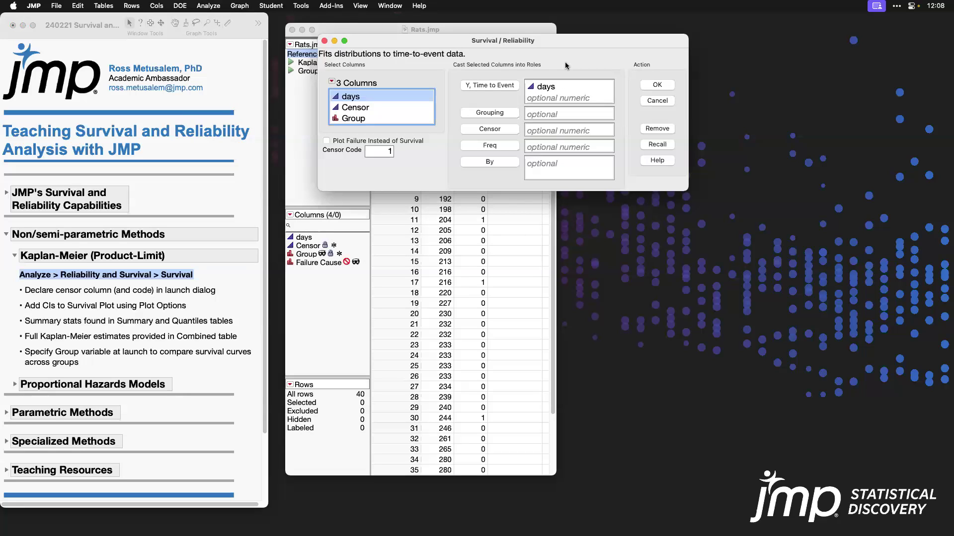
# Step: Assign the Censor column to the Censor role and highlight the notes line about declaring the censor column and code
pyautogui.click(391, 108)
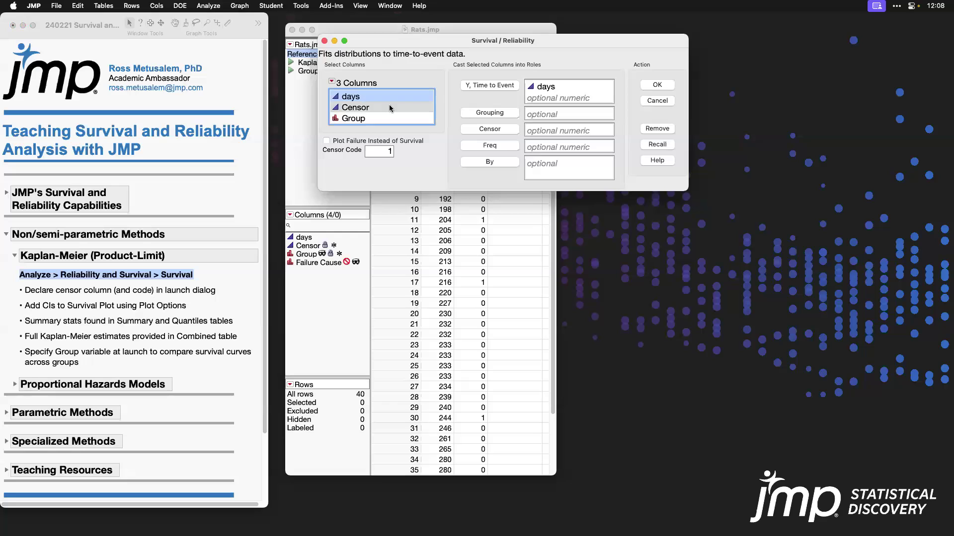
pyautogui.moveTo(422, 43); pyautogui.dragTo(614, 56)
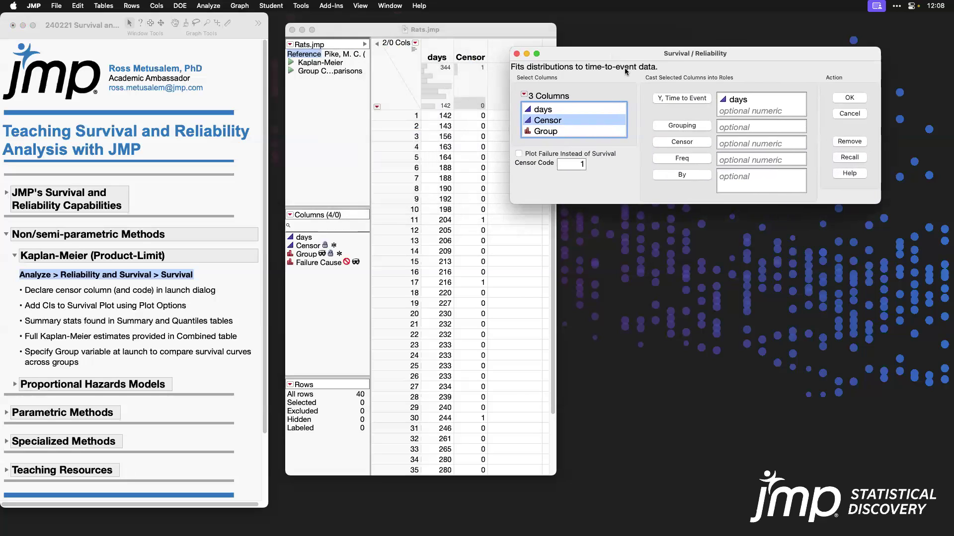
pyautogui.click(678, 143)
pyautogui.click(231, 287)
pyautogui.tripleClick(190, 293)
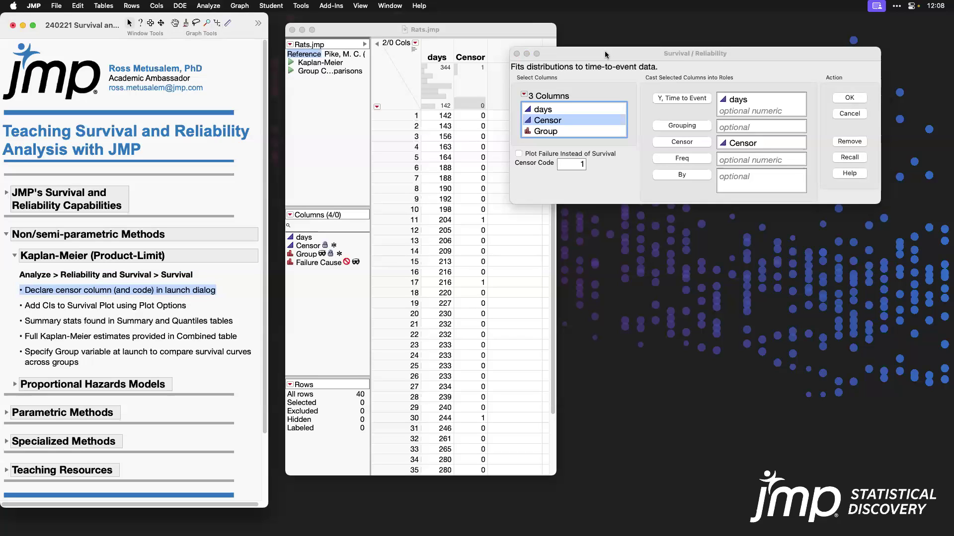
# Step: Run the survival analysis and move its report window up over the data table
pyautogui.click(563, 183)
pyautogui.moveTo(560, 183)
pyautogui.mouseDown()
pyautogui.moveTo(597, 168)
pyautogui.moveTo(593, 156)
pyautogui.moveTo(512, 164)
pyautogui.moveTo(512, 177)
pyautogui.moveTo(572, 180)
pyautogui.mouseUp()
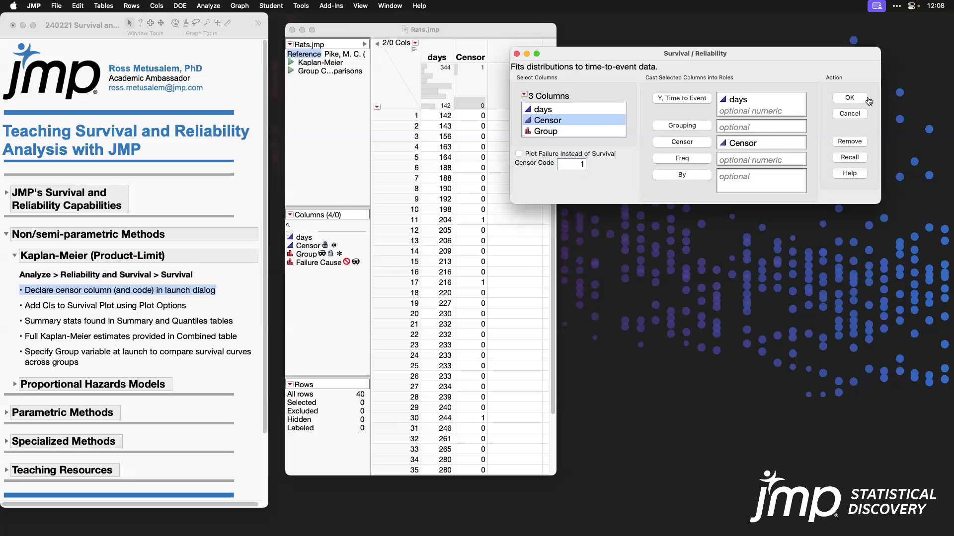
pyautogui.click(850, 98)
pyautogui.moveTo(525, 116); pyautogui.dragTo(476, 29)
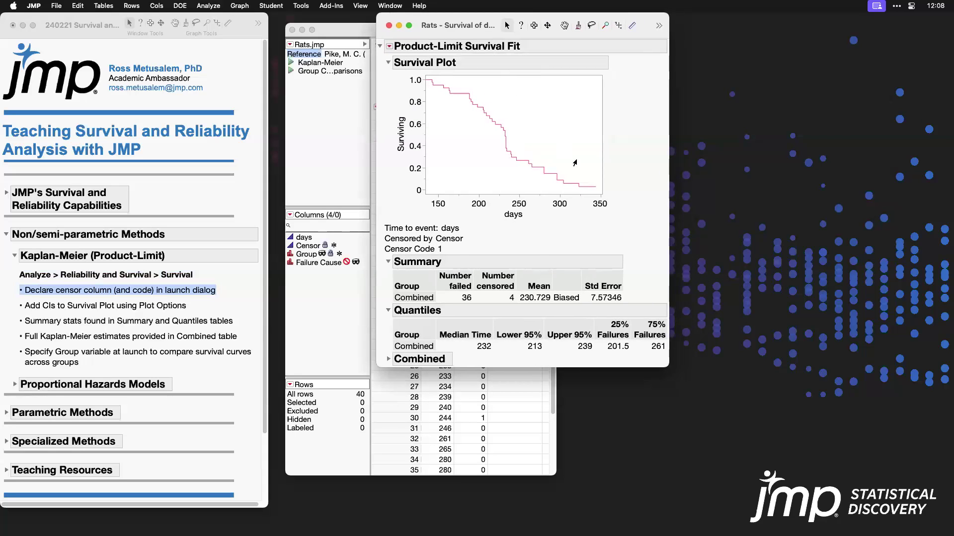
# Step: Expand the Combined section of the survival report and look through its full Kaplan-Meier estimates
pyautogui.click(388, 359)
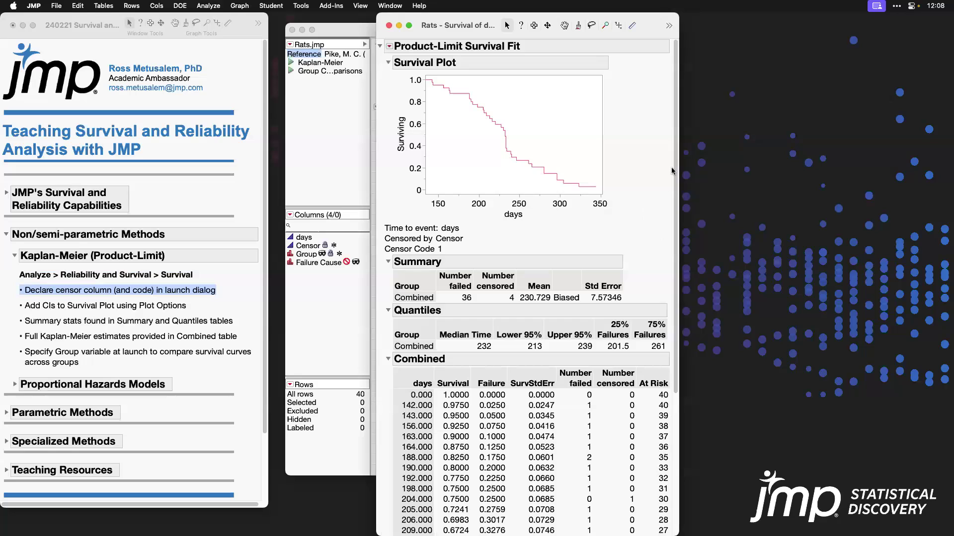
pyautogui.scroll(-1, 677, 163)
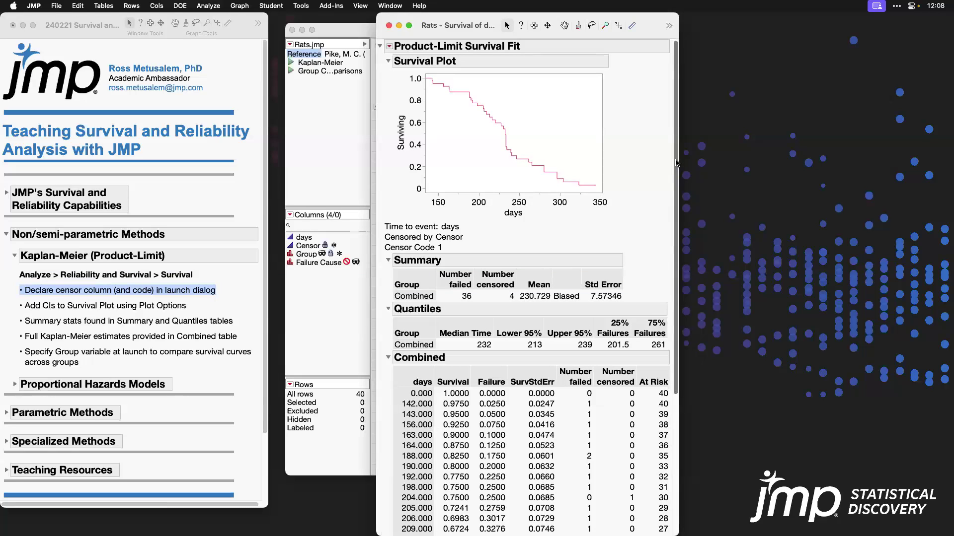
pyautogui.moveTo(677, 163); pyautogui.dragTo(680, 326)
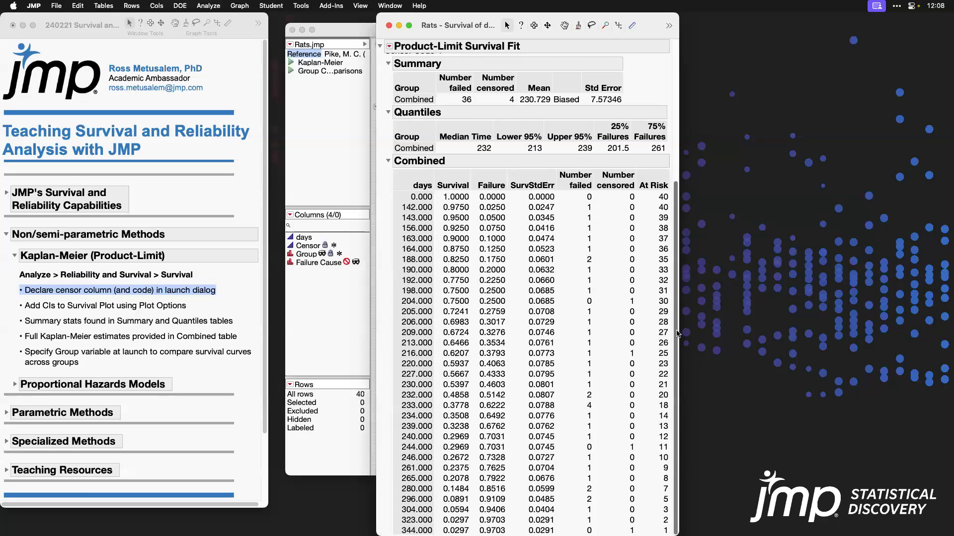
pyautogui.moveTo(678, 335); pyautogui.dragTo(667, 111)
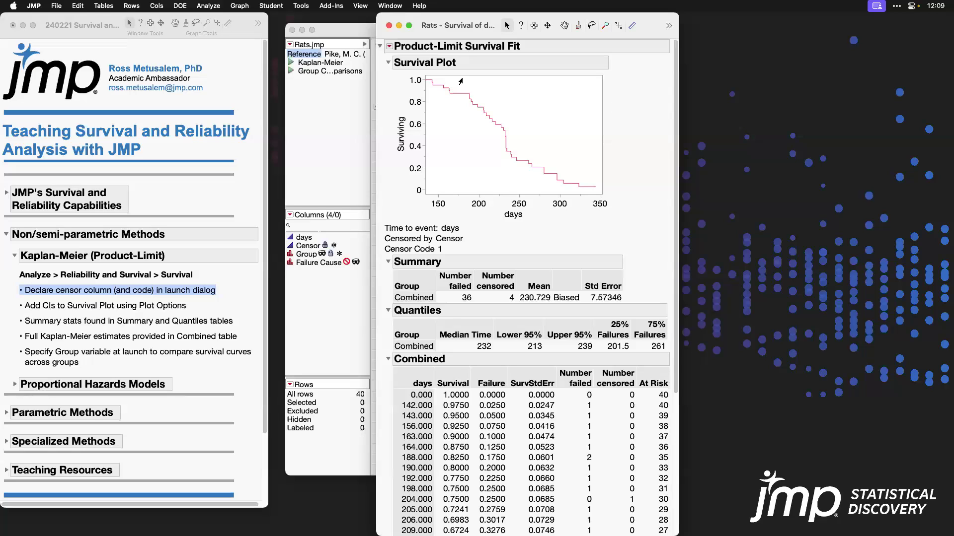
# Step: Highlight the notes line about adding CIs, and show the shaded simultaneous confidence interval on the survival plot
pyautogui.click(147, 308)
pyautogui.click(147, 308)
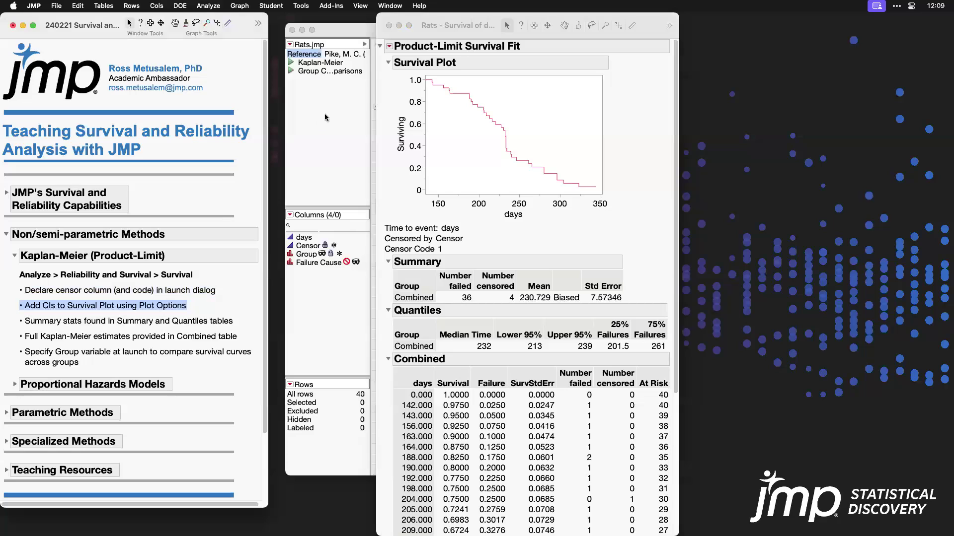
pyautogui.click(383, 90)
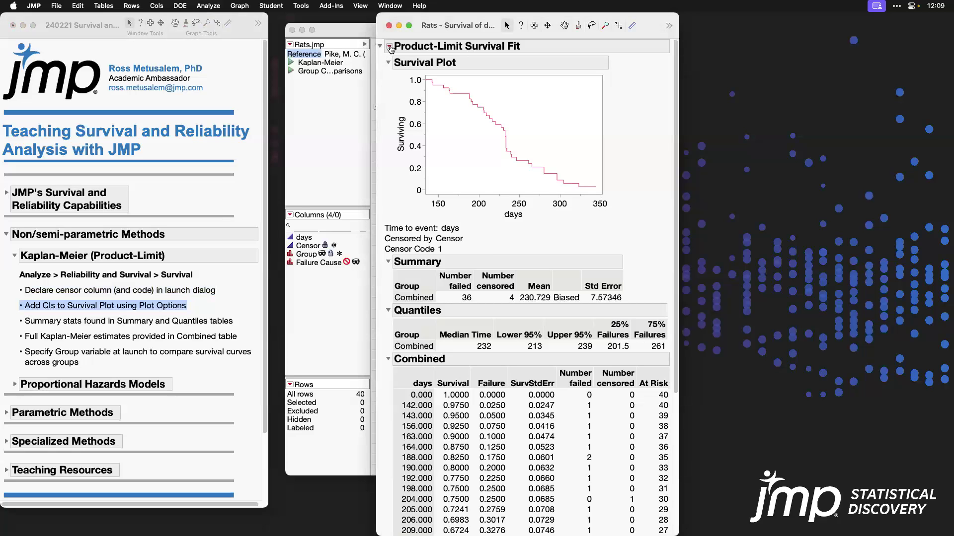
pyautogui.click(390, 47)
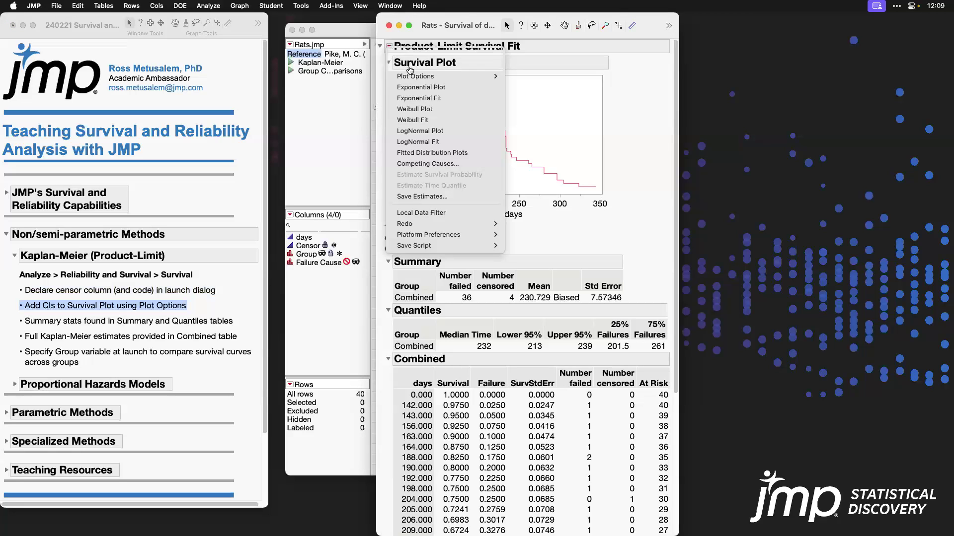
pyautogui.moveTo(415, 78)
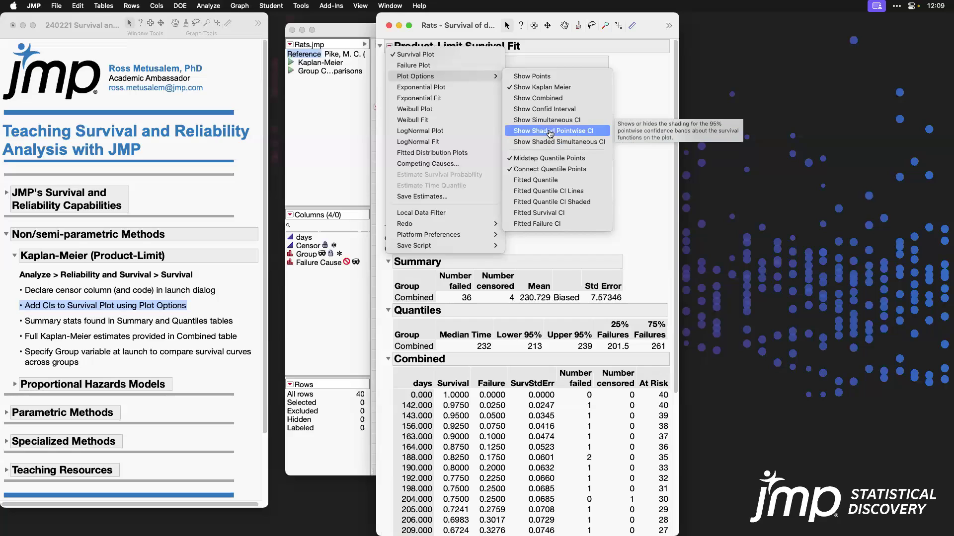
pyautogui.click(550, 146)
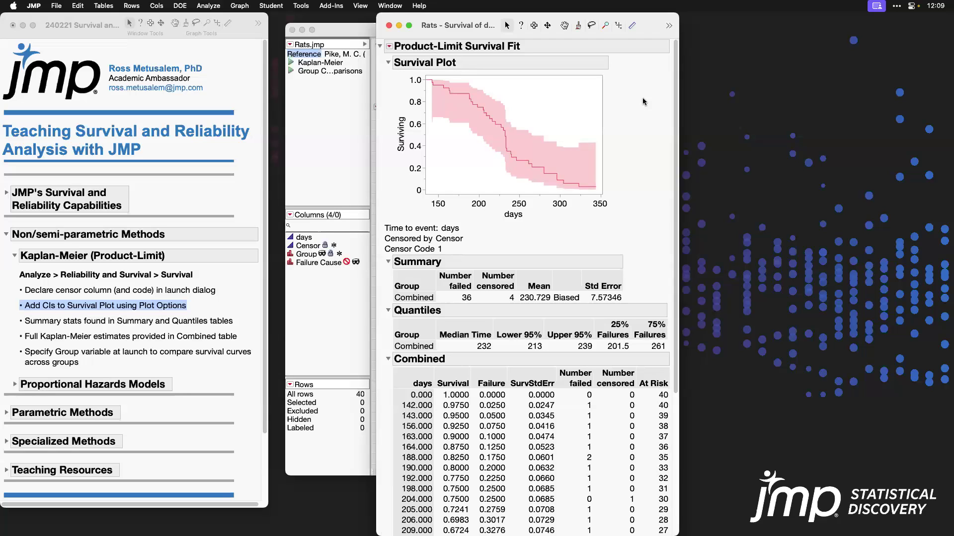
# Step: Look up the survival report's Platform Preferences option for saving changes, without applying it
pyautogui.click(389, 48)
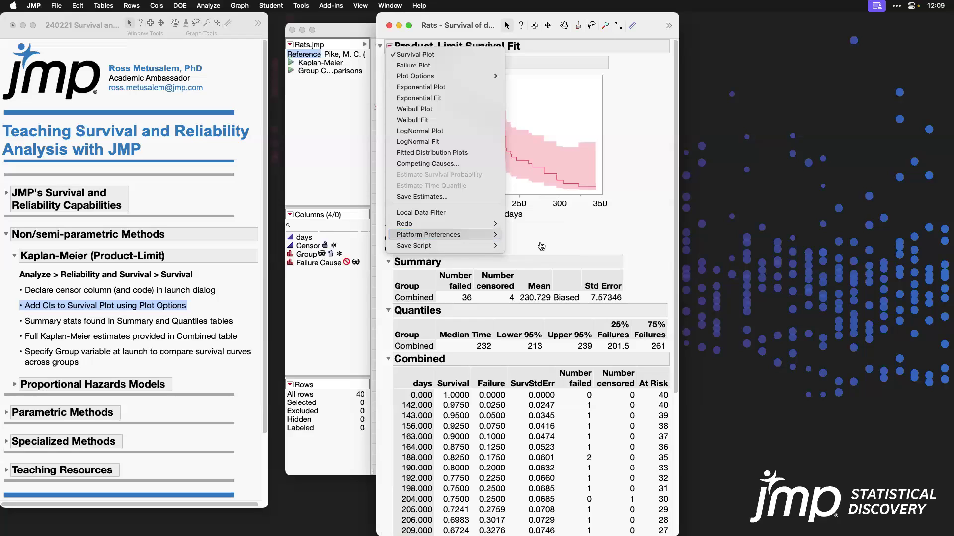
pyautogui.moveTo(541, 246)
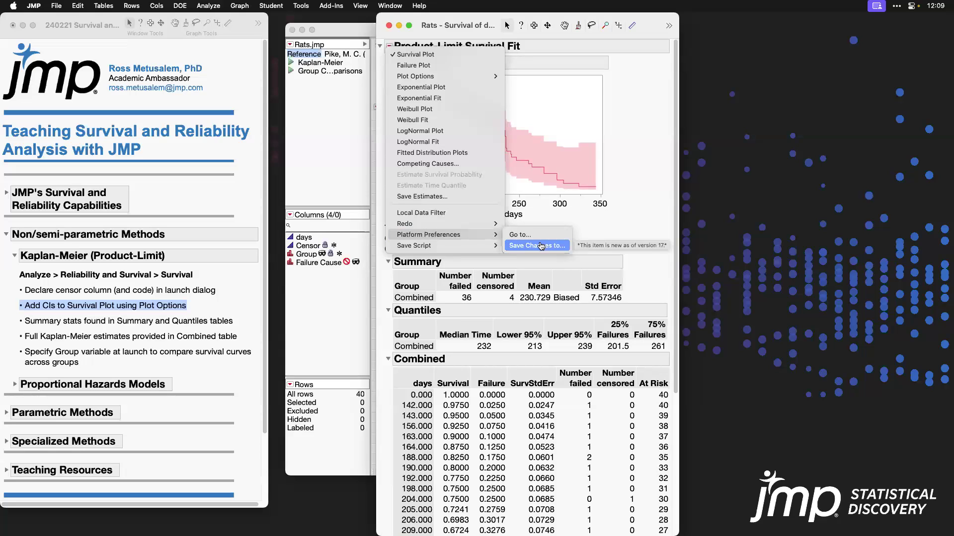
pyautogui.click(652, 214)
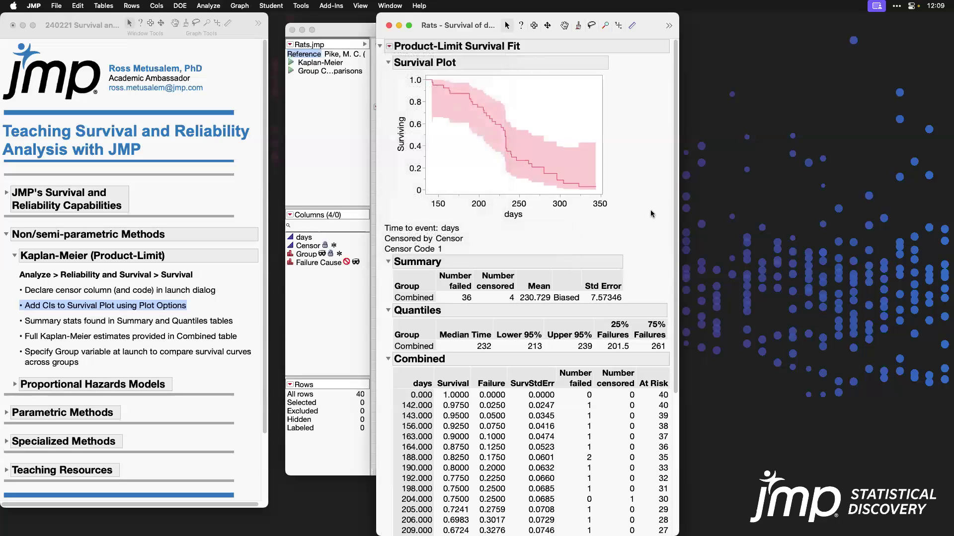
# Step: Highlight the notes line about summary stats and bring the report's Summary and Quantiles tables into view
pyautogui.click(176, 323)
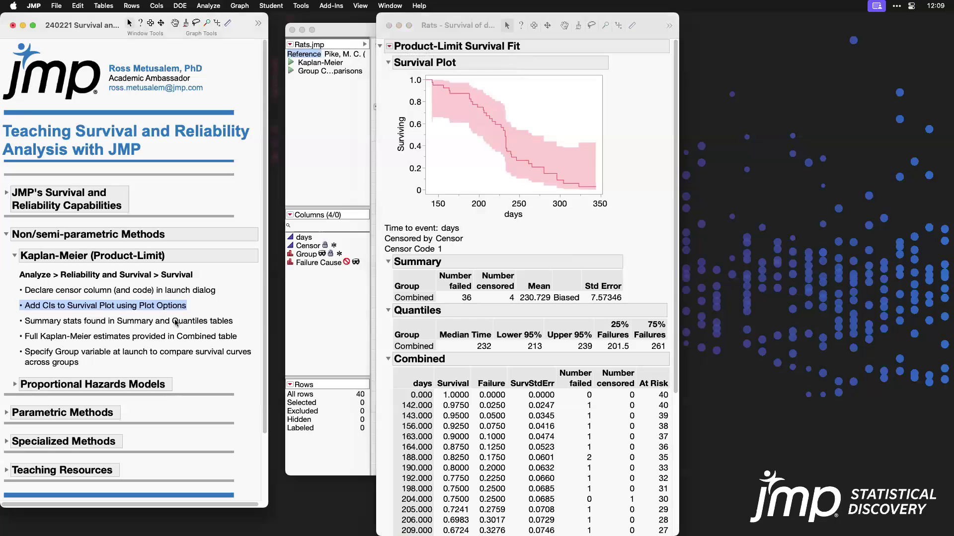
pyautogui.click(176, 324)
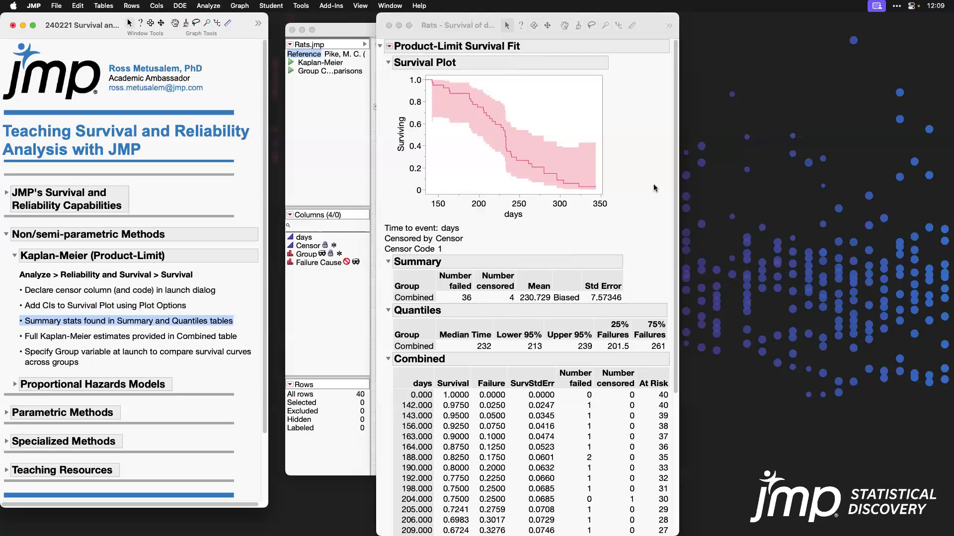
pyautogui.moveTo(676, 167); pyautogui.dragTo(679, 244)
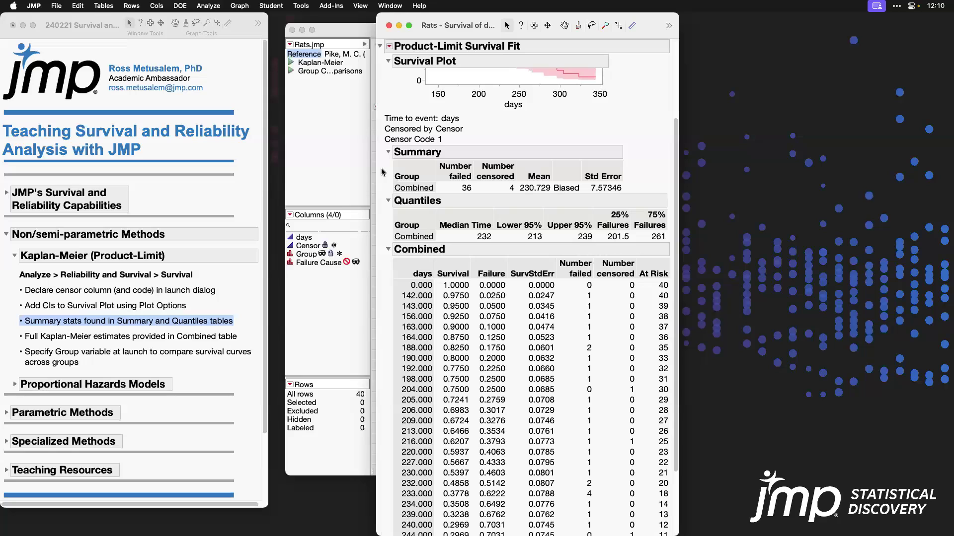
# Step: Uncover the Rats data table, select row 40 to examine its censored time, clear the selection and return to the report
pyautogui.moveTo(551, 161)
pyautogui.mouseDown()
pyautogui.moveTo(564, 193)
pyautogui.moveTo(584, 196)
pyautogui.mouseUp()
pyautogui.moveTo(468, 20); pyautogui.dragTo(623, 20)
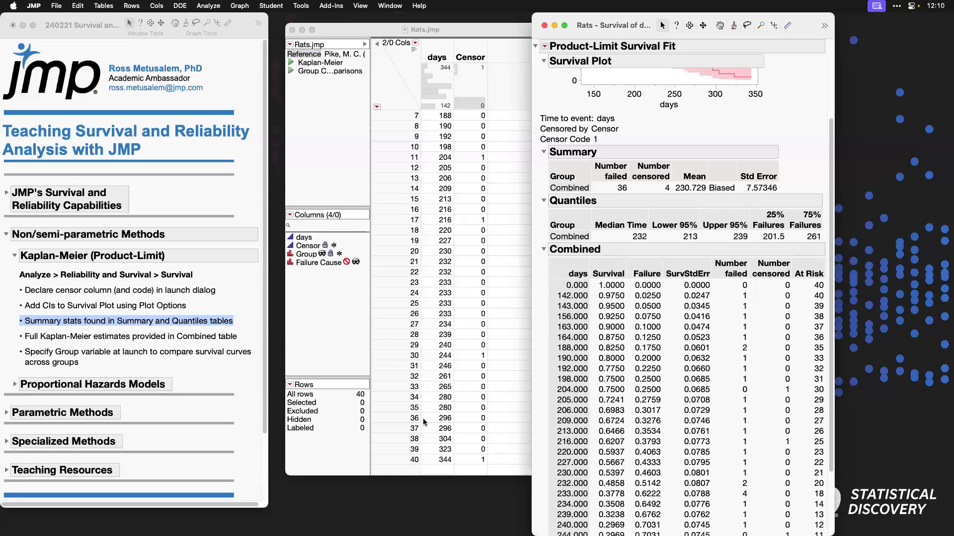
pyautogui.click(395, 459)
pyautogui.scroll(-2, 395, 459)
pyautogui.click(395, 459)
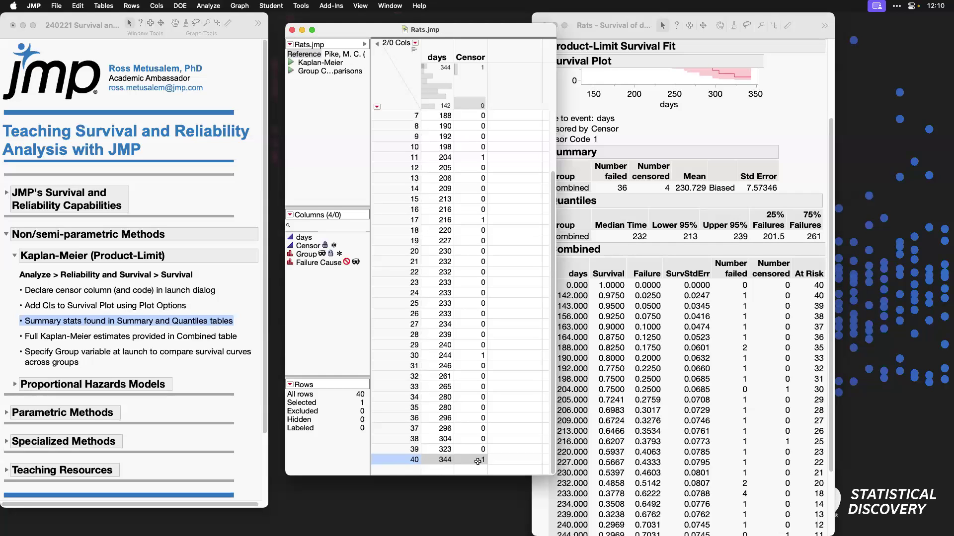
pyautogui.click(408, 461)
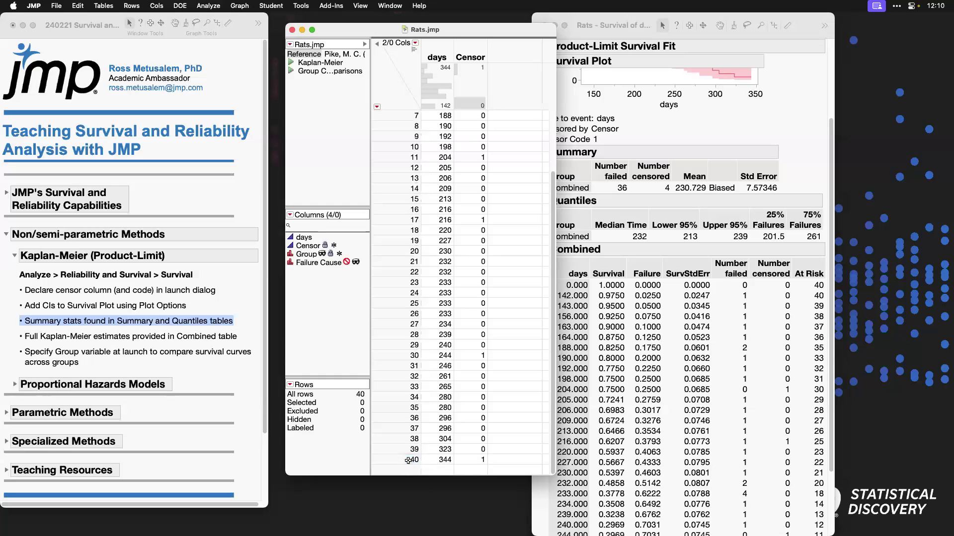
pyautogui.moveTo(620, 31); pyautogui.dragTo(518, 31)
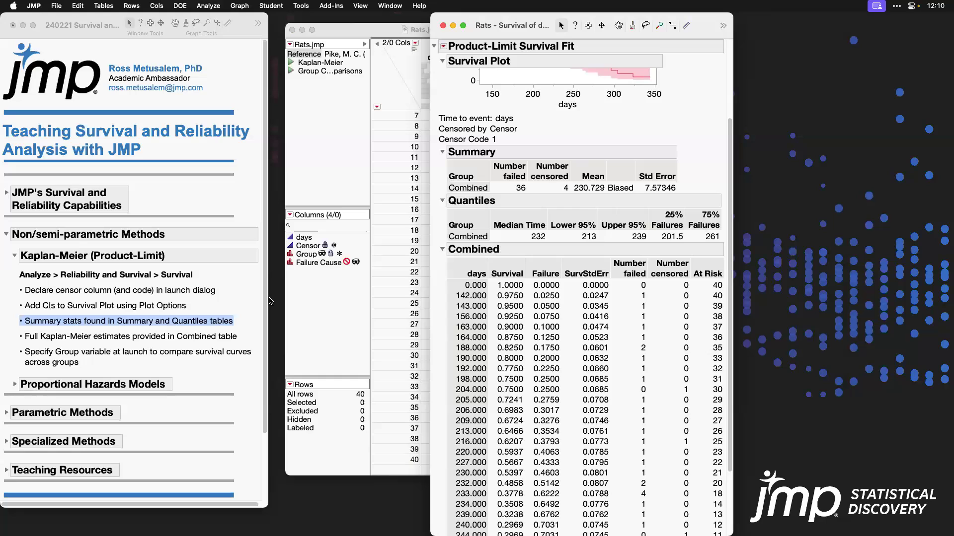
# Step: Highlight the notes line about full Kaplan-Meier estimates and review the Combined table alongside the survival plot
pyautogui.click(204, 339)
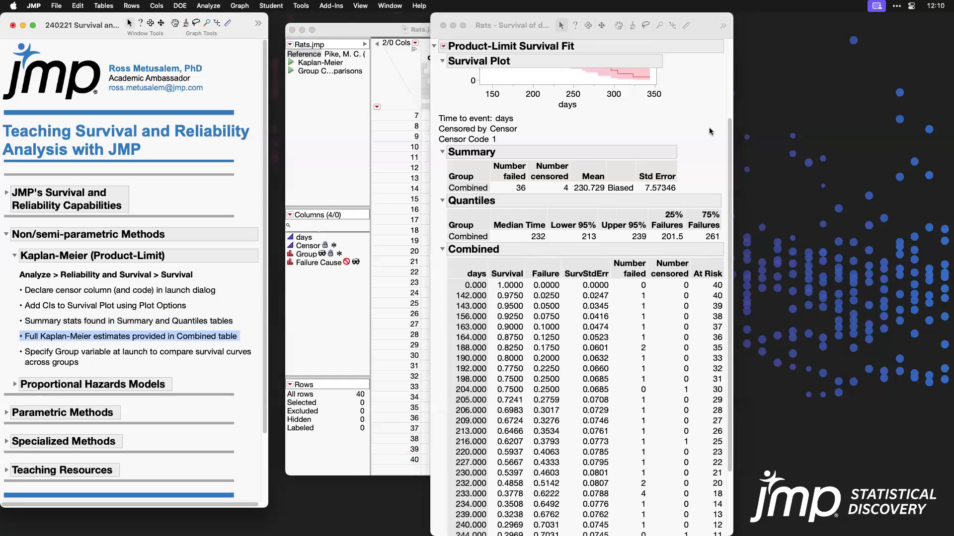
pyautogui.moveTo(731, 150); pyautogui.dragTo(734, 234)
pyautogui.moveTo(527, 25); pyautogui.dragTo(478, 25)
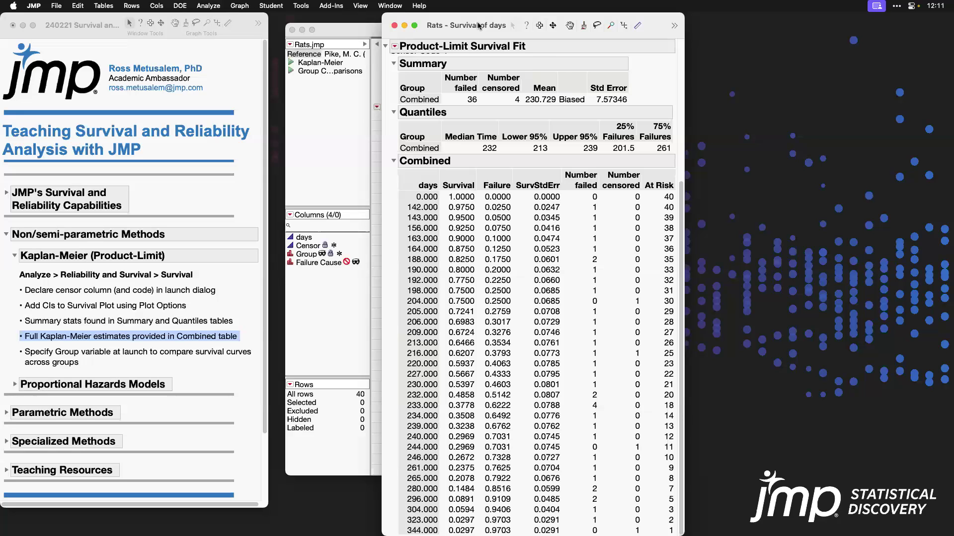
pyautogui.scroll(8, 633, 100)
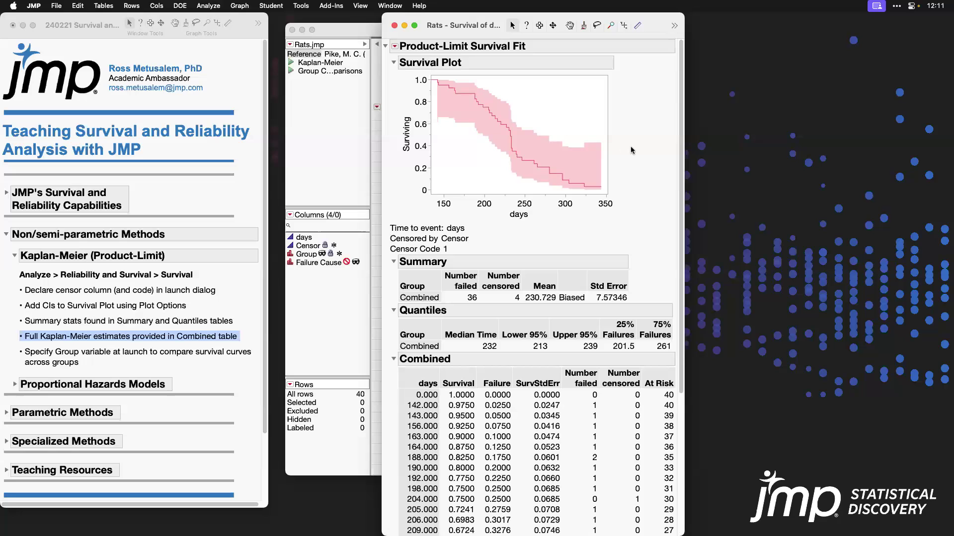
# Step: Make the Combined estimates into a new data table and enlarge its window to fit all columns
pyautogui.moveTo(679, 87); pyautogui.dragTo(677, 268)
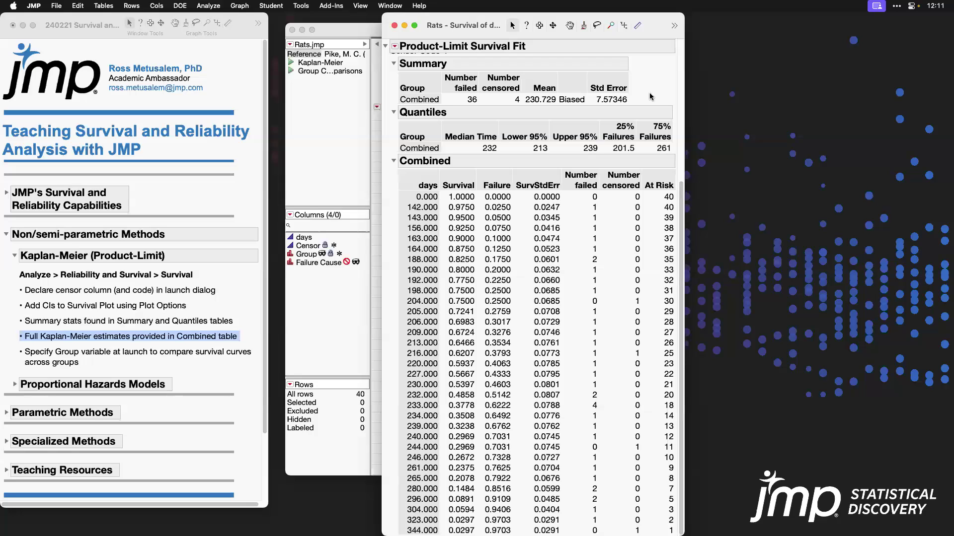
pyautogui.rightClick(501, 238)
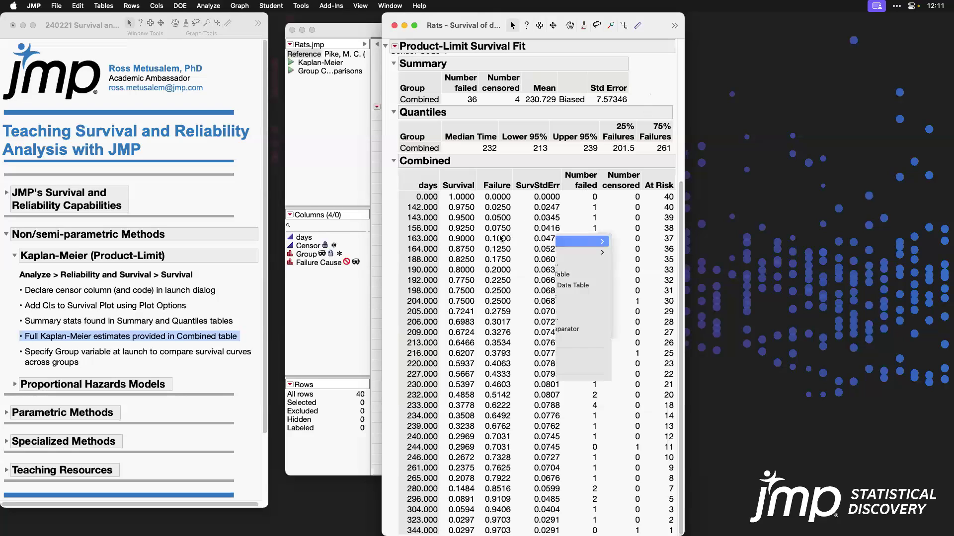
pyautogui.click(568, 275)
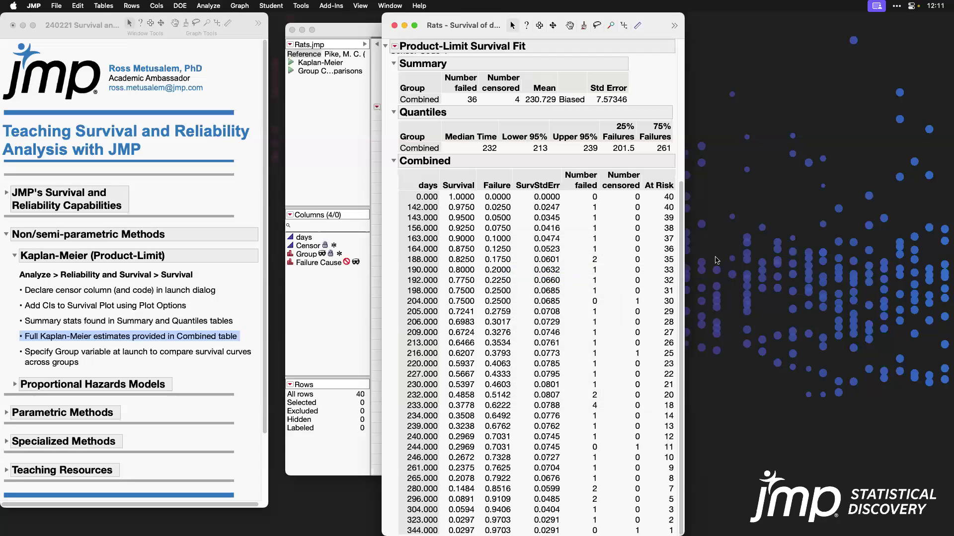
pyautogui.moveTo(706, 124); pyautogui.dragTo(567, 50)
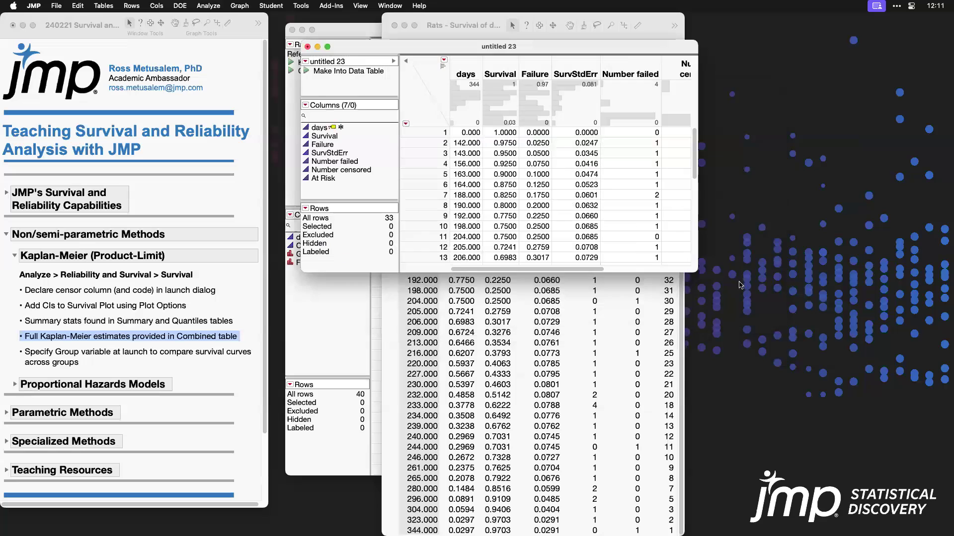
pyautogui.moveTo(699, 271); pyautogui.dragTo(812, 465)
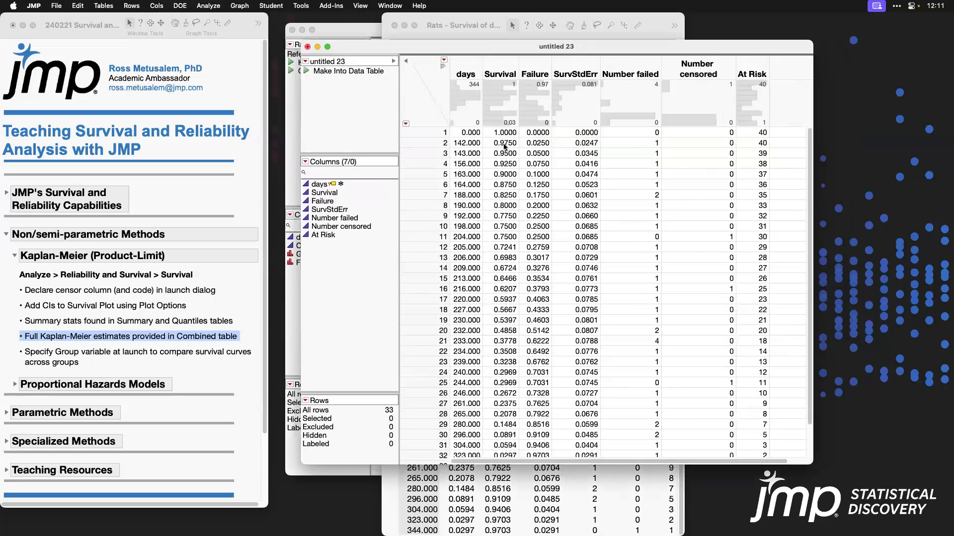
# Step: View the Graph Builder option for the new estimates table, and close that table without saving
pyautogui.click(239, 6)
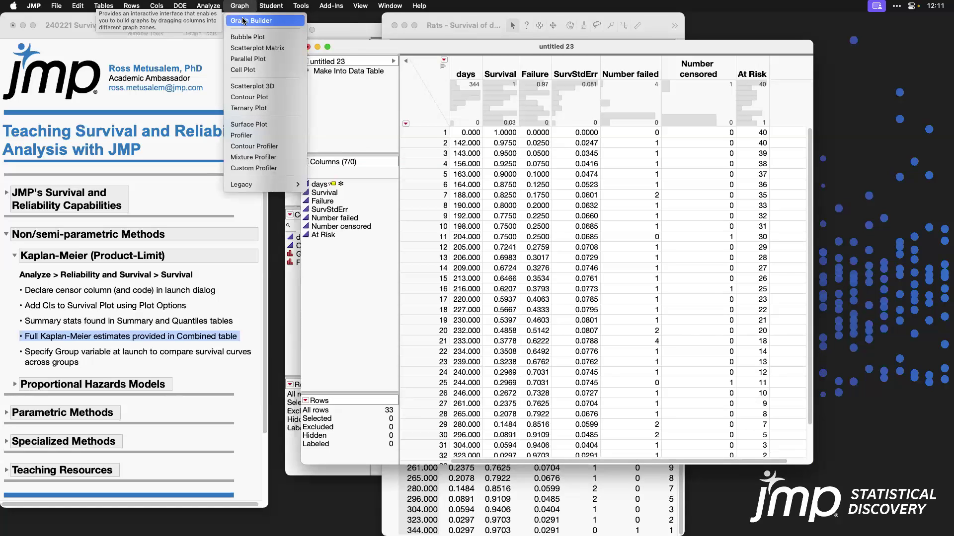
pyautogui.click(391, 50)
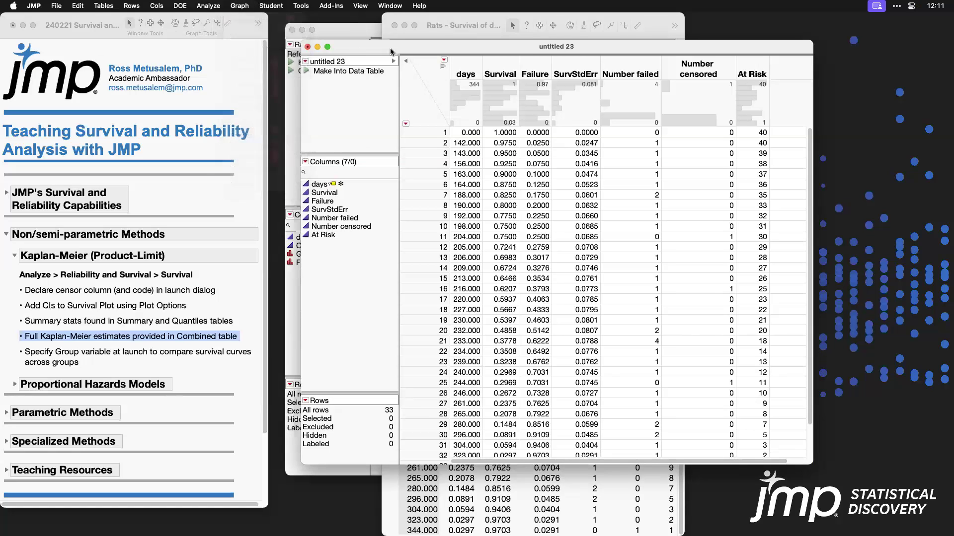
pyautogui.click(307, 47)
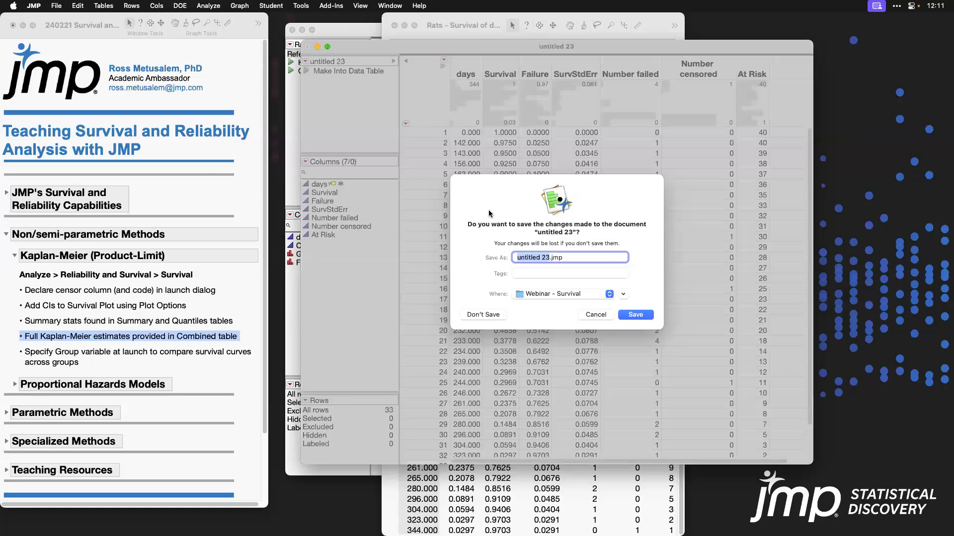
pyautogui.click(488, 315)
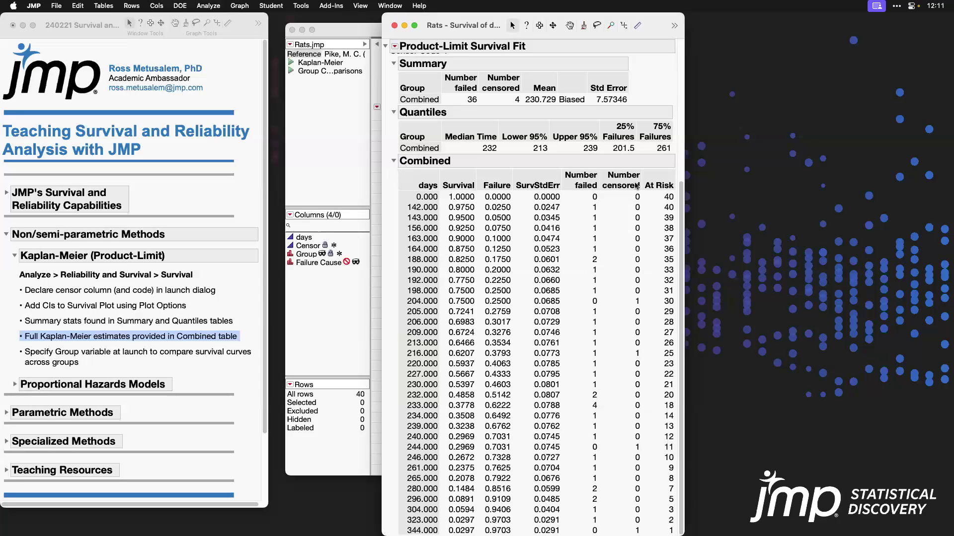
# Step: Highlight the notes line about specifying a Group variable at launch and bring the Rats data table to the front
pyautogui.scroll(8, 683, 224)
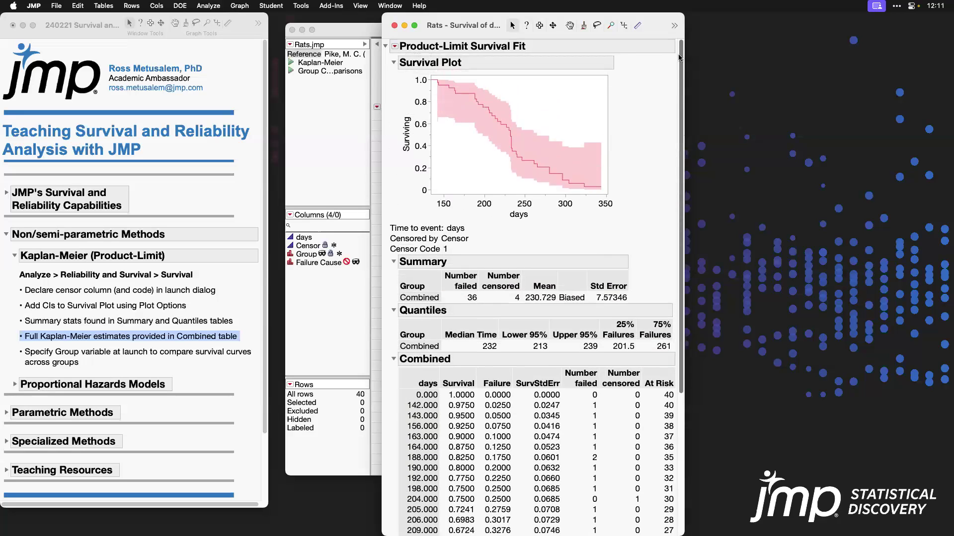
pyautogui.click(154, 352)
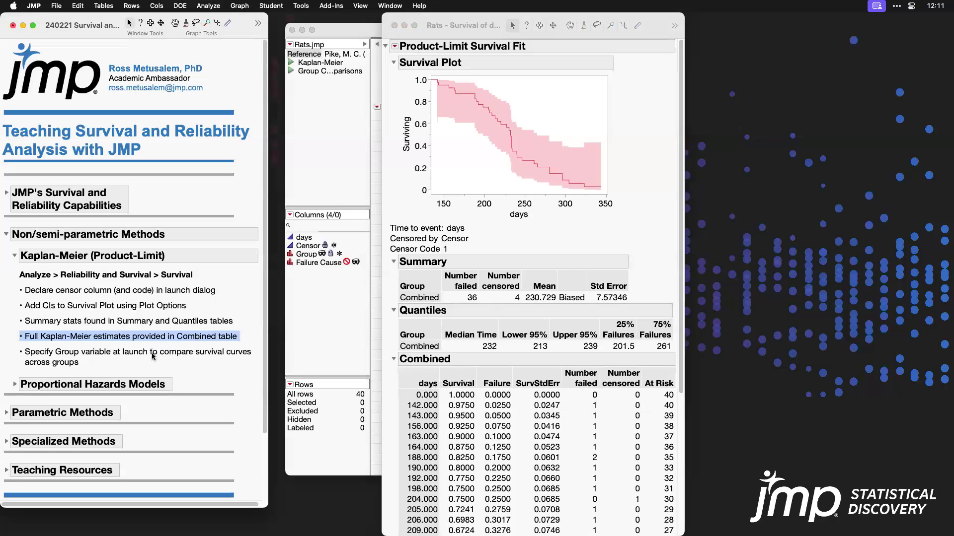
pyautogui.click(155, 356)
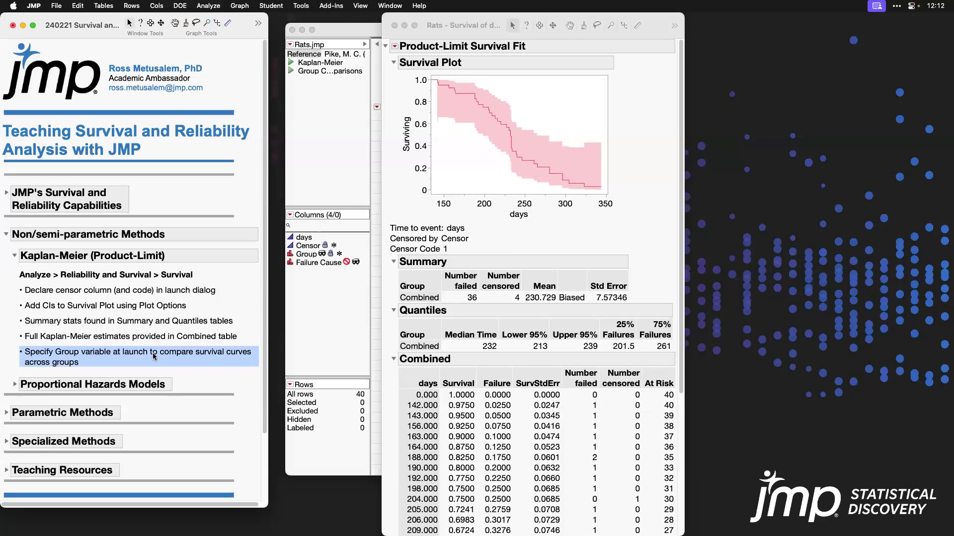
pyautogui.click(322, 100)
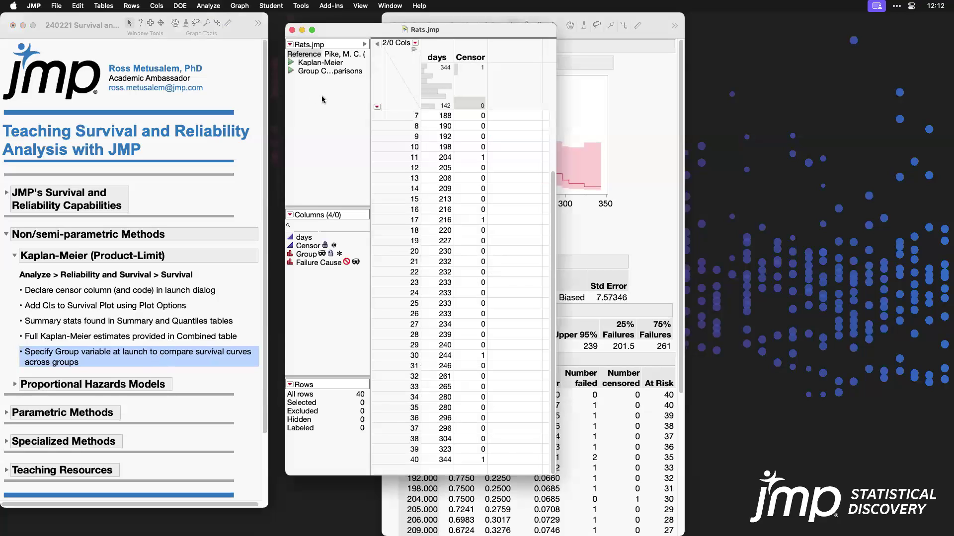
# Step: Unhide the Group column in the Rats table and close the ungrouped survival report
pyautogui.click(306, 255)
pyautogui.rightClick(312, 256)
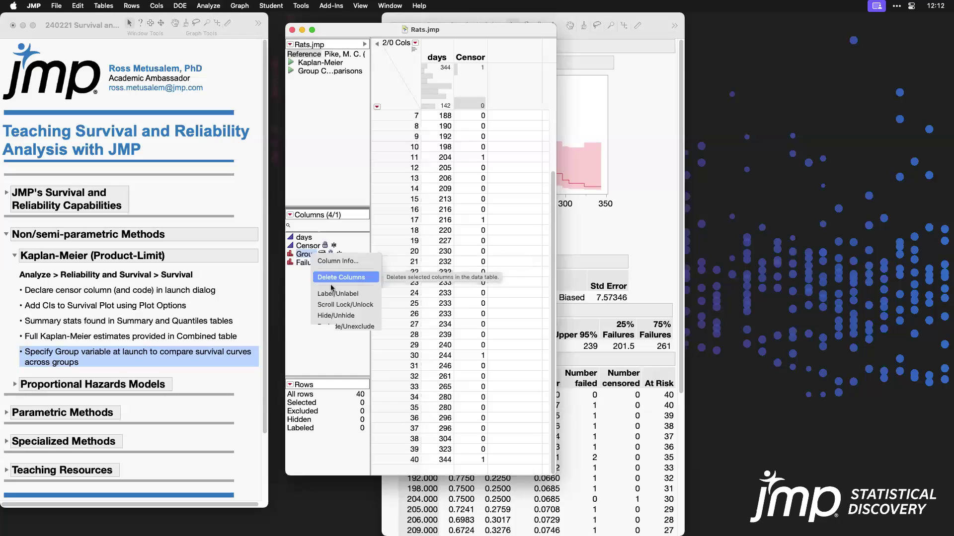
pyautogui.click(352, 320)
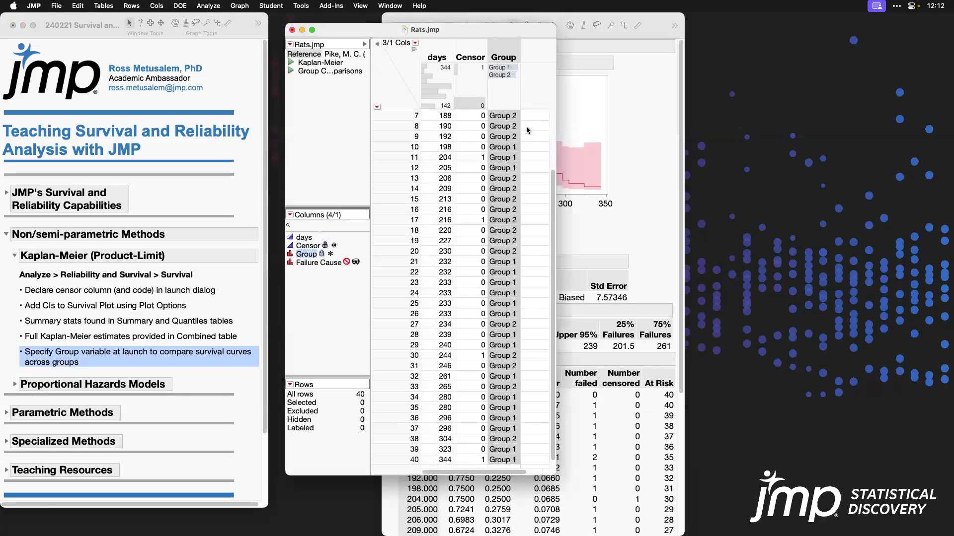
pyautogui.click(407, 72)
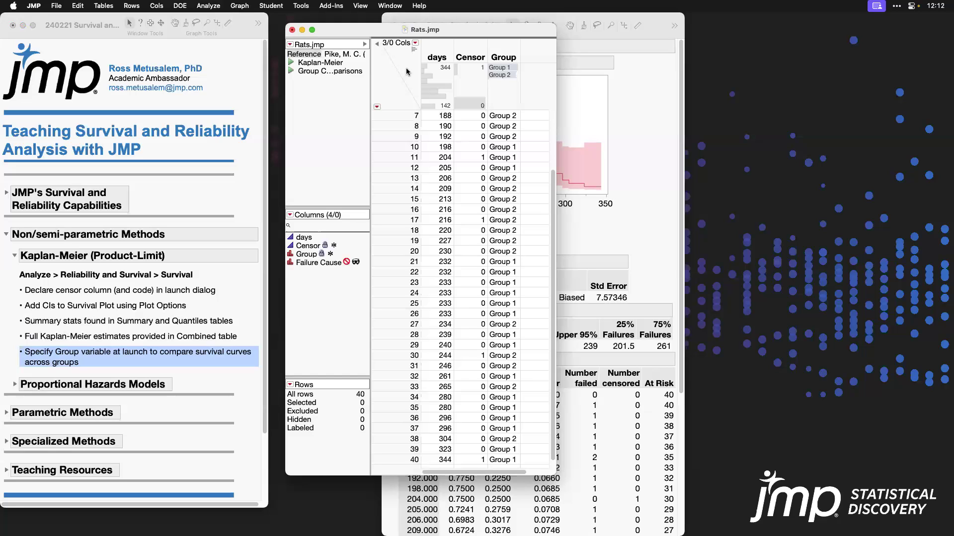
pyautogui.click(444, 19)
pyautogui.click(394, 26)
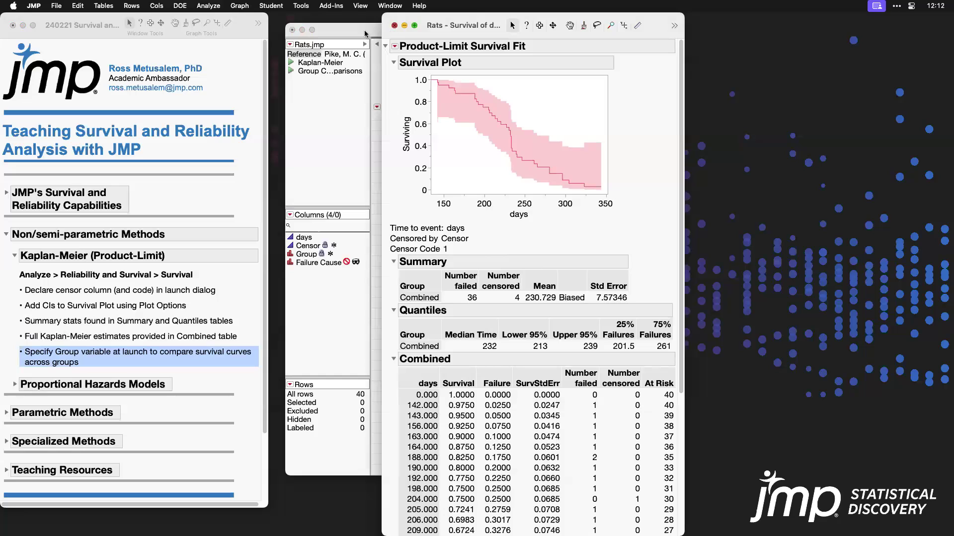
# Step: Run a Survival analysis on Rats with the recalled days and Censor roles plus Group as the grouping variable
pyautogui.click(212, 8)
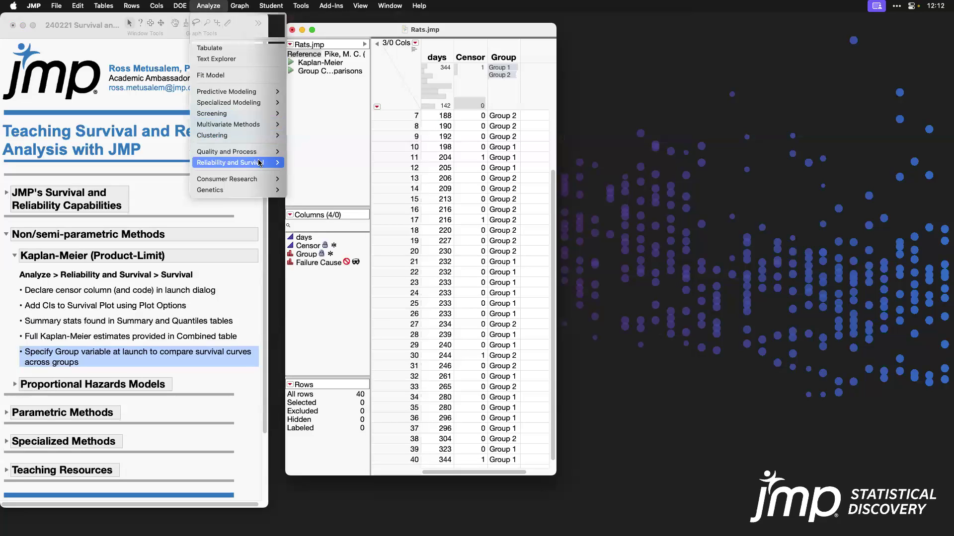
pyautogui.moveTo(259, 162)
pyautogui.click(368, 282)
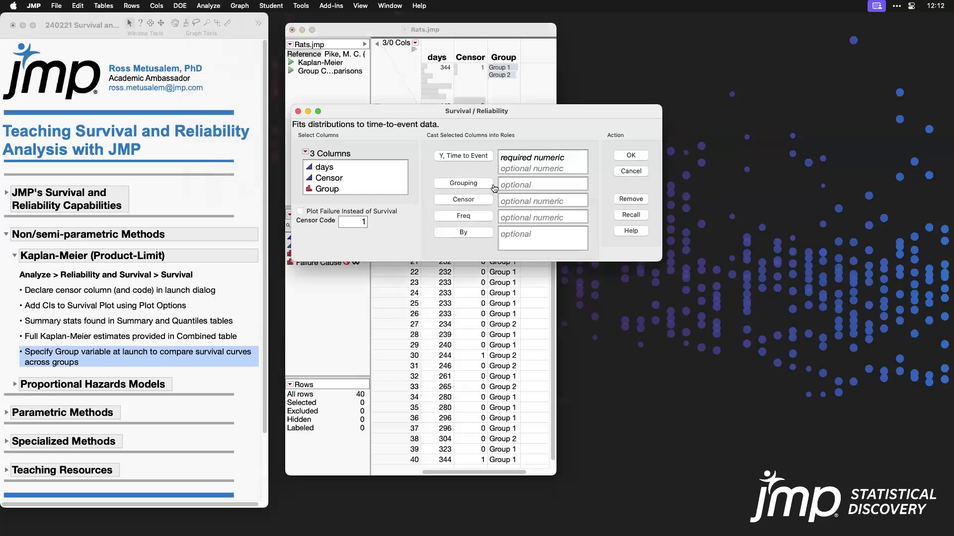
pyautogui.moveTo(510, 122); pyautogui.dragTo(558, 68)
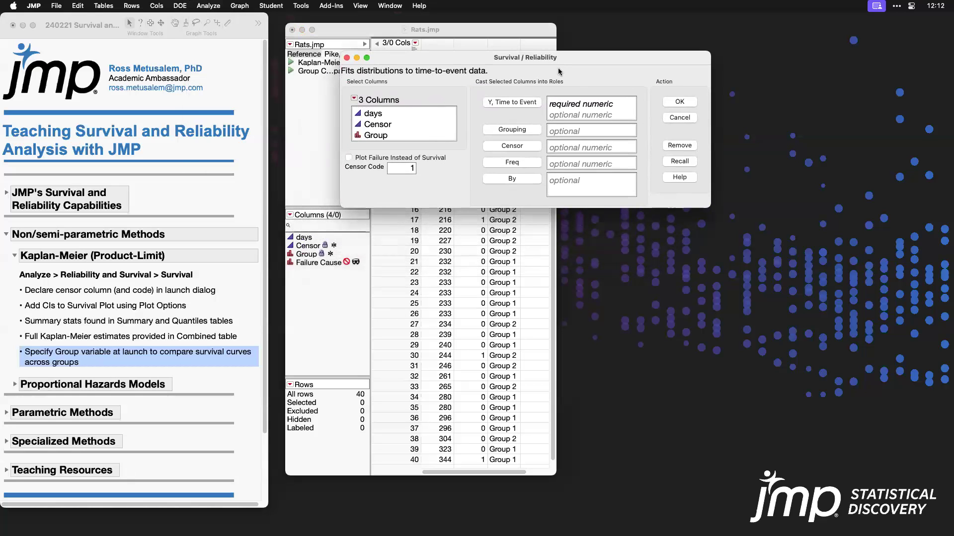
pyautogui.click(680, 161)
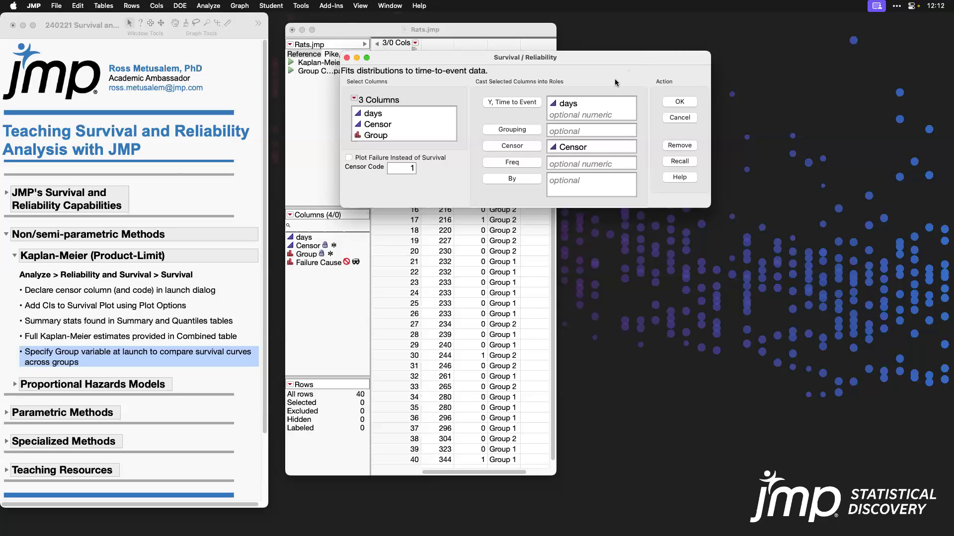
pyautogui.click(395, 136)
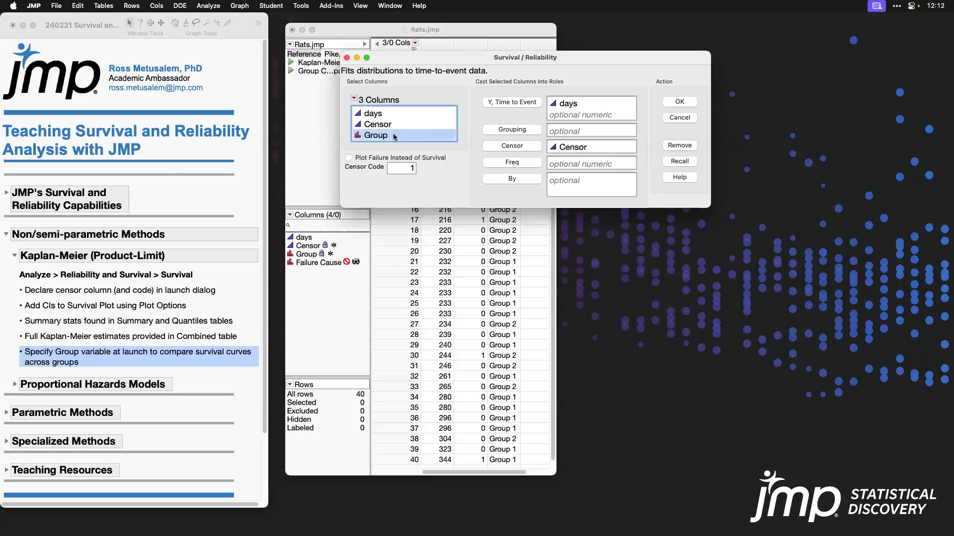
pyautogui.click(501, 133)
pyautogui.click(679, 102)
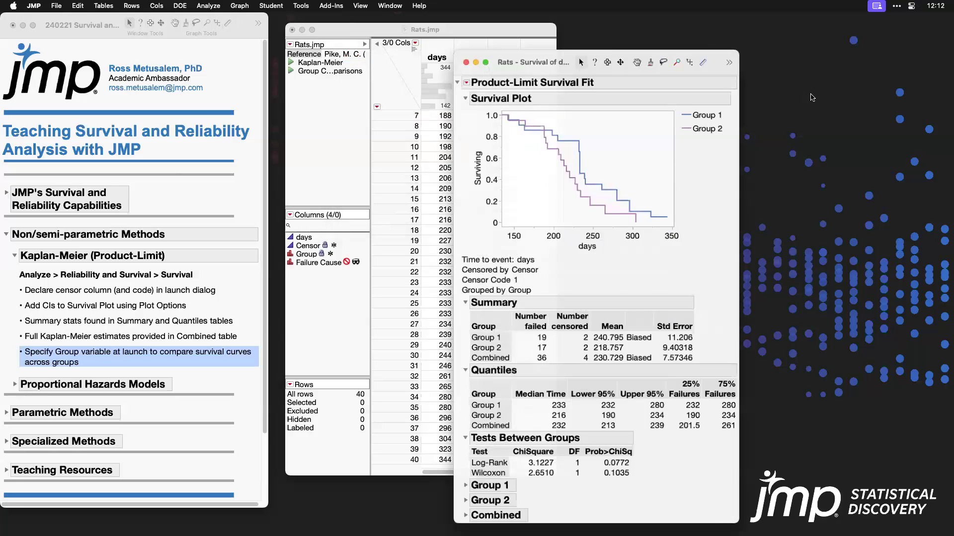
# Step: Reposition the grouped survival report and review its Summary means and Tests Between Groups
pyautogui.moveTo(508, 60); pyautogui.dragTo(470, 8)
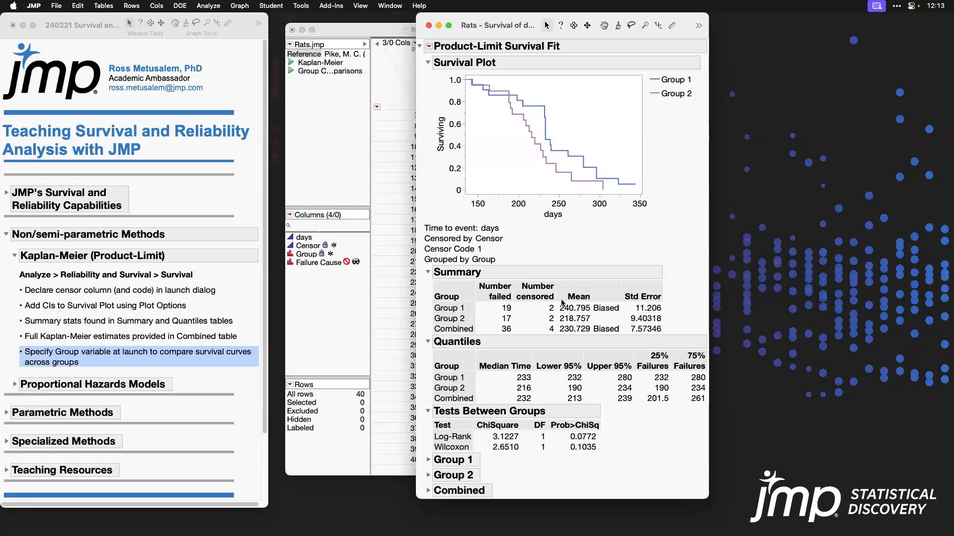
pyautogui.moveTo(556, 281)
pyautogui.mouseDown()
pyautogui.moveTo(584, 327)
pyautogui.moveTo(594, 325)
pyautogui.mouseUp()
pyautogui.moveTo(420, 403)
pyautogui.mouseDown()
pyautogui.moveTo(536, 448)
pyautogui.moveTo(604, 456)
pyautogui.mouseUp()
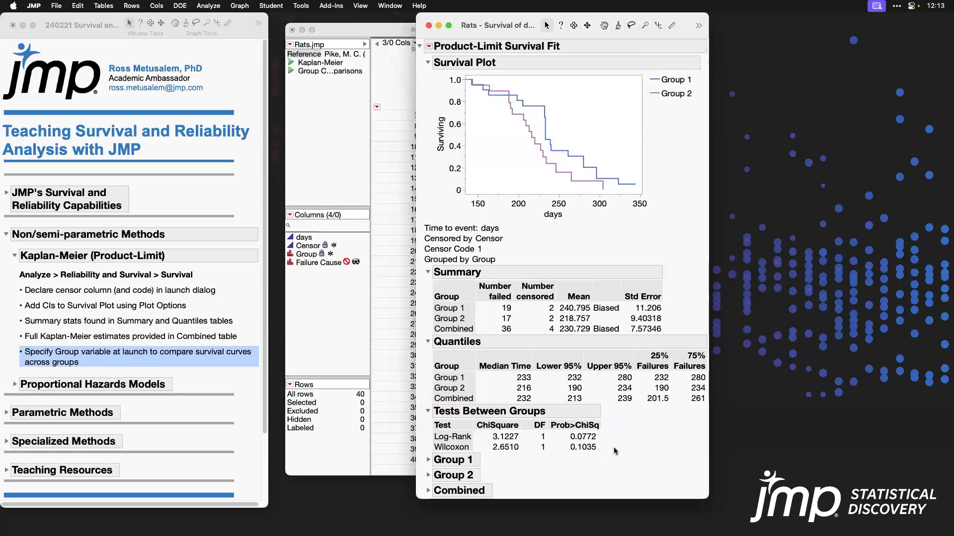
# Step: Expand the Group 1, Group 2 and Combined estimate tables and review them down the report
pyautogui.click(427, 460)
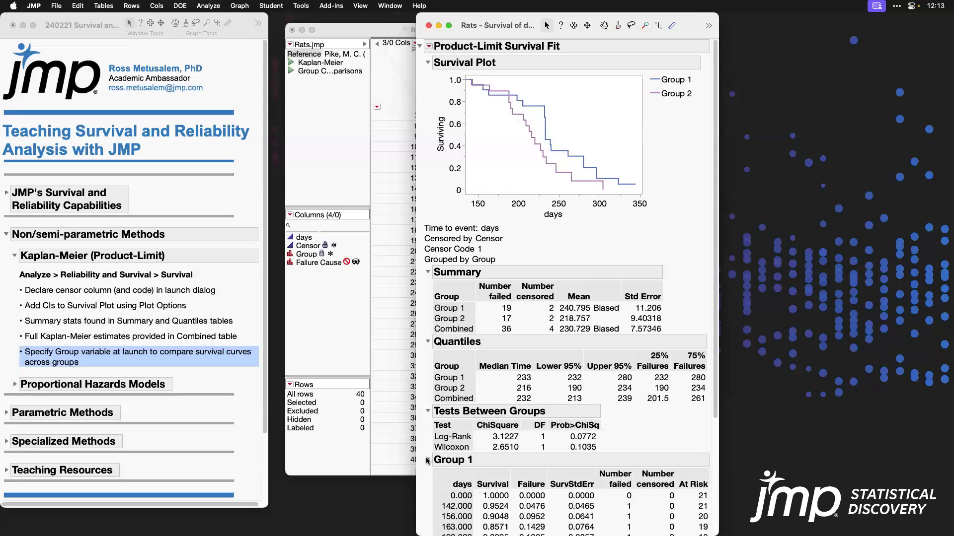
pyautogui.moveTo(715, 265); pyautogui.dragTo(733, 440)
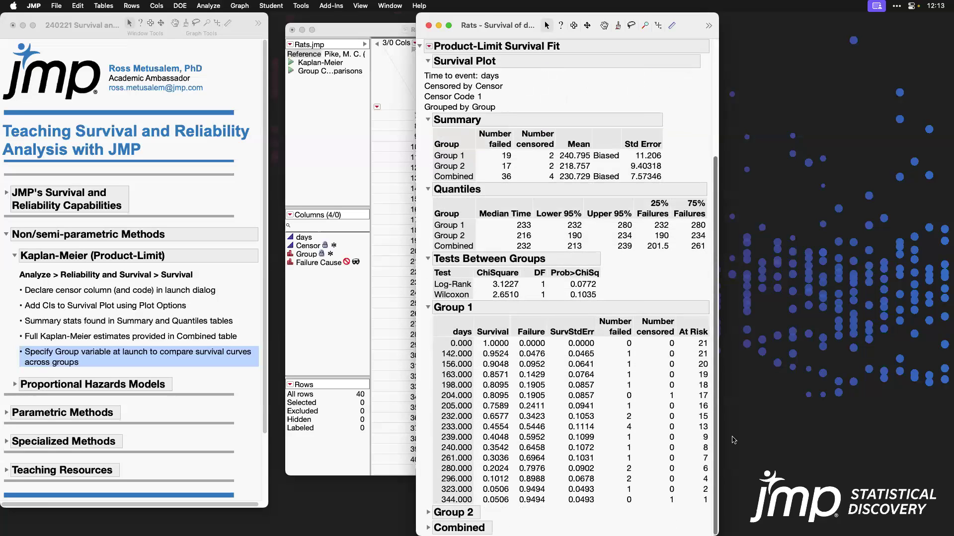
pyautogui.click(427, 512)
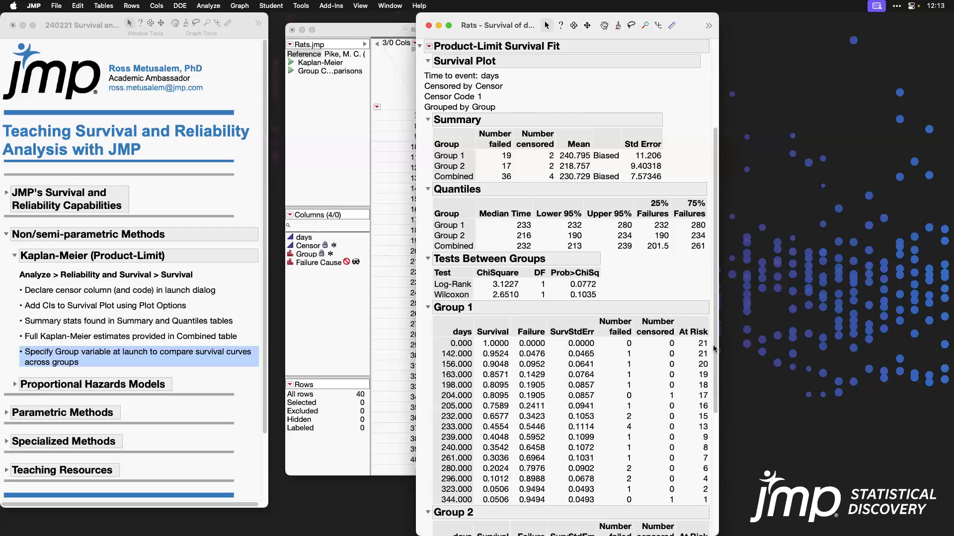
pyautogui.scroll(-5, 718, 320)
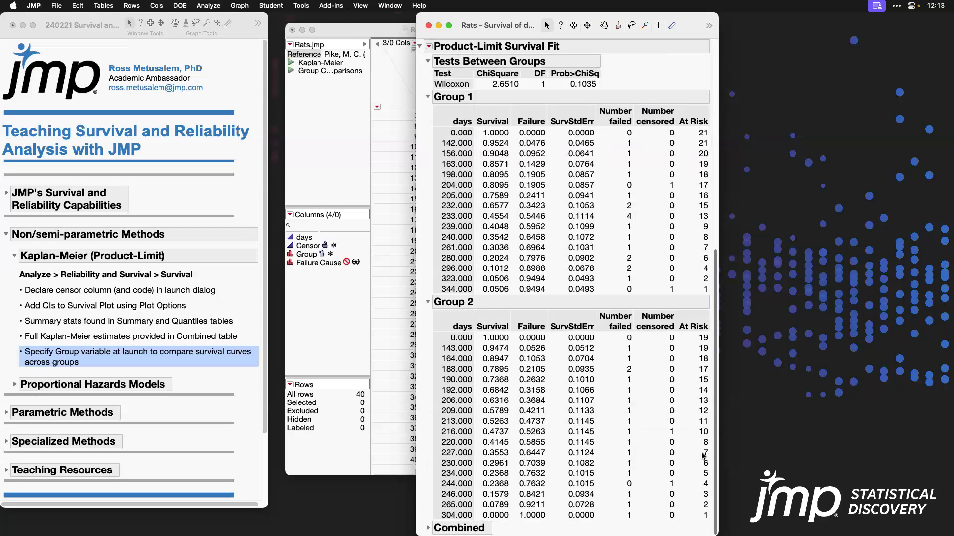
pyautogui.click(428, 528)
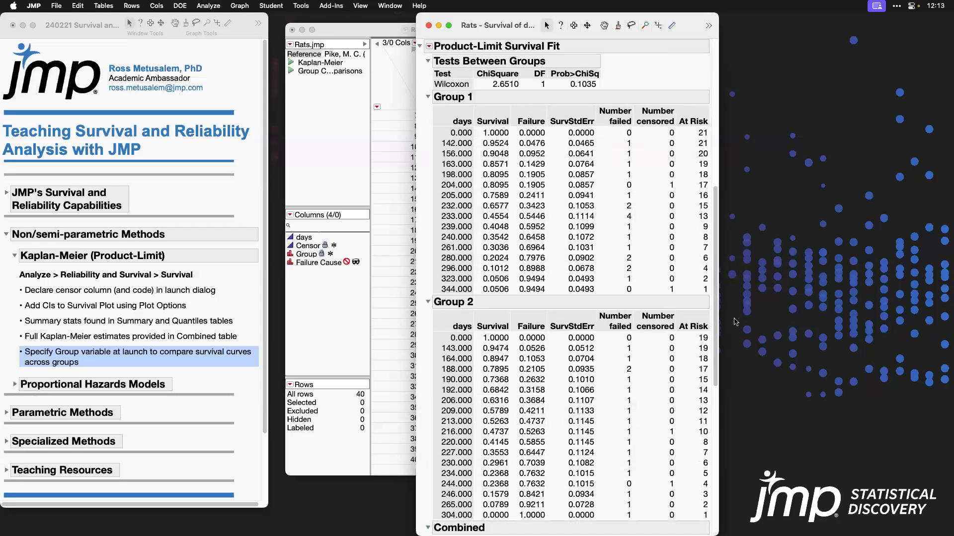
pyautogui.moveTo(718, 294); pyautogui.dragTo(714, 466)
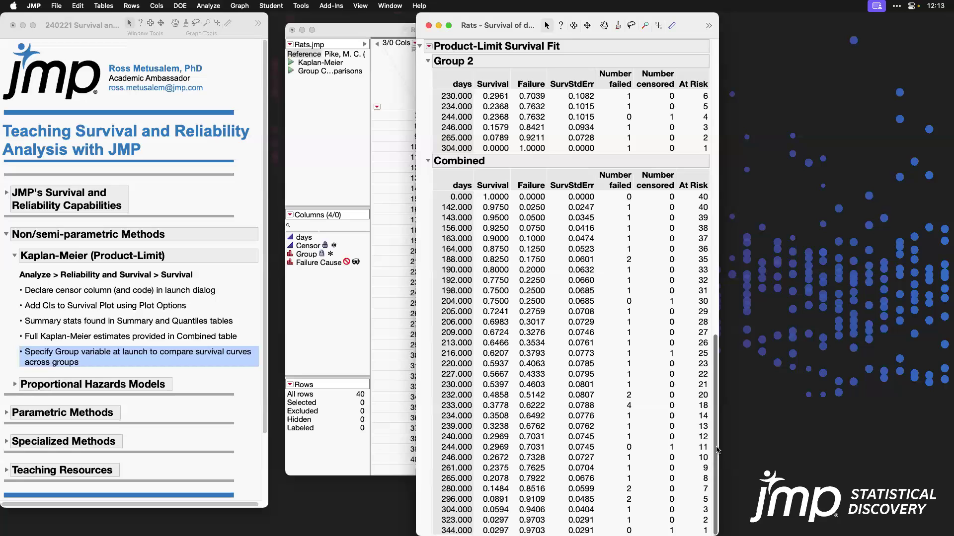
pyautogui.moveTo(717, 450); pyautogui.dragTo(708, 135)
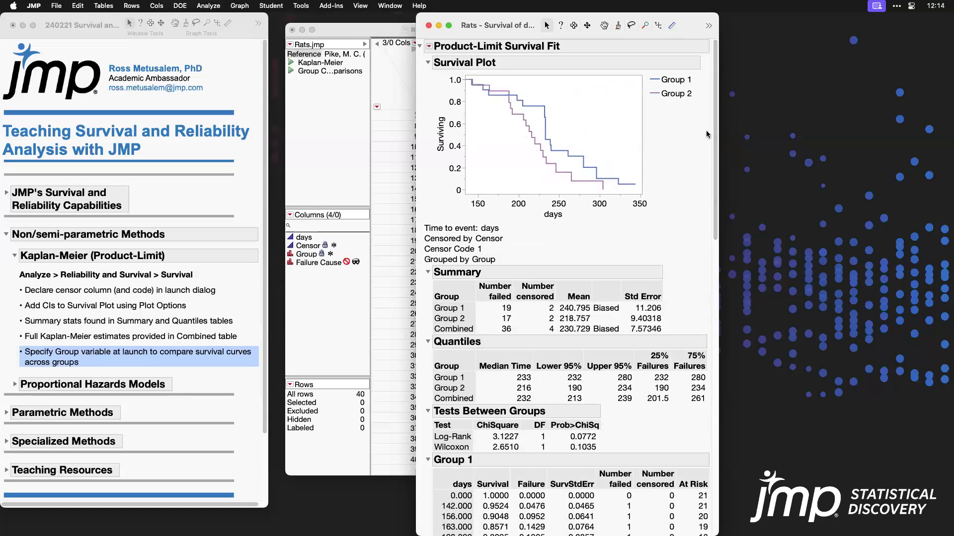
# Step: View the Product-Limit Survival Fit options, then clear the notes highlight and close the grouped report
pyautogui.click(430, 47)
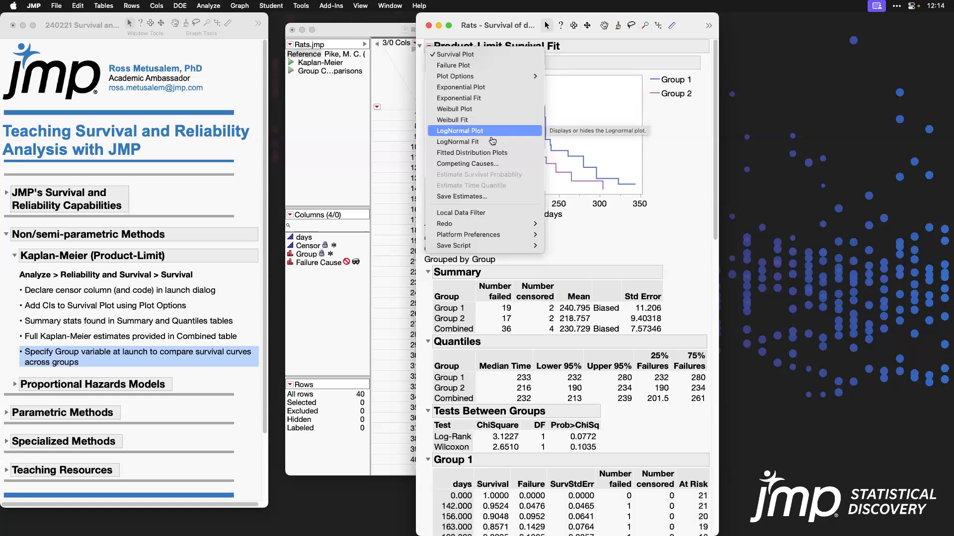
pyautogui.click(673, 132)
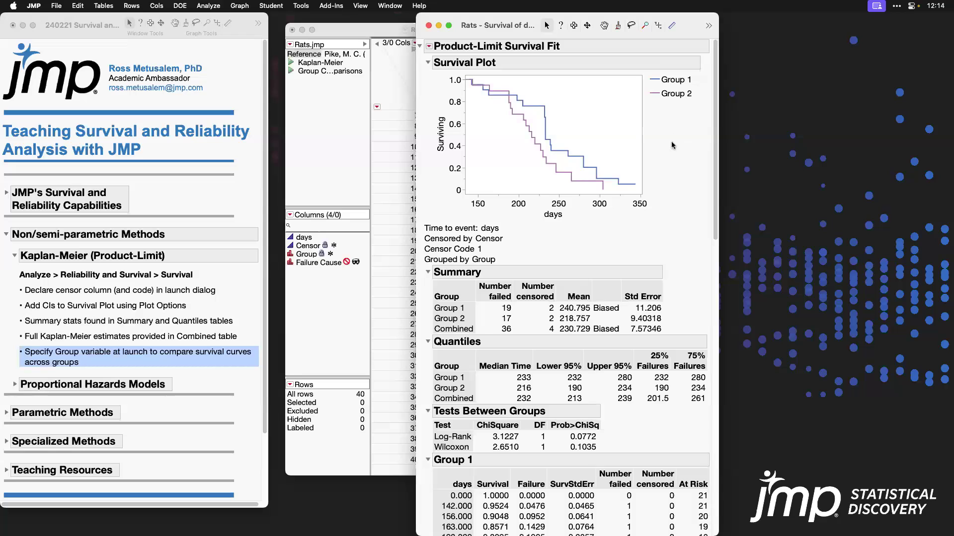
pyautogui.click(207, 362)
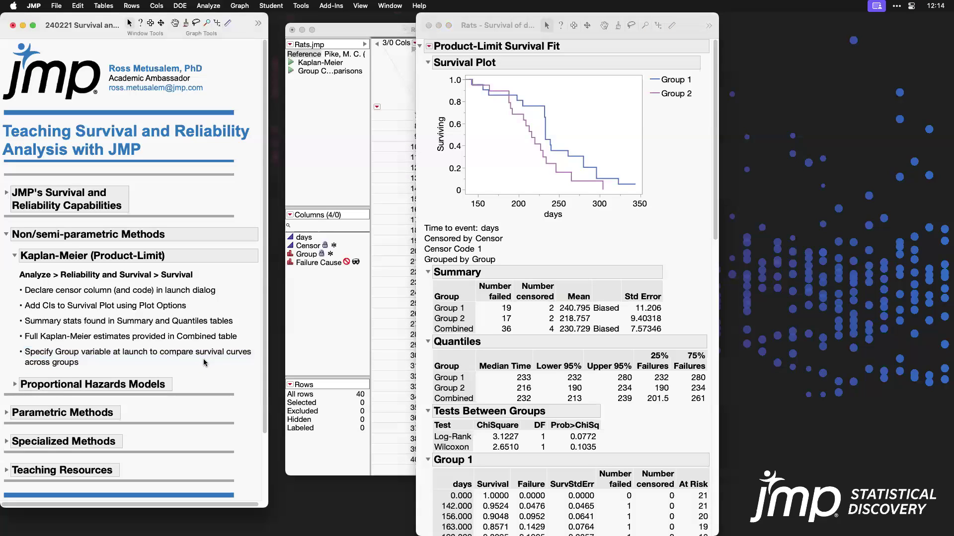
pyautogui.click(429, 25)
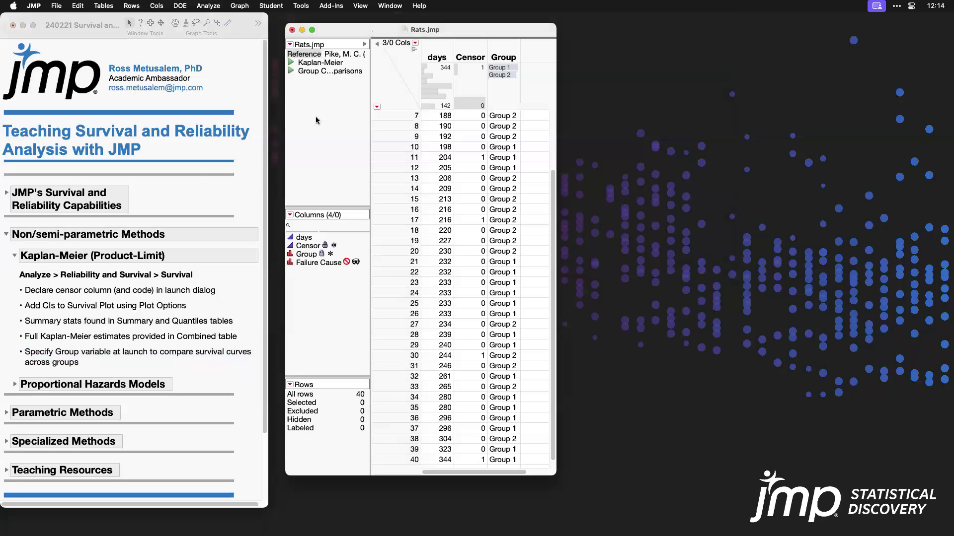
# Step: Collapse the Kaplan-Meier notes and expand the Proportional Hazards Models section
pyautogui.click(15, 257)
pyautogui.click(14, 257)
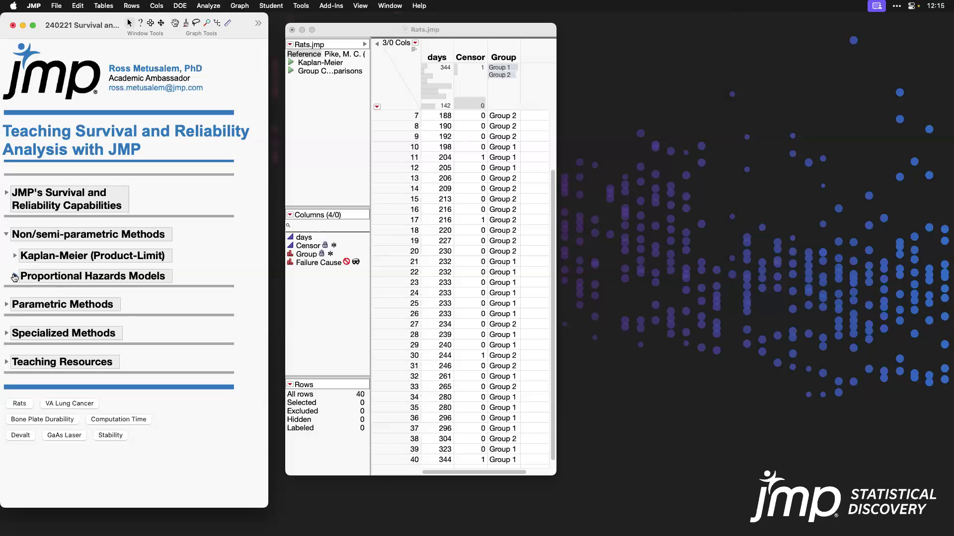
pyautogui.click(14, 277)
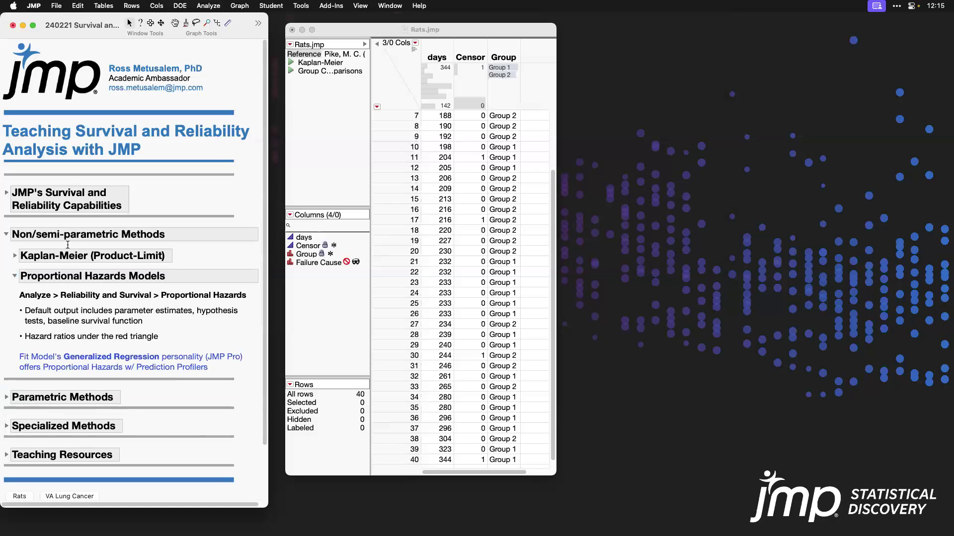
# Step: Close the Rats table without saving and open the VA Lung Cancer data table from the notes
pyautogui.click(292, 30)
pyautogui.click(420, 296)
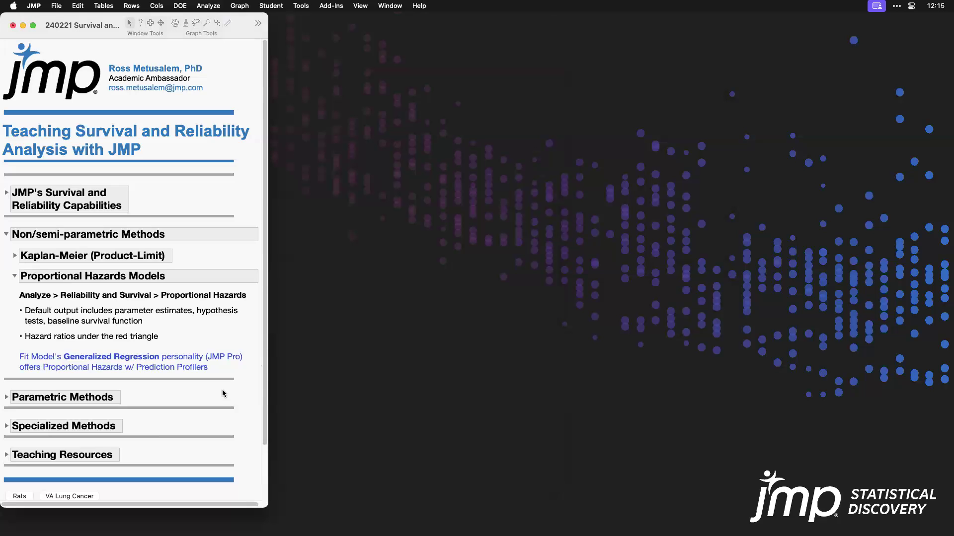
pyautogui.scroll(-3, 243, 386)
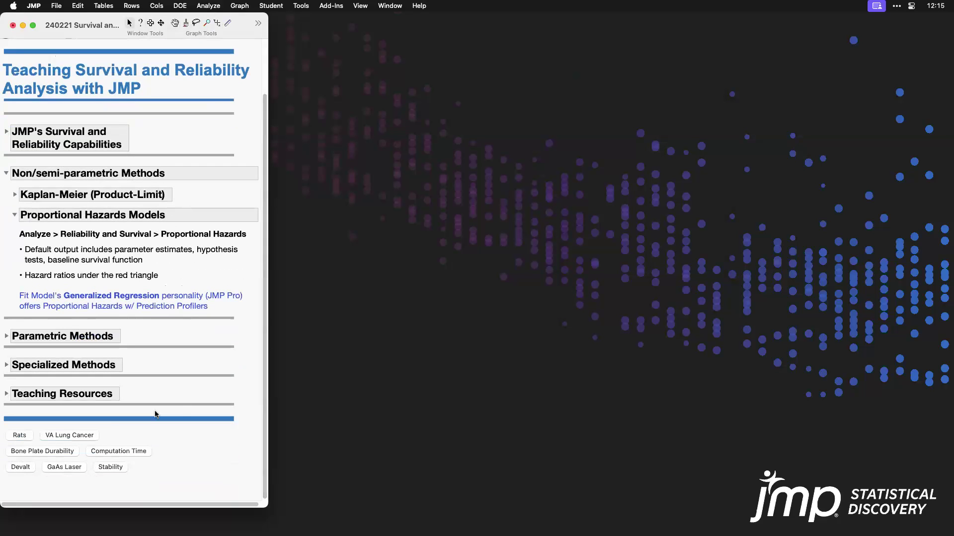
pyautogui.click(81, 437)
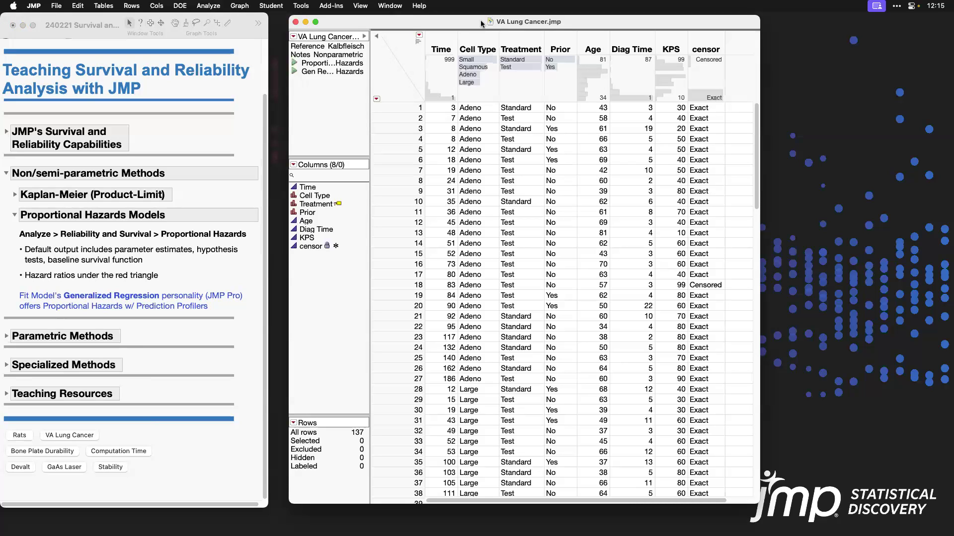
# Step: Read the Reference table variable of the VA Lung Cancer data, dismiss it unchanged, and check the row count
pyautogui.doubleClick(302, 46)
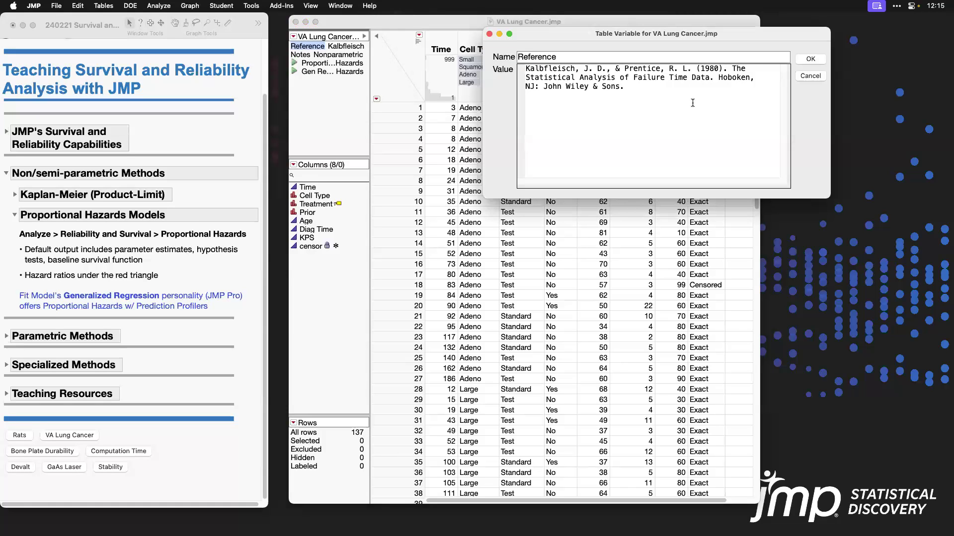
pyautogui.click(811, 76)
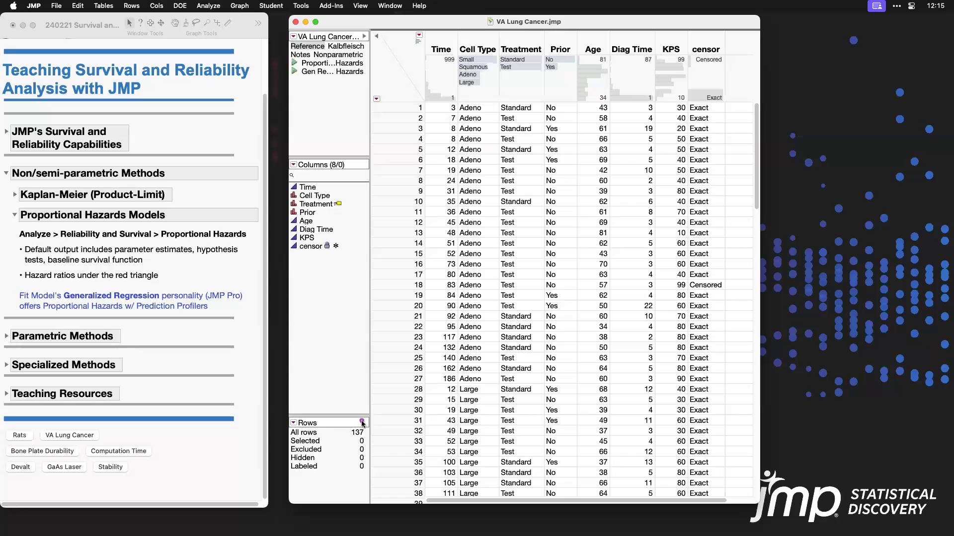
pyautogui.moveTo(363, 424)
pyautogui.mouseDown()
pyautogui.moveTo(343, 436)
pyautogui.moveTo(373, 439)
pyautogui.mouseUp()
# Step: Highlight the Cell Type, KPS, Time and censor columns in turn, then select the Censored rows
pyautogui.click(474, 41)
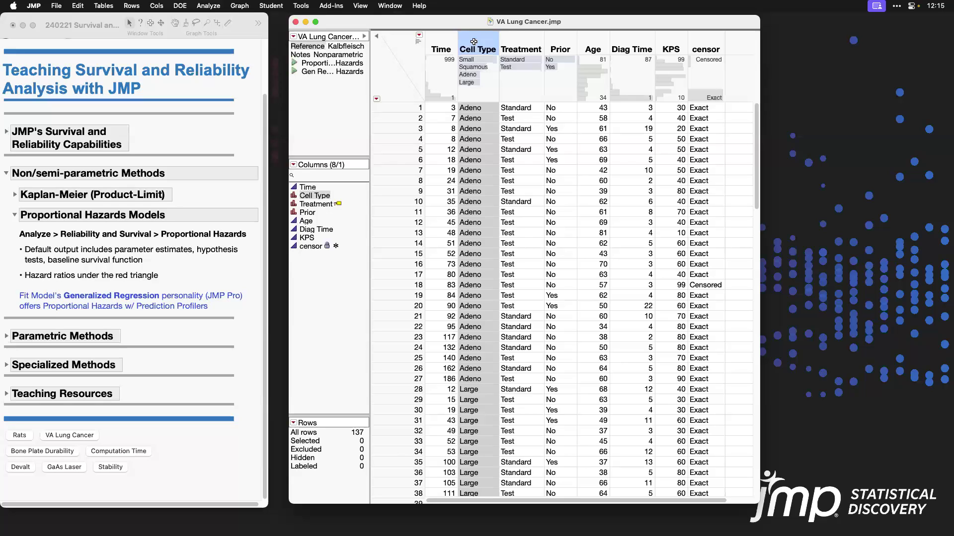
pyautogui.click(671, 46)
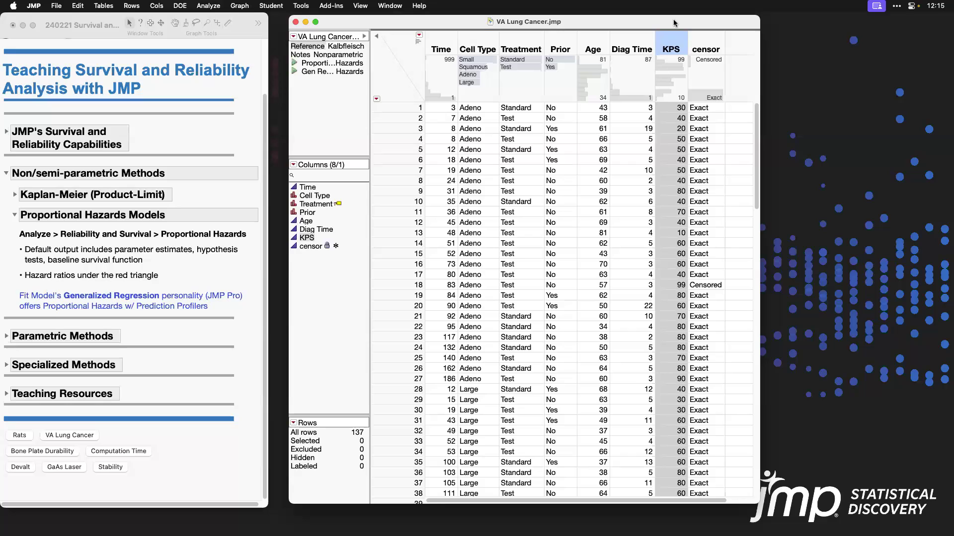
pyautogui.click(439, 44)
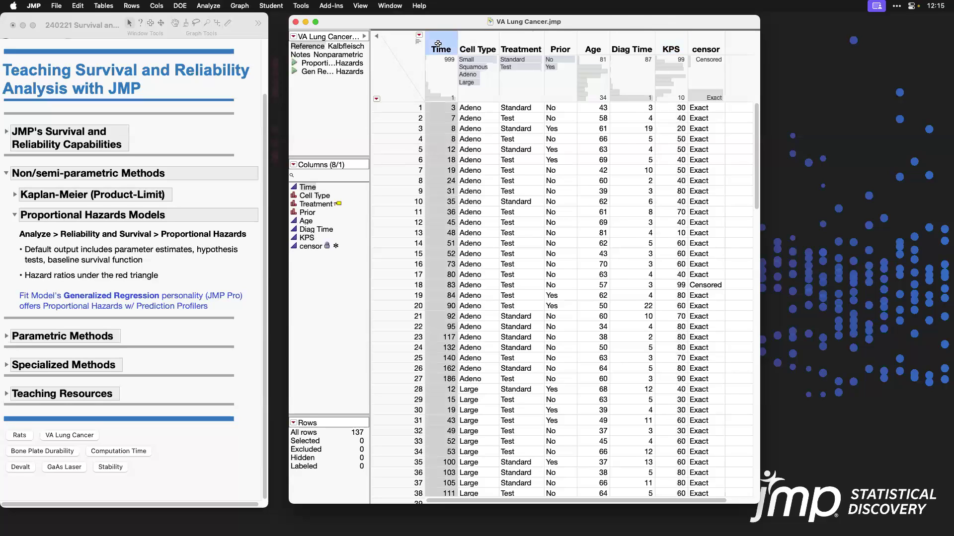
pyautogui.click(709, 45)
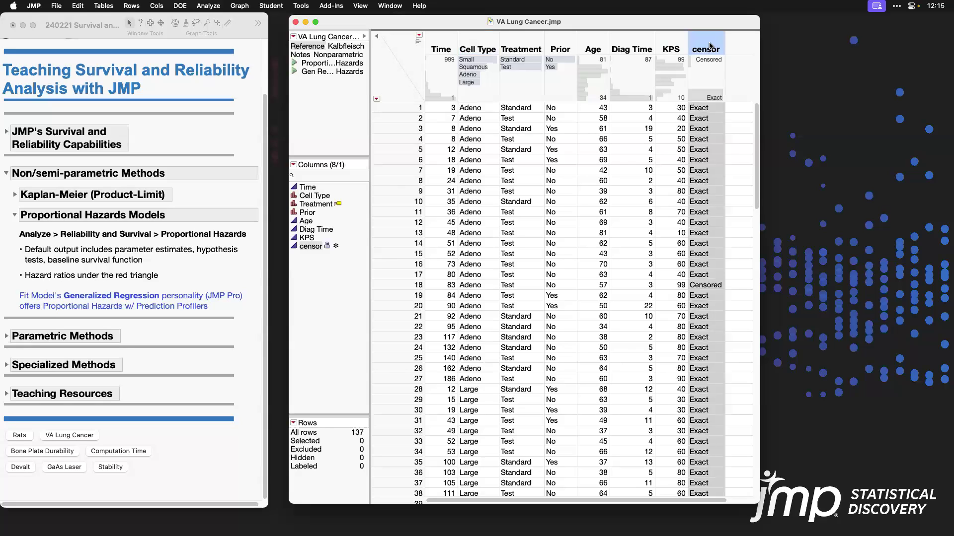
pyautogui.click(706, 61)
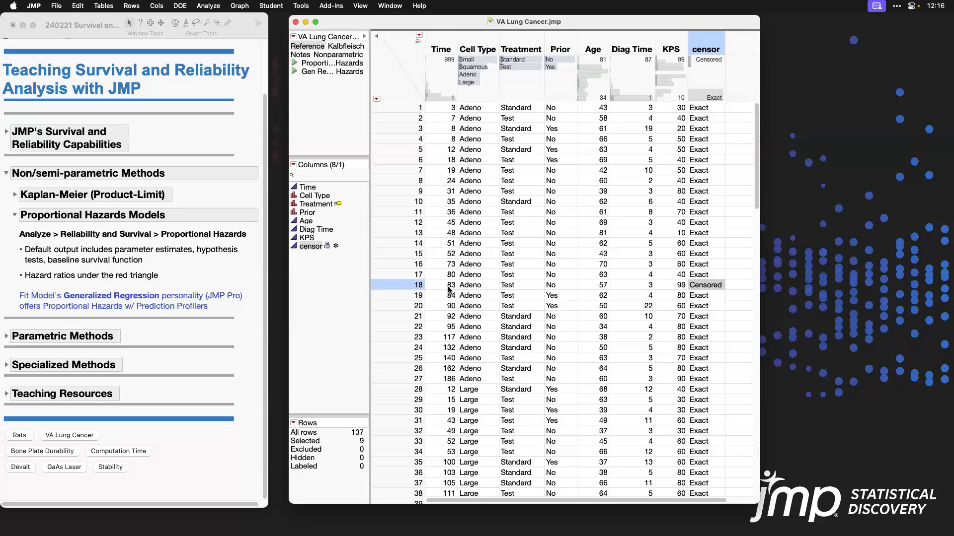
# Step: Clear the row and column selection, then run the saved Proportional Hazards script of the VA Lung Cancer table
pyautogui.click(405, 59)
pyautogui.click(387, 81)
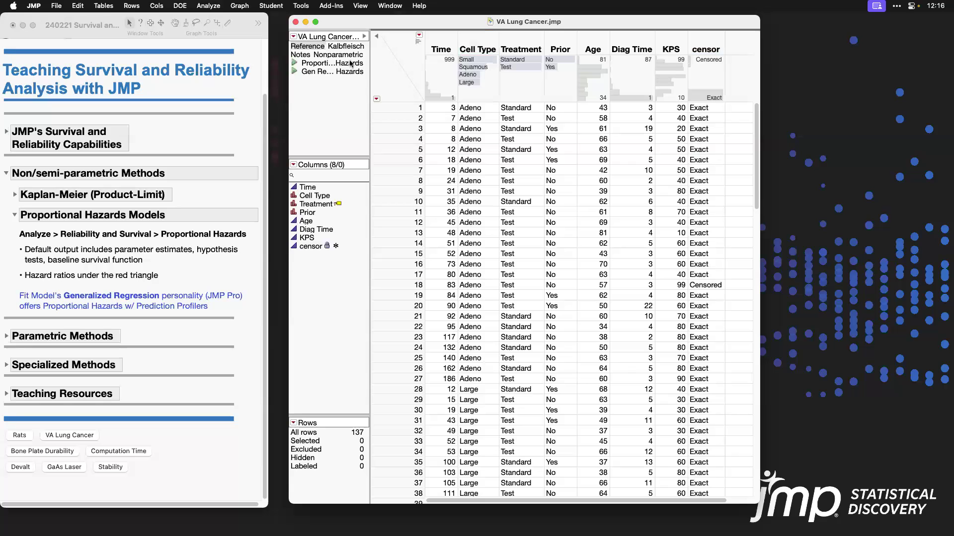
pyautogui.click(295, 63)
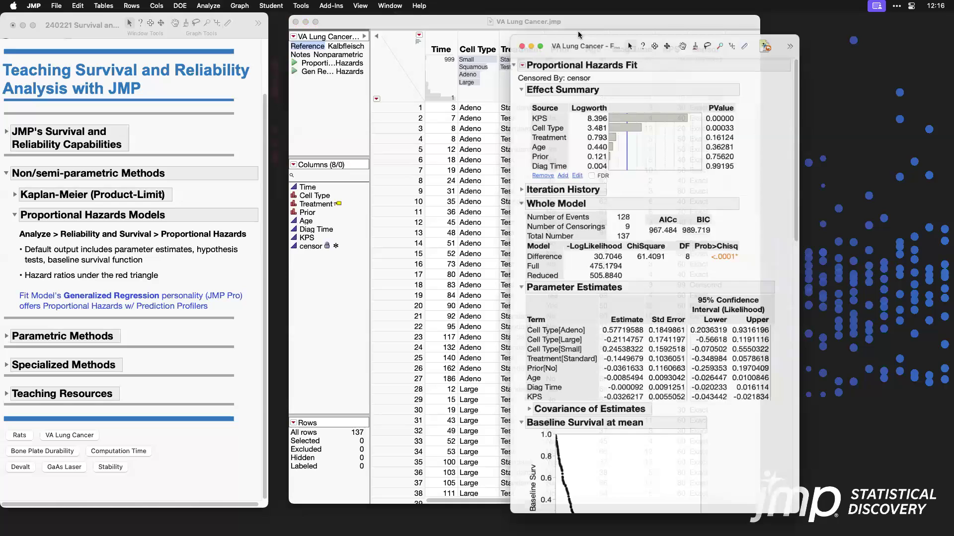
pyautogui.moveTo(554, 23); pyautogui.dragTo(402, 19)
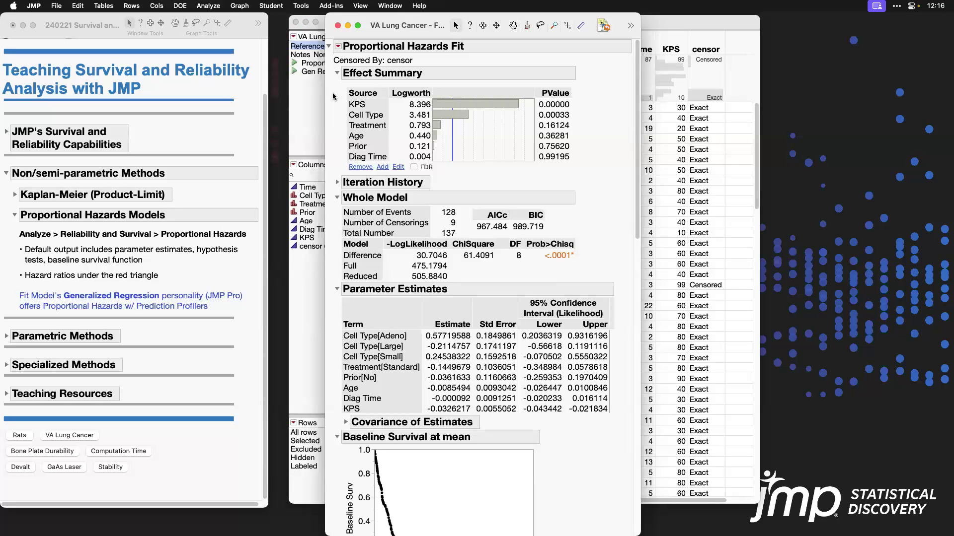
# Step: Examine the Proportional Hazards report from the KPS and Cell Type effects through the baseline survival and effect tests to the hazard ratios
pyautogui.moveTo(333, 96)
pyautogui.mouseDown()
pyautogui.moveTo(365, 118)
pyautogui.moveTo(574, 122)
pyautogui.mouseUp()
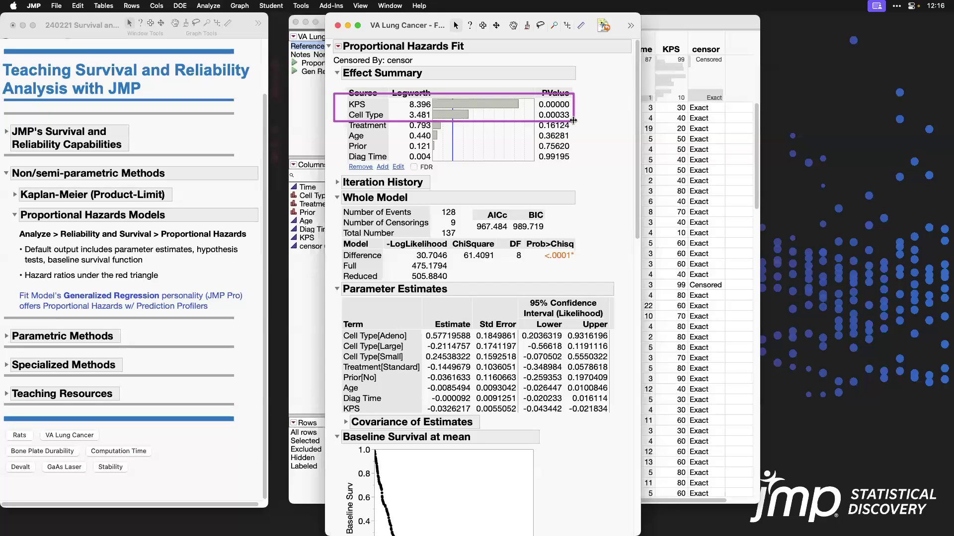
pyautogui.press('Escape')
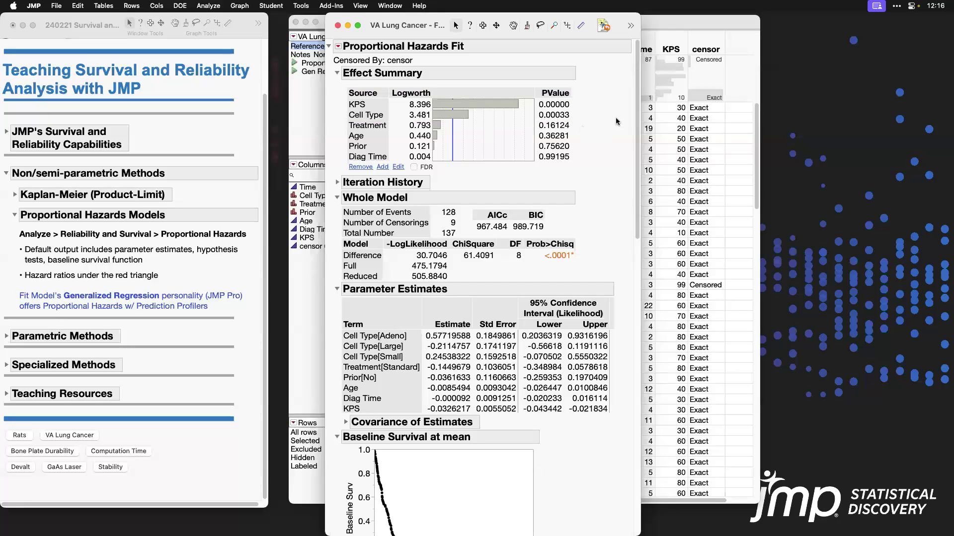
pyautogui.moveTo(637, 102); pyautogui.dragTo(647, 193)
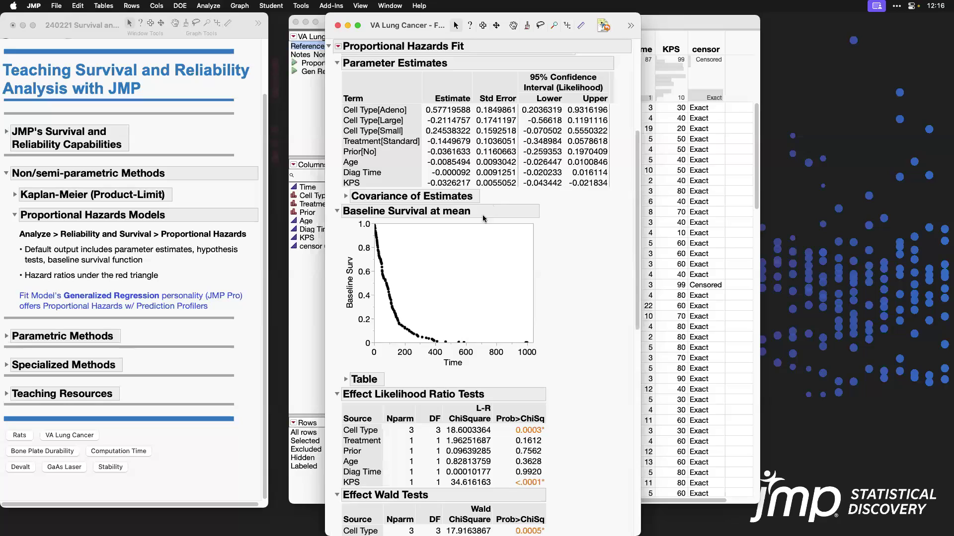
pyautogui.click(345, 380)
pyautogui.click(345, 380)
pyautogui.moveTo(639, 198); pyautogui.dragTo(642, 316)
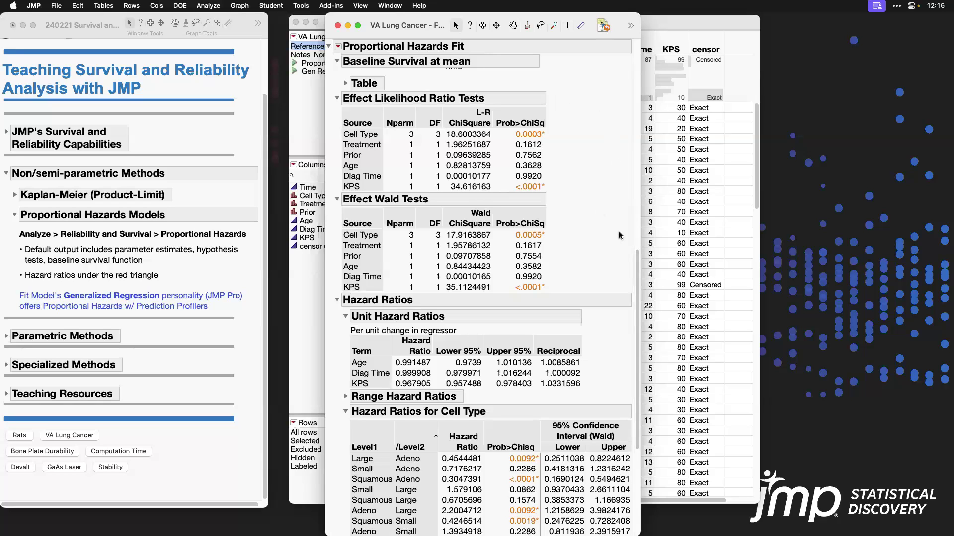
pyautogui.moveTo(638, 269); pyautogui.dragTo(639, 349)
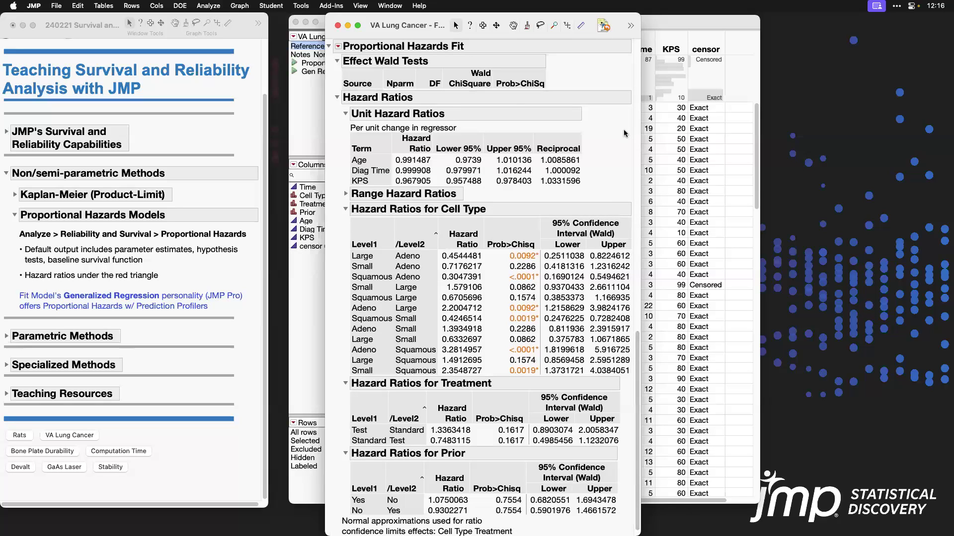
# Step: Examine the unit hazard ratio for KPS, then expand Range Hazard Ratios and mark its KPS row
pyautogui.moveTo(344, 174)
pyautogui.mouseDown()
pyautogui.moveTo(369, 191)
pyautogui.moveTo(436, 191)
pyautogui.mouseUp()
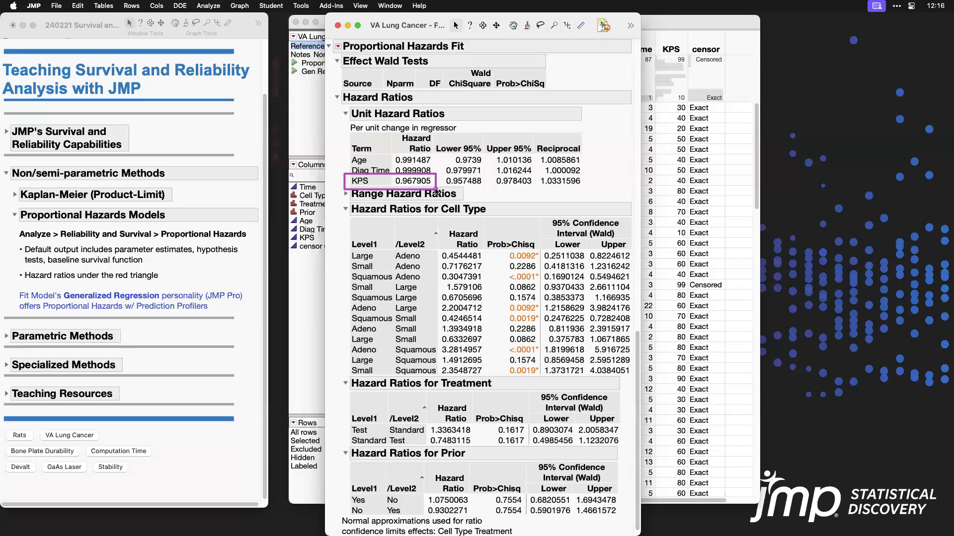
pyautogui.moveTo(335, 105); pyautogui.dragTo(453, 125)
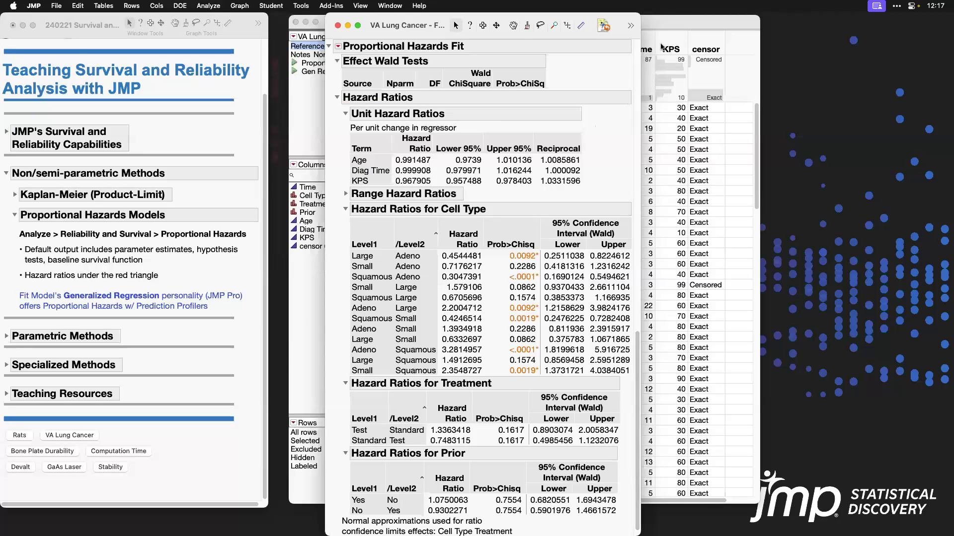
pyautogui.moveTo(649, 44); pyautogui.dragTo(691, 108)
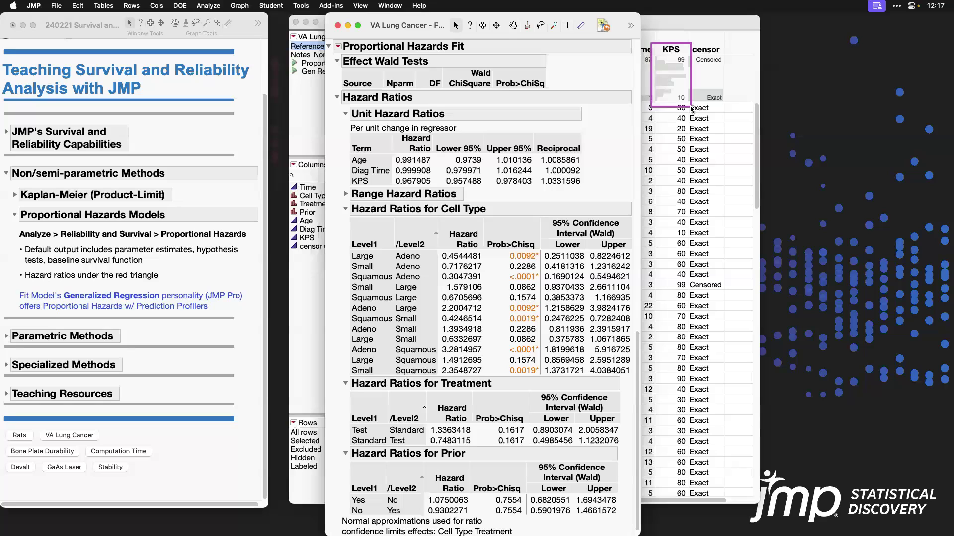
pyautogui.click(345, 194)
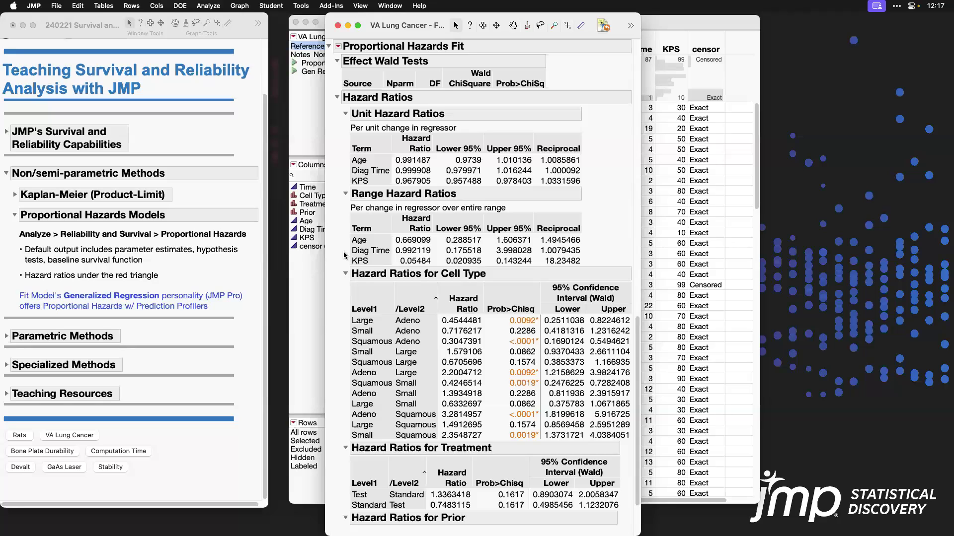
pyautogui.moveTo(344, 251)
pyautogui.mouseDown()
pyautogui.moveTo(372, 268)
pyautogui.moveTo(435, 269)
pyautogui.mouseUp()
# Step: Close the Proportional Hazards report and launch Fit Proportional Hazards for the VA Lung Cancer data
pyautogui.click(338, 25)
pyautogui.tripleClick(165, 235)
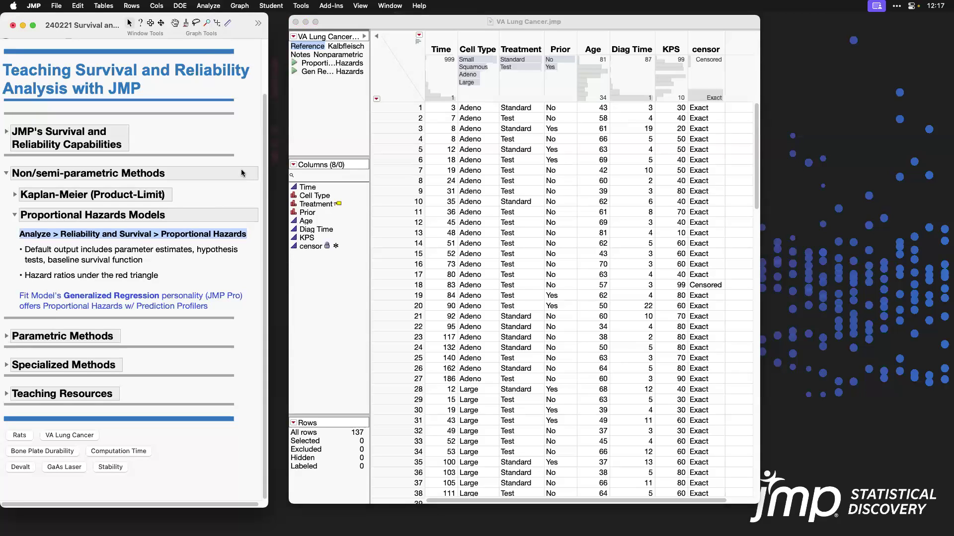
pyautogui.click(207, 9)
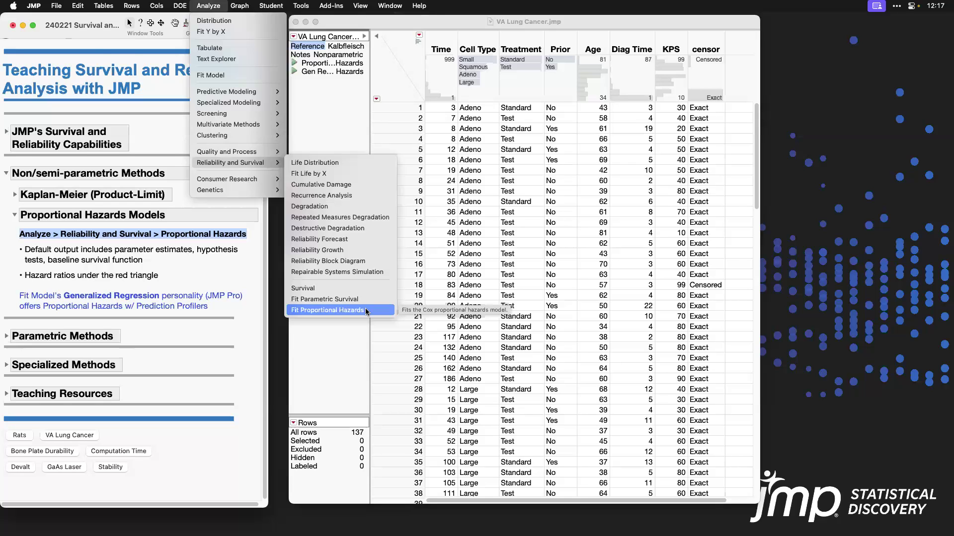
pyautogui.click(367, 312)
pyautogui.moveTo(364, 35); pyautogui.dragTo(596, 48)
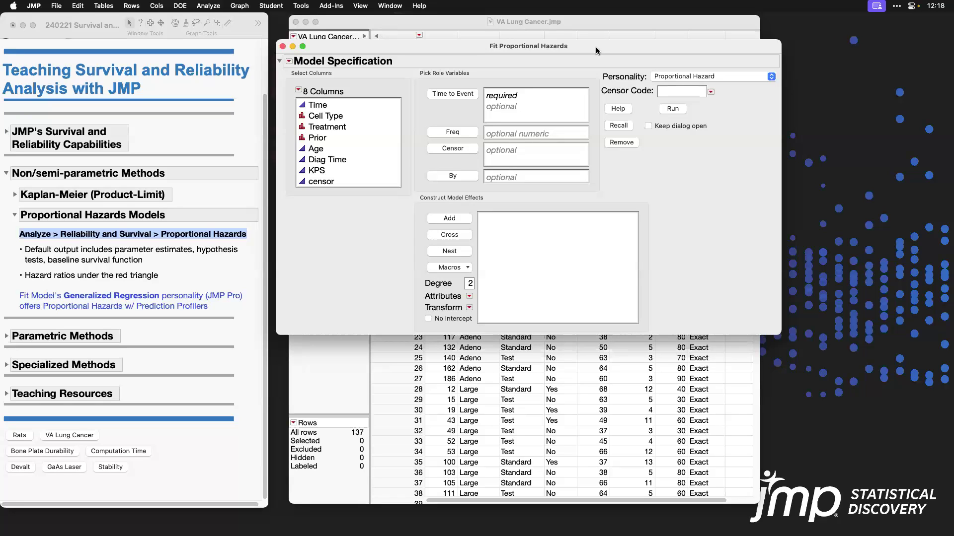
# Step: Look up the Fit Model platform and the available model personalities, keeping Proportional Hazard selected
pyautogui.click(213, 8)
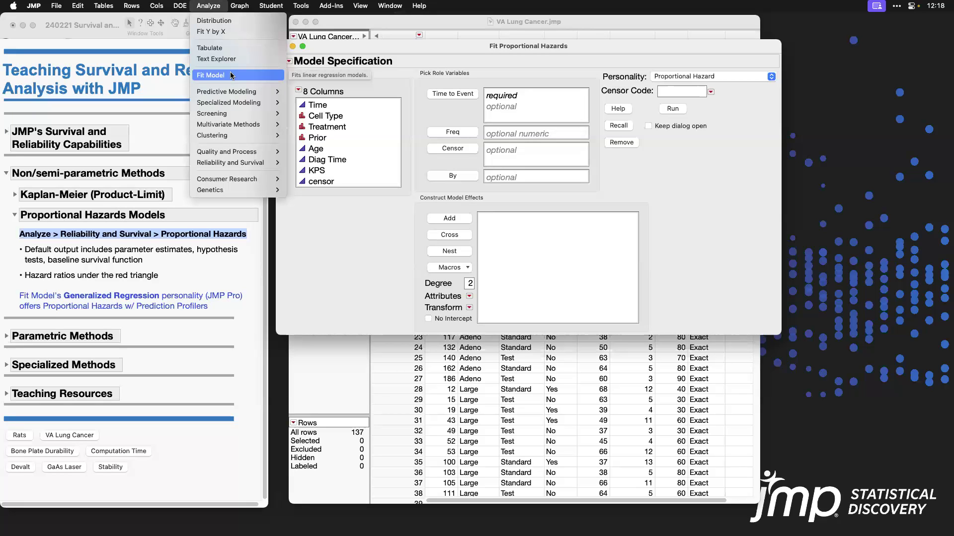
pyautogui.click(438, 49)
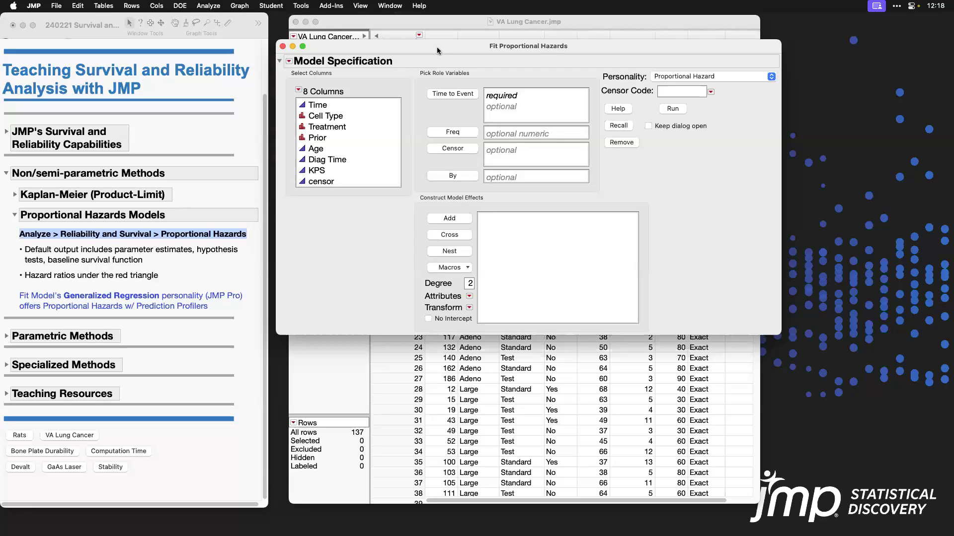
pyautogui.click(754, 80)
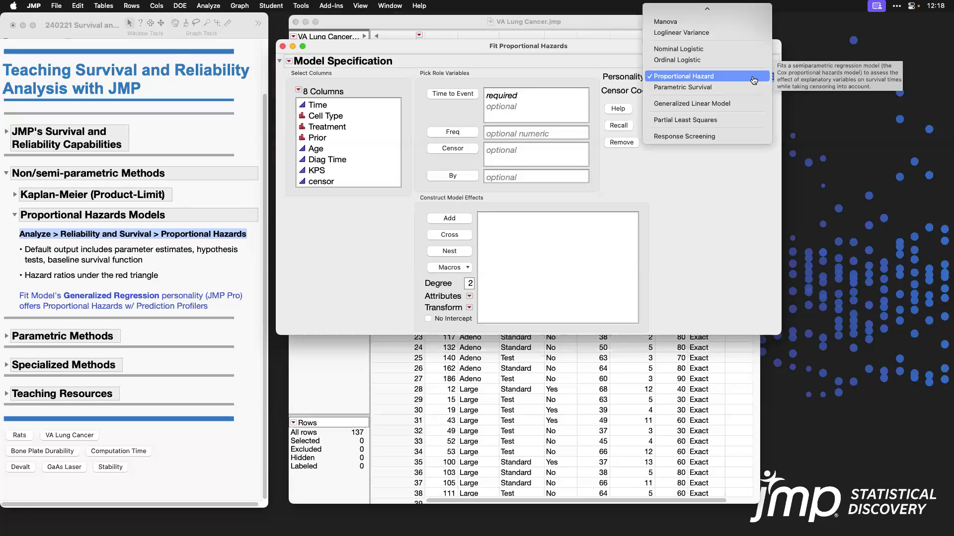
pyautogui.click(732, 231)
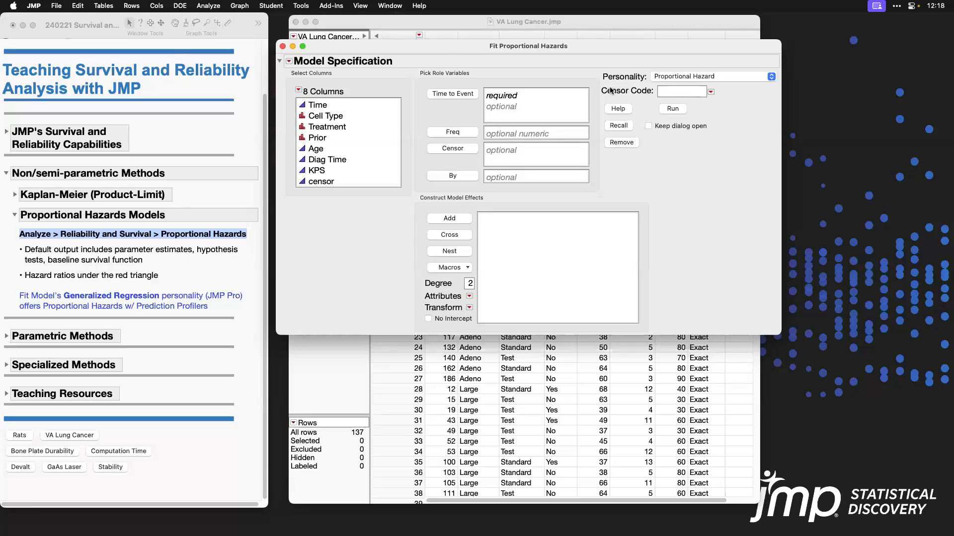
# Step: Assign Time as Time to Event and censor as Censor, with Censored as the censor code
pyautogui.click(362, 106)
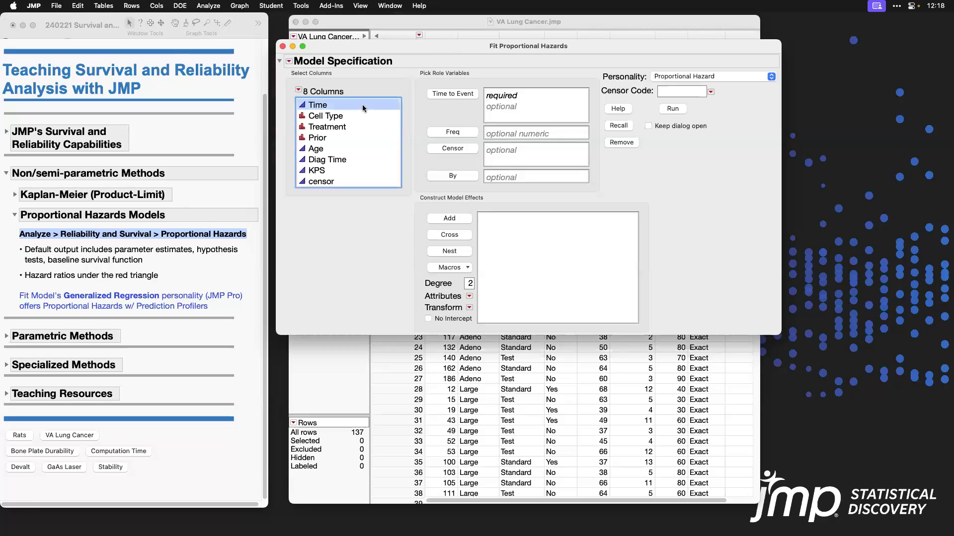
pyautogui.click(460, 96)
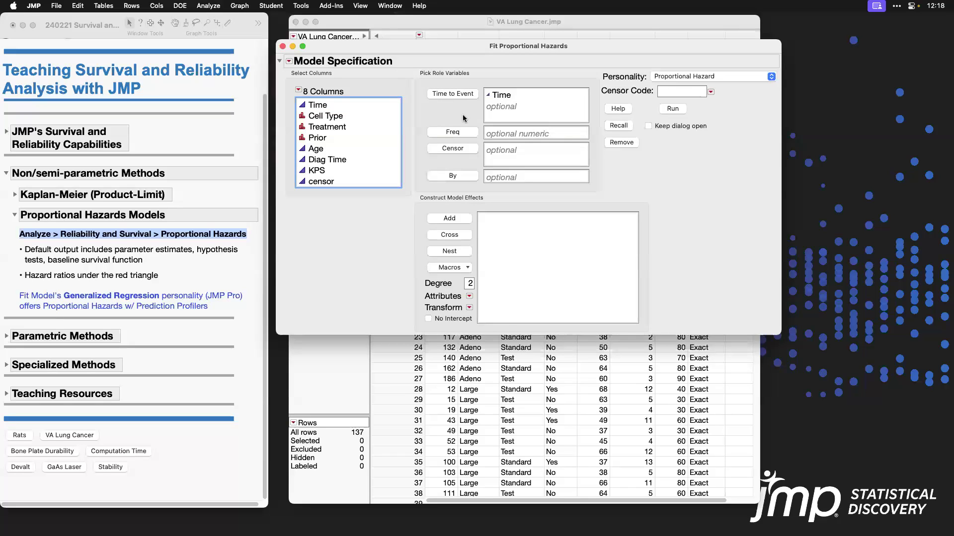
pyautogui.moveTo(418, 141)
pyautogui.mouseDown()
pyautogui.moveTo(420, 164)
pyautogui.moveTo(531, 175)
pyautogui.mouseUp()
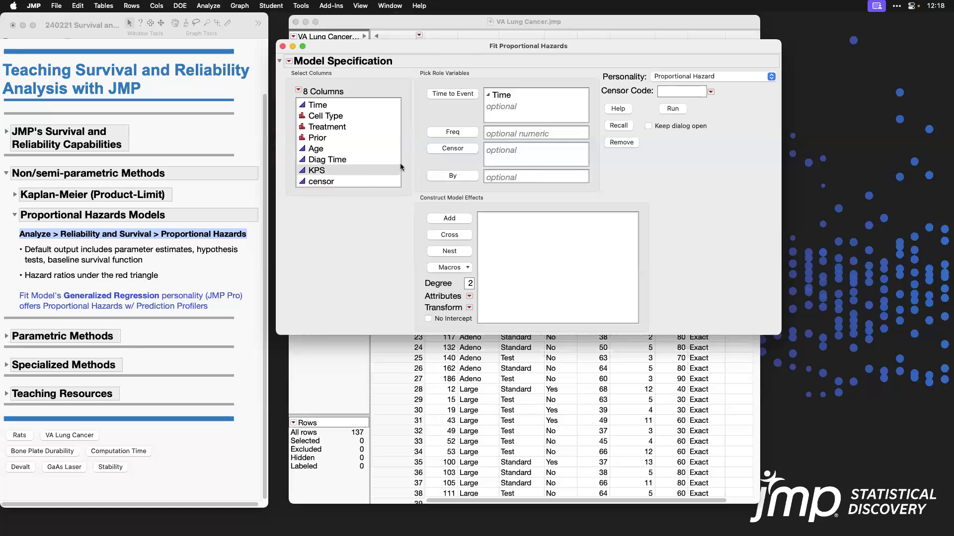
pyautogui.click(355, 182)
pyautogui.click(450, 149)
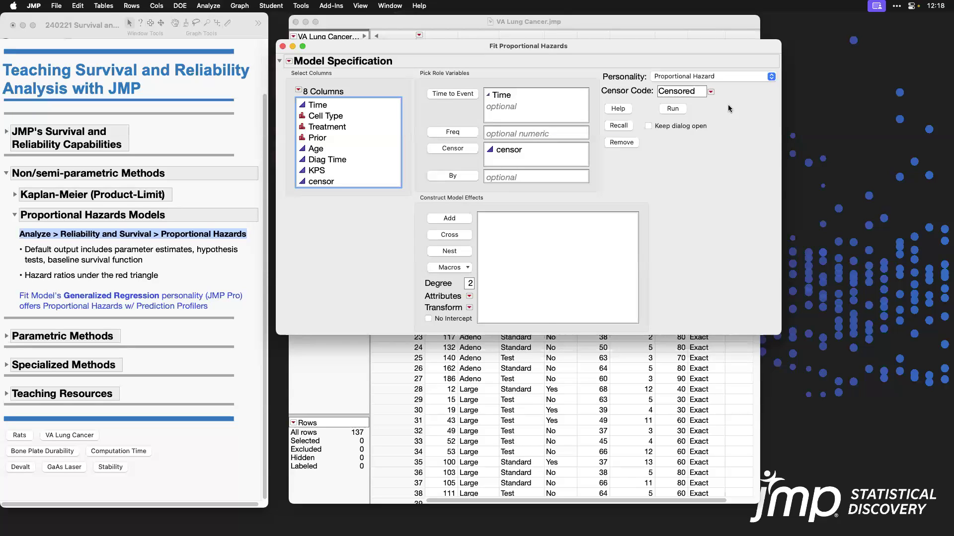
pyautogui.moveTo(708, 105)
pyautogui.mouseDown()
pyautogui.moveTo(713, 81)
pyautogui.moveTo(603, 84)
pyautogui.moveTo(600, 102)
pyautogui.moveTo(715, 105)
pyautogui.mouseUp()
pyautogui.click(711, 93)
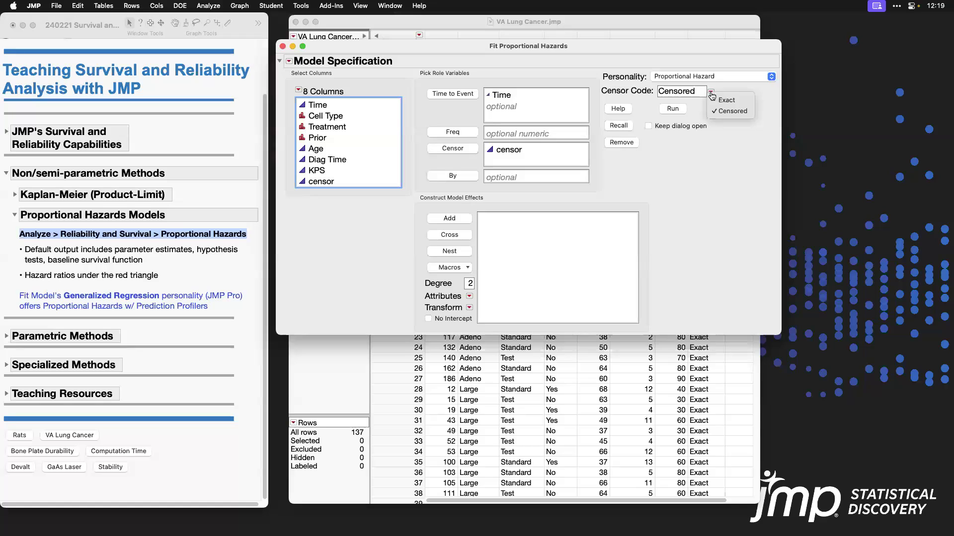
pyautogui.click(737, 112)
pyautogui.click(737, 112)
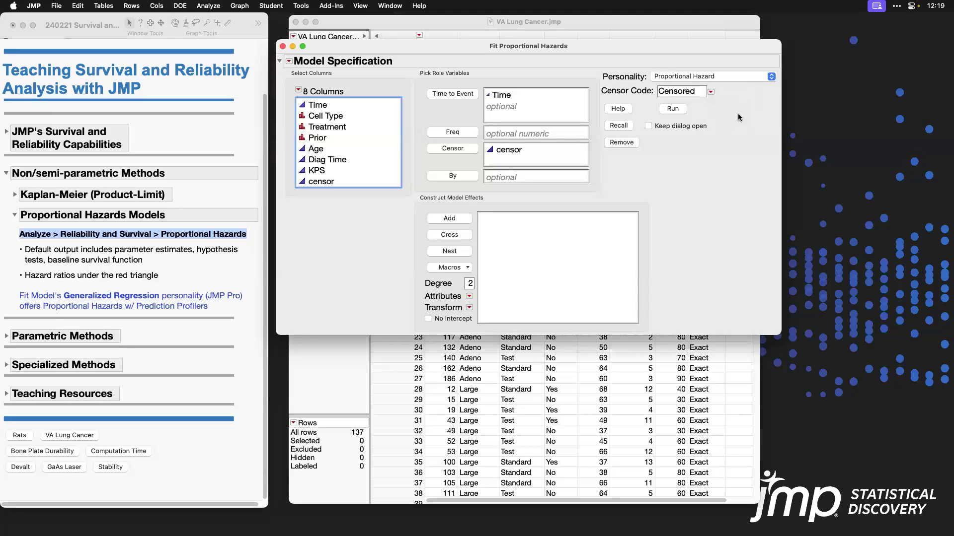
# Step: Add Cell Type, Treatment, Prior, Age, Diag Time and KPS as model effects and run the proportional hazards fit
pyautogui.click(348, 116)
pyautogui.keyDown('shift'); pyautogui.click(350, 169); pyautogui.keyUp('shift')
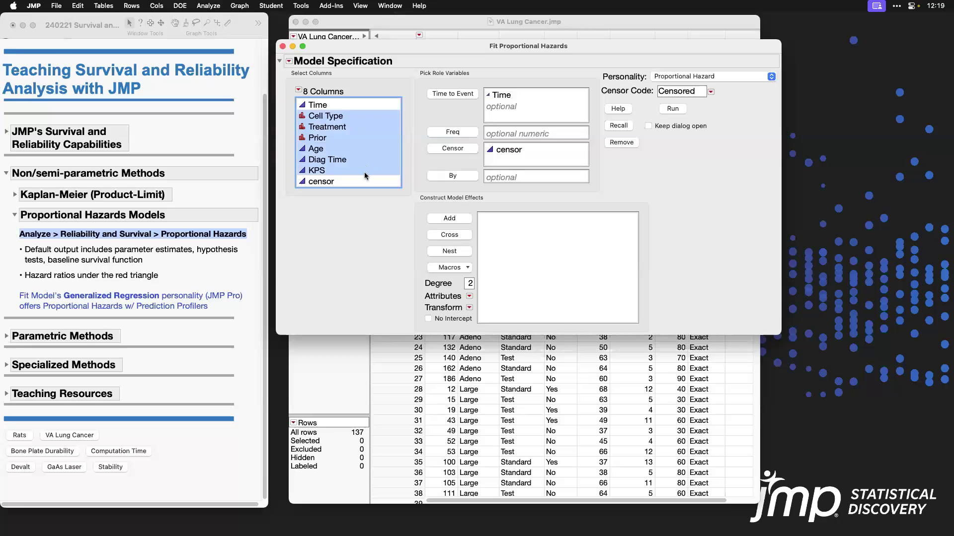
pyautogui.click(462, 222)
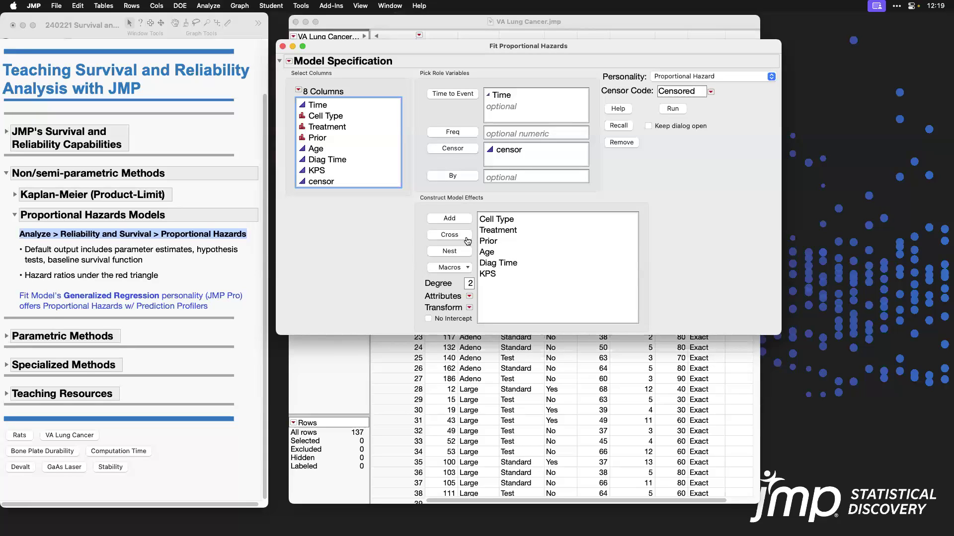
pyautogui.click(467, 269)
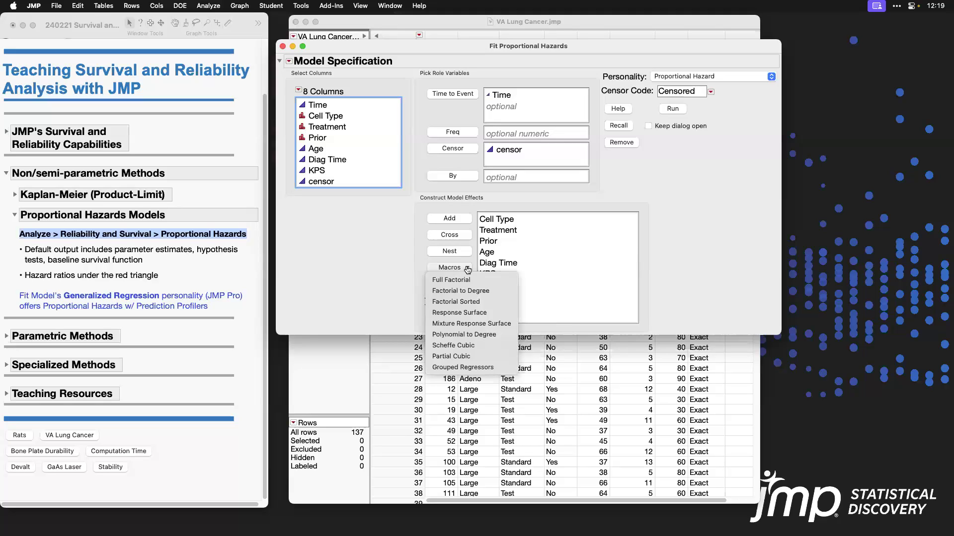
pyautogui.click(467, 292)
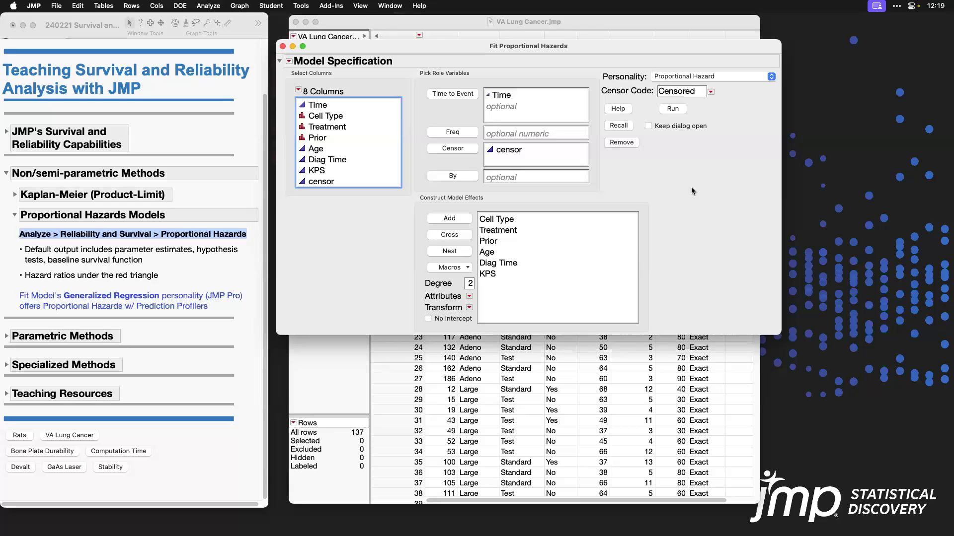
pyautogui.click(680, 109)
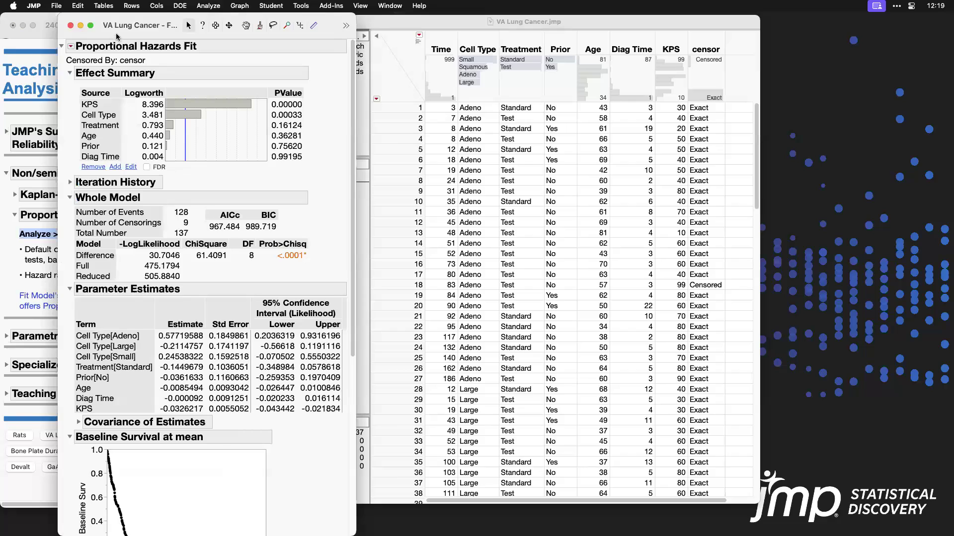
pyautogui.moveTo(117, 35); pyautogui.dragTo(484, 33)
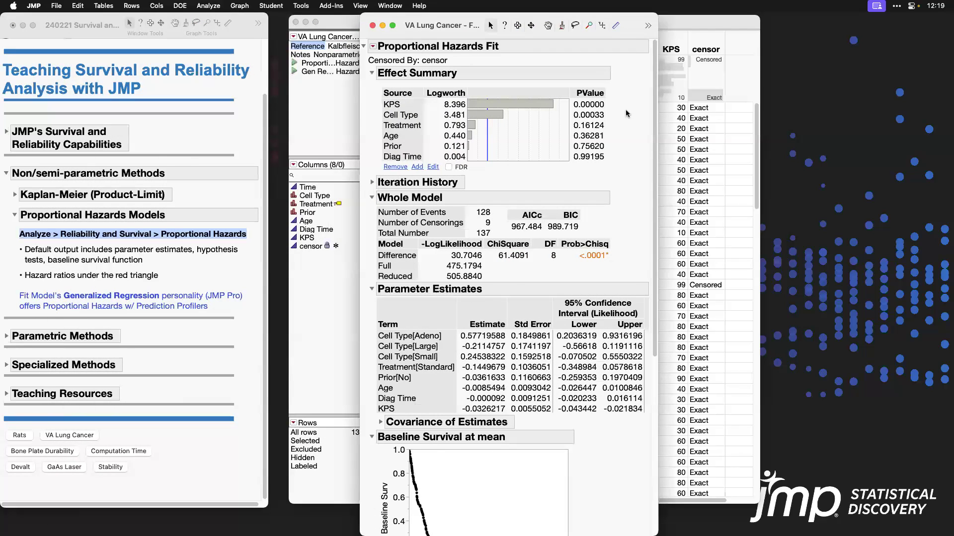
# Step: Highlight the default output note and the KPS and Cell Type effects, then collapse the report's Whole Model section
pyautogui.click(110, 259)
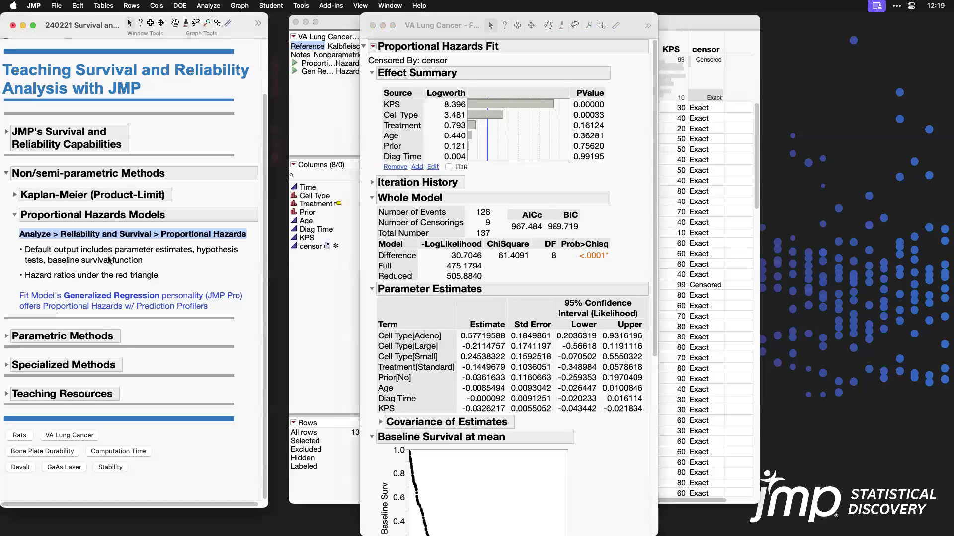
pyautogui.click(113, 259)
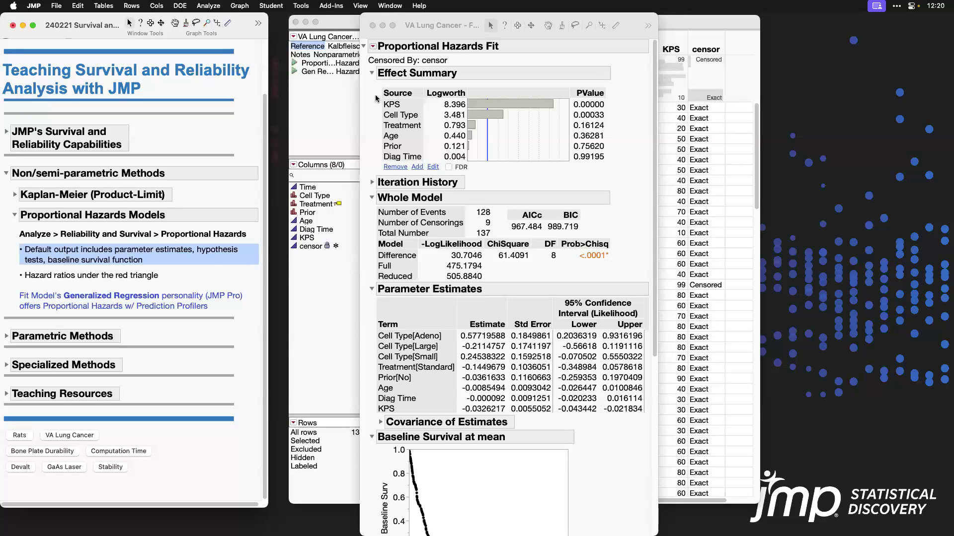
pyautogui.moveTo(377, 95)
pyautogui.mouseDown()
pyautogui.moveTo(468, 115)
pyautogui.moveTo(609, 123)
pyautogui.mouseUp()
pyautogui.click(365, 214)
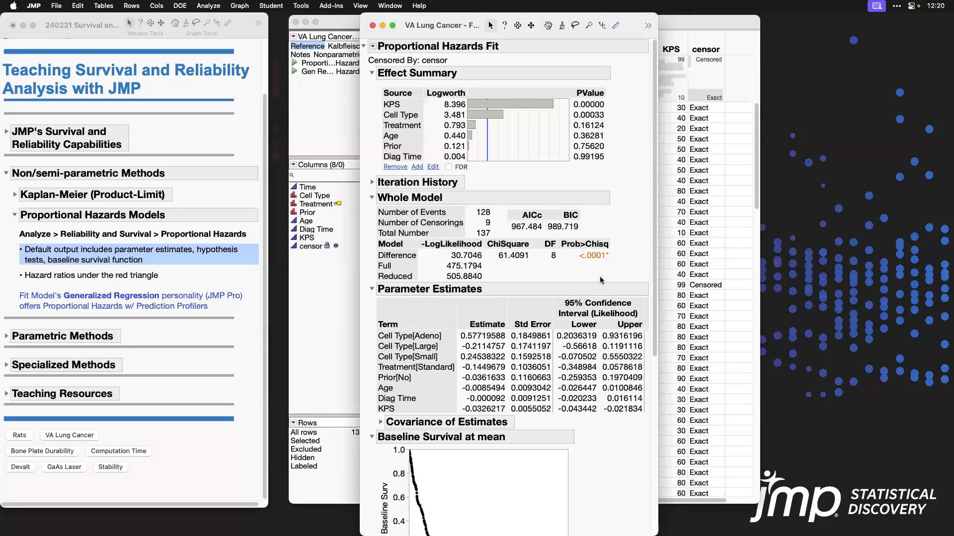
pyautogui.click(372, 199)
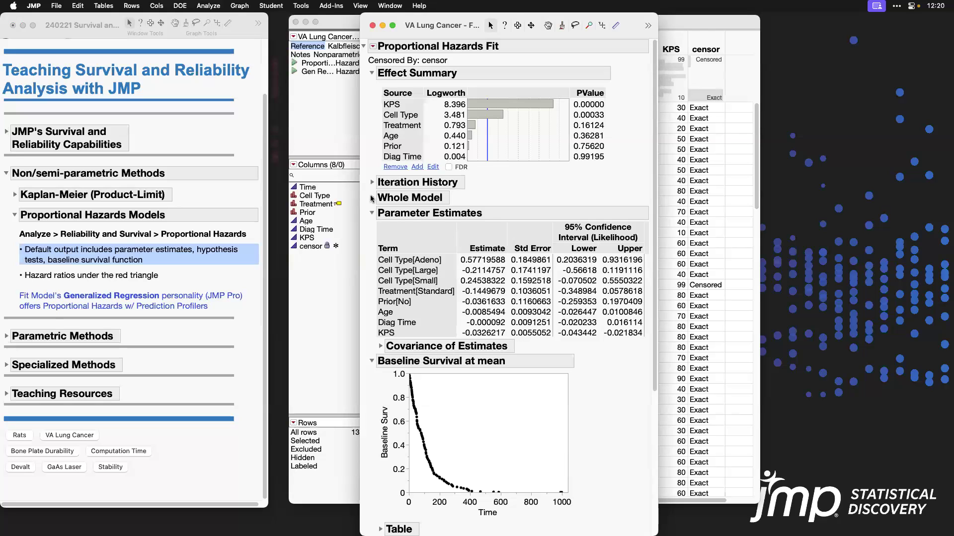
# Step: Collapse the Parameter Estimates and Baseline Survival sections and compare the Cell Type p-values in the Effect Summary, likelihood ratio and Wald tests
pyautogui.click(372, 214)
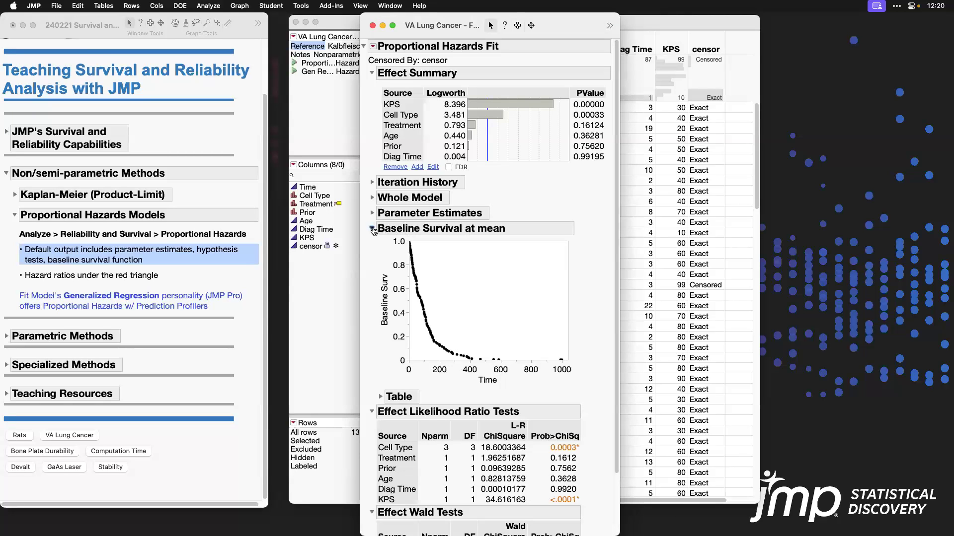
pyautogui.click(373, 229)
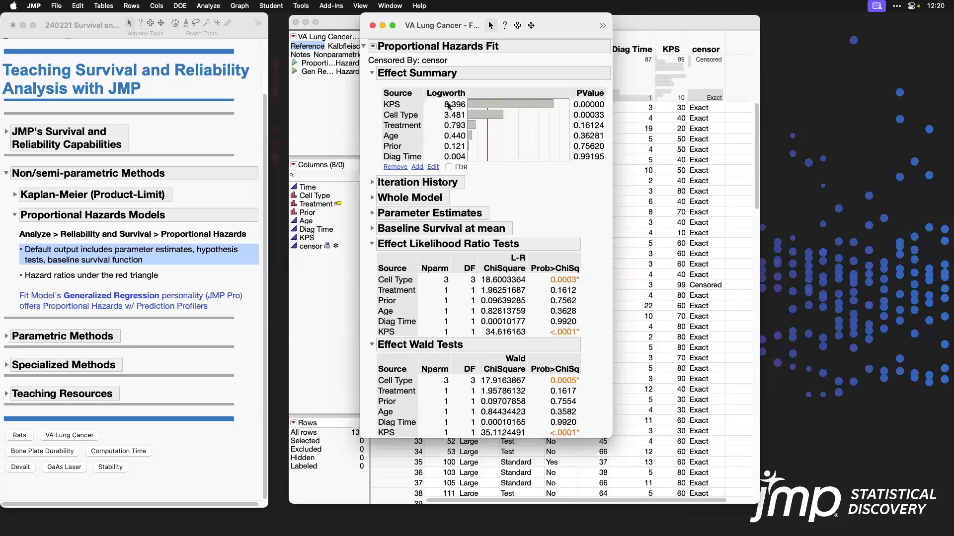
pyautogui.moveTo(572, 108); pyautogui.dragTo(608, 121)
pyautogui.moveTo(540, 273); pyautogui.dragTo(583, 287)
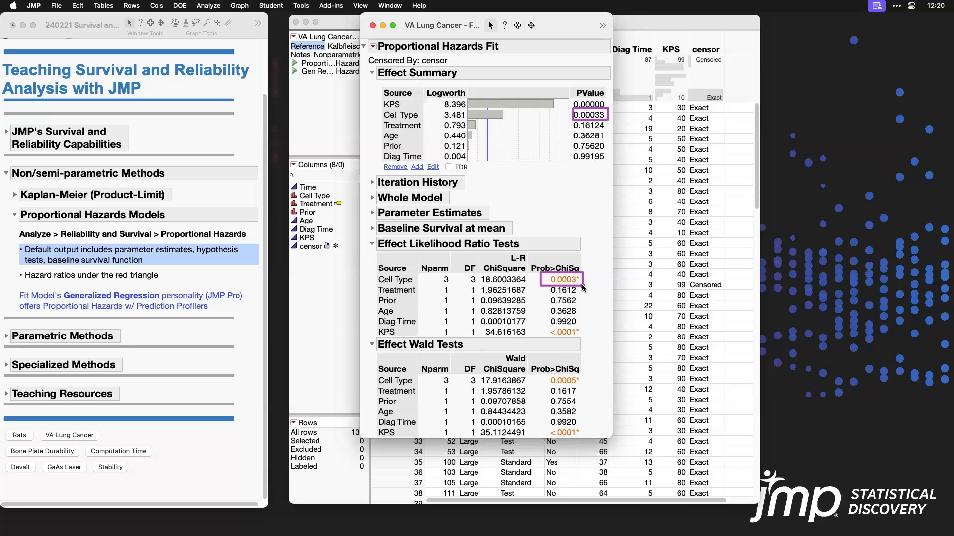
pyautogui.moveTo(546, 373); pyautogui.dragTo(584, 388)
pyautogui.press('Escape')
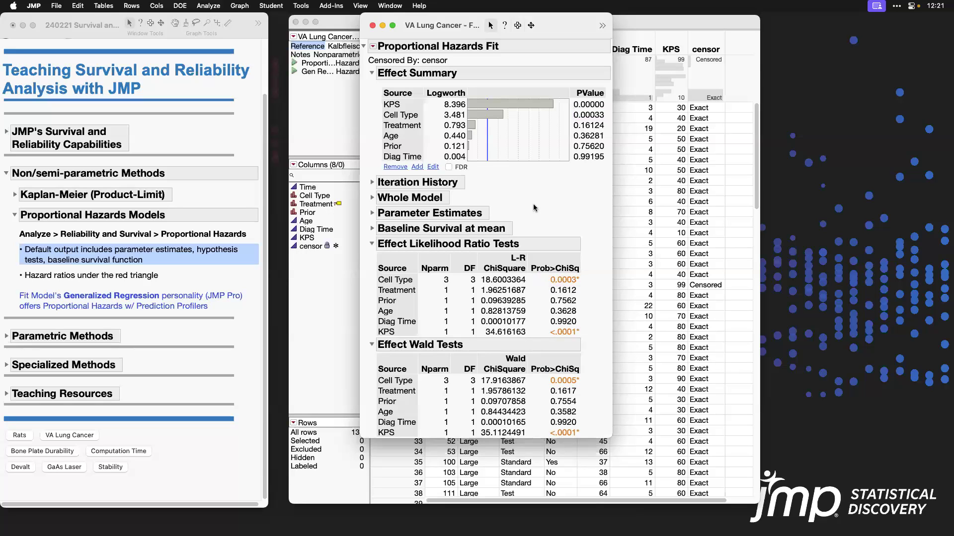
# Step: Highlight the hazard ratios note in the teaching outline and add Hazard Ratios to the Proportional Hazards Fit report
pyautogui.click(135, 276)
pyautogui.click(135, 276)
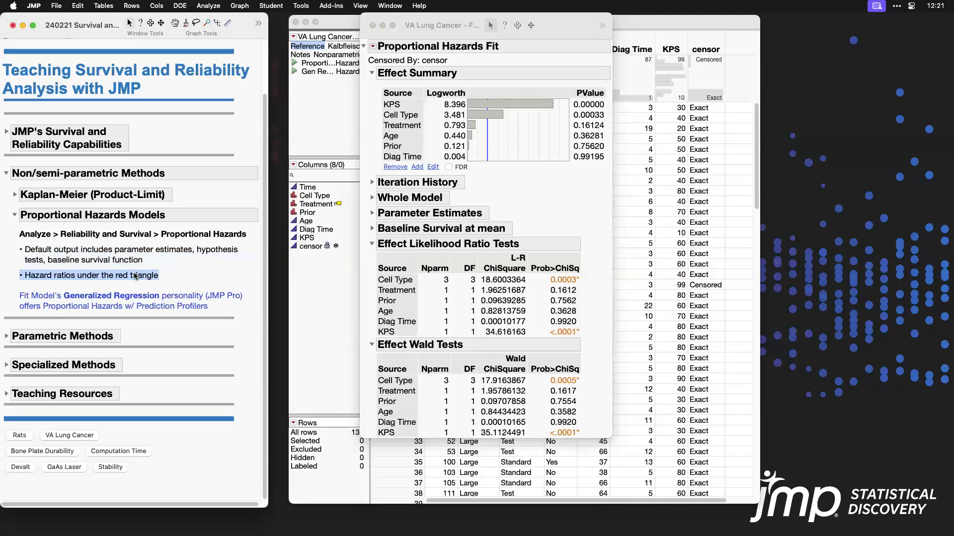
pyautogui.click(423, 38)
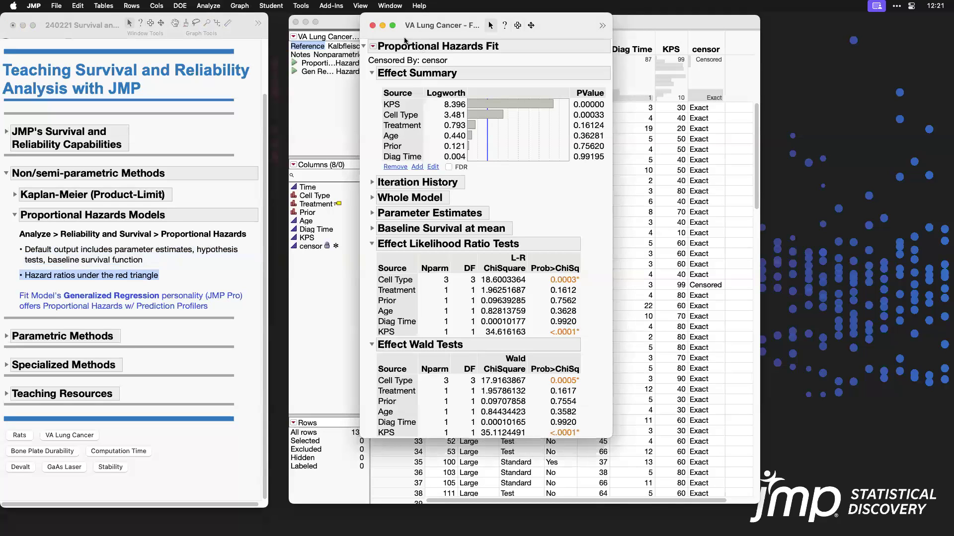
pyautogui.click(373, 47)
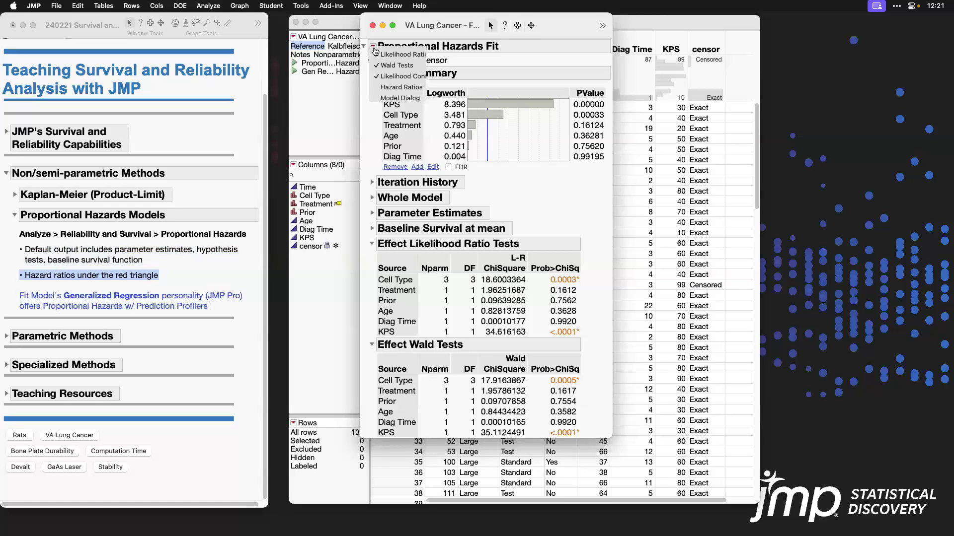
pyautogui.click(428, 88)
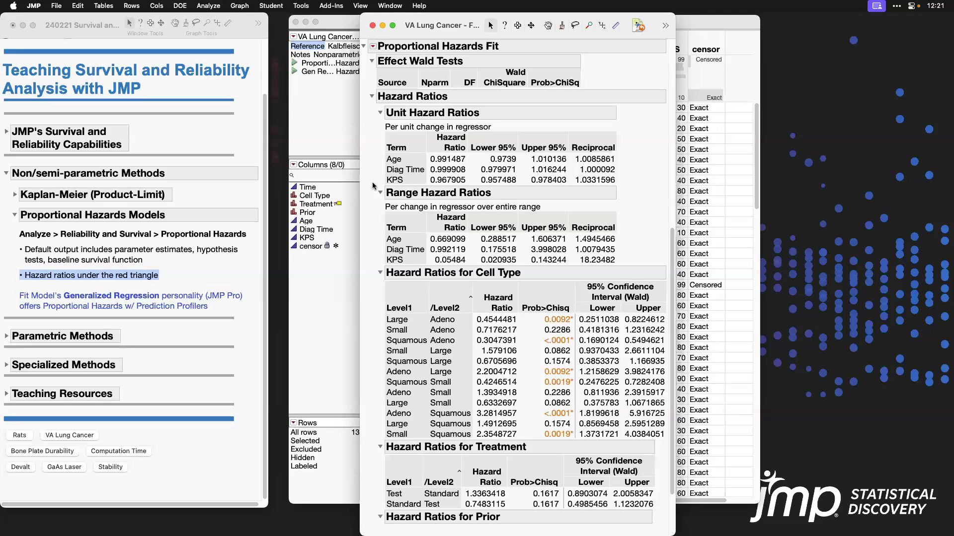
# Step: Collapse the Unit and Range Hazard Ratios sections and examine the Large versus Adeno row of the Cell Type hazard ratios
pyautogui.click(381, 113)
pyautogui.click(380, 130)
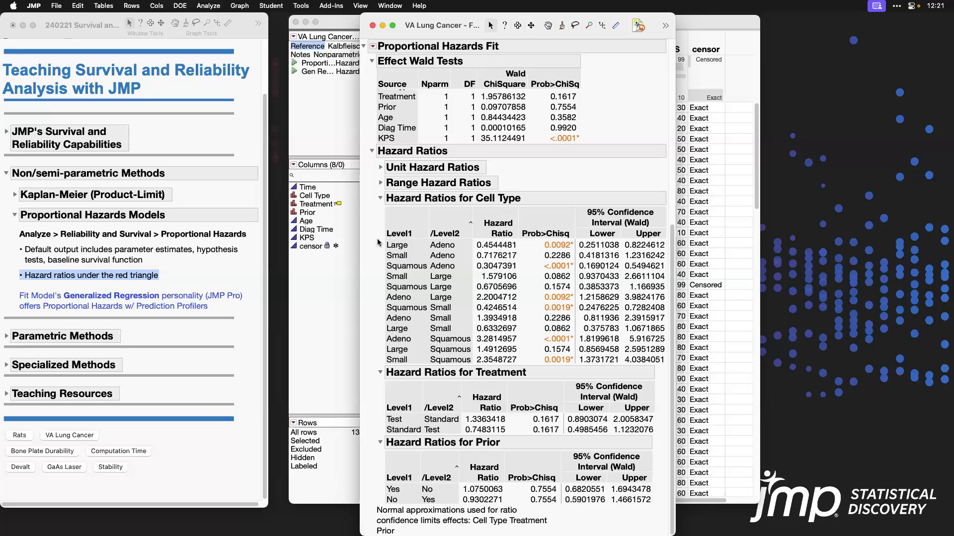
pyautogui.moveTo(379, 238); pyautogui.dragTo(523, 254)
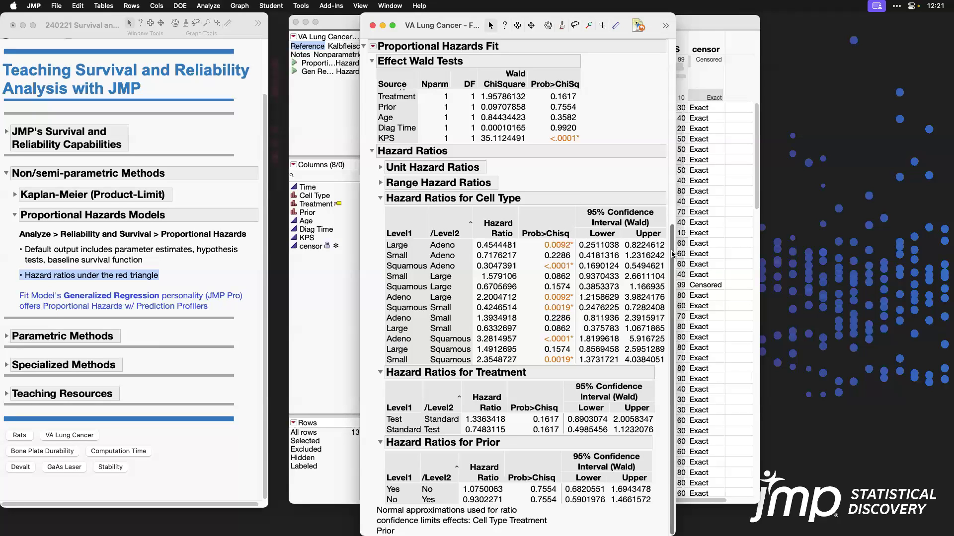
# Step: Look over the options available for the Proportional Hazards Fit report without changing any
pyautogui.scroll(10, 674, 249)
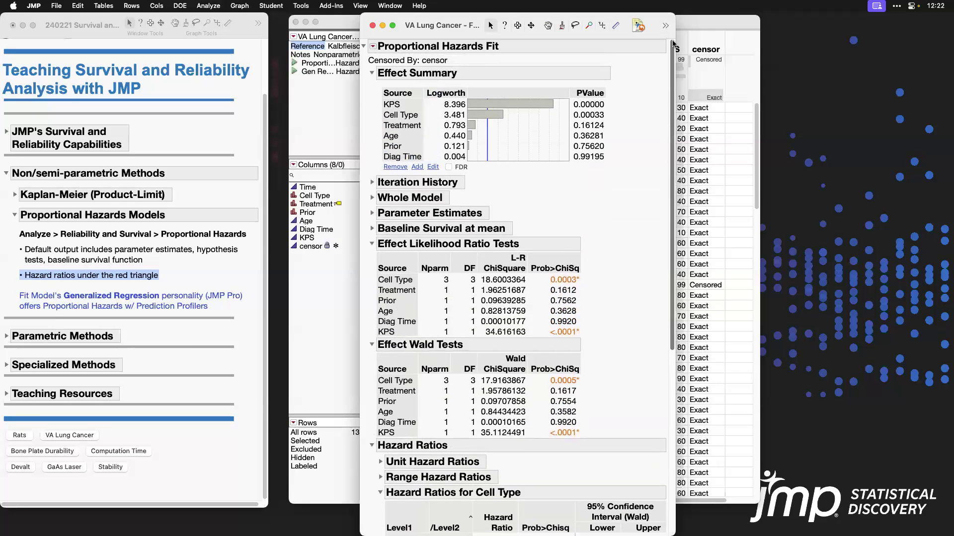
pyautogui.click(373, 47)
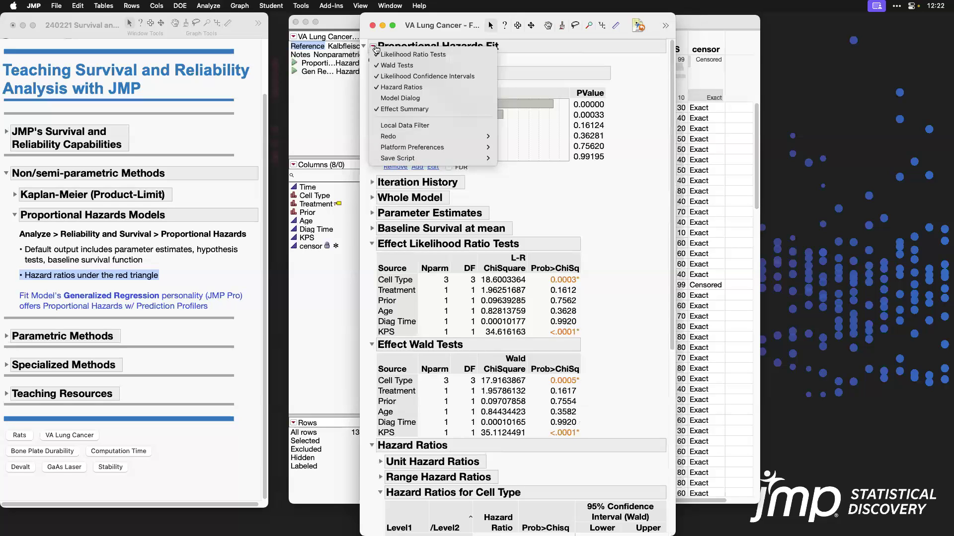
pyautogui.click(627, 235)
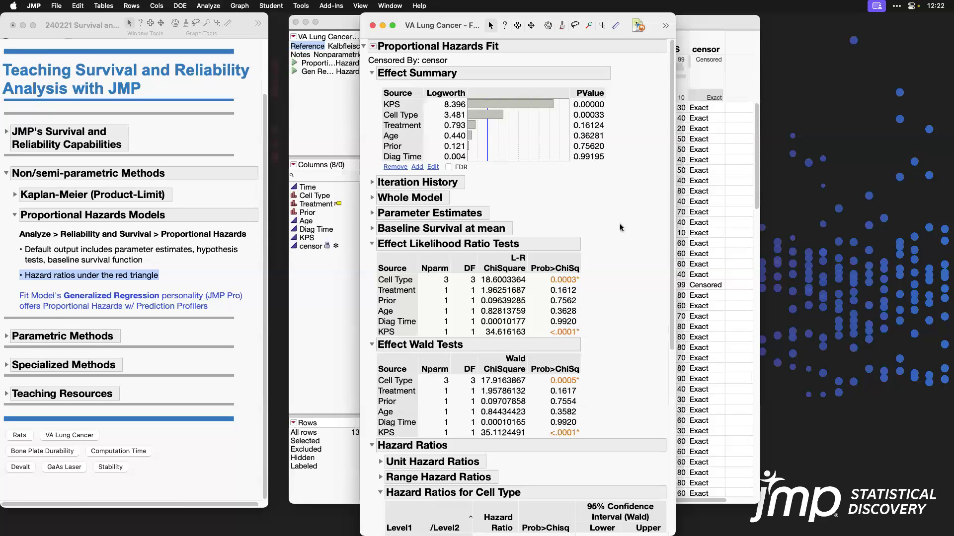
# Step: Run the VA Lung Cancer table's saved generalized regression proportional hazards script and place its report beside the teaching outline
pyautogui.click(337, 112)
pyautogui.click(294, 74)
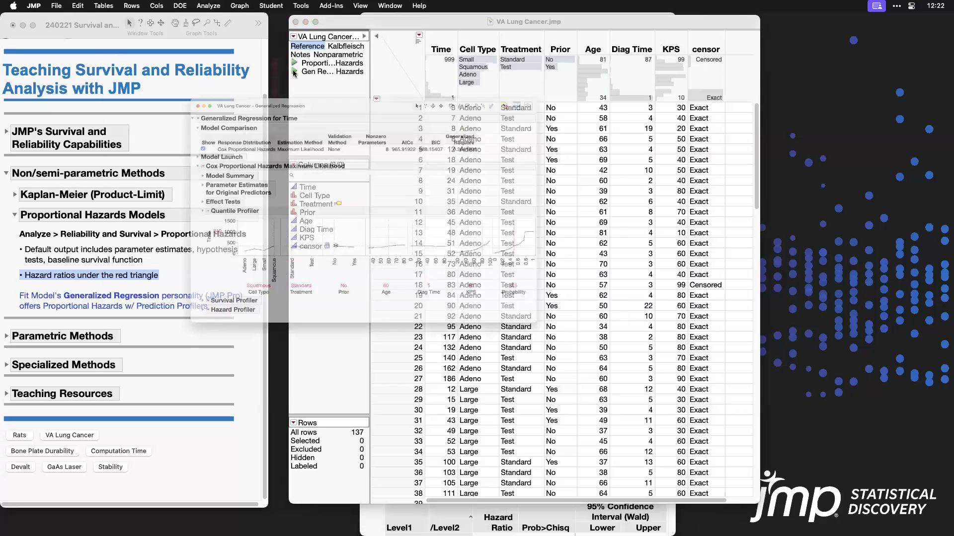
pyautogui.moveTo(425, 19); pyautogui.dragTo(519, 27)
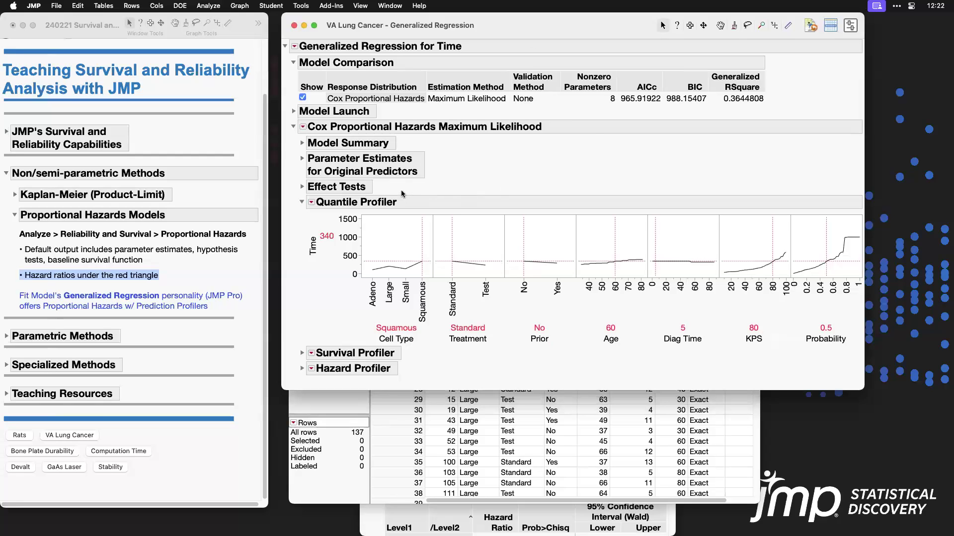
# Step: Set the Quantile Profiler to Cell Type Large, Treatment Test and Age 65, and examine the predicted Time at probability 0.5
pyautogui.click(388, 250)
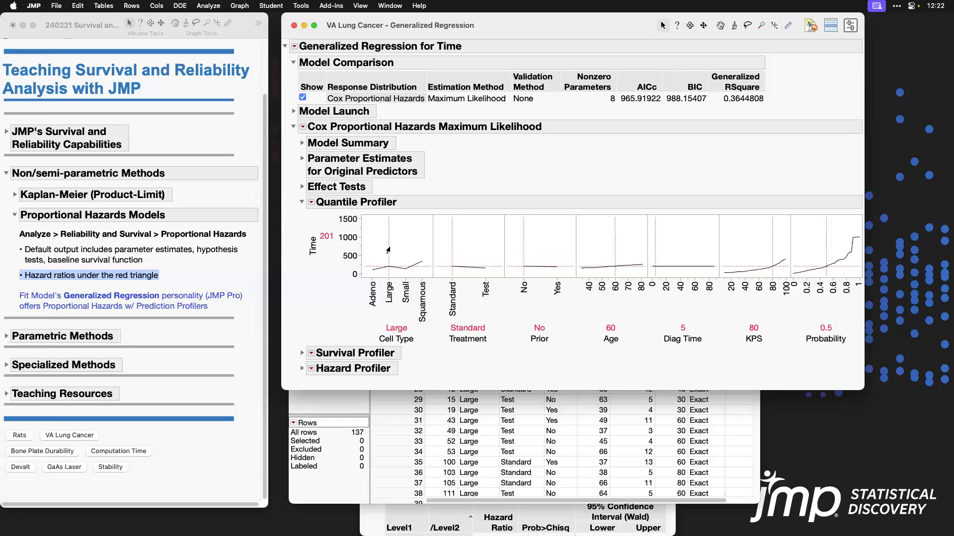
pyautogui.click(483, 250)
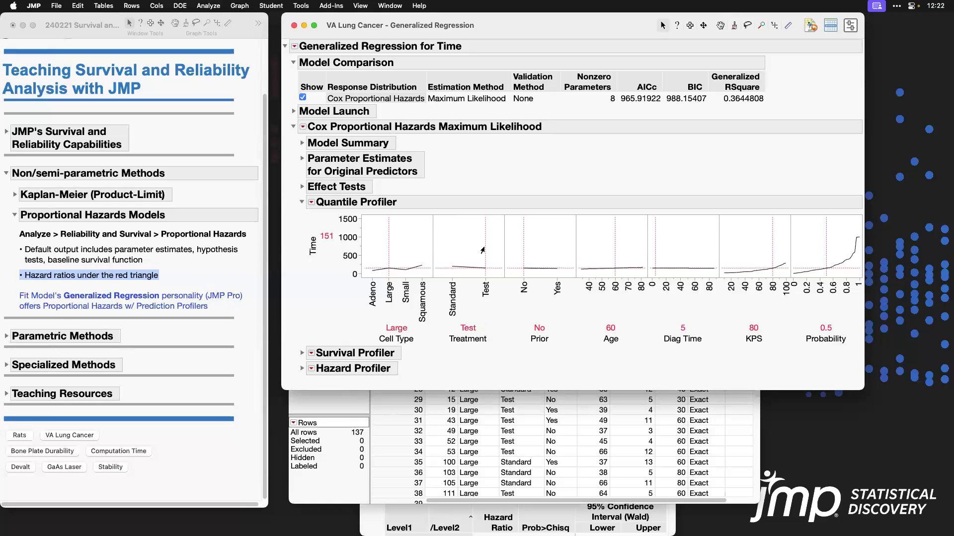
pyautogui.click(614, 328)
pyautogui.write('65')
pyautogui.press('Return')
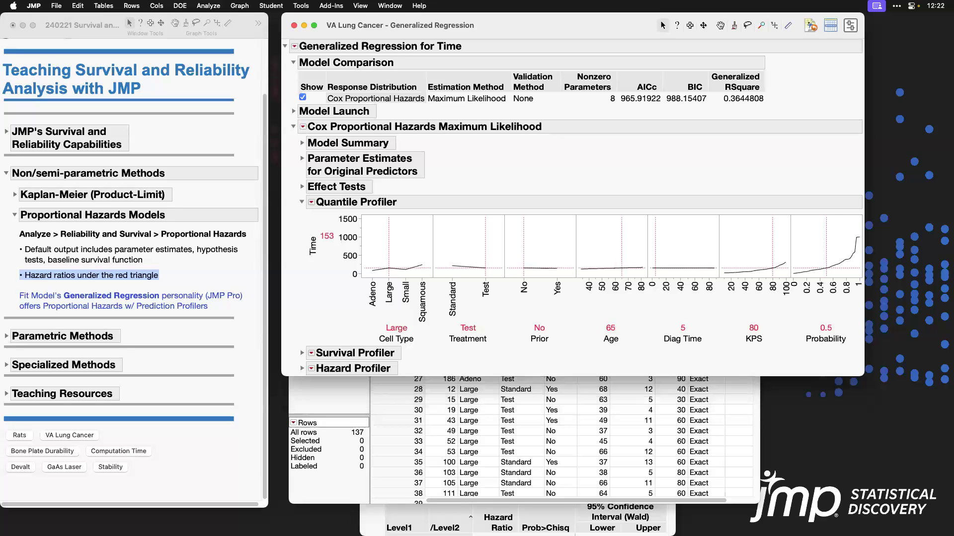
pyautogui.click(826, 328)
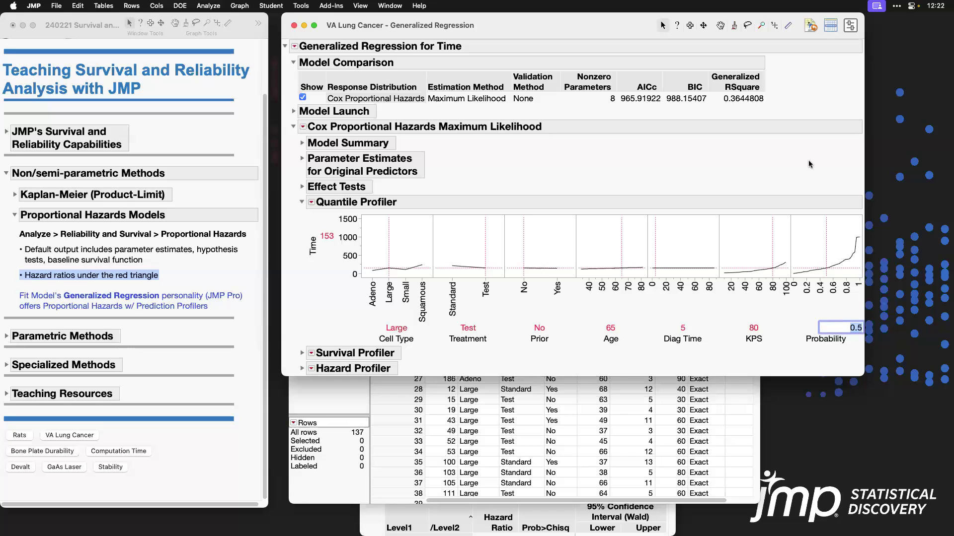
pyautogui.click(809, 162)
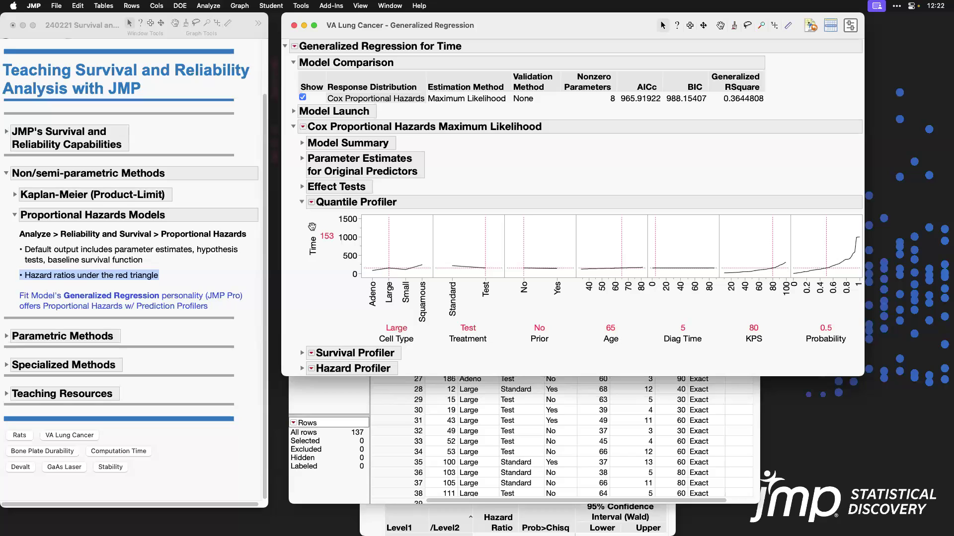
pyautogui.moveTo(325, 224)
pyautogui.mouseDown()
pyautogui.moveTo(294, 249)
pyautogui.moveTo(349, 265)
pyautogui.moveTo(321, 221)
pyautogui.mouseUp()
# Step: Expand the Survival Profiler and Hazard Profiler sections of the Cox proportional hazards report and view their plots
pyautogui.click(302, 354)
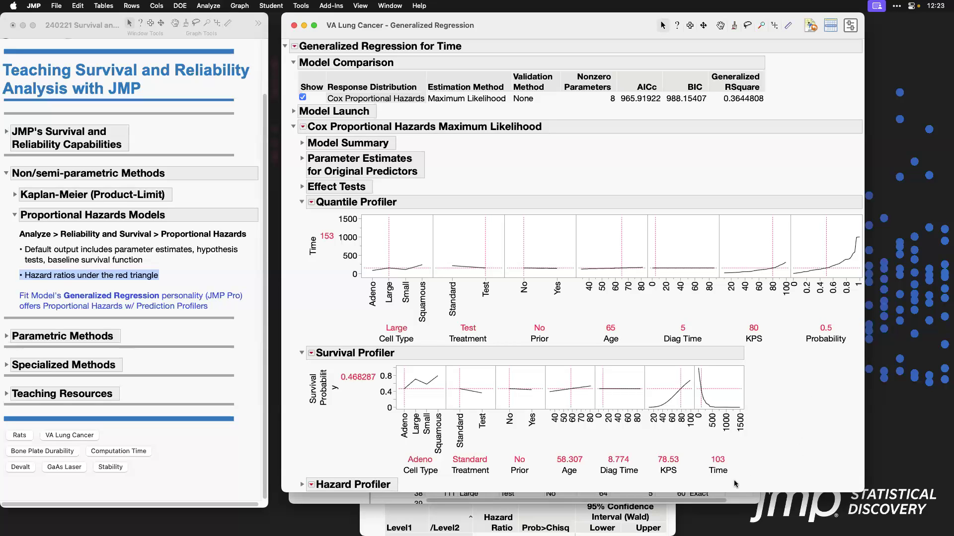
pyautogui.moveTo(734, 484)
pyautogui.mouseDown()
pyautogui.moveTo(741, 454)
pyautogui.moveTo(699, 461)
pyautogui.moveTo(742, 484)
pyautogui.mouseUp()
pyautogui.click(302, 484)
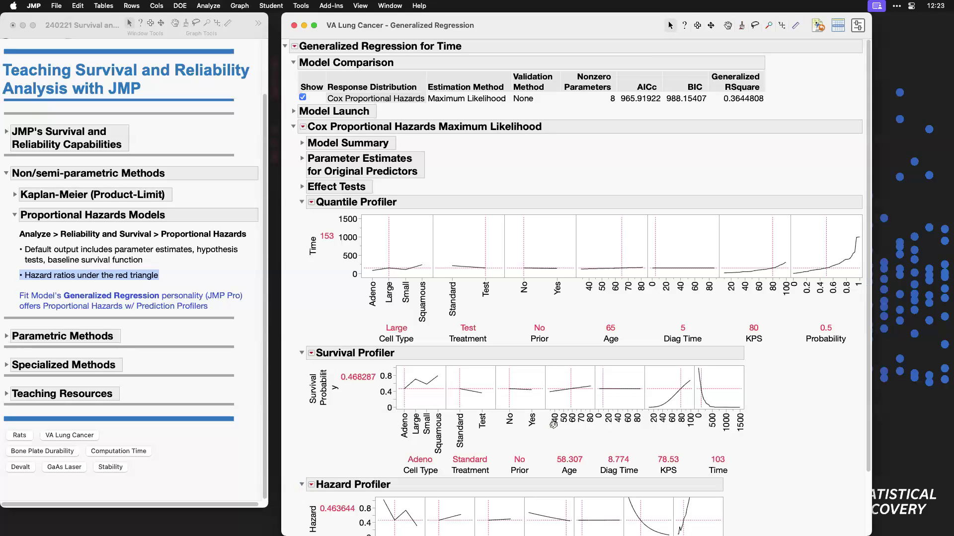
pyautogui.scroll(-3, 867, 323)
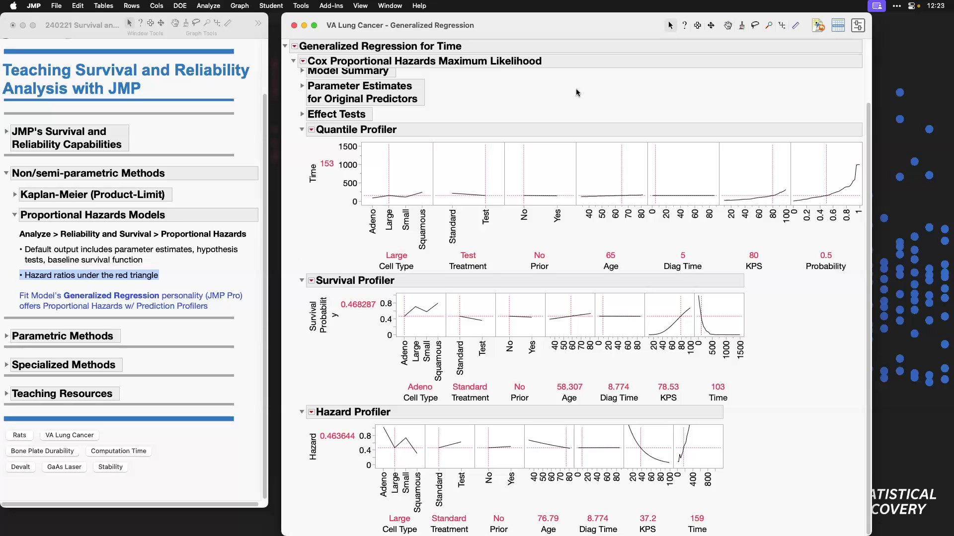
# Step: Highlight the outline's note on the Generalized Regression personality and close the Generalized Regression report
pyautogui.click(160, 302)
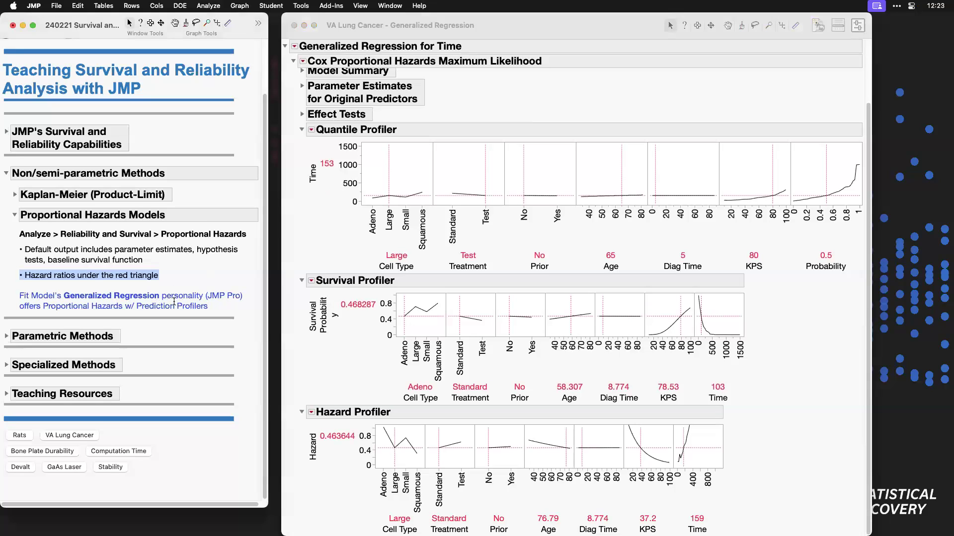
pyautogui.click(174, 301)
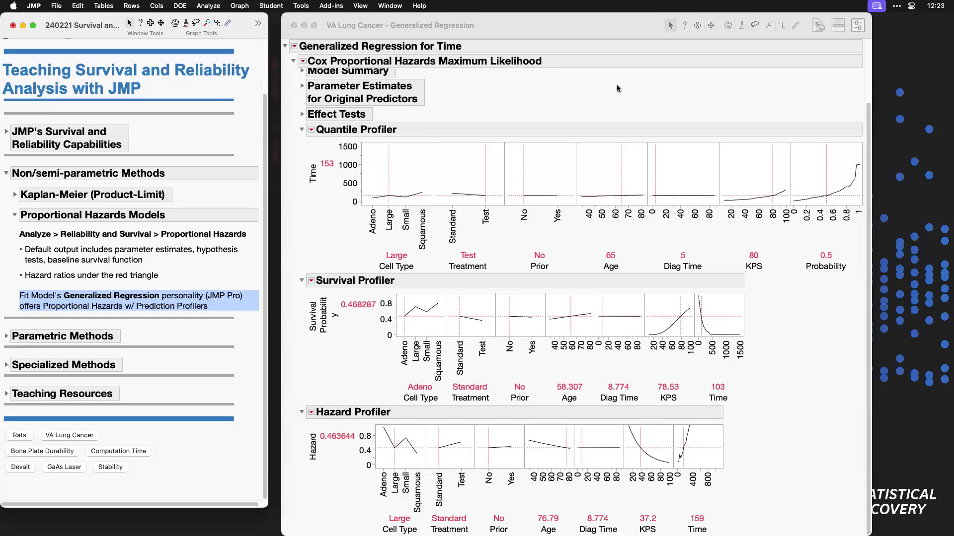
pyautogui.click(294, 25)
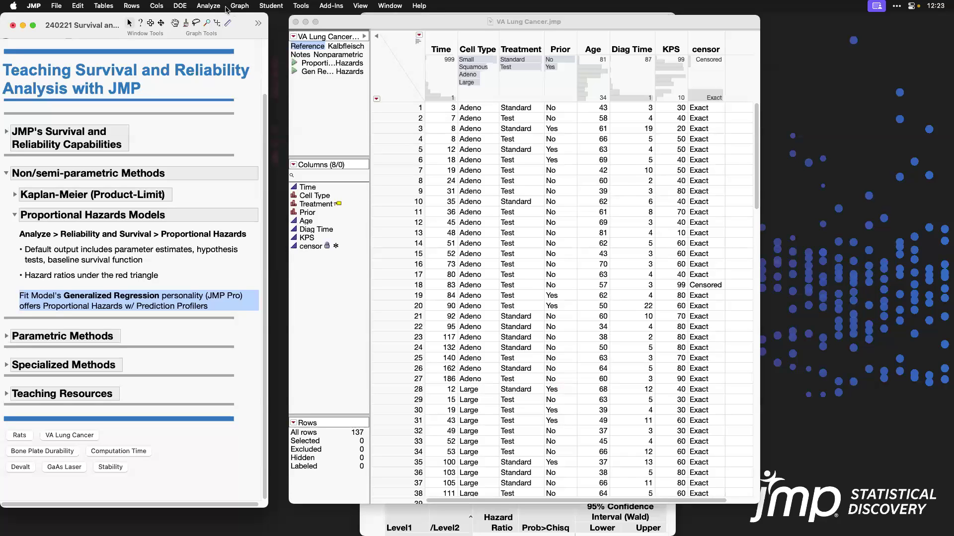
# Step: Start a new Fit Model specification with the Generalized Regression personality and the Cox Proportional Hazards distribution
pyautogui.click(208, 6)
pyautogui.click(230, 76)
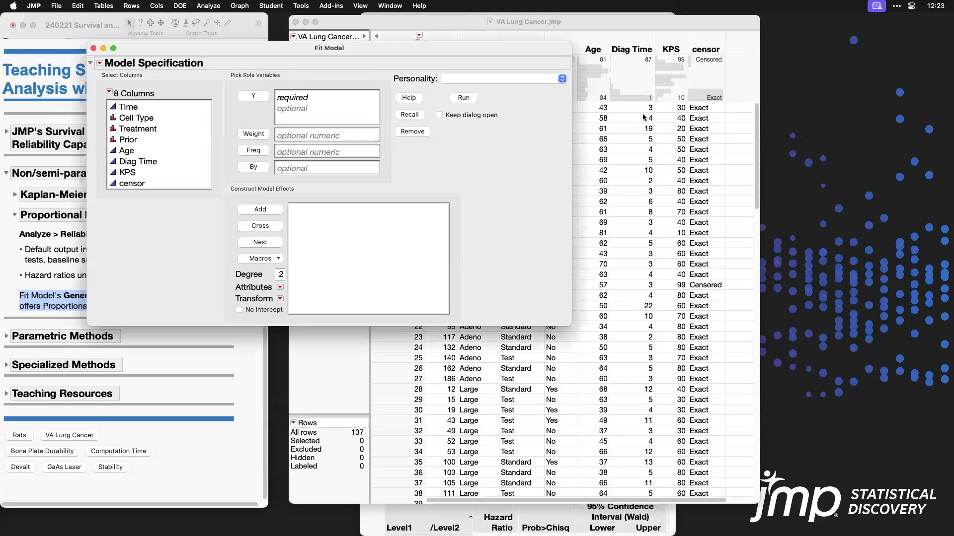
pyautogui.moveTo(494, 40); pyautogui.dragTo(686, 47)
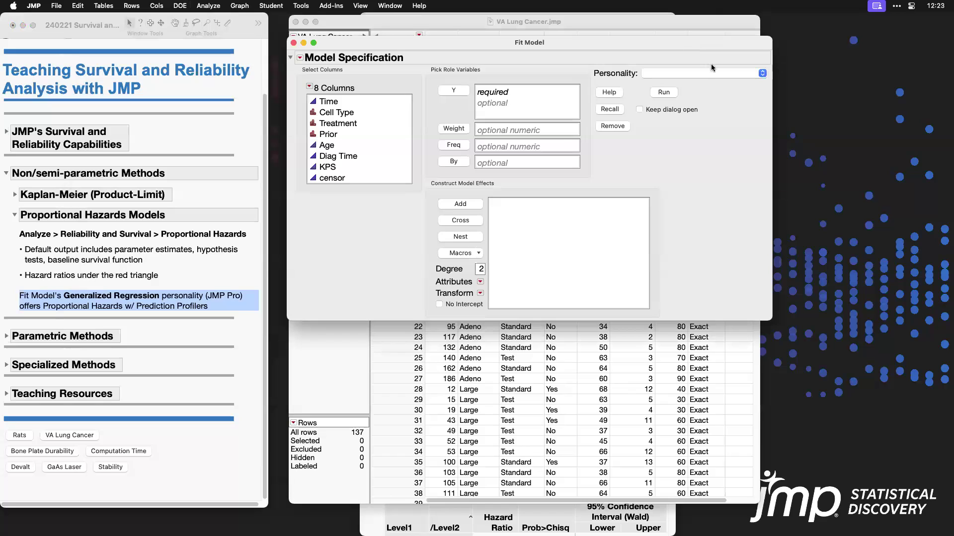
pyautogui.click(717, 74)
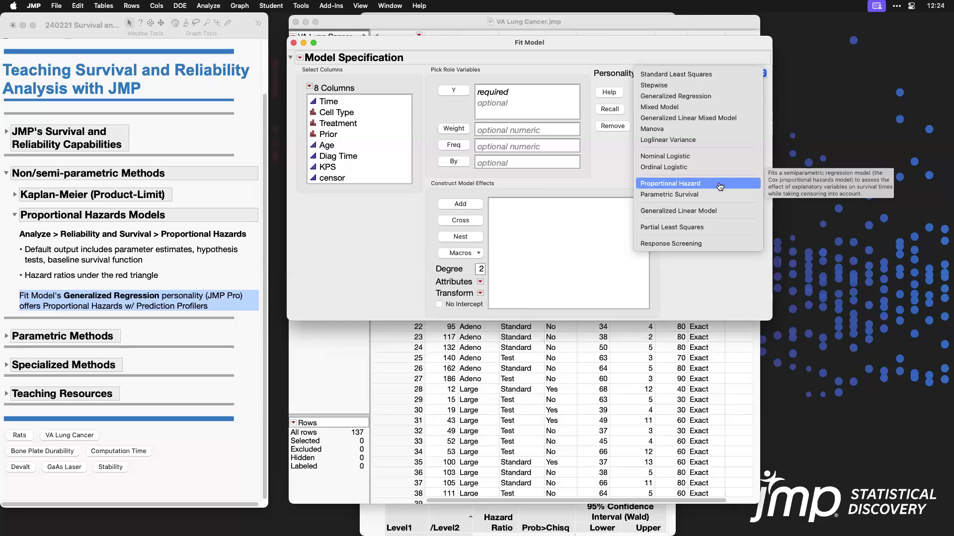
pyautogui.click(713, 96)
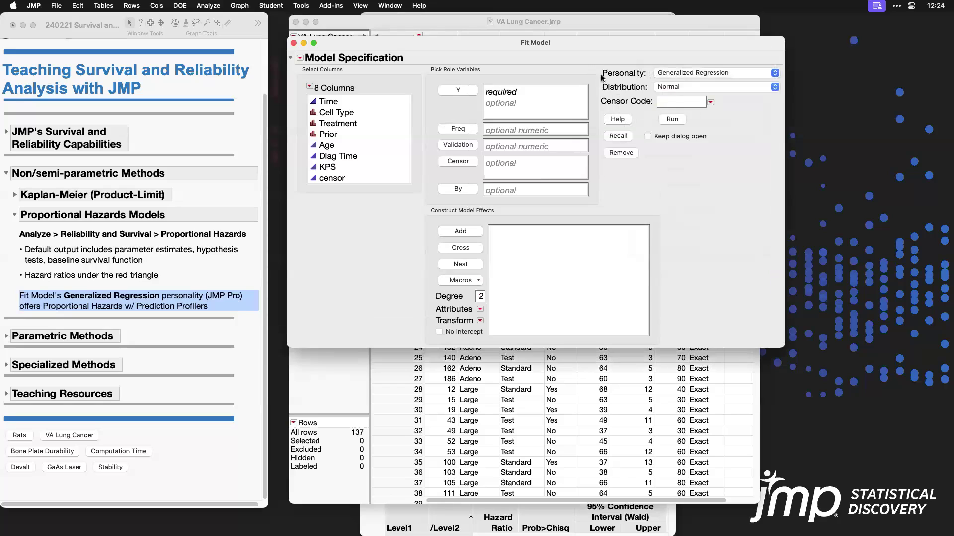
pyautogui.click(675, 88)
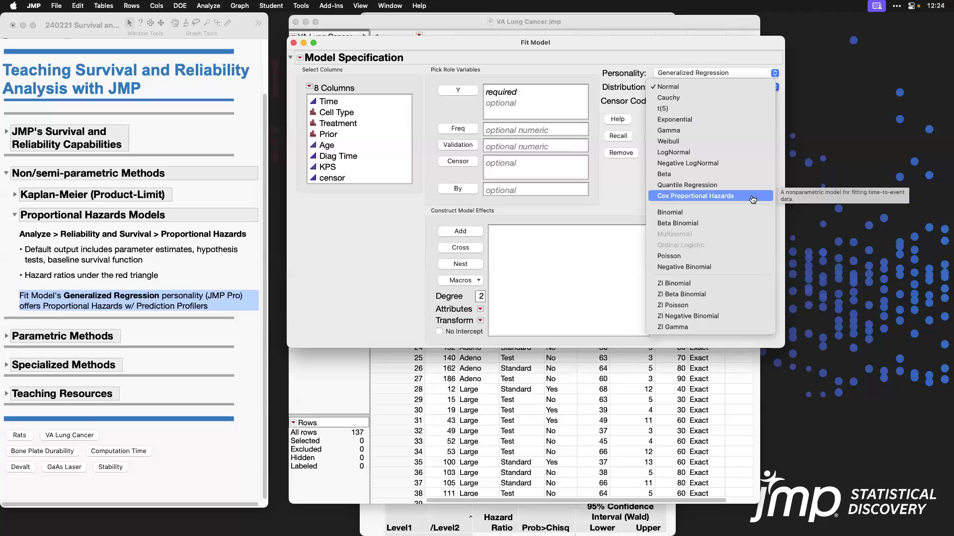
pyautogui.click(752, 198)
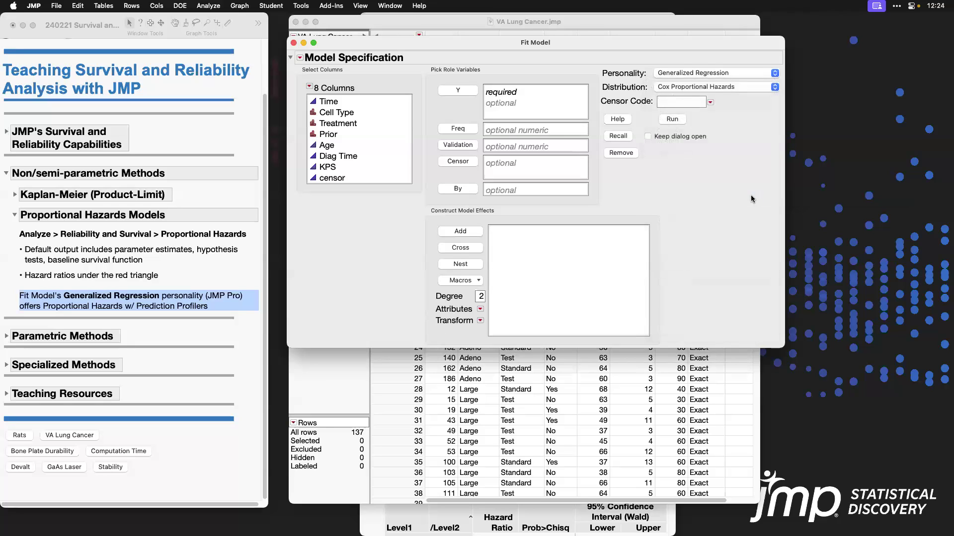
# Step: Assign Time as Y and add Cell Type, Treatment, Prior, Age, Diag Time and KPS as model effects
pyautogui.click(360, 103)
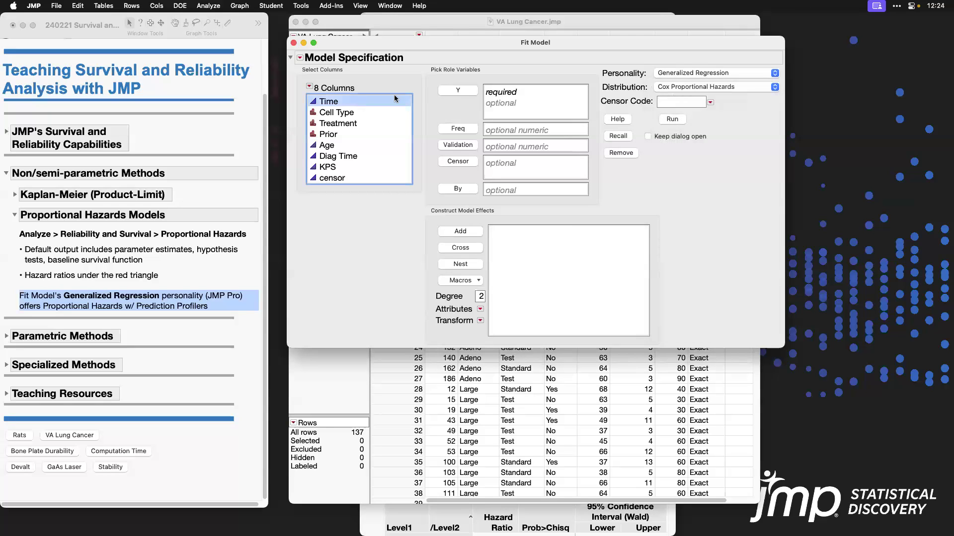
pyautogui.click(457, 94)
pyautogui.moveTo(375, 117); pyautogui.dragTo(371, 166)
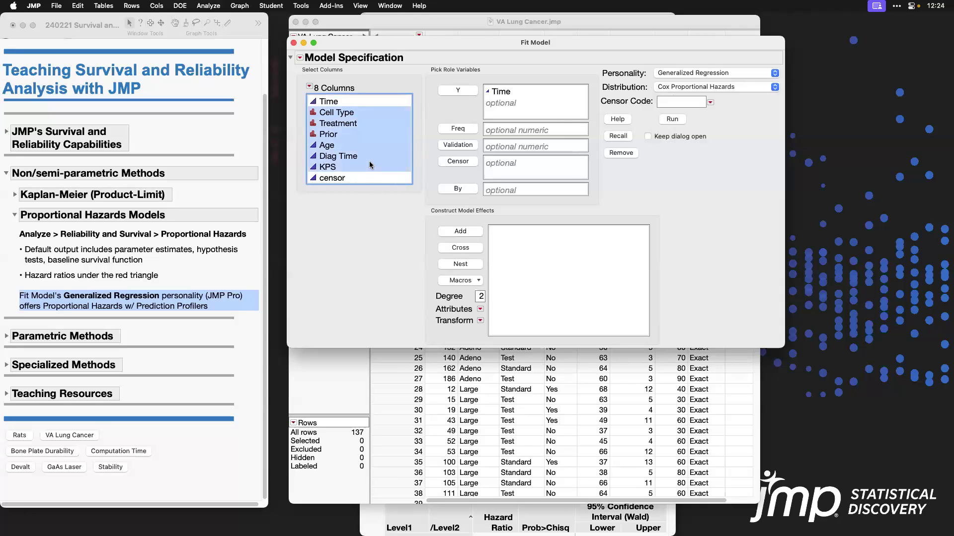
pyautogui.click(453, 232)
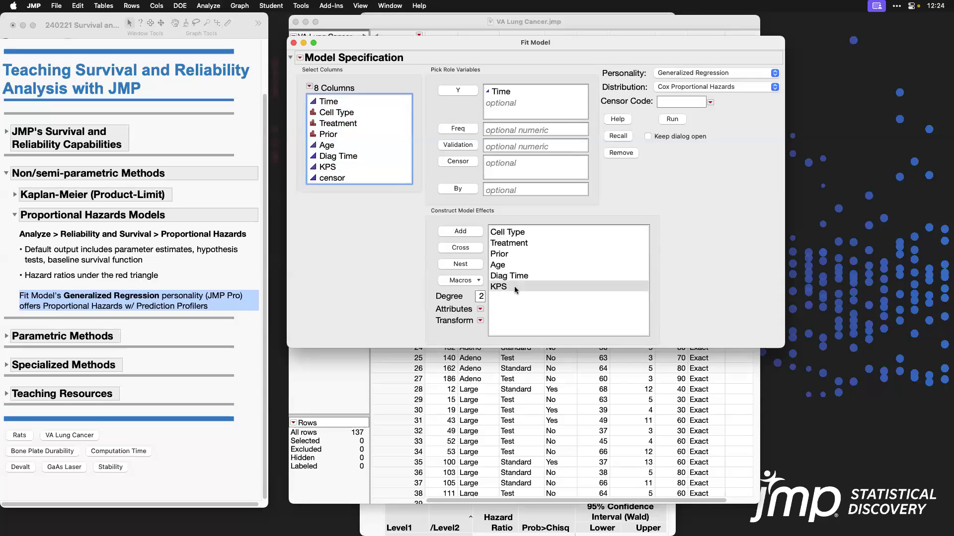
# Step: Assign censor as the Censor column with Censored as the censor code and run the Cox proportional hazards model
pyautogui.click(351, 178)
pyautogui.click(458, 163)
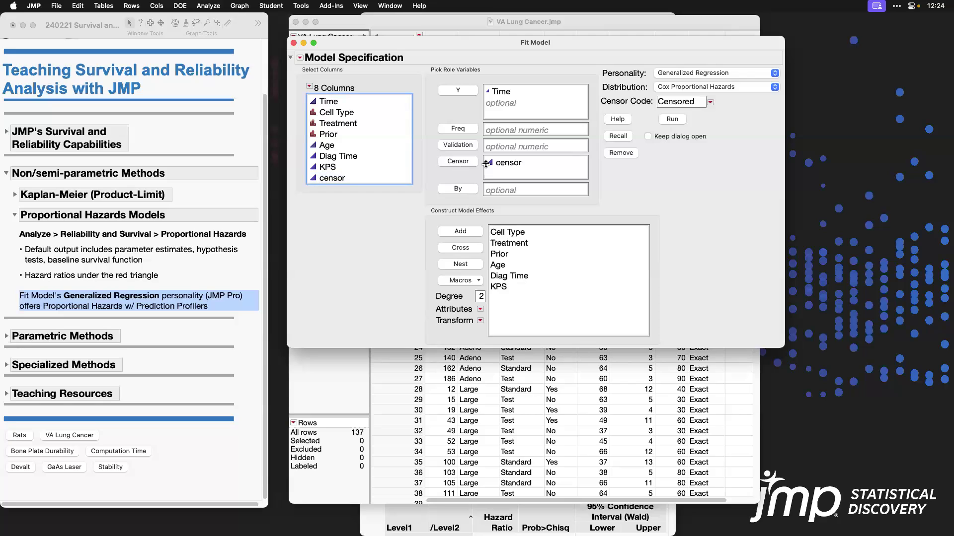
pyautogui.click(710, 102)
pyautogui.click(724, 123)
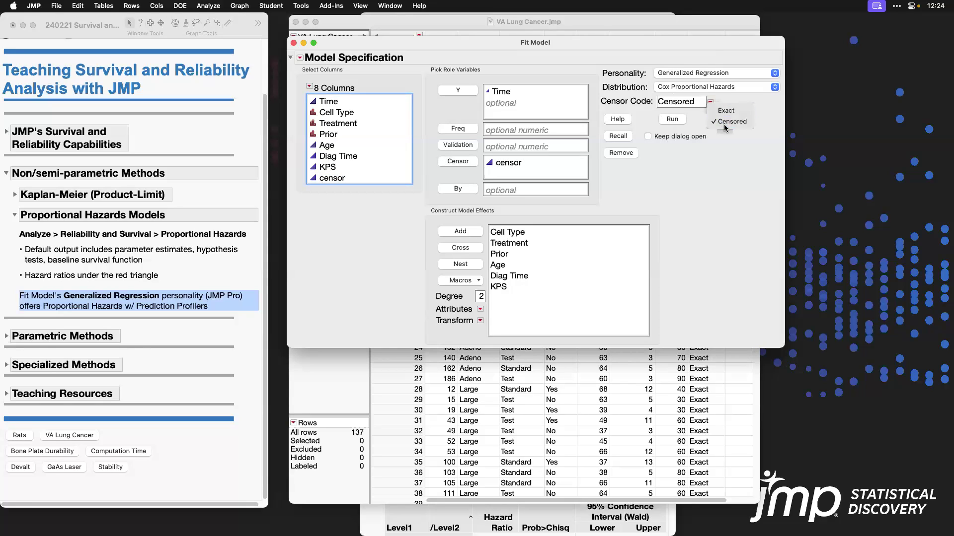
pyautogui.click(672, 120)
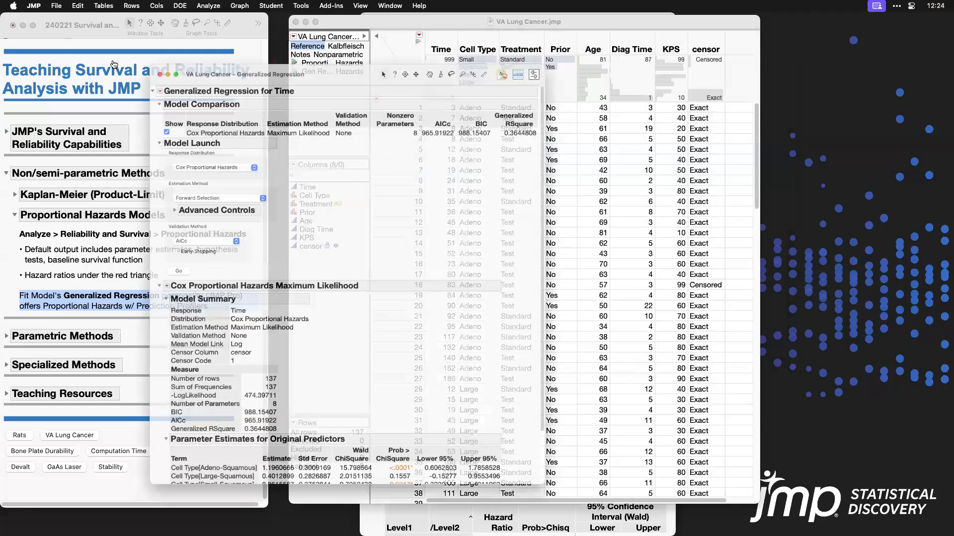
# Step: Place the Generalized Regression report beside the outline and expand its Effect Tests section
pyautogui.click(113, 64)
pyautogui.click(113, 78)
pyautogui.moveTo(172, 30); pyautogui.dragTo(349, 30)
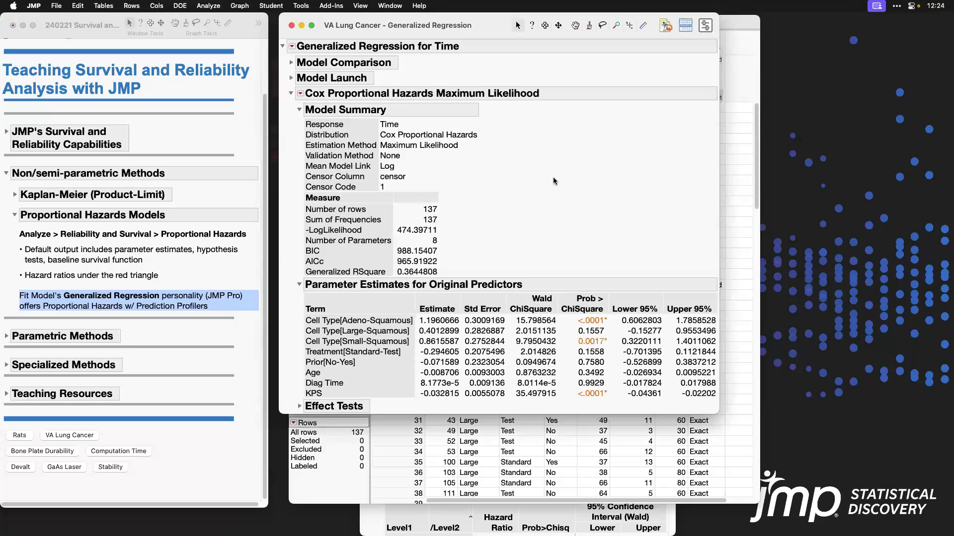
pyautogui.click(299, 407)
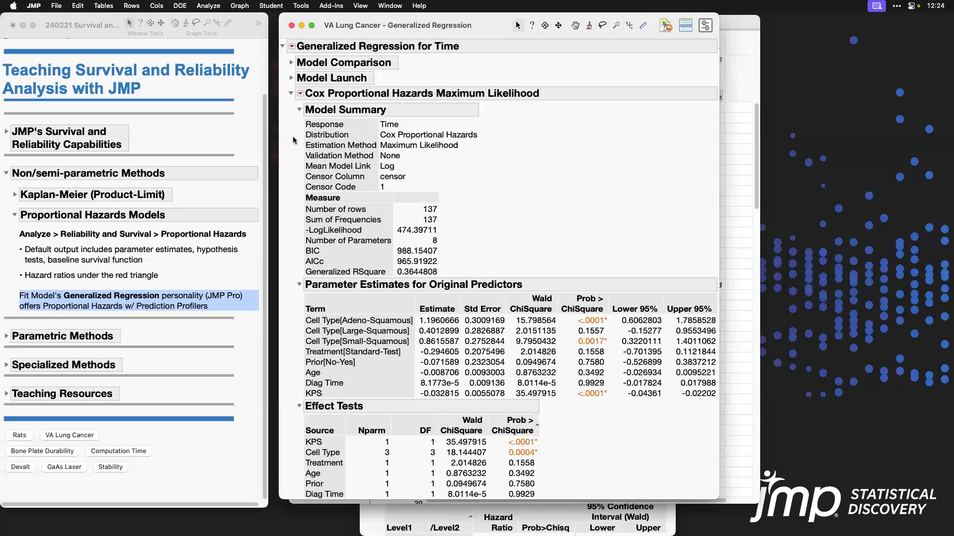
# Step: Add a Quantile Profiler to the Cox Proportional Hazards Maximum Likelihood fit and shrink the report window around it
pyautogui.click(301, 94)
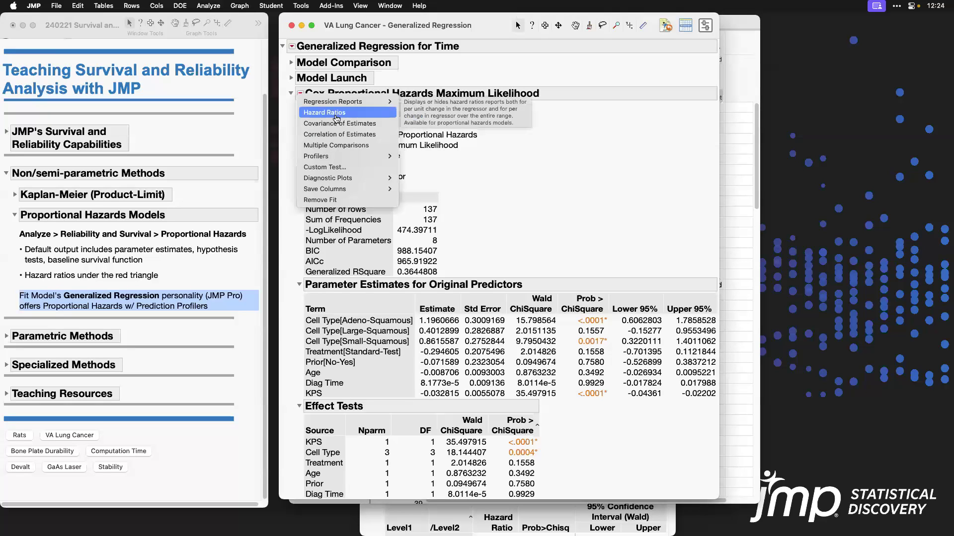
pyautogui.moveTo(347, 159)
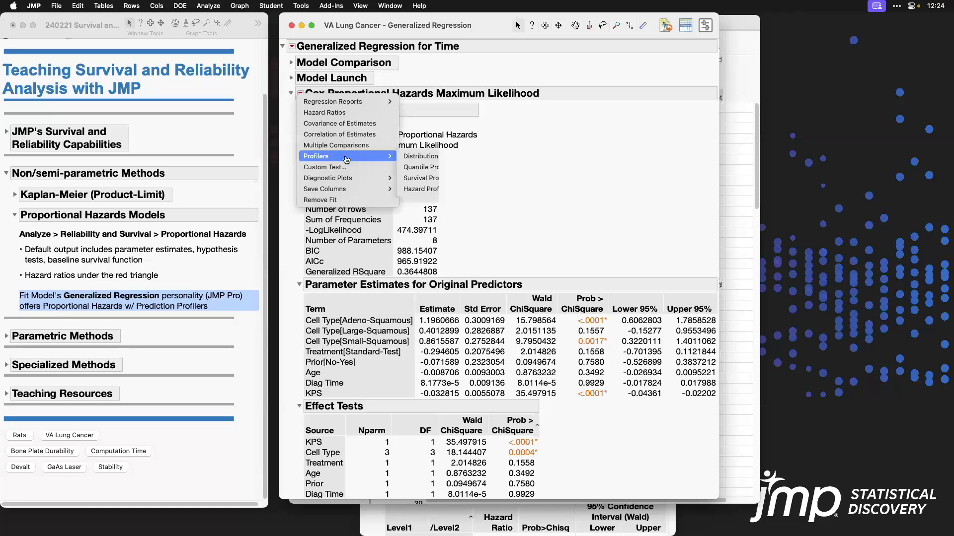
pyautogui.click(423, 167)
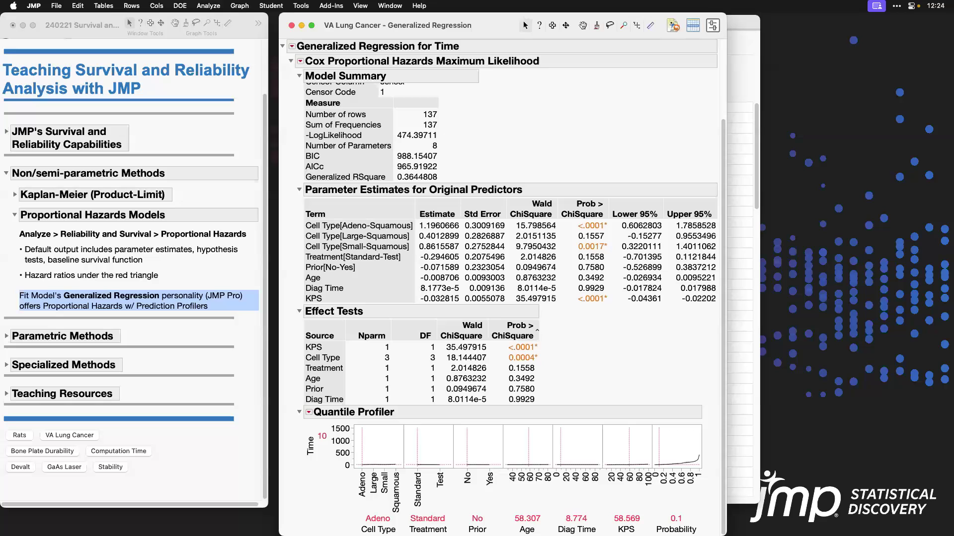
pyautogui.moveTo(619, 515); pyautogui.dragTo(616, 408)
pyautogui.scroll(-5, 611, 281)
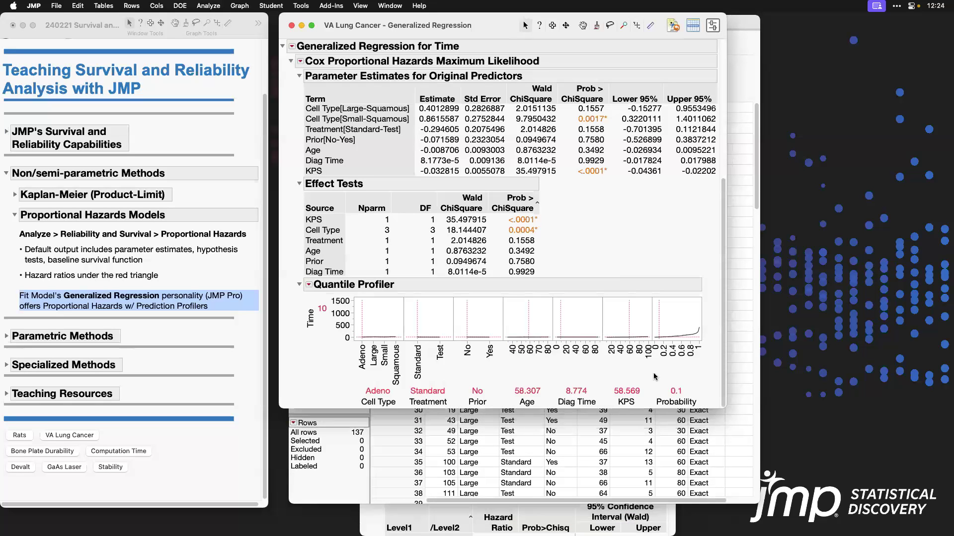
# Step: Set the Quantile Profiler to Probability 0.5, Cell Type Small and KPS about 92
pyautogui.click(676, 391)
pyautogui.write('.5')
pyautogui.press('Return')
pyautogui.click(383, 318)
pyautogui.moveTo(621, 322); pyautogui.dragTo(644, 324)
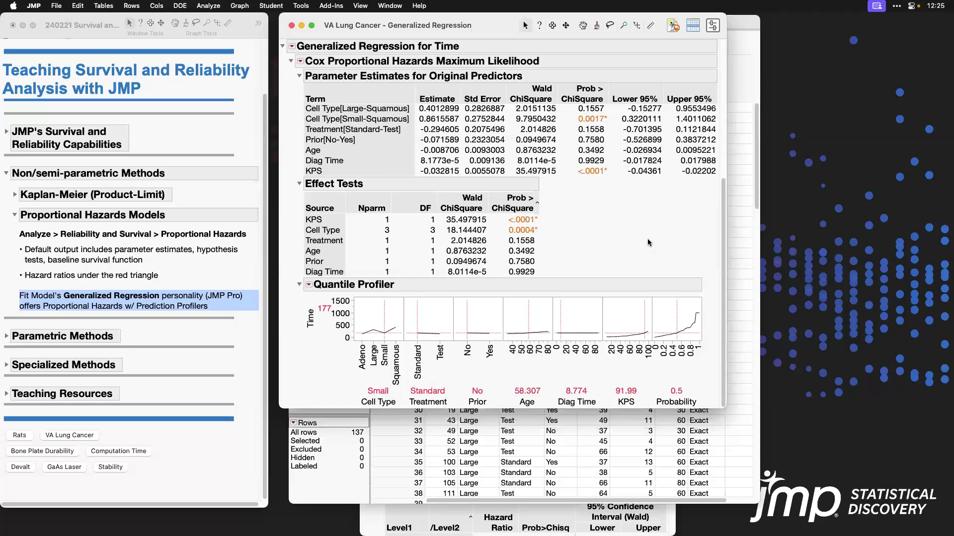
pyautogui.click(208, 5)
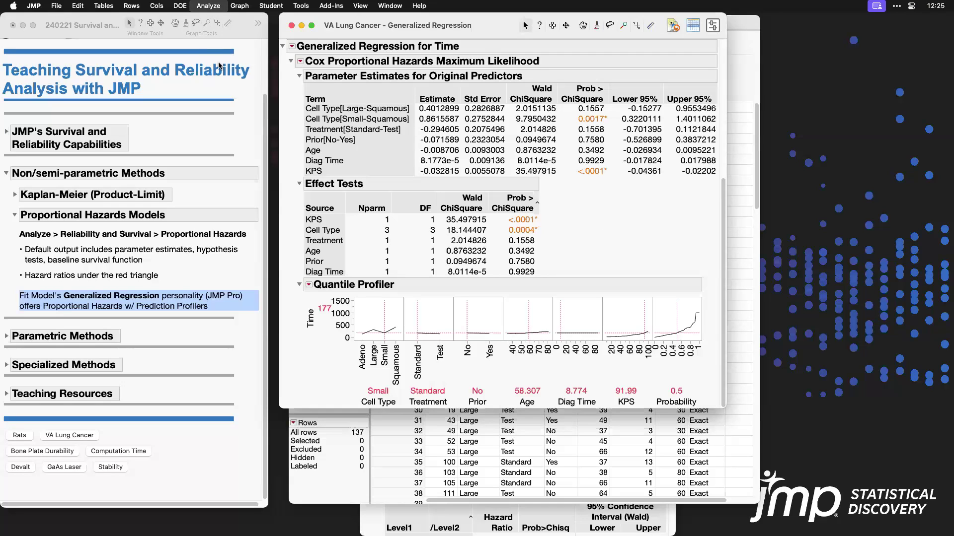
pyautogui.moveTo(264, 162)
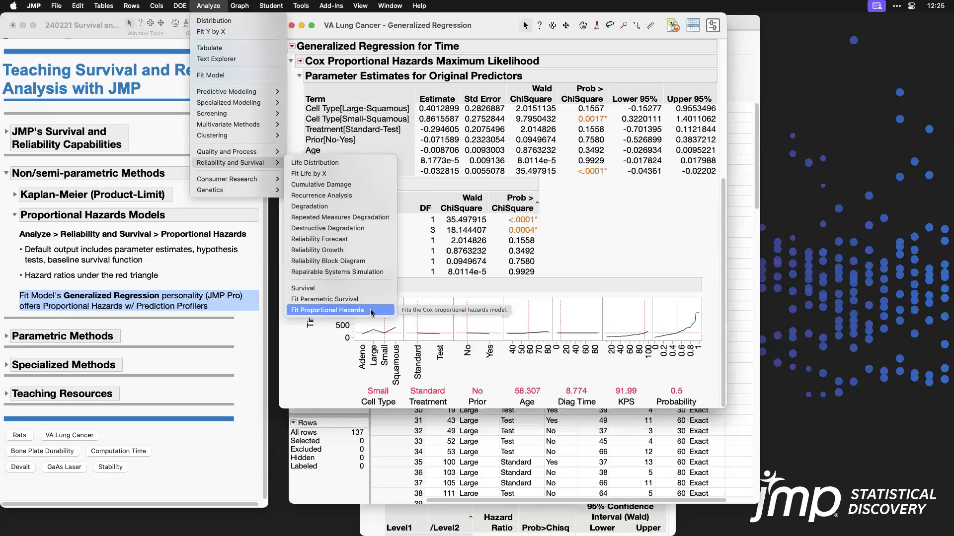
pyautogui.click(626, 235)
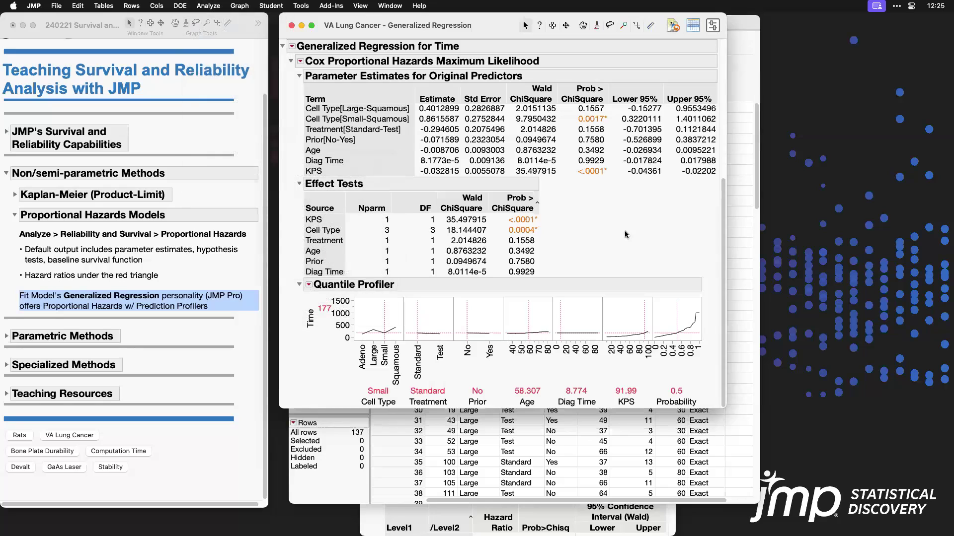
pyautogui.click(226, 304)
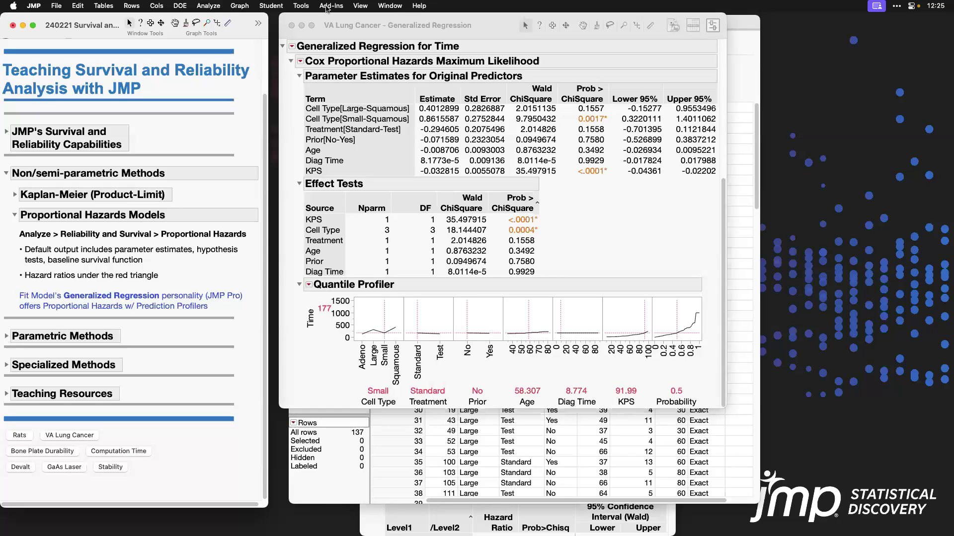
# Step: Add the baseline survival and hazard diagnostic plots to the Cox proportional hazards fit
pyautogui.click(392, 41)
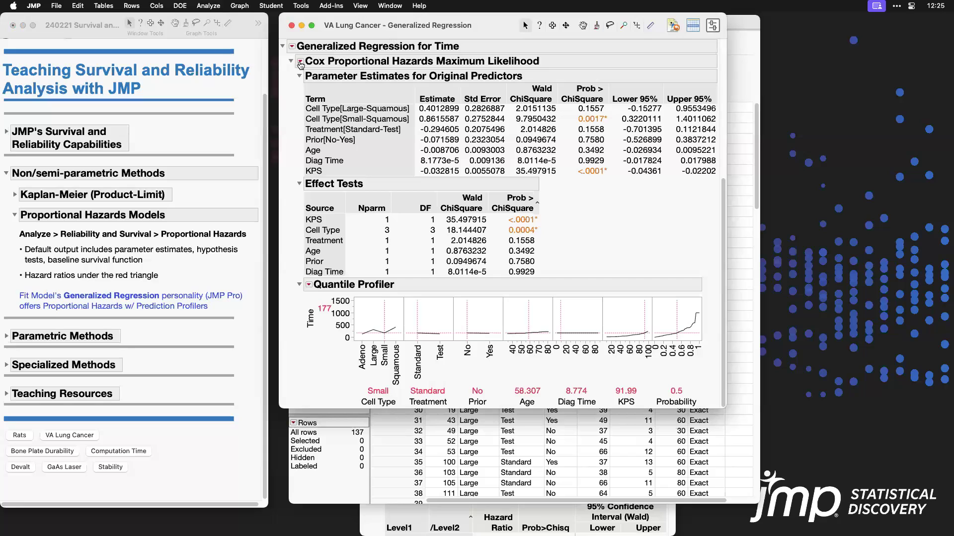
pyautogui.click(301, 62)
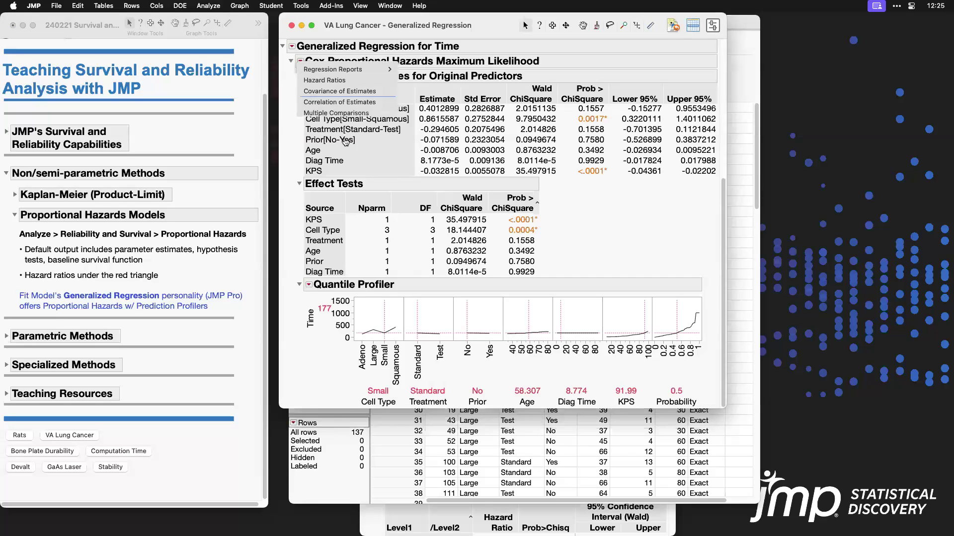
pyautogui.moveTo(366, 146)
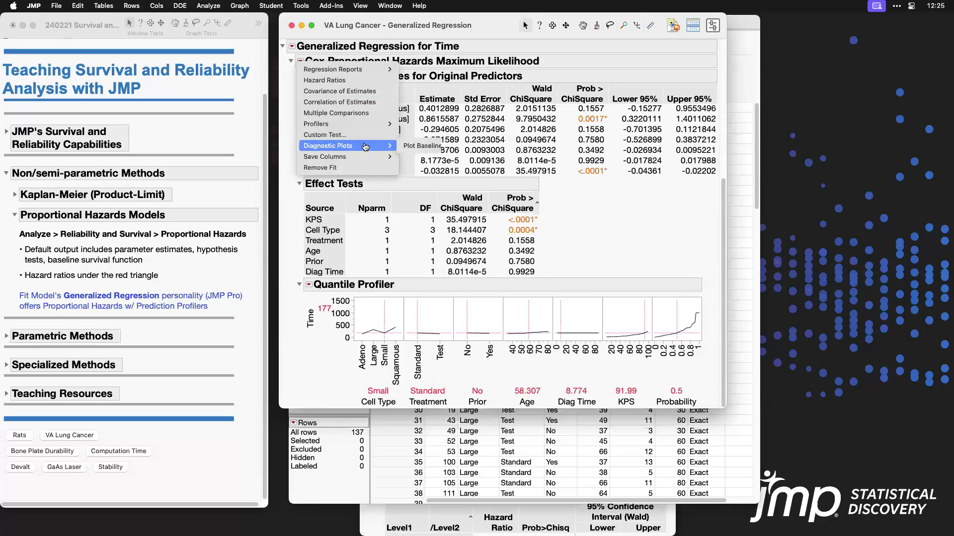
pyautogui.click(447, 146)
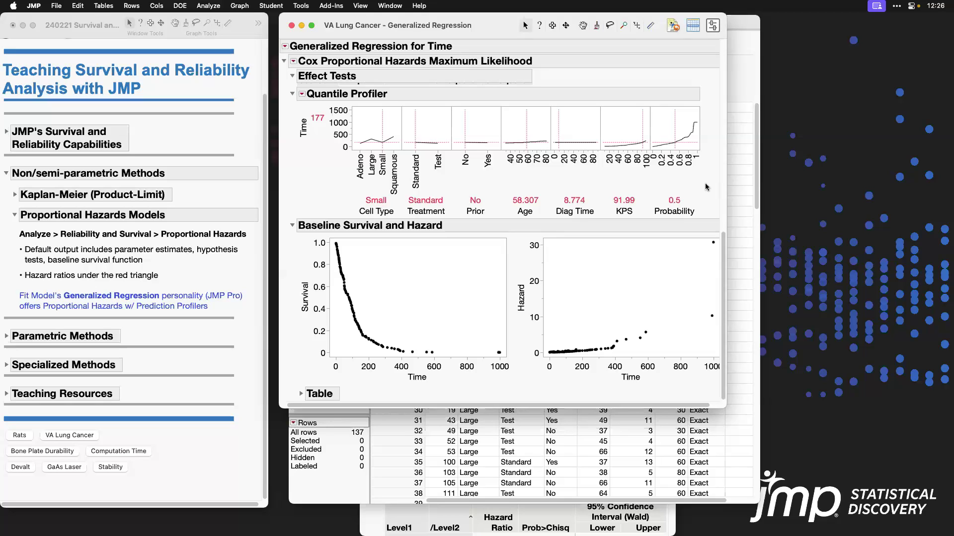
# Step: Close the Generalized Regression report and collapse the outline's Proportional Hazards Models and Non/semi-parametric Methods sections
pyautogui.click(291, 26)
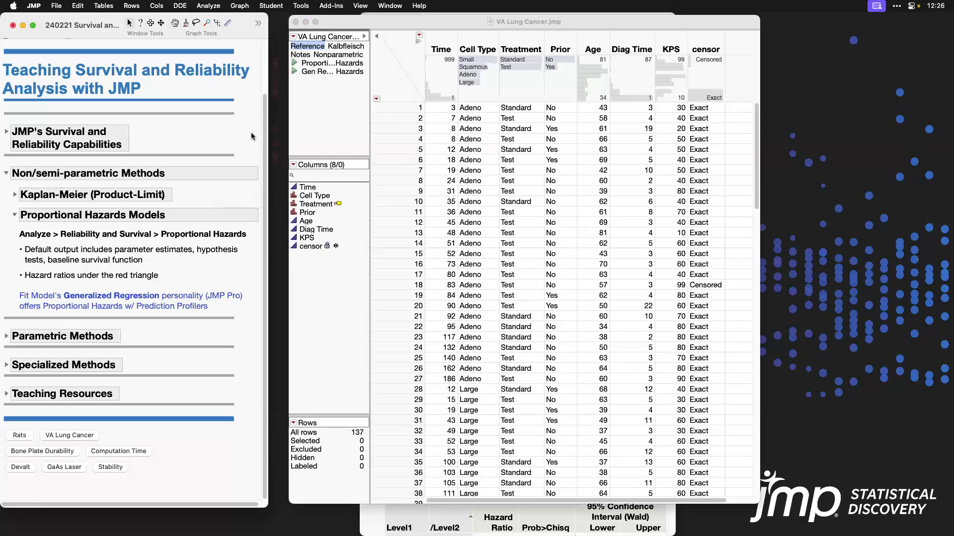
pyautogui.click(15, 216)
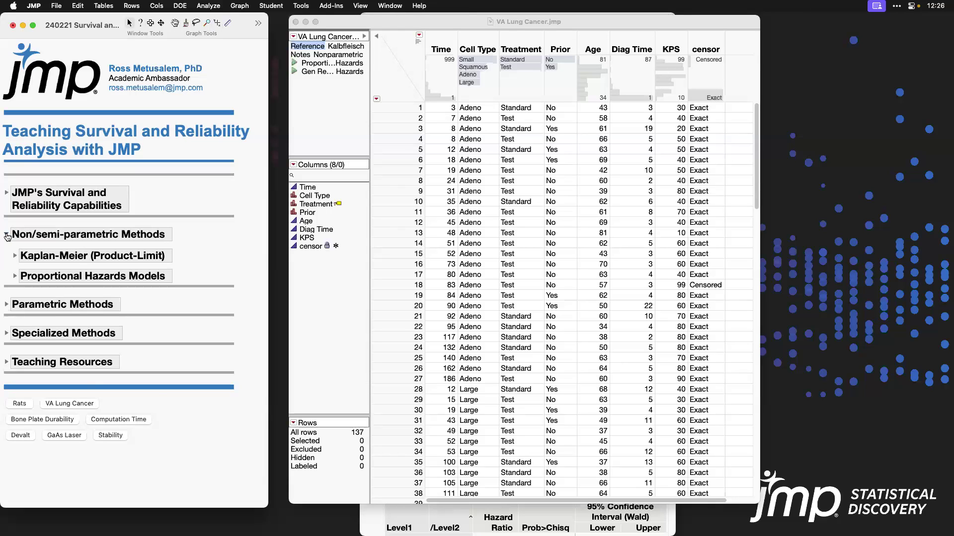
pyautogui.click(7, 235)
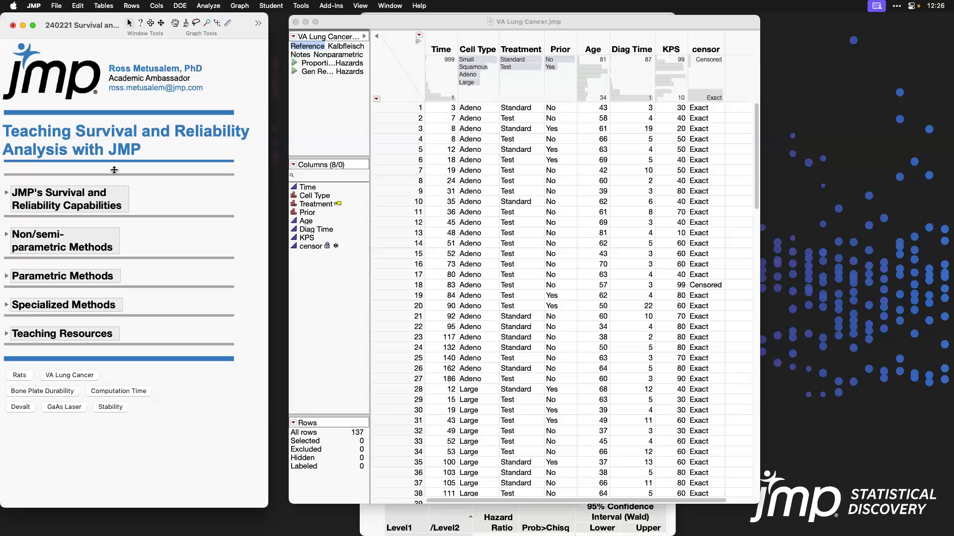
# Step: Close the VA Lung Cancer data table with all its windows and open the Bone Plate Durability data table
pyautogui.click(295, 22)
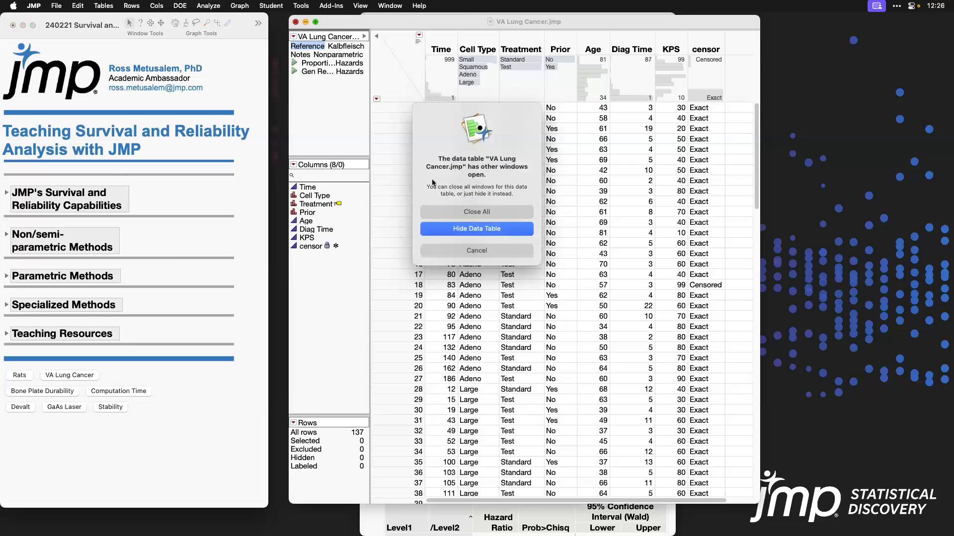
pyautogui.click(496, 218)
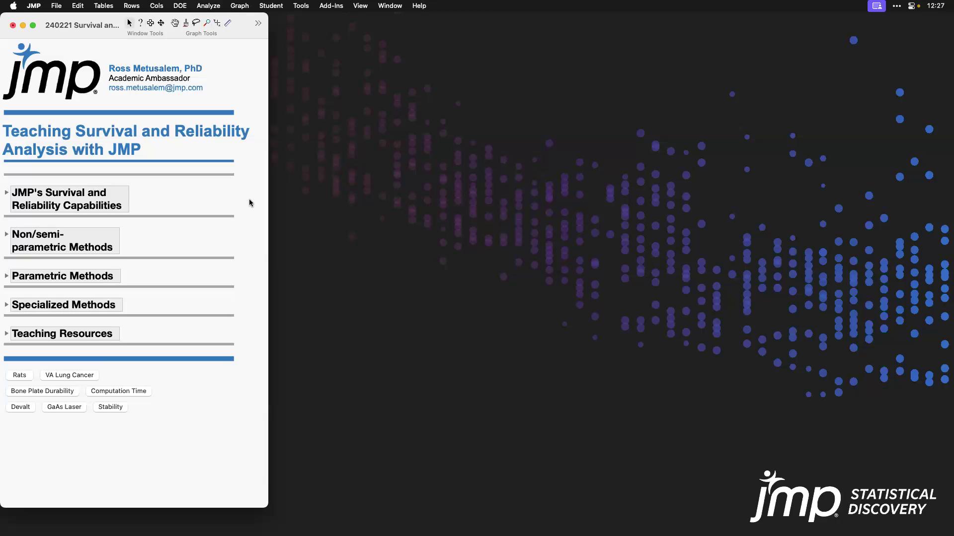
pyautogui.click(66, 392)
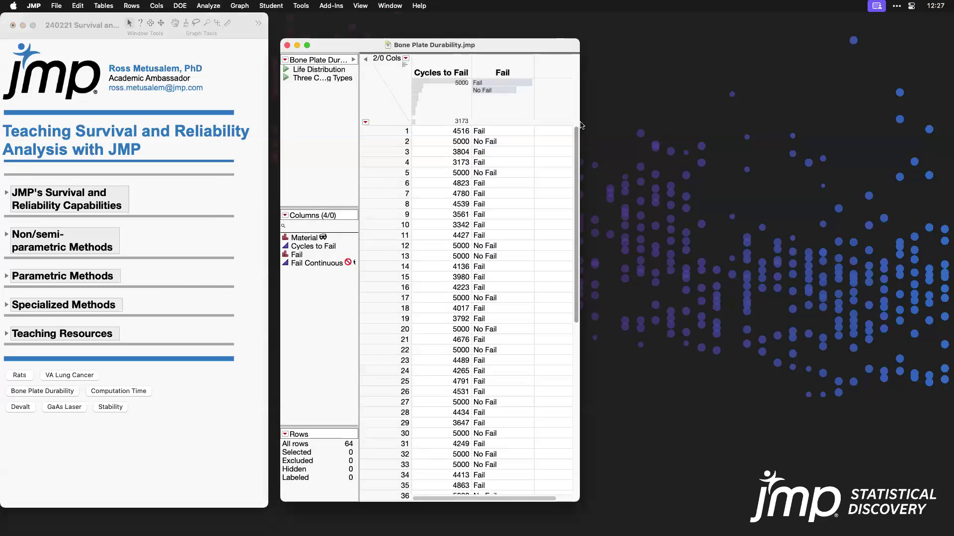
pyautogui.moveTo(513, 48); pyautogui.dragTo(506, 31)
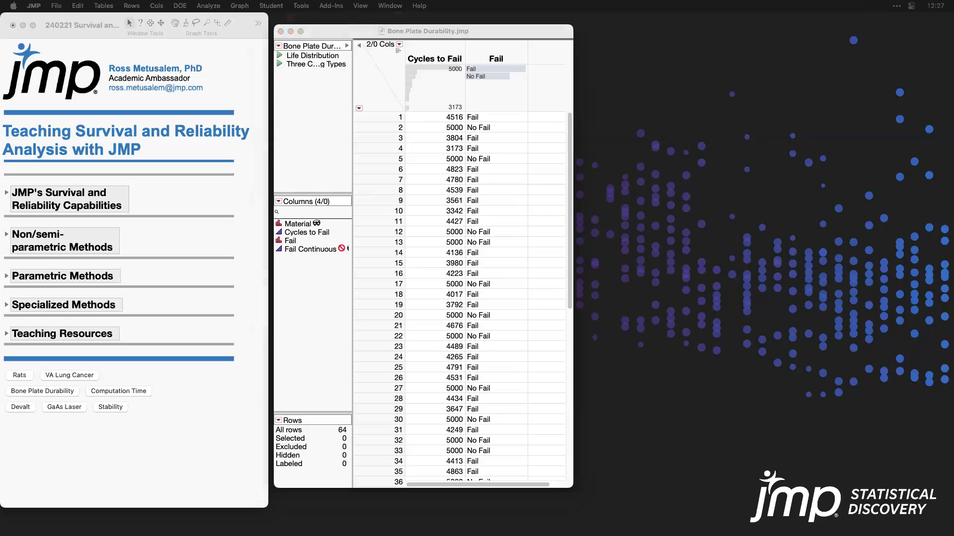
# Step: Switch to Preview, review the problem statement and data set description in Bone Plate Durability Test.pdf, and close it
pyautogui.scroll(10, 298, 72)
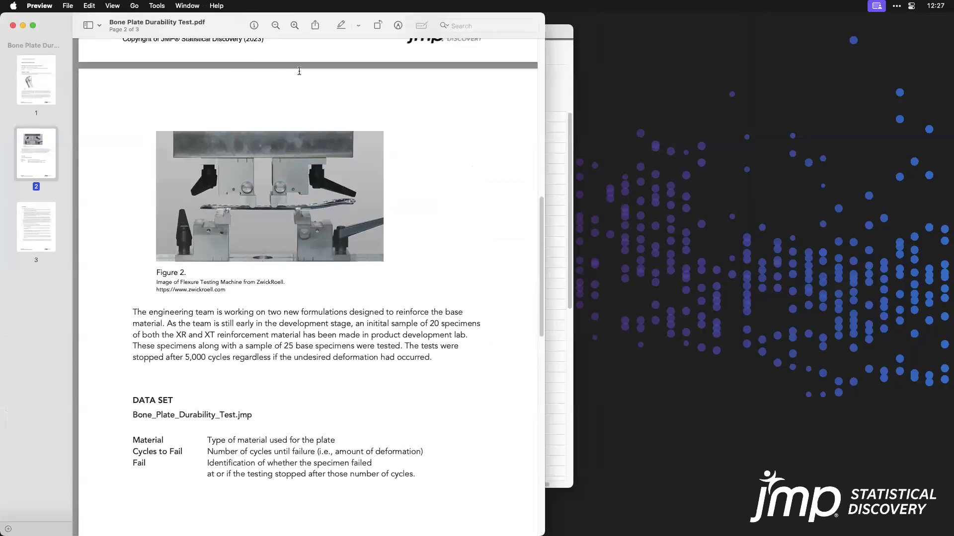
pyautogui.scroll(5, 318, 118)
pyautogui.moveTo(218, 30); pyautogui.dragTo(561, 18)
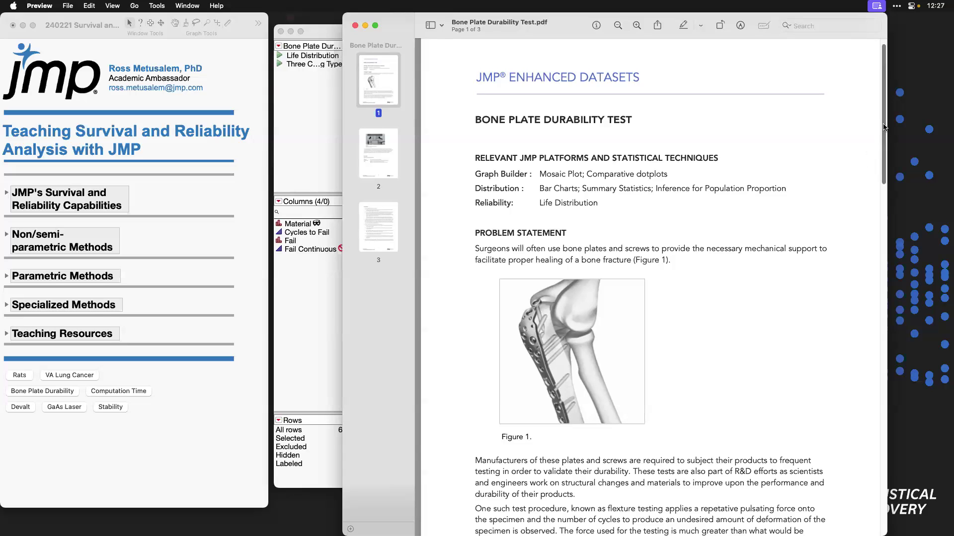
pyautogui.moveTo(883, 127); pyautogui.dragTo(889, 259)
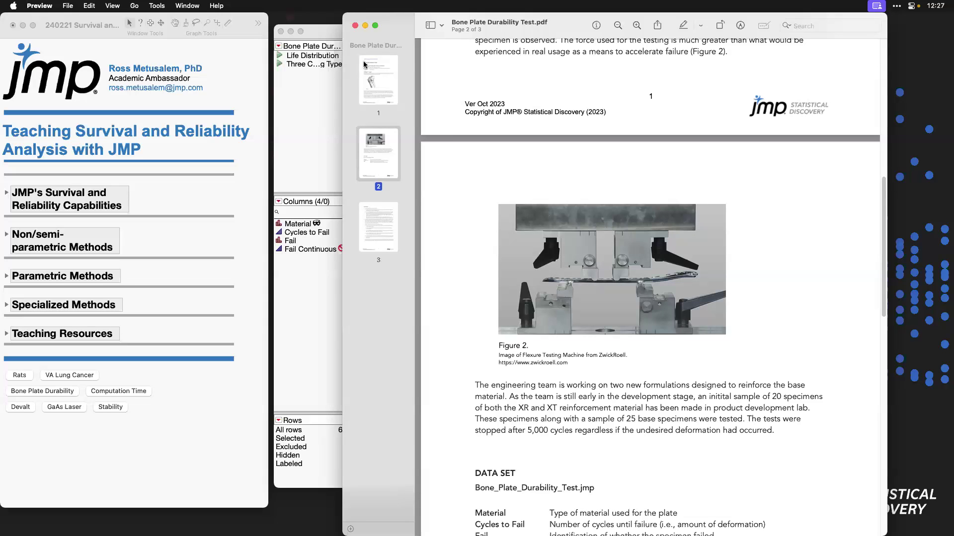
pyautogui.click(355, 26)
pyautogui.click(333, 32)
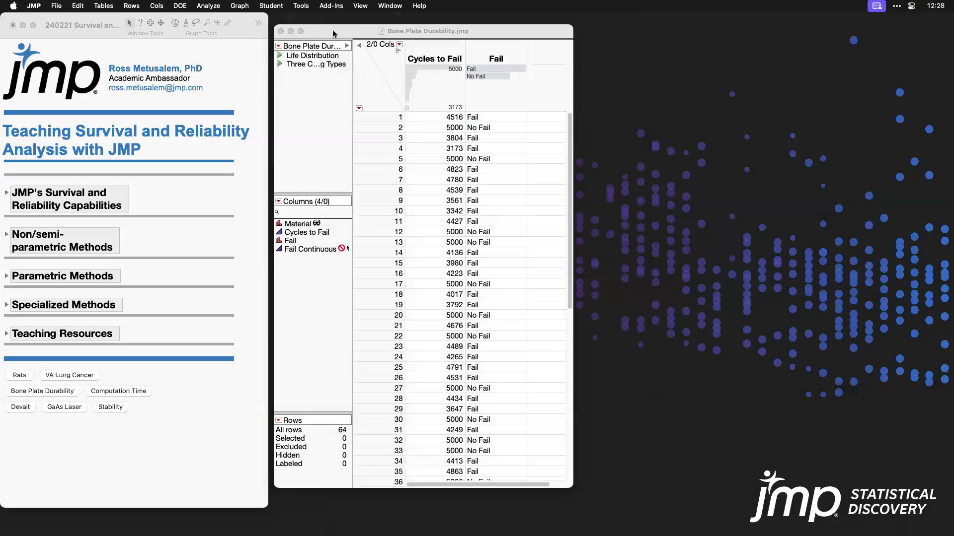
# Step: Examine the Cycles to Fail and Fail columns by selecting the No Fail rows and the Fail rows, and clear the selection
pyautogui.click(441, 48)
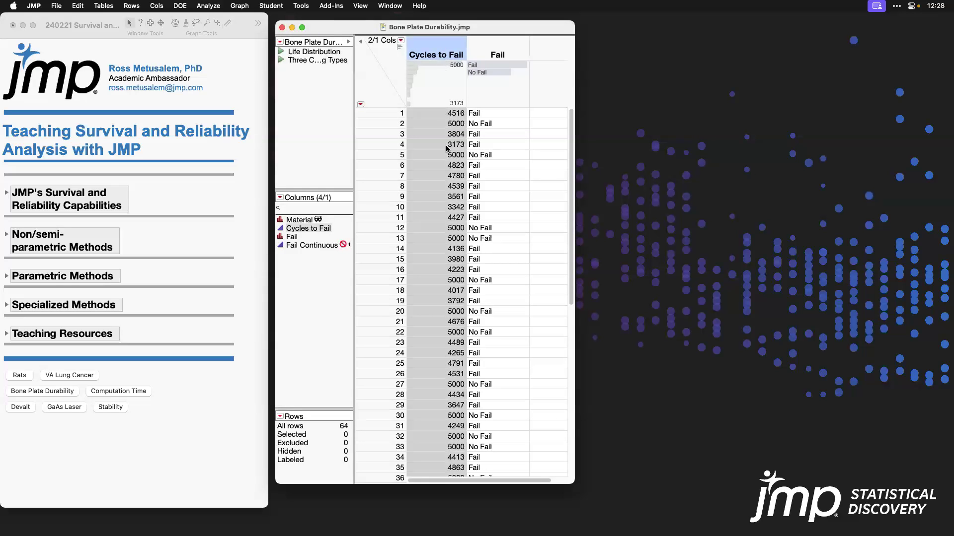
pyautogui.moveTo(352, 417)
pyautogui.mouseDown()
pyautogui.moveTo(332, 420)
pyautogui.moveTo(346, 438)
pyautogui.moveTo(354, 416)
pyautogui.mouseUp()
pyautogui.click(512, 47)
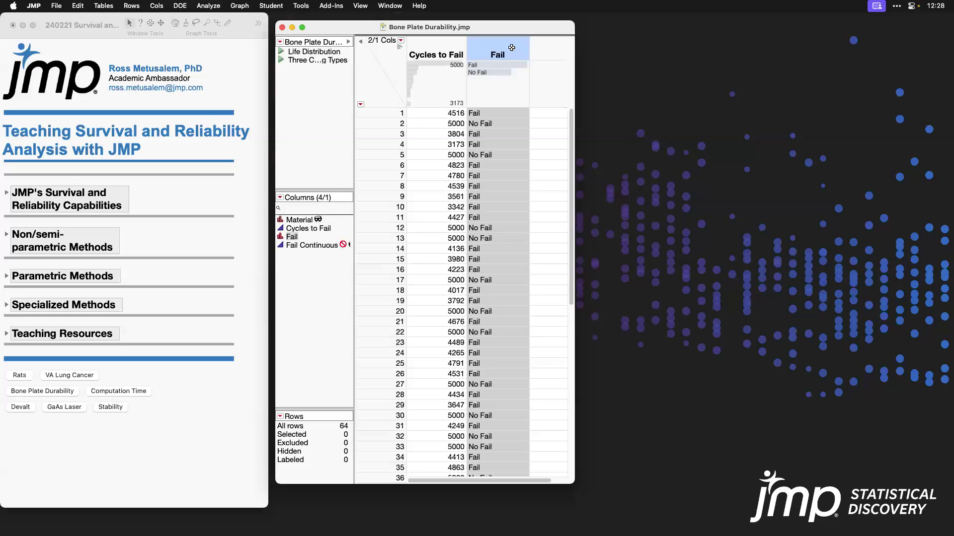
pyautogui.click(497, 74)
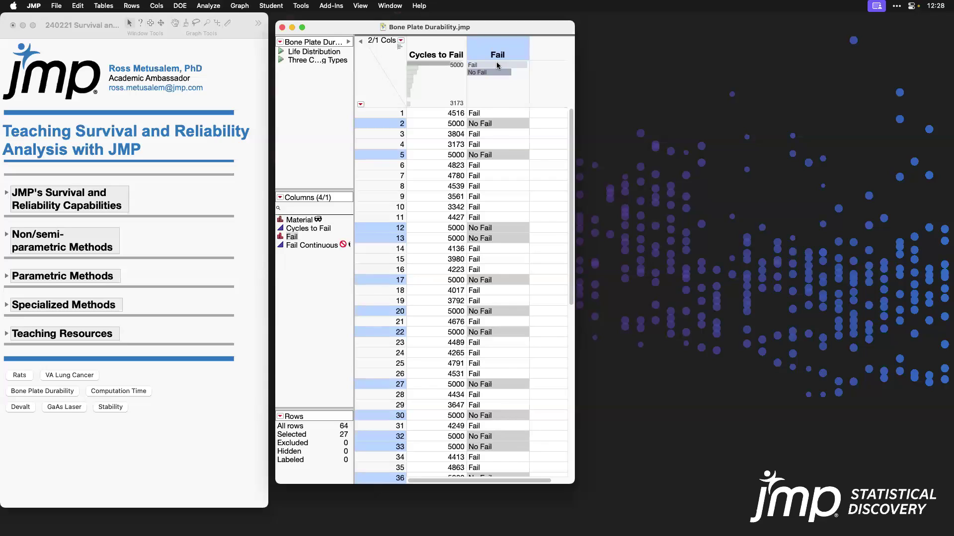
pyautogui.click(497, 65)
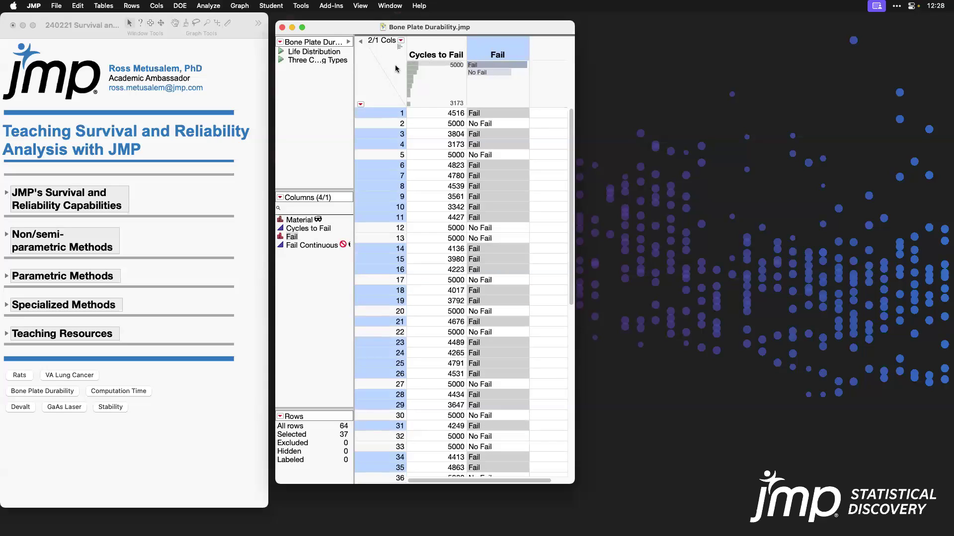
pyautogui.click(376, 83)
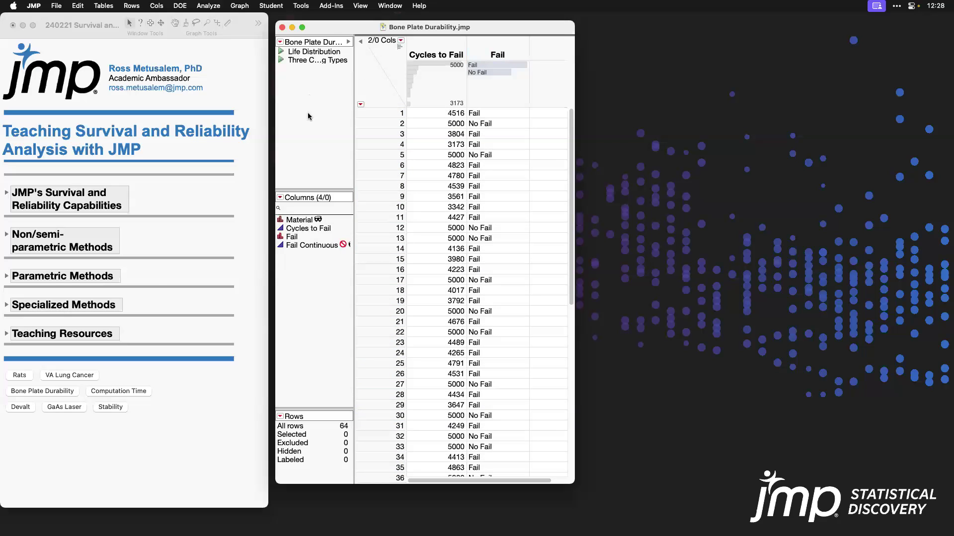
# Step: Expand the outline's Parametric Methods section and run the data table's saved Life Distribution script
pyautogui.click(7, 277)
pyautogui.click(7, 278)
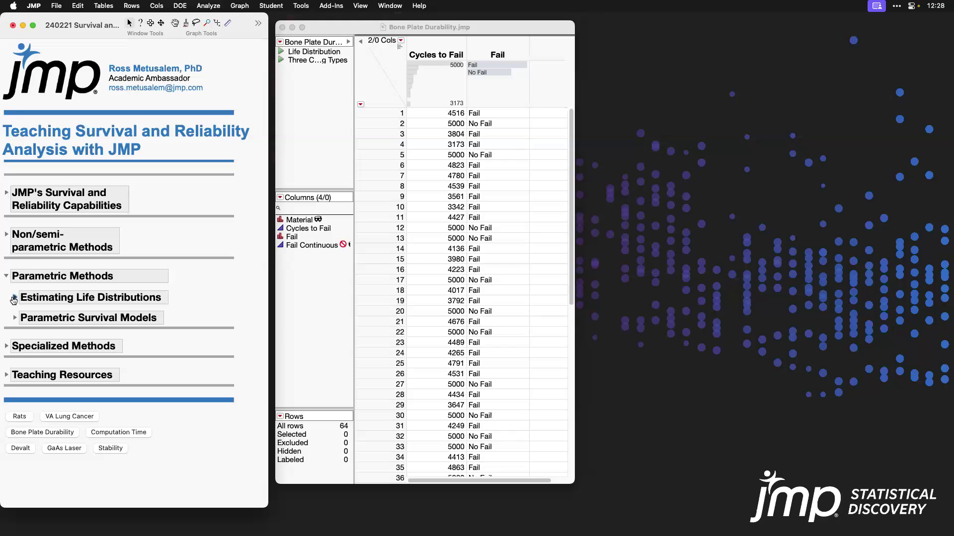
pyautogui.click(281, 53)
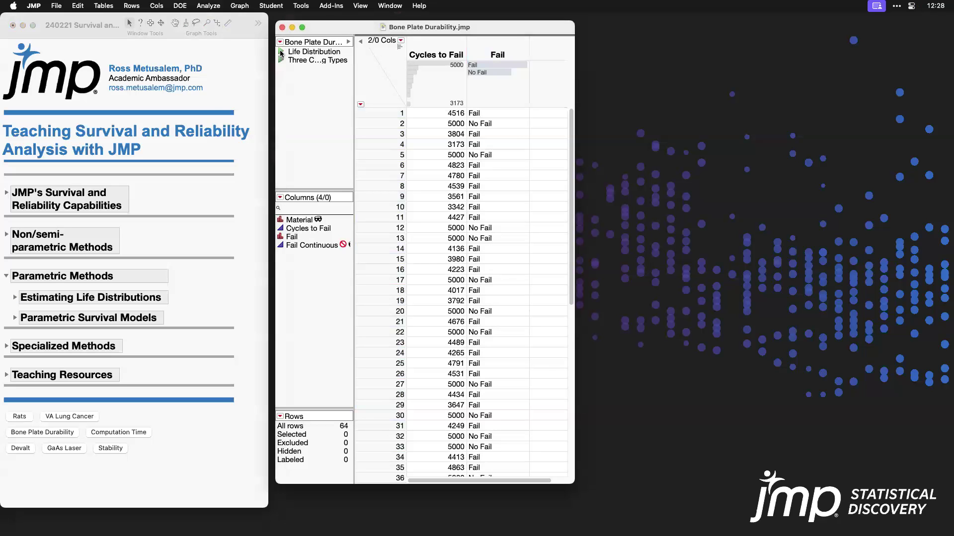
pyautogui.click(281, 53)
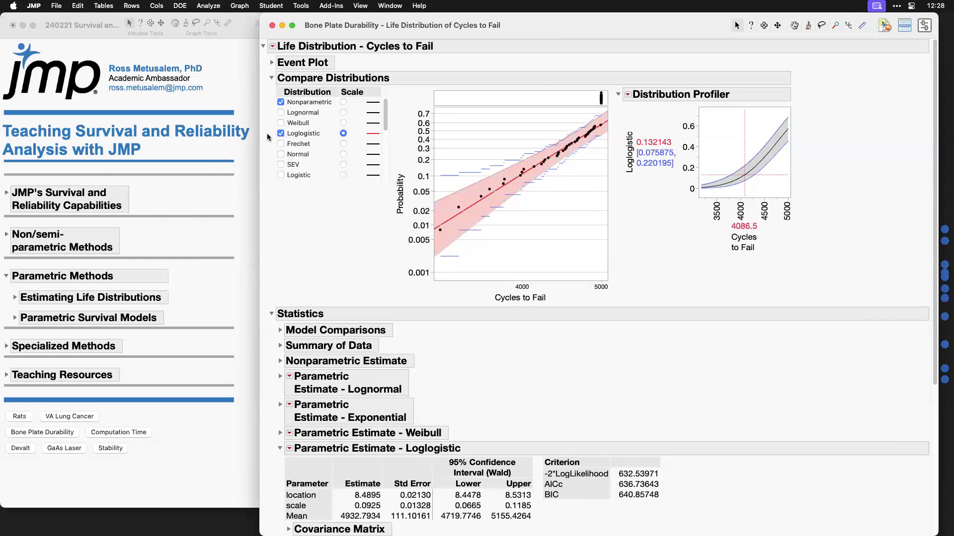
# Step: Expand Model Comparisons in the Life Distribution report and review the distribution fit statistics and the Loglogistic results
pyautogui.moveTo(265, 128)
pyautogui.mouseDown()
pyautogui.moveTo(267, 138)
pyautogui.moveTo(320, 140)
pyautogui.moveTo(325, 123)
pyautogui.moveTo(266, 127)
pyautogui.mouseUp()
pyautogui.click(280, 330)
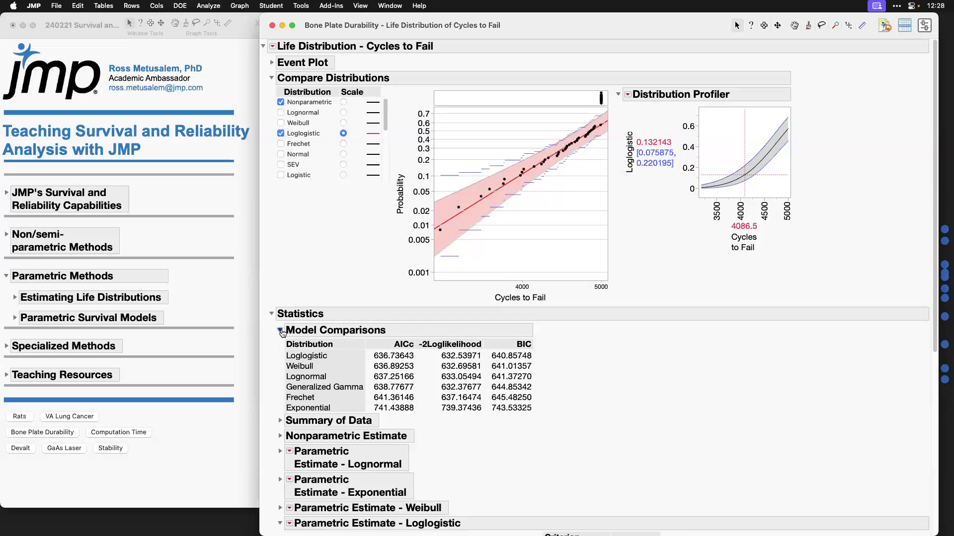
pyautogui.moveTo(278, 338)
pyautogui.mouseDown()
pyautogui.moveTo(413, 399)
pyautogui.moveTo(536, 418)
pyautogui.mouseUp()
pyautogui.scroll(-1, 940, 208)
pyautogui.scroll(-10, 940, 207)
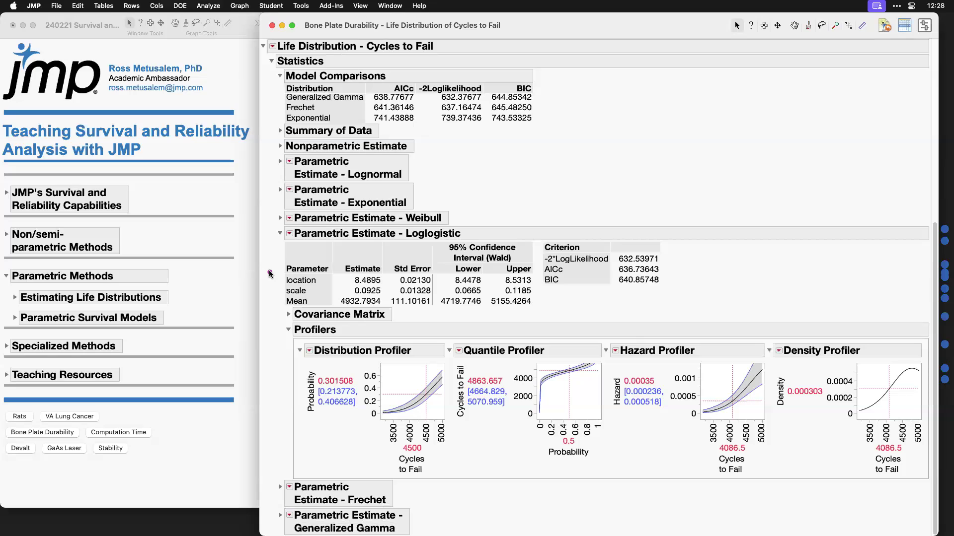
# Step: Examine the Loglogistic parameter estimates, set the Distribution Profiler's Cycles to Fail to 4200, and close the report
pyautogui.moveTo(276, 271)
pyautogui.mouseDown()
pyautogui.moveTo(305, 291)
pyautogui.moveTo(384, 298)
pyautogui.mouseUp()
pyautogui.moveTo(424, 402); pyautogui.dragTo(407, 407)
pyautogui.click(410, 449)
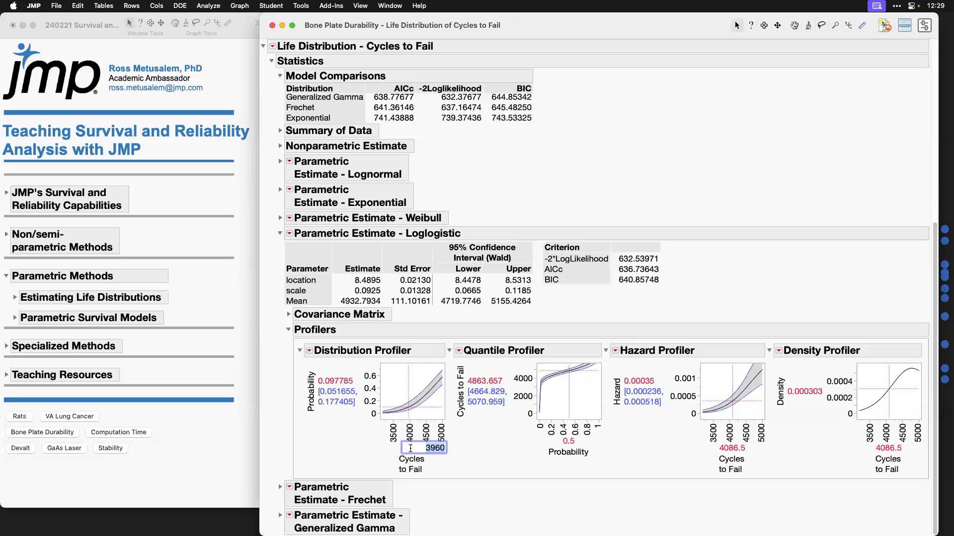
pyautogui.write('4200')
pyautogui.press('Return')
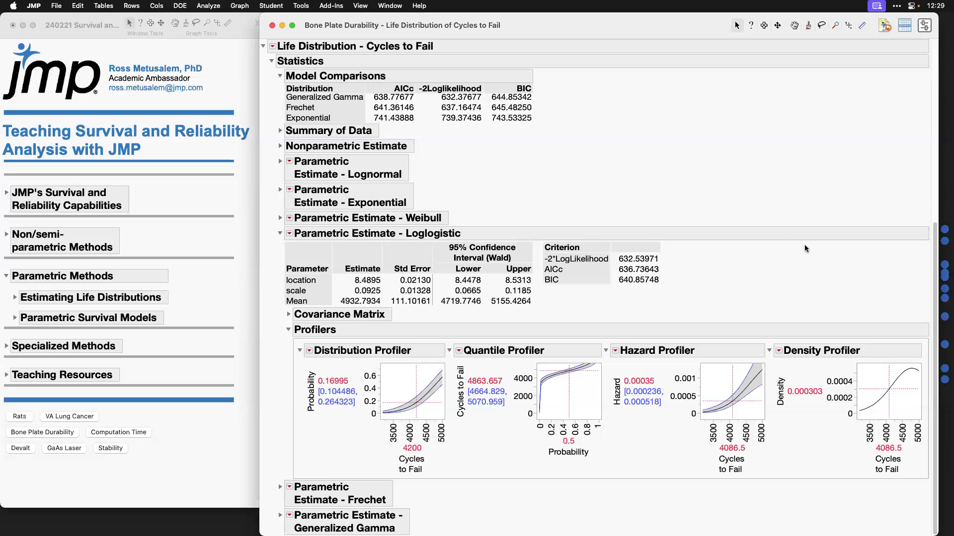
pyautogui.click(272, 26)
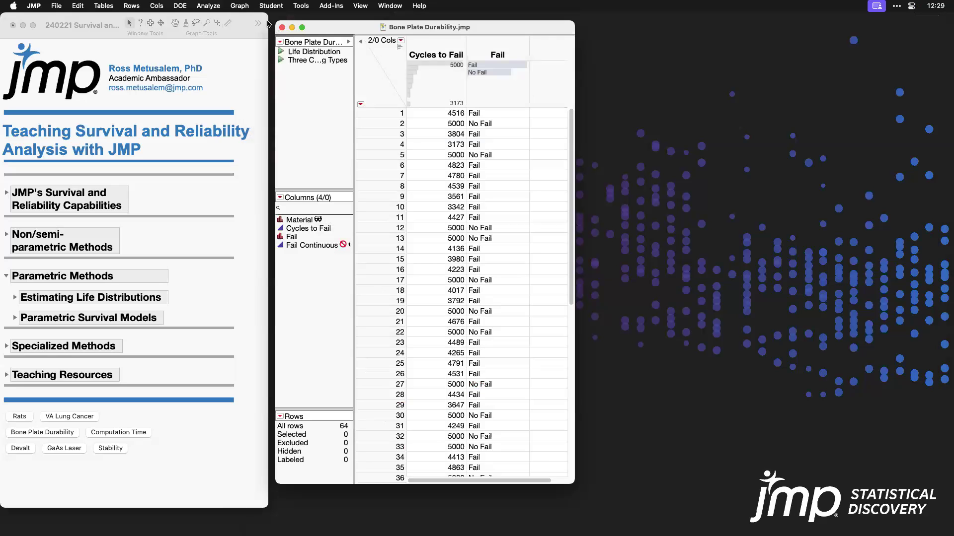
# Step: Expand the outline's Estimating Life Distributions section and highlight its line on launching Life Distribution
pyautogui.click(13, 299)
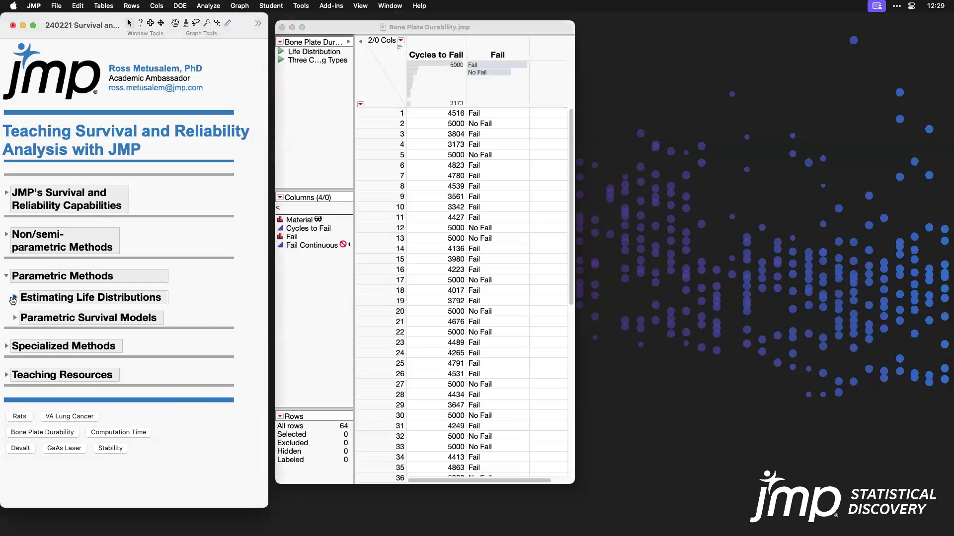
pyautogui.click(13, 300)
pyautogui.click(80, 316)
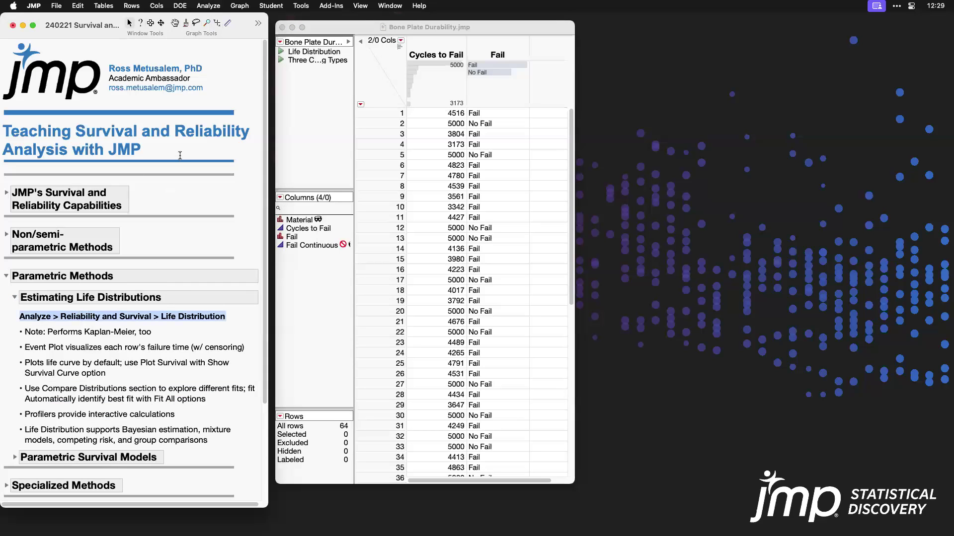
# Step: Run a Life Distribution analysis with Cycles to Fail as Y, Time to Event, Fail as Censor, and No Fail as the censor code
pyautogui.click(209, 5)
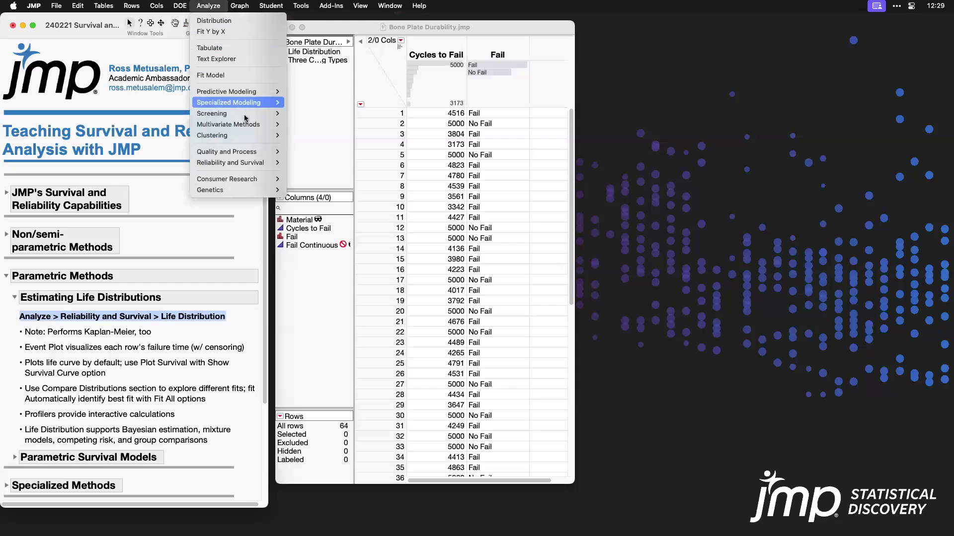
pyautogui.click(312, 166)
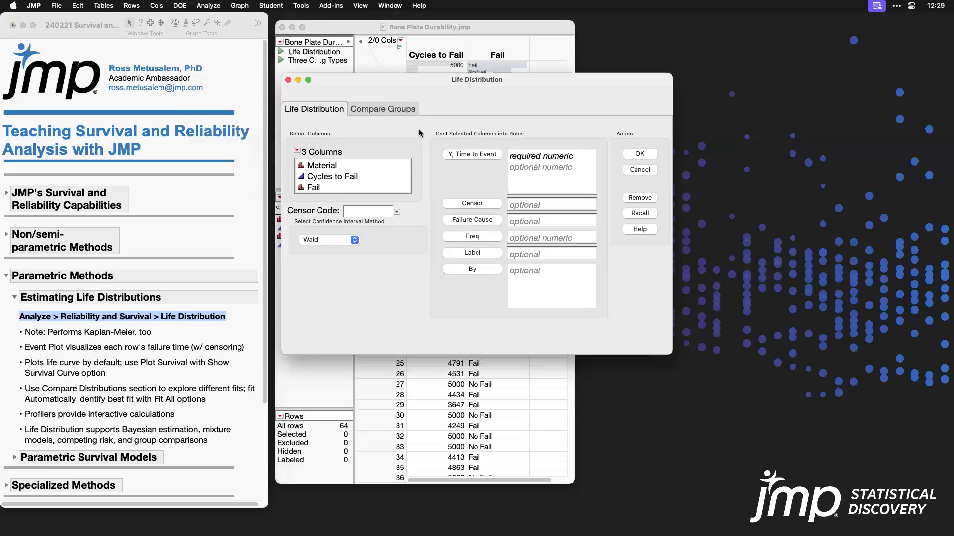
pyautogui.click(367, 177)
pyautogui.click(481, 158)
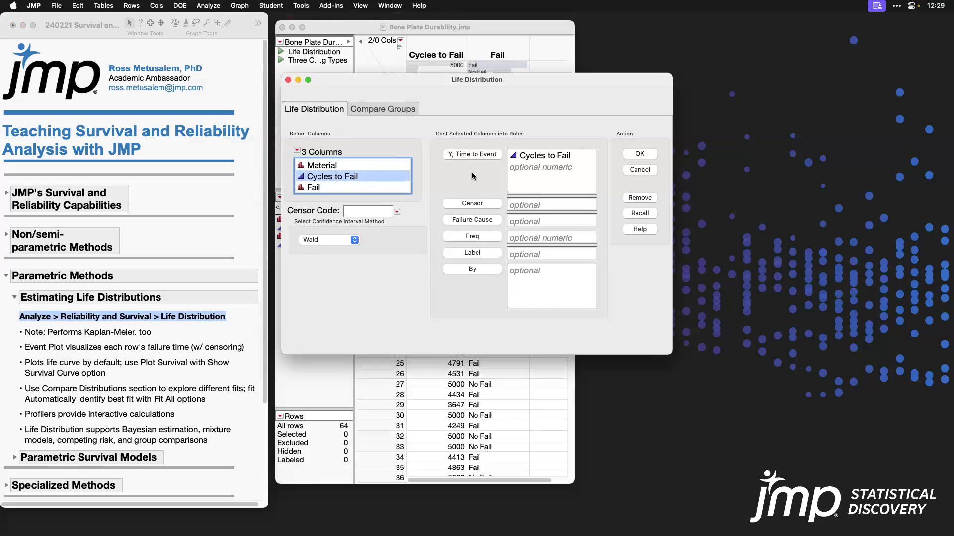
pyautogui.click(390, 188)
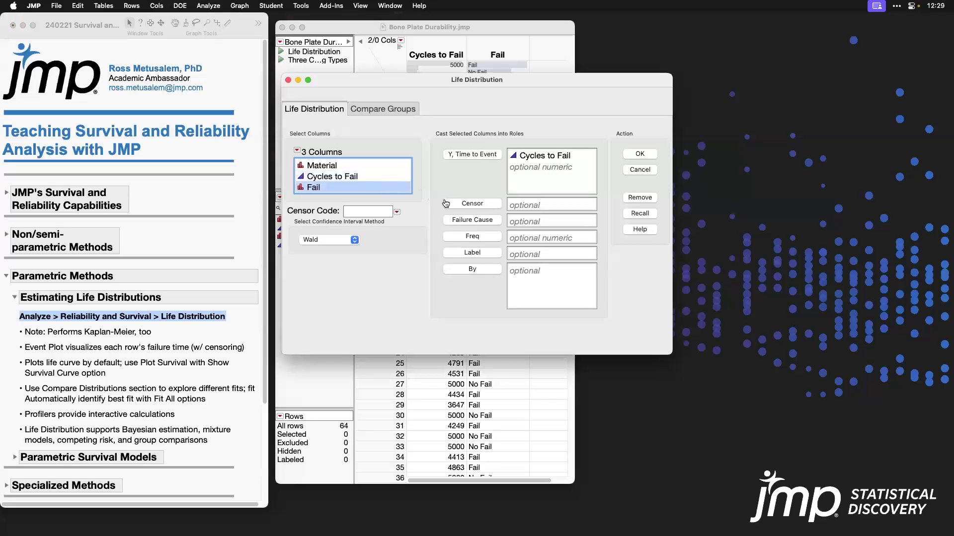
pyautogui.click(479, 209)
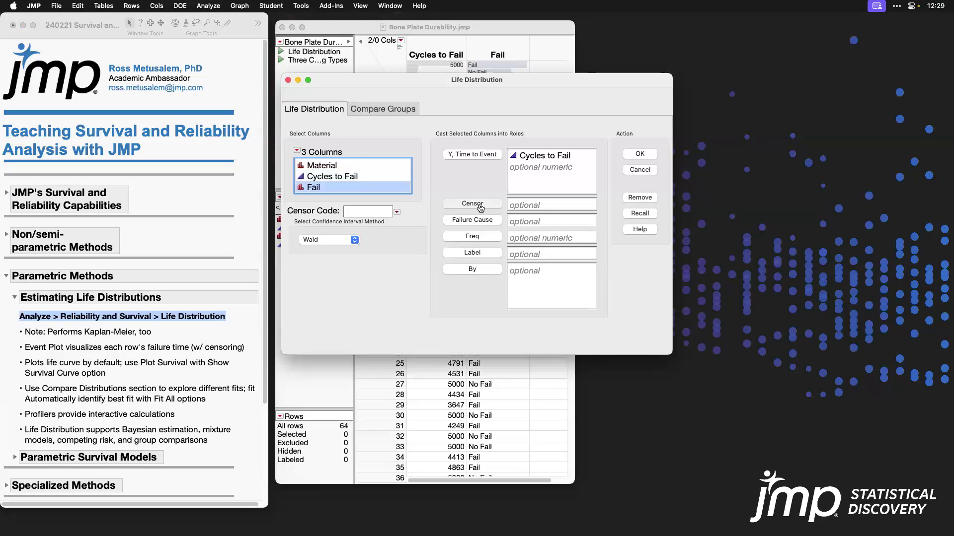
pyautogui.click(397, 213)
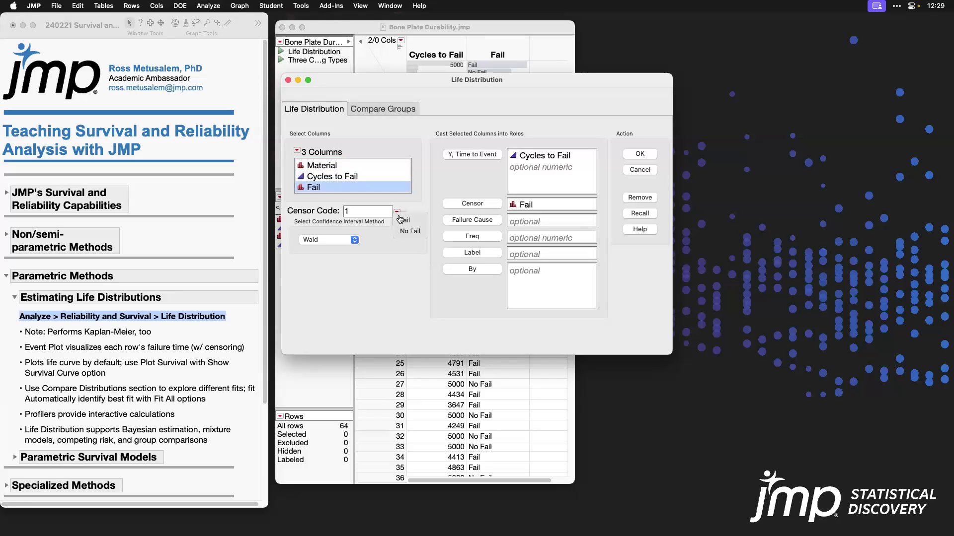
pyautogui.click(406, 235)
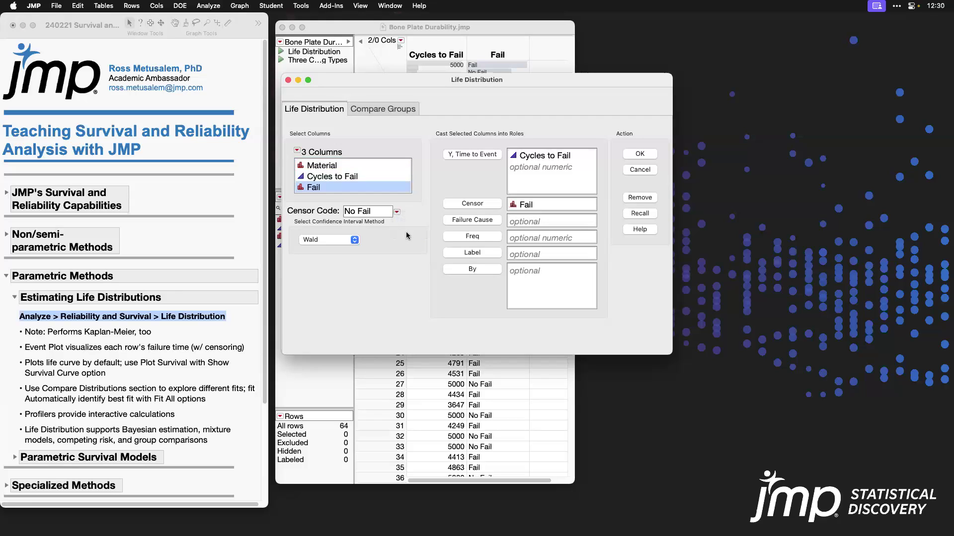
pyautogui.moveTo(399, 80); pyautogui.dragTo(408, 83)
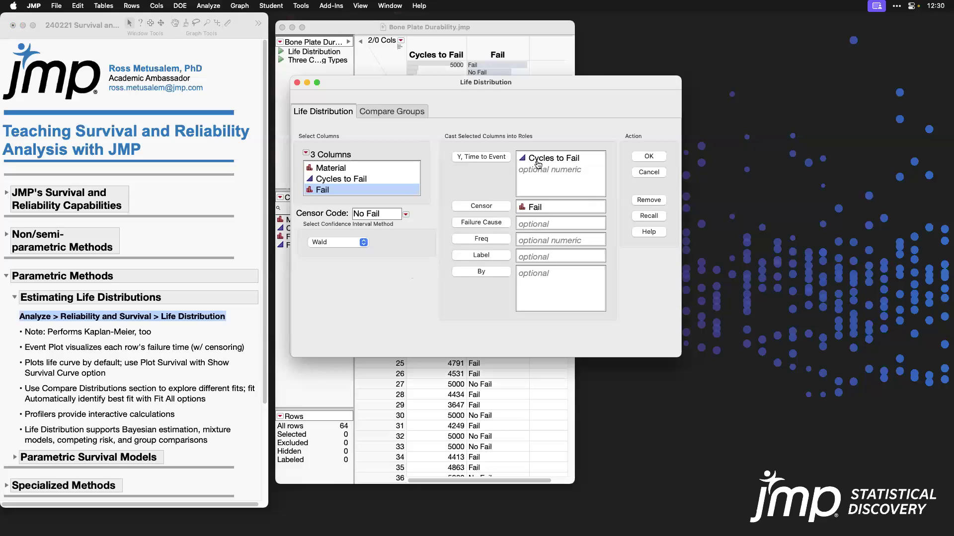
pyautogui.click(649, 156)
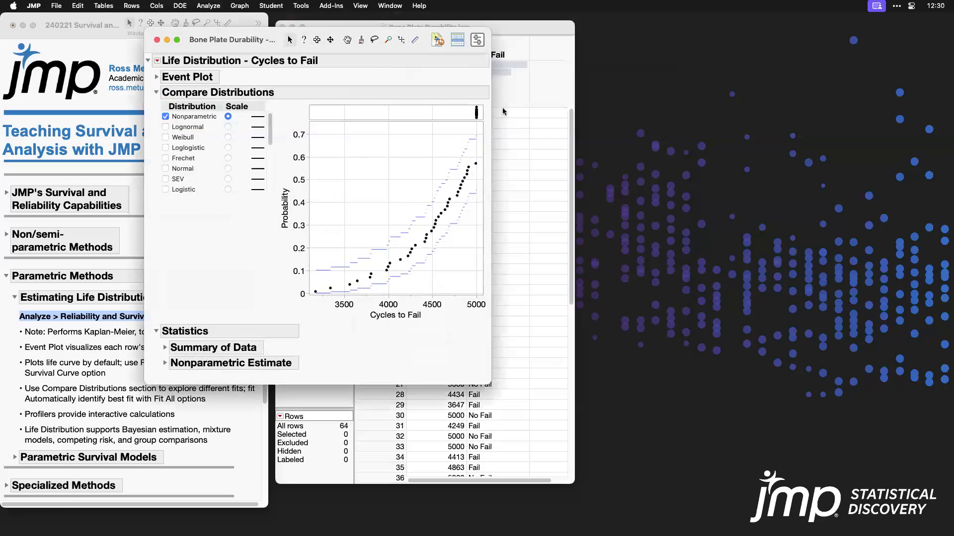
# Step: Move the Life Distribution report clear of the outline and highlight the note "Performs Kaplan-Meier, too"
pyautogui.moveTo(244, 42); pyautogui.dragTo(475, 31)
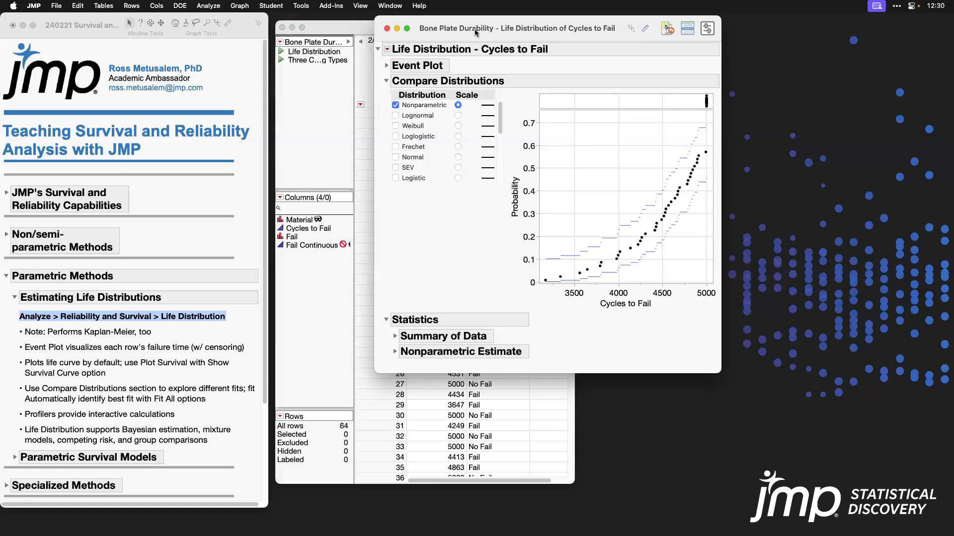
pyautogui.click(126, 336)
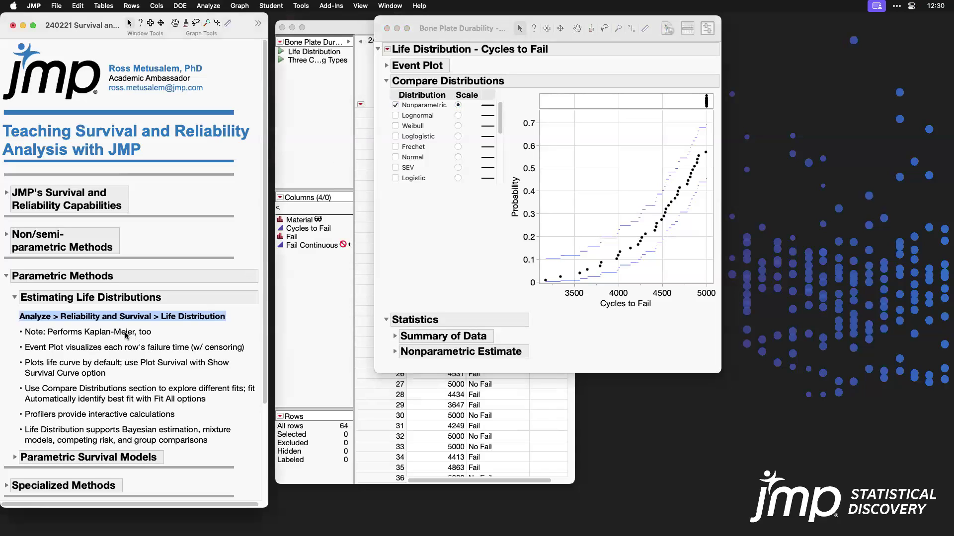
pyautogui.click(127, 336)
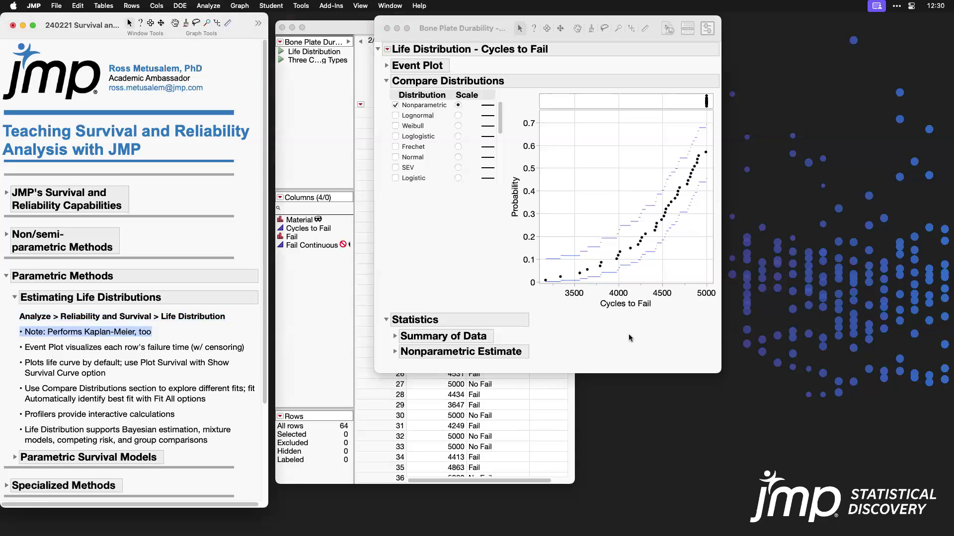
# Step: Expand the Nonparametric Estimate section and examine its table, including the Kaplan-Meier Estimate column
pyautogui.click(451, 262)
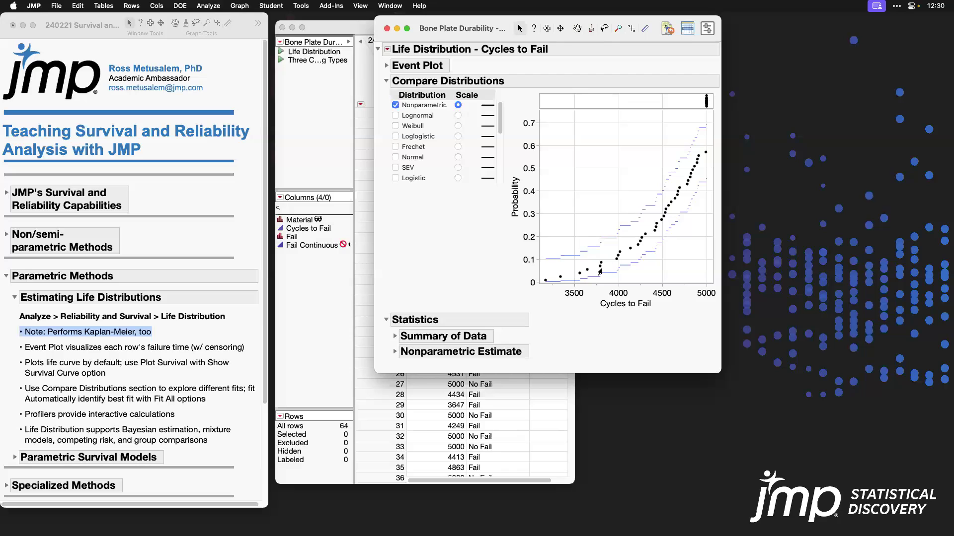
pyautogui.click(395, 351)
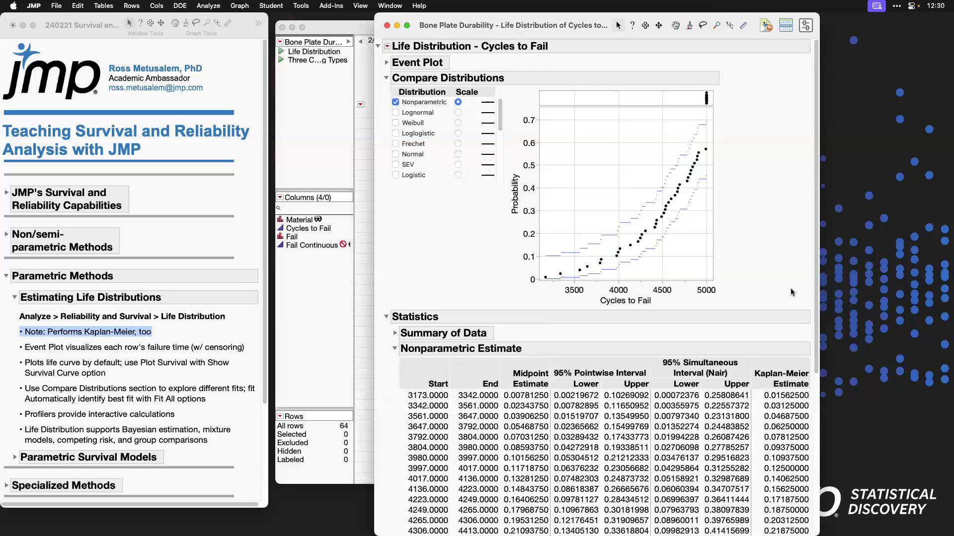
pyautogui.scroll(-1, 787, 275)
pyautogui.scroll(-3, 786, 275)
pyautogui.moveTo(751, 205)
pyautogui.mouseDown()
pyautogui.moveTo(811, 323)
pyautogui.moveTo(812, 535)
pyautogui.mouseUp()
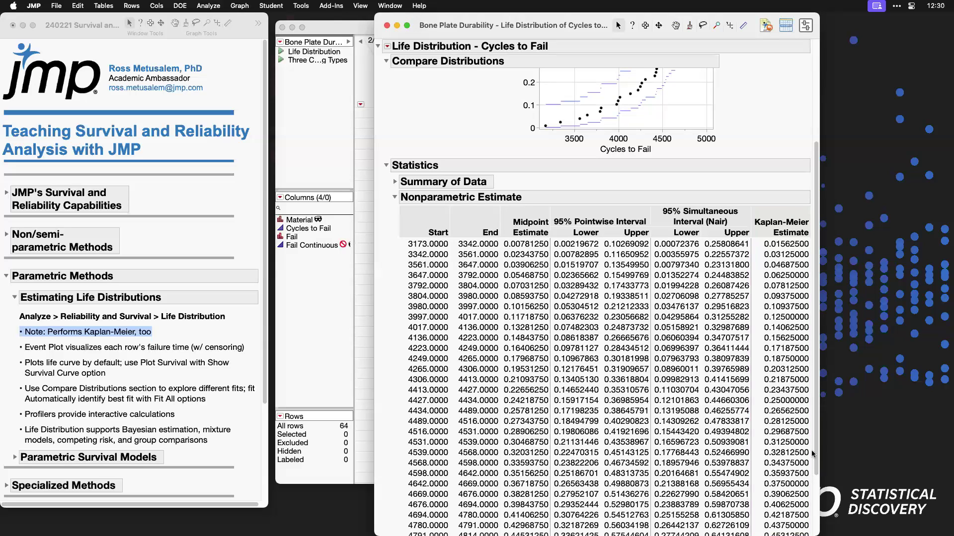
pyautogui.scroll(3, 811, 148)
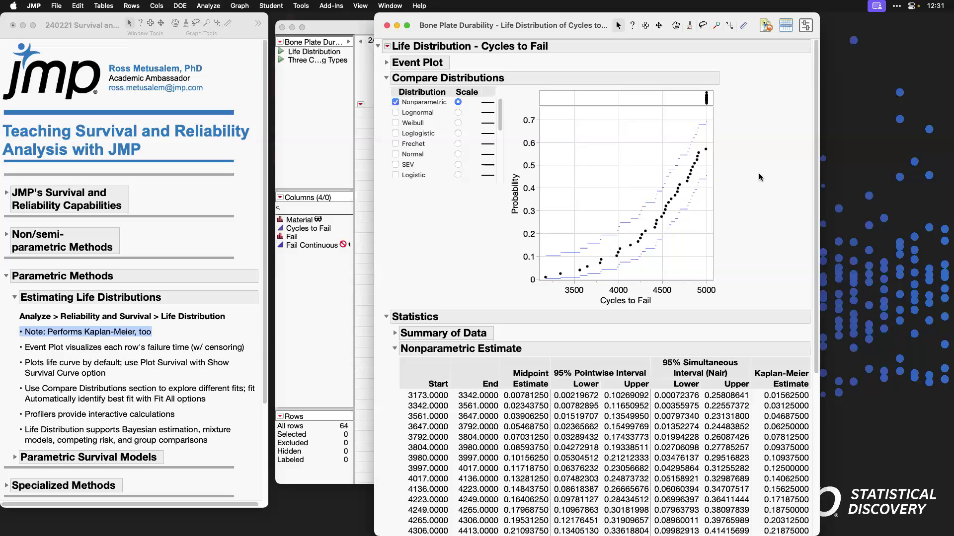
# Step: Collapse Statistics and Compare Distributions, expand Event Plot, and highlight the outline's note about the Event Plot
pyautogui.click(386, 317)
pyautogui.click(386, 78)
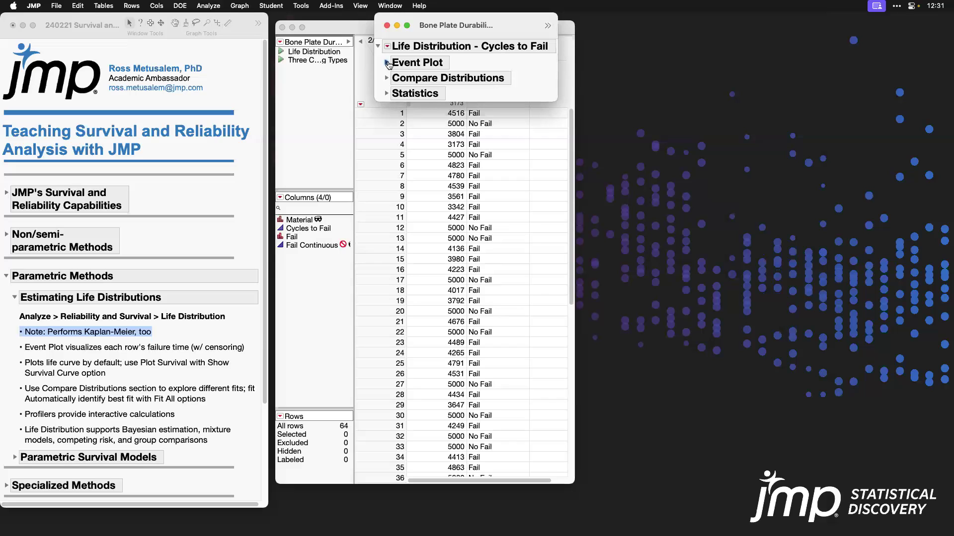
pyautogui.click(387, 63)
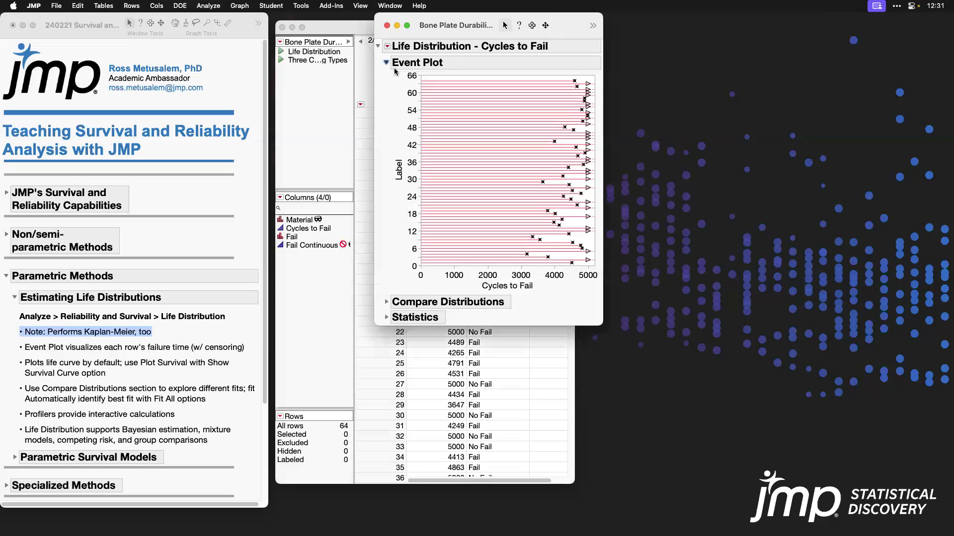
pyautogui.click(204, 349)
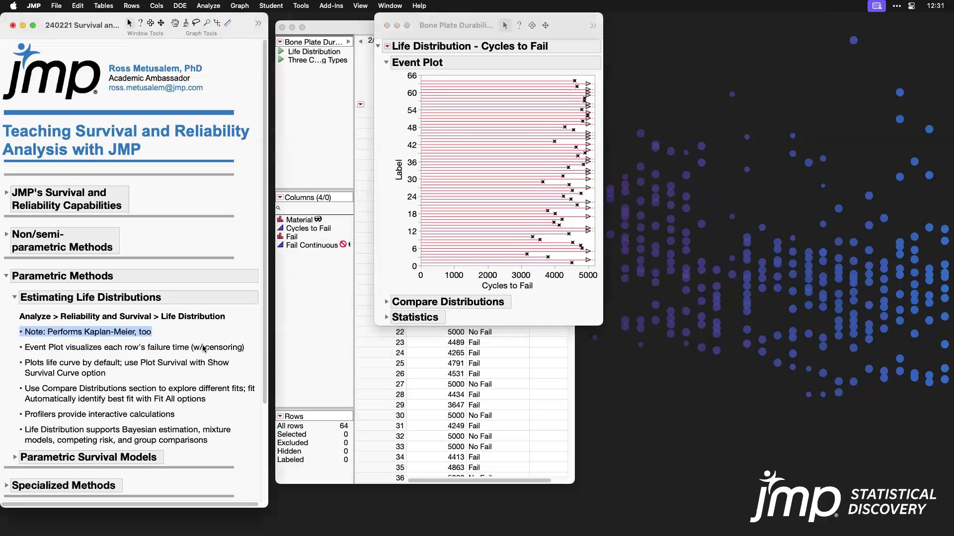
pyautogui.click(203, 349)
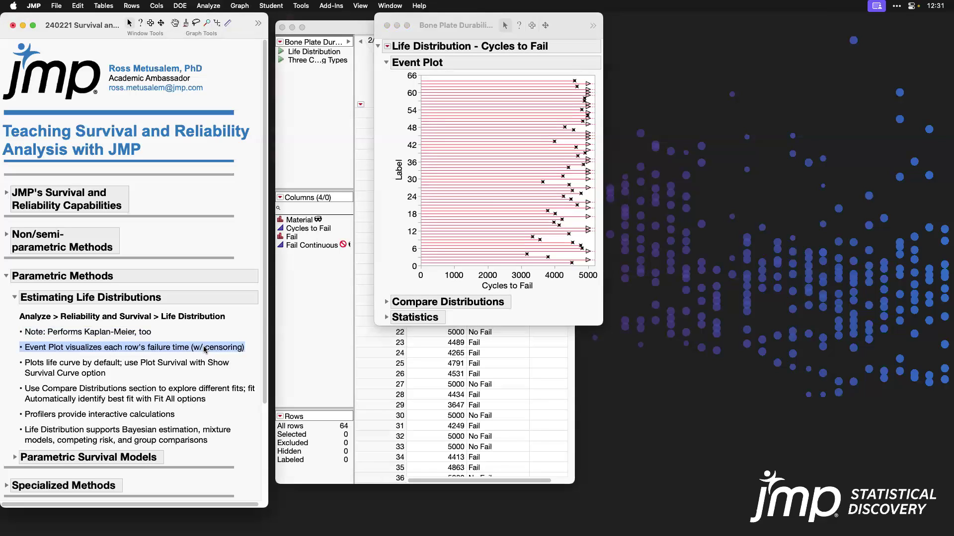
# Step: Widen the event plot, rescale its Cycles to Fail axis to span about 2800 to 5800, and move the report off the data table
pyautogui.click(598, 264)
pyautogui.moveTo(594, 263); pyautogui.dragTo(679, 276)
pyautogui.moveTo(500, 288); pyautogui.dragTo(308, 285)
pyautogui.moveTo(672, 282); pyautogui.dragTo(607, 286)
pyautogui.moveTo(452, 25); pyautogui.dragTo(620, 33)
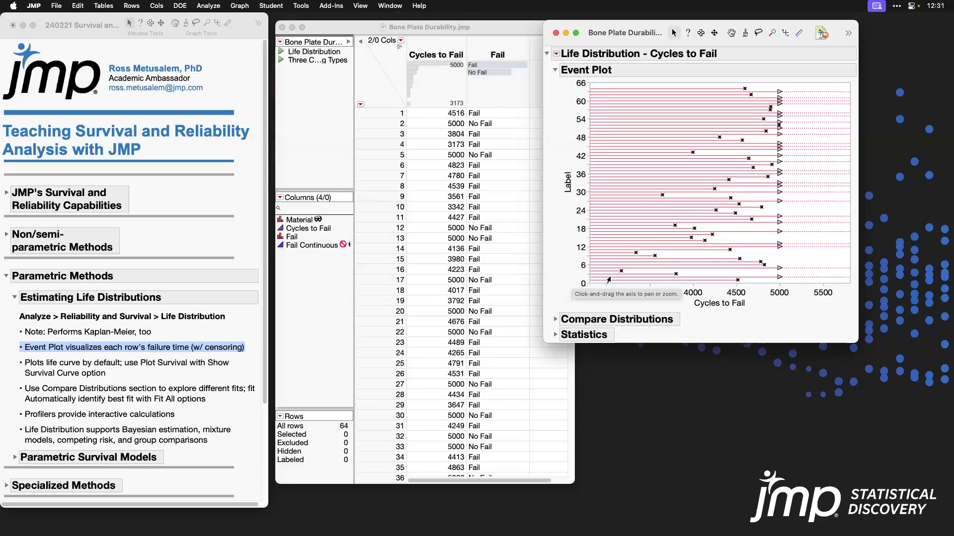
# Step: Select the event plot markers for rows 1 and 2 in turn, clear the selection, and extend the Cycles to Fail axis below 2000
pyautogui.click(735, 281)
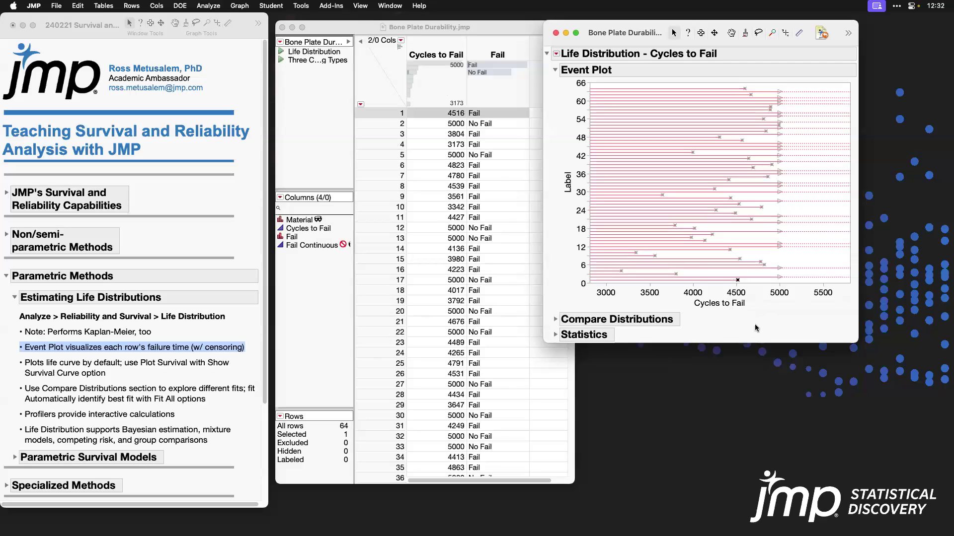
pyautogui.click(778, 278)
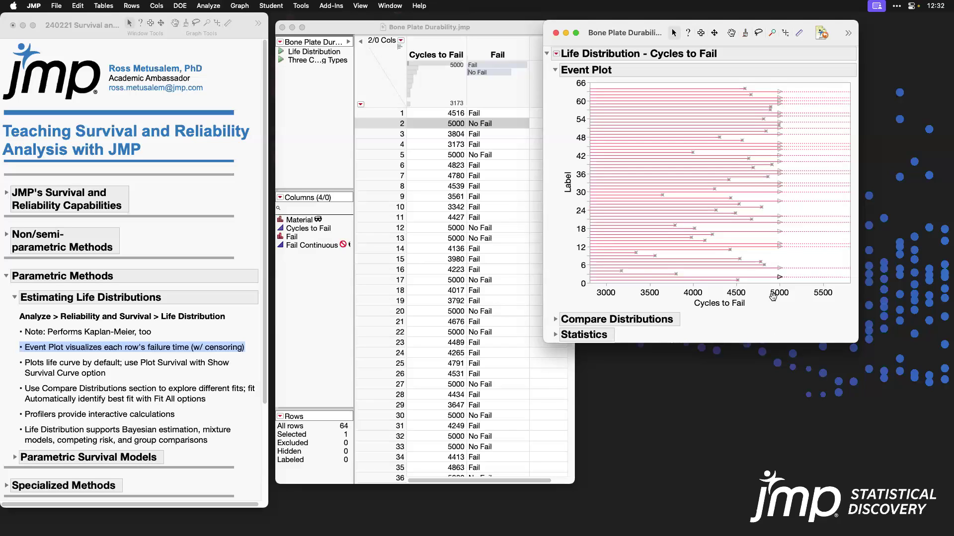
pyautogui.click(792, 274)
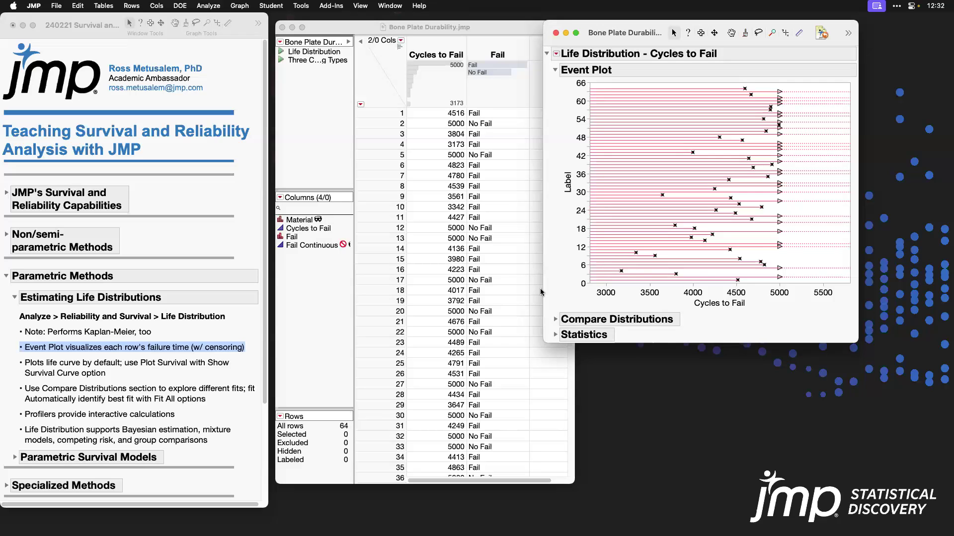
pyautogui.moveTo(598, 290); pyautogui.dragTo(702, 287)
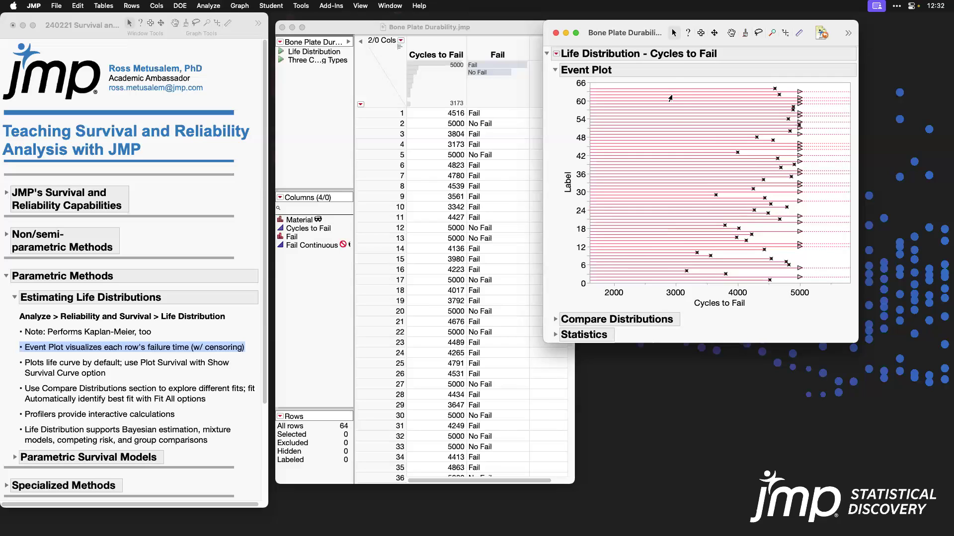
# Step: Collapse Event Plot, expand Compare Distributions, and move the Life Distribution report over the data table beside the outline
pyautogui.moveTo(670, 95); pyautogui.dragTo(676, 289)
pyautogui.click(555, 71)
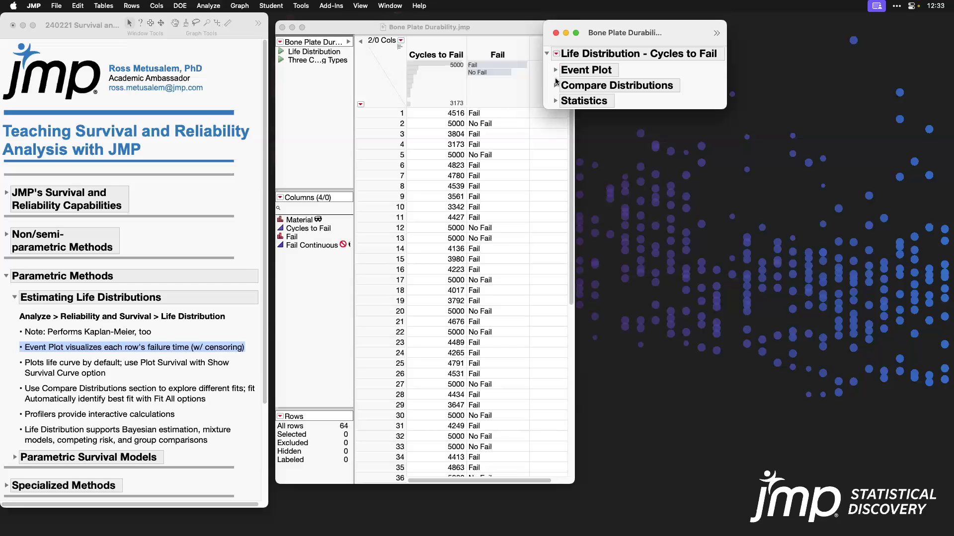
pyautogui.click(554, 86)
pyautogui.moveTo(616, 41); pyautogui.dragTo(414, 49)
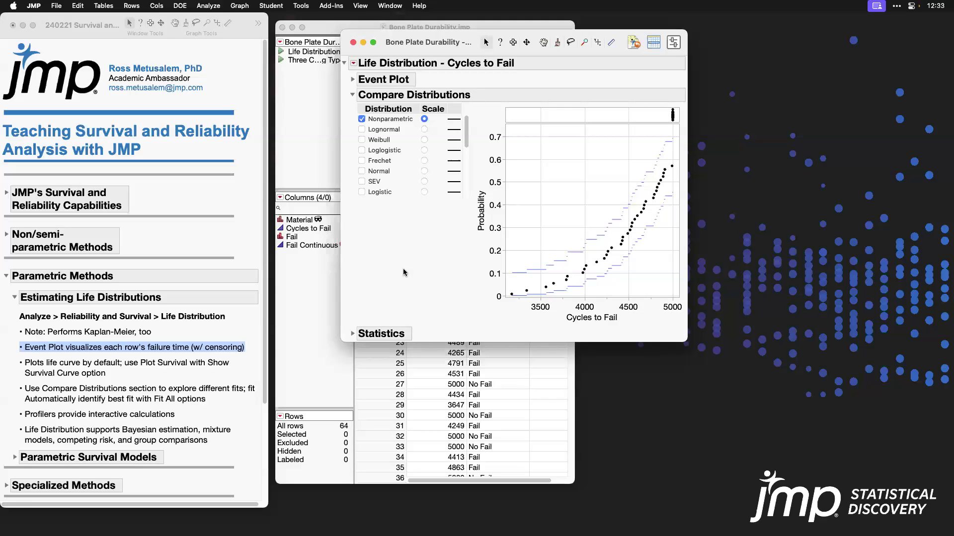
# Step: Highlight the outline's note about Show Survival Curve, display the survival curve in Compare Distributions, and switch it back off
pyautogui.click(161, 372)
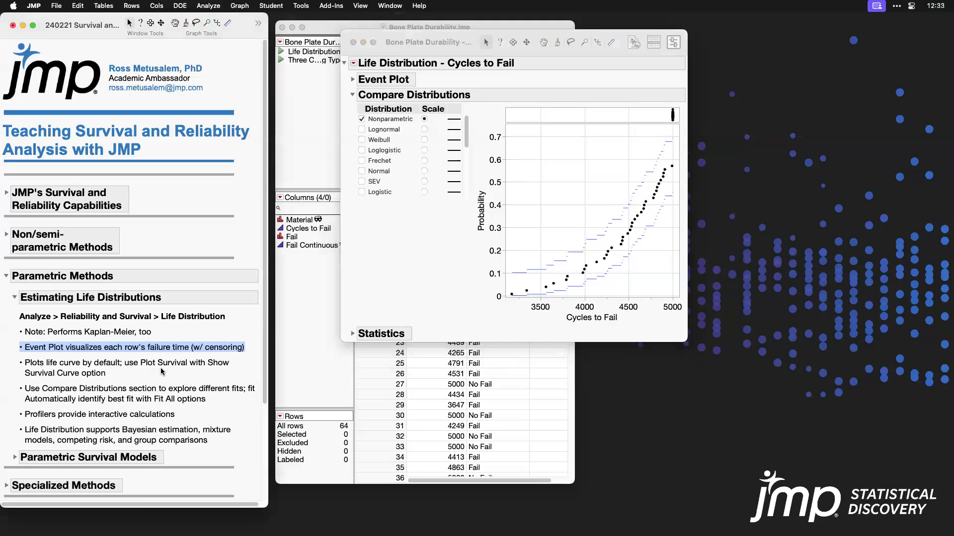
pyautogui.click(190, 360)
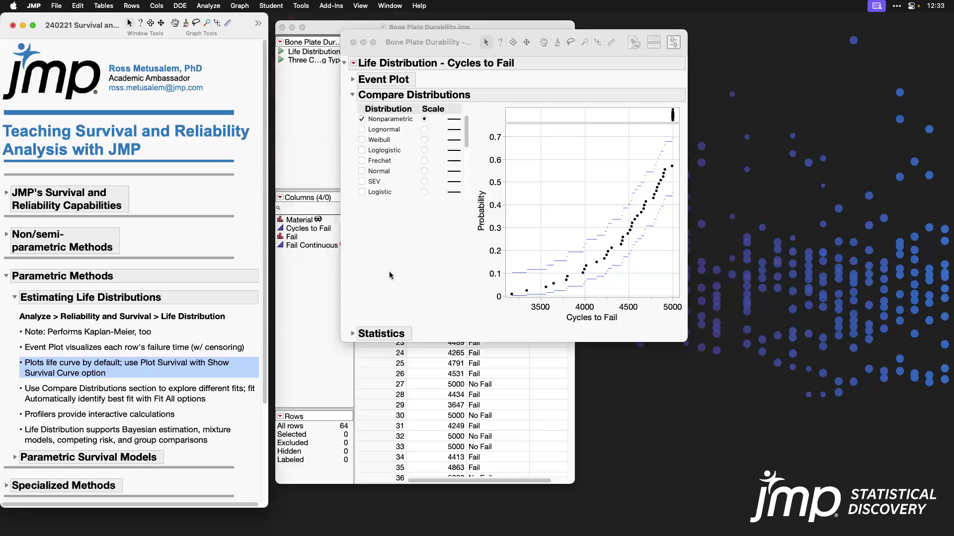
pyautogui.click(353, 65)
pyautogui.click(355, 67)
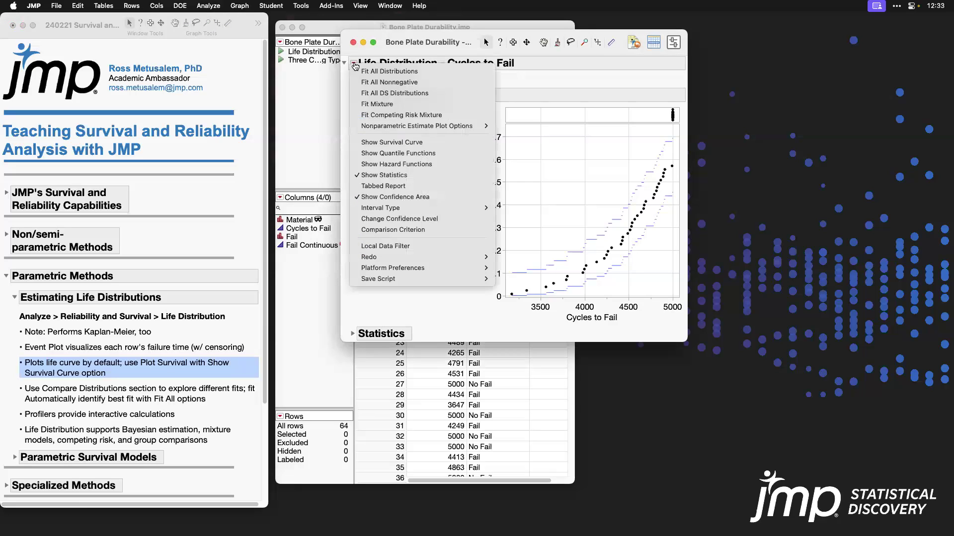
pyautogui.click(431, 144)
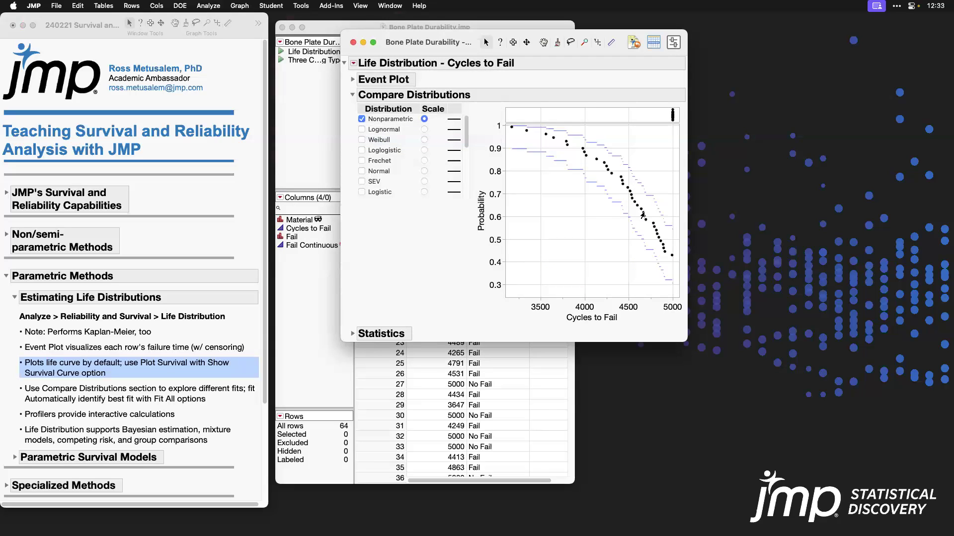
pyautogui.click(353, 63)
pyautogui.click(413, 149)
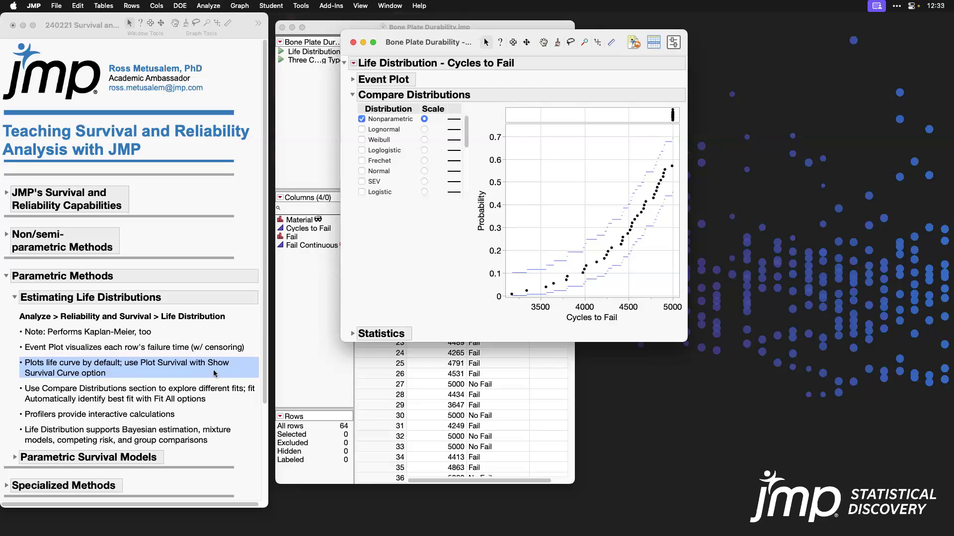
# Step: Highlight the outline's note about using Compare Distributions and Fit All options, and return to the Life Distribution report
pyautogui.click(147, 397)
pyautogui.click(147, 397)
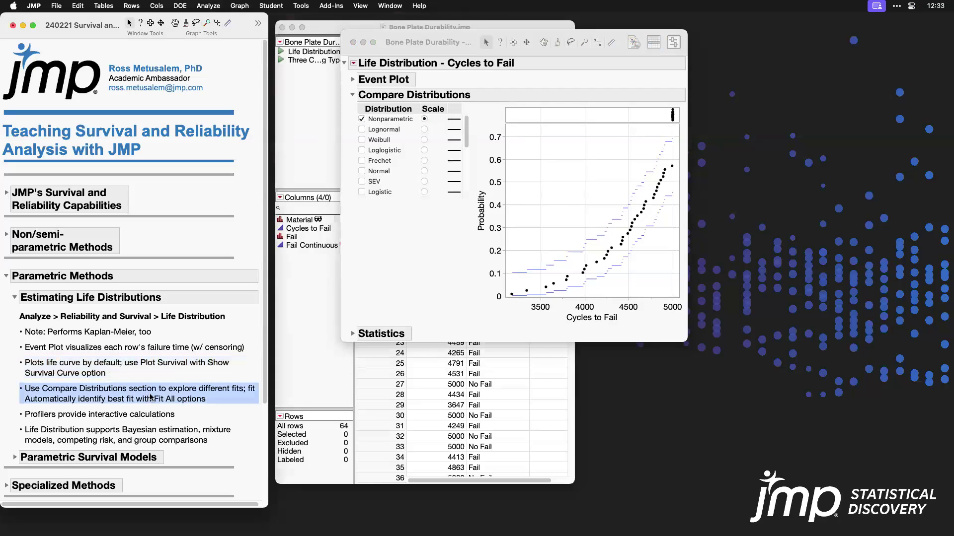
pyautogui.click(448, 263)
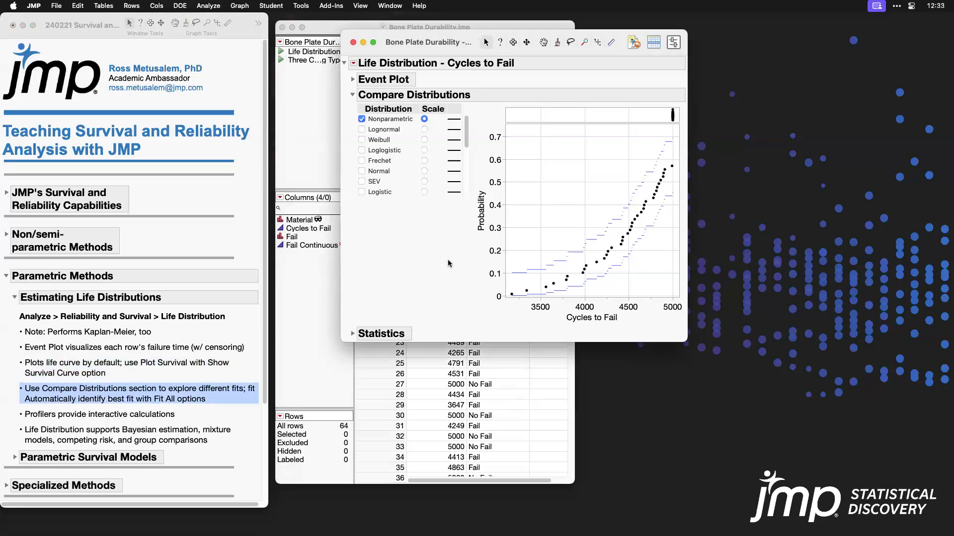
# Step: Add a Weibull fit in Compare Distributions, view the plot on the Weibull scale, and restore the Nonparametric scale
pyautogui.click(362, 140)
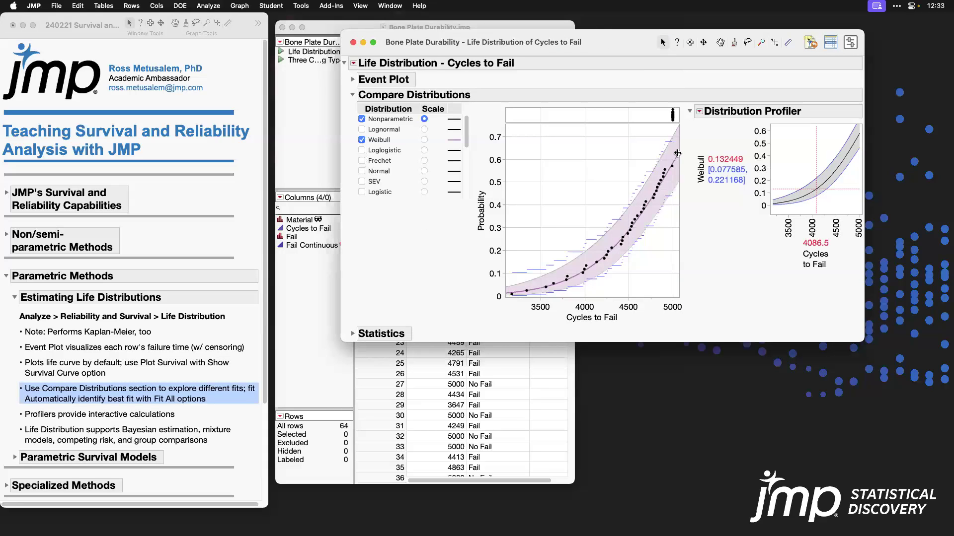
pyautogui.click(424, 141)
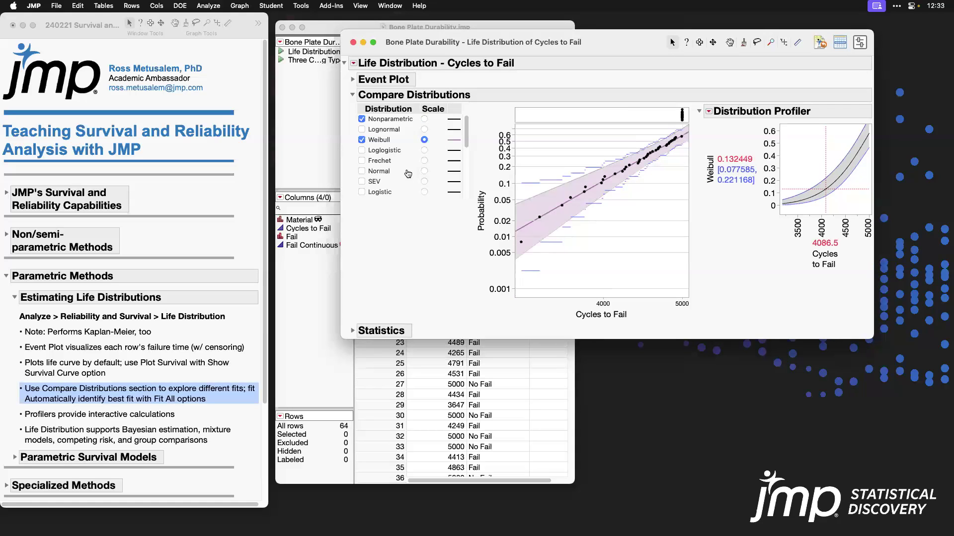
pyautogui.click(425, 122)
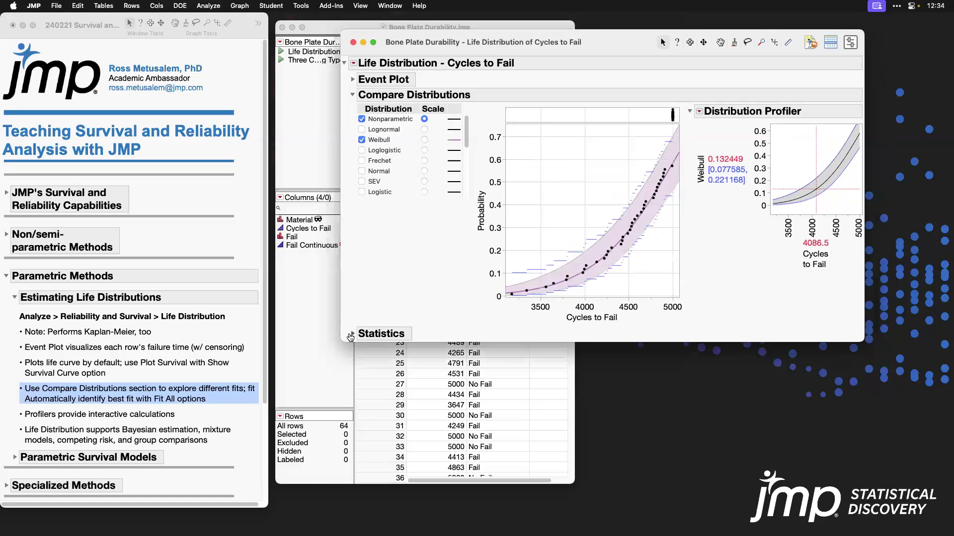
# Step: Expand the Statistics section, collapse the Nonparametric Estimate table, and examine the Weibull comparison criteria and parameter estimates
pyautogui.click(352, 330)
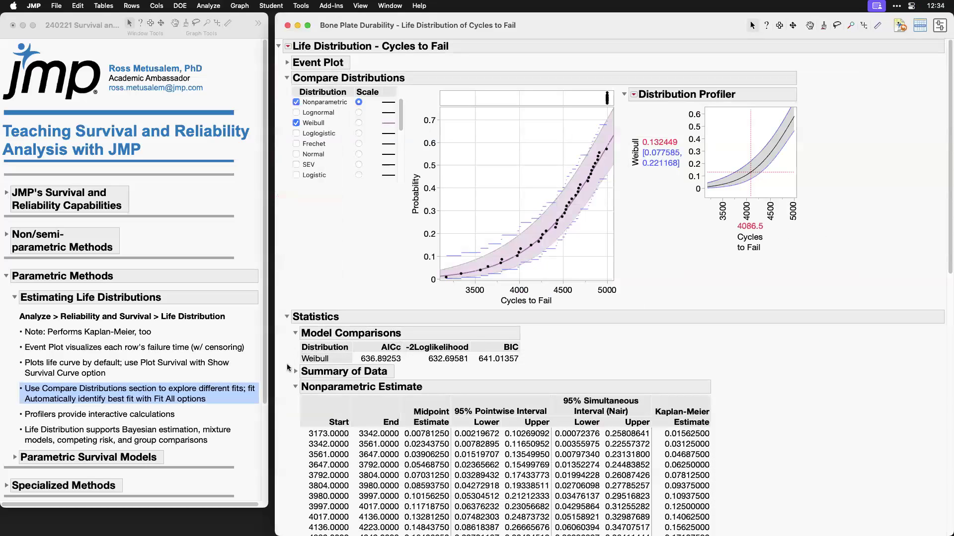
pyautogui.click(296, 387)
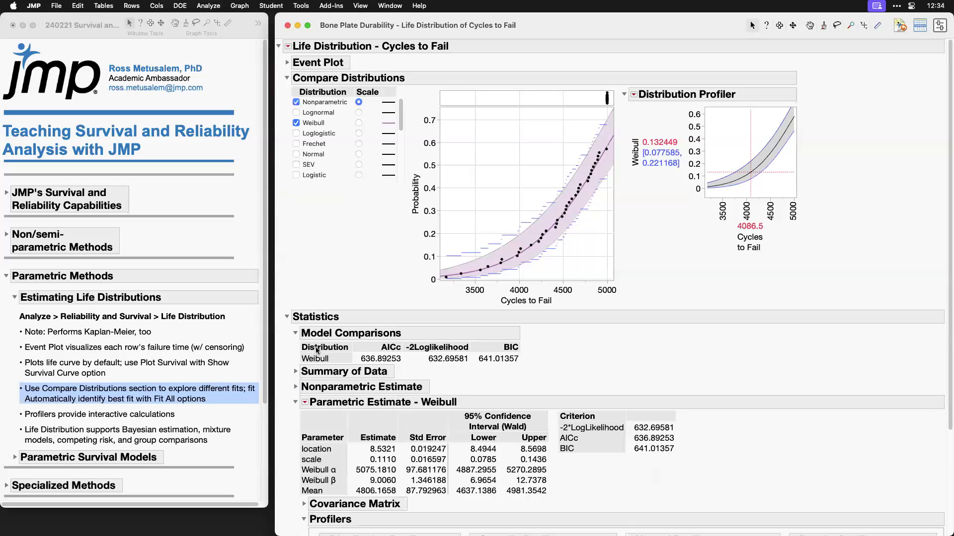
pyautogui.moveTo(292, 349); pyautogui.dragTo(534, 368)
pyautogui.scroll(-5, 704, 349)
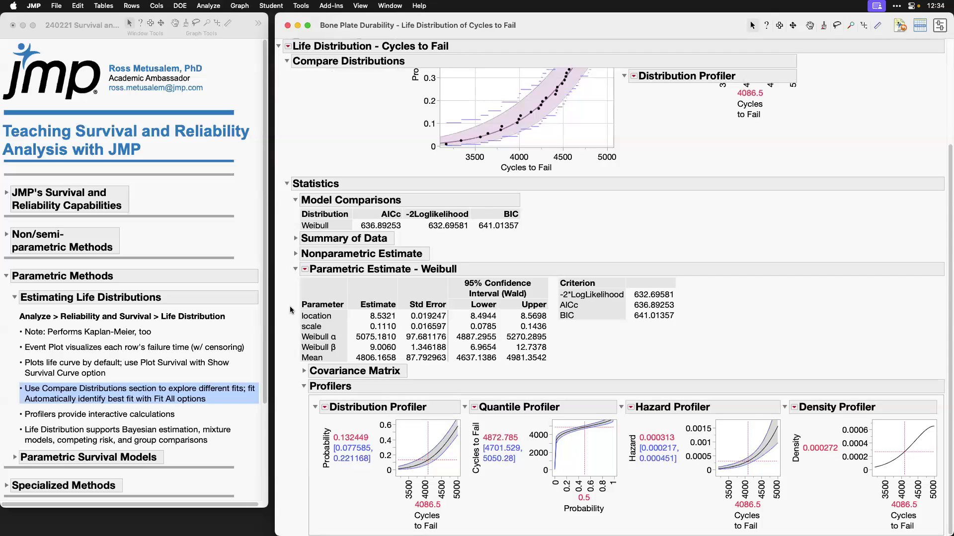
pyautogui.moveTo(291, 309)
pyautogui.mouseDown()
pyautogui.moveTo(365, 357)
pyautogui.moveTo(408, 370)
pyautogui.mouseUp()
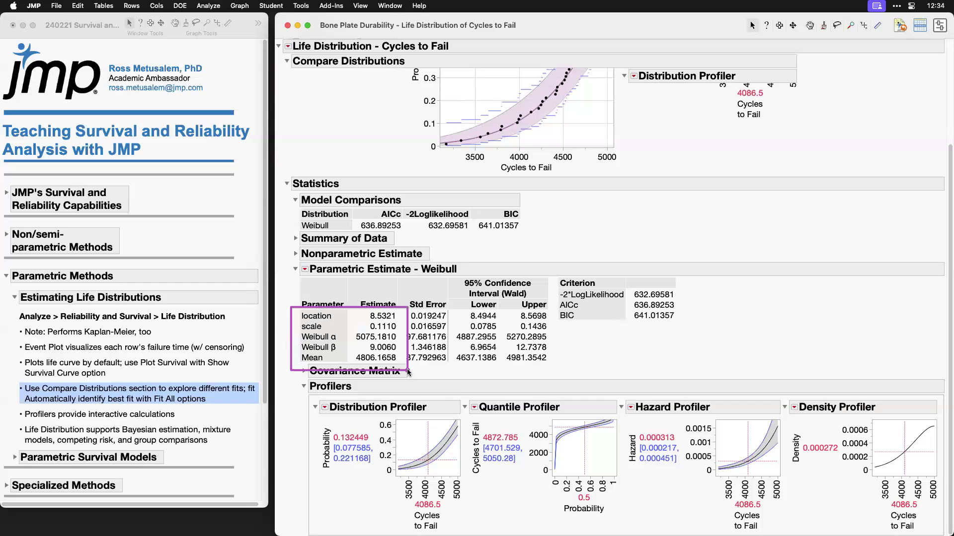
pyautogui.press('Escape')
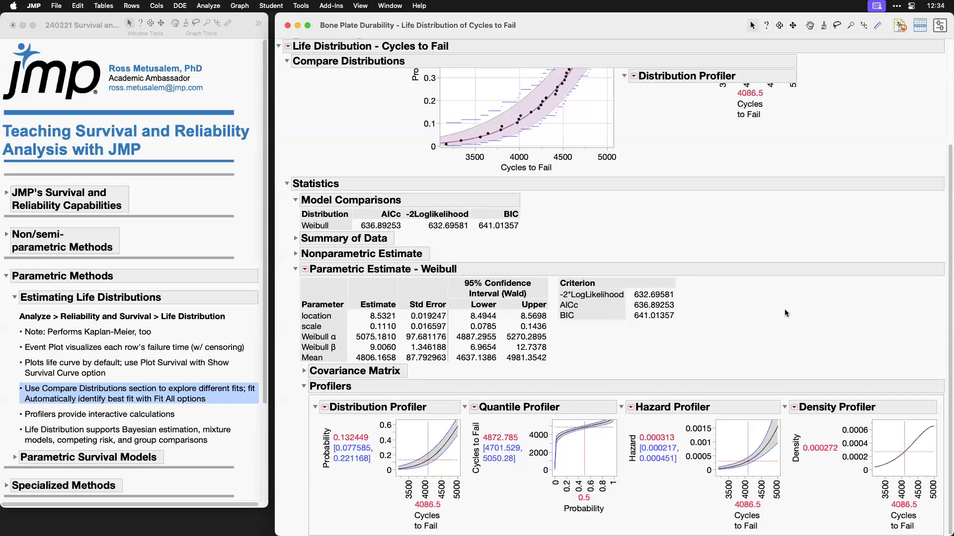
# Step: Add the Lognormal distribution to Compare Distributions and compare its fit with Weibull in the Model Comparisons table
pyautogui.scroll(5, 785, 309)
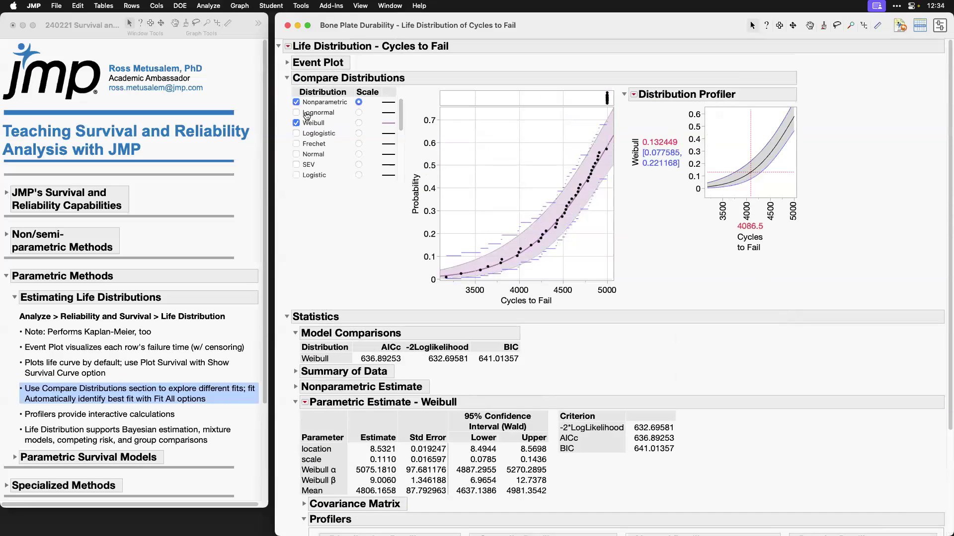
pyautogui.click(296, 113)
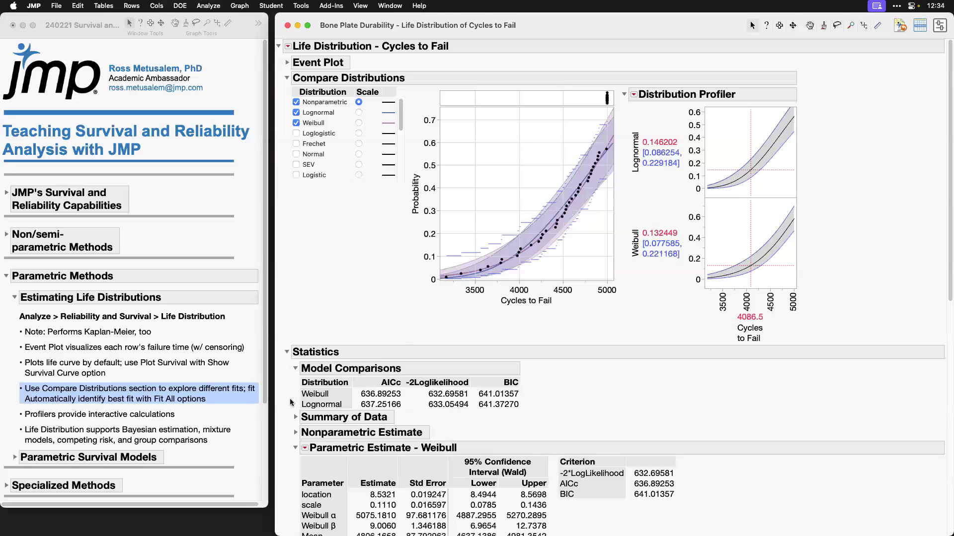
pyautogui.moveTo(293, 396)
pyautogui.mouseDown()
pyautogui.moveTo(372, 411)
pyautogui.moveTo(531, 413)
pyautogui.mouseUp()
# Step: Fit all nonnegative distributions to Cycles to Fail and examine the Loglogistic row in Model Comparisons
pyautogui.click(288, 46)
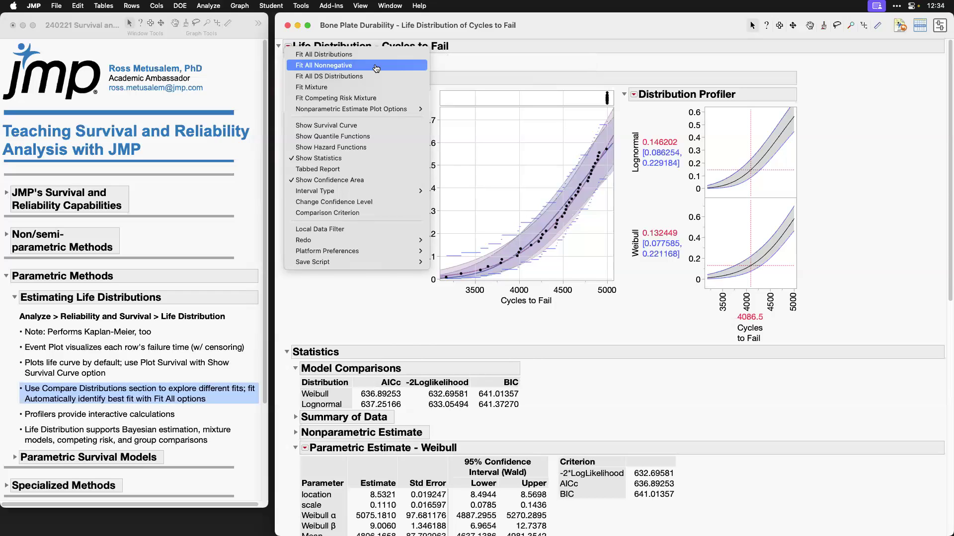
pyautogui.click(376, 67)
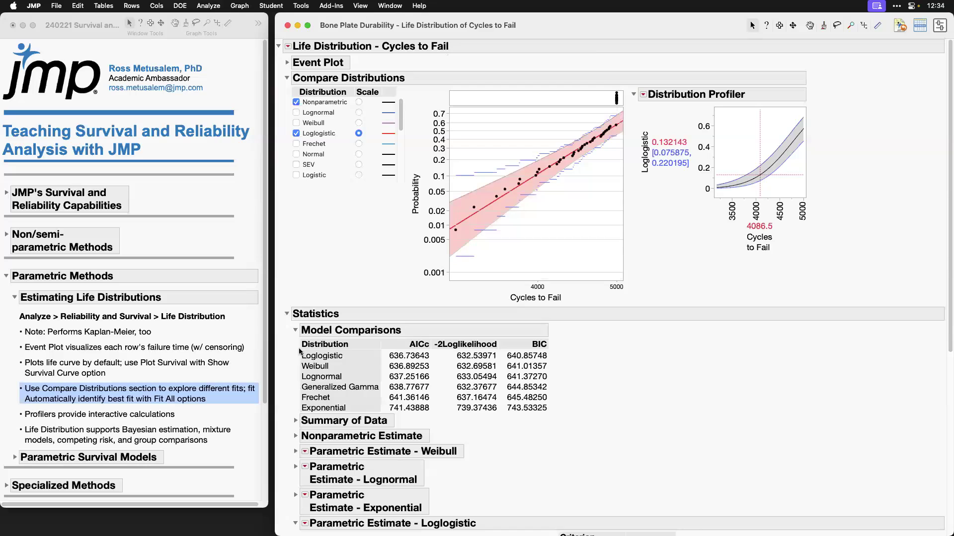
pyautogui.moveTo(293, 347)
pyautogui.mouseDown()
pyautogui.moveTo(342, 361)
pyautogui.moveTo(560, 362)
pyautogui.mouseUp()
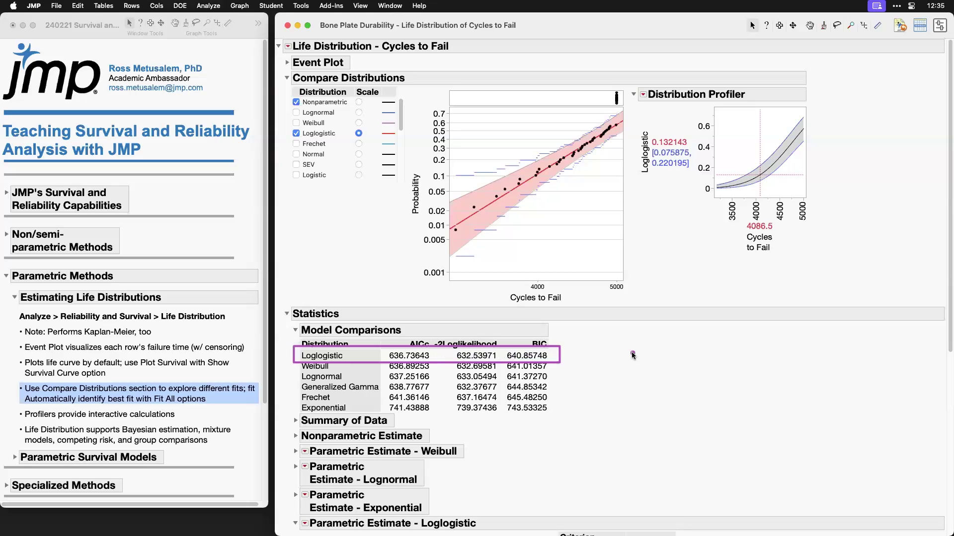
pyautogui.press('Escape')
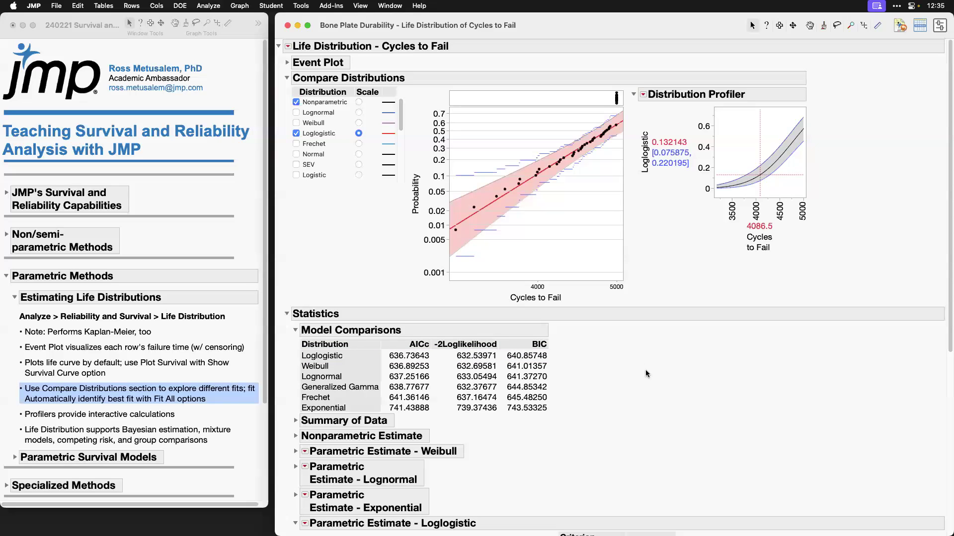
# Step: Collapse the Loglogistic parametric estimate and expand the Weibull parametric estimate with its profilers
pyautogui.scroll(-5, 646, 368)
pyautogui.scroll(-8, 779, 290)
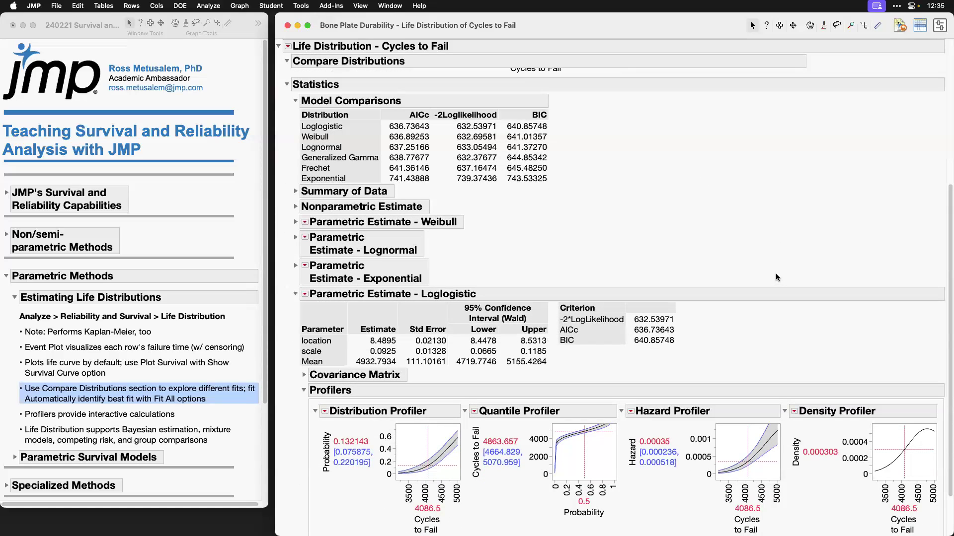
pyautogui.click(295, 295)
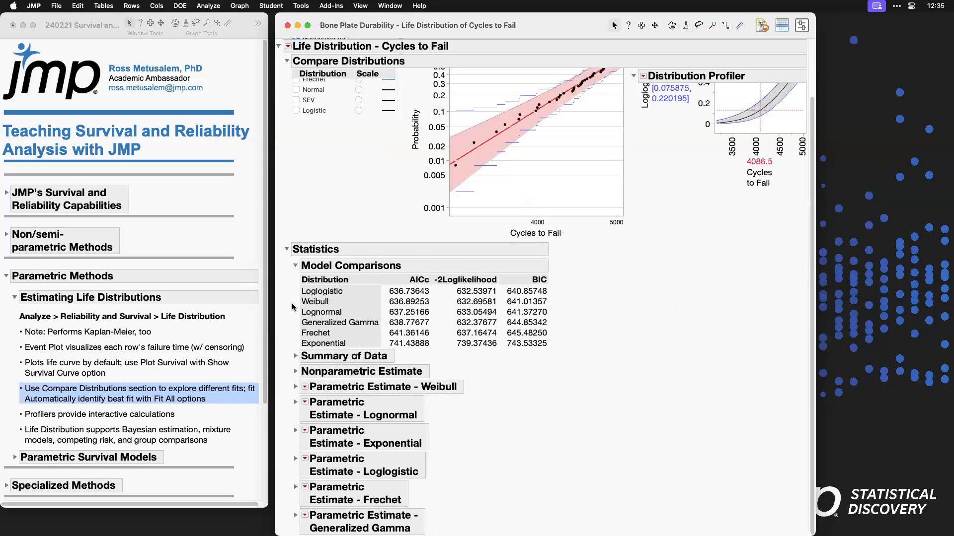
pyautogui.click(295, 390)
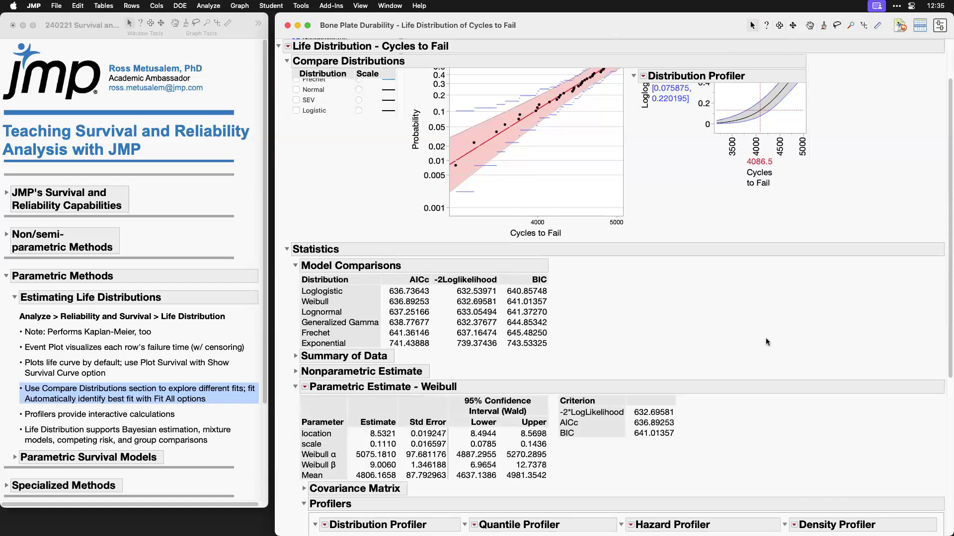
pyautogui.scroll(-8, 765, 337)
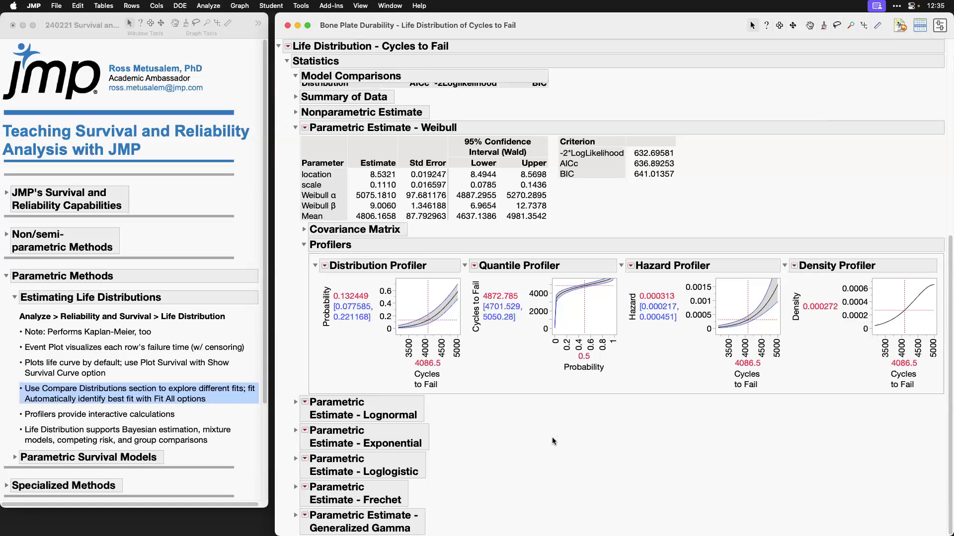
# Step: Set the Weibull Distribution Profiler to 4550 cycles and the Quantile Profiler's probability to 0.1
pyautogui.moveTo(427, 323); pyautogui.dragTo(443, 319)
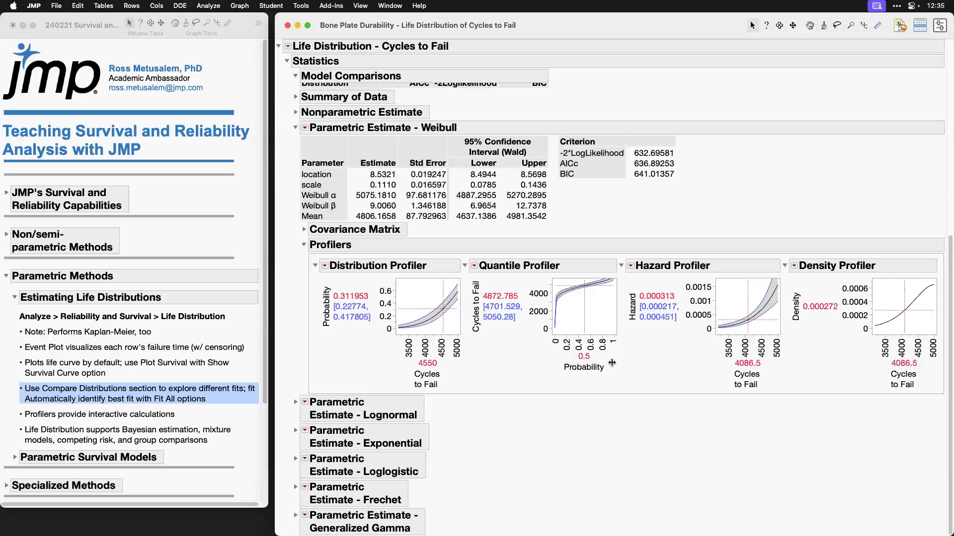
pyautogui.click(587, 356)
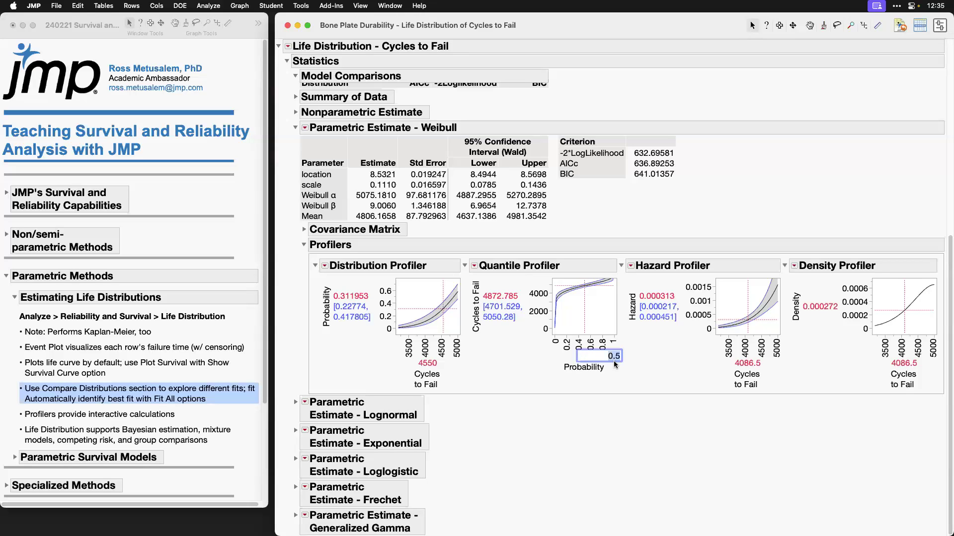
pyautogui.write('.1')
pyautogui.press('Return')
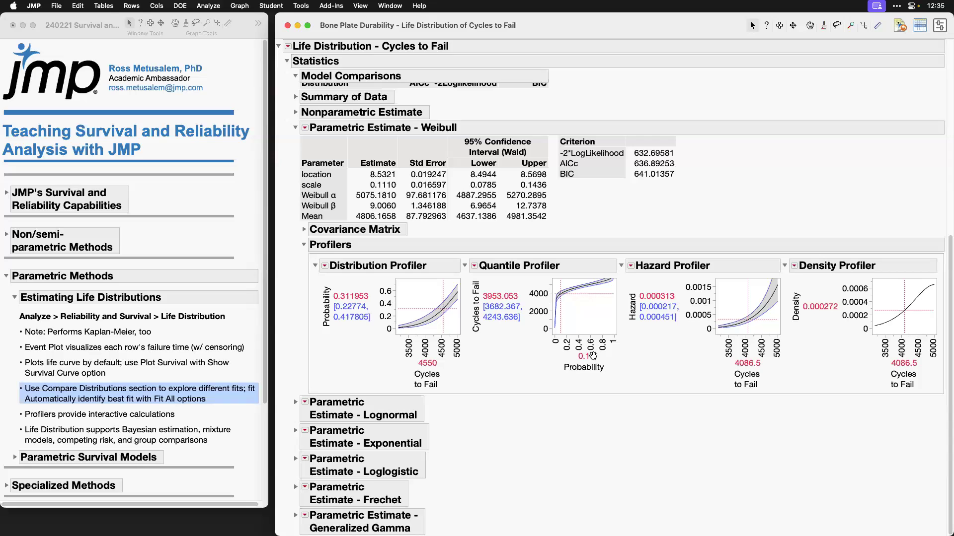
# Step: Move the Weibull Hazard Profiler to 3707 cycles and extend the Density Profiler's cycles axis past 7000
pyautogui.click(740, 331)
pyautogui.moveTo(743, 331); pyautogui.dragTo(732, 328)
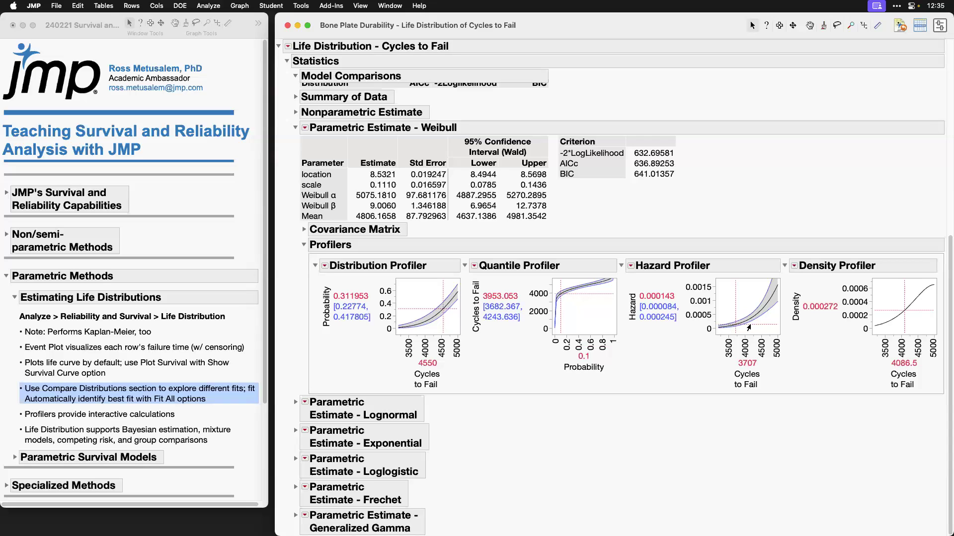
pyautogui.moveTo(931, 344); pyautogui.dragTo(841, 346)
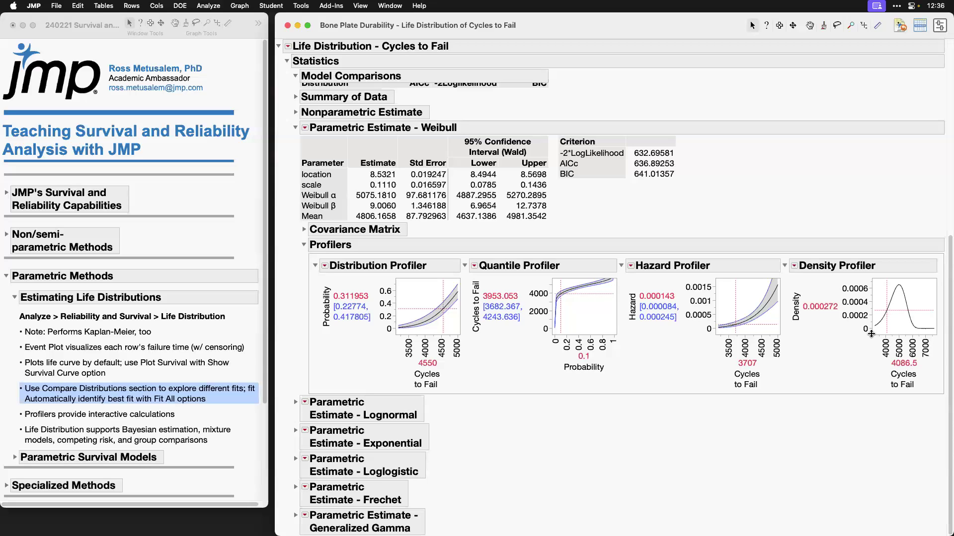
# Step: Highlight the journal notes on profilers and Bayesian estimation, and review the report's mixture fitting and Weibull Bayesian estimation options
pyautogui.click(132, 419)
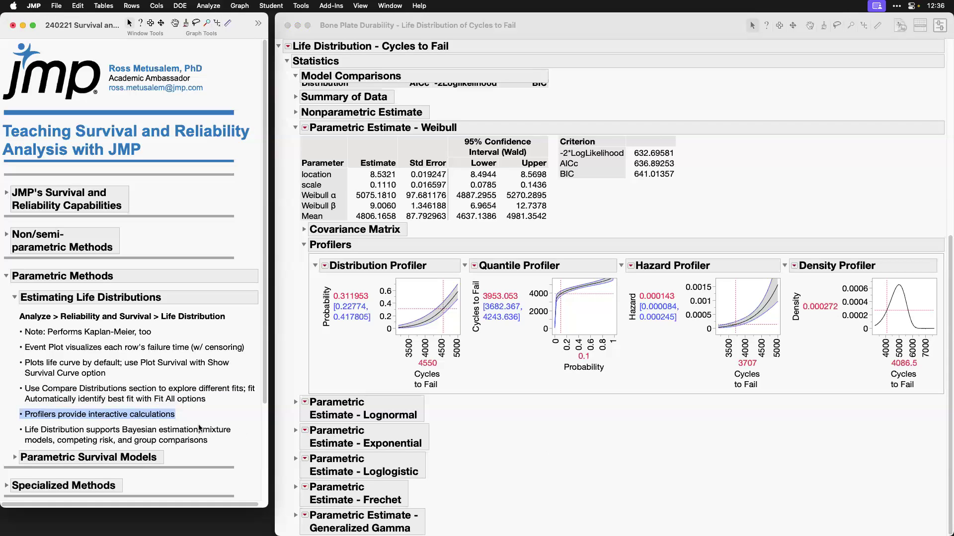
pyautogui.click(165, 431)
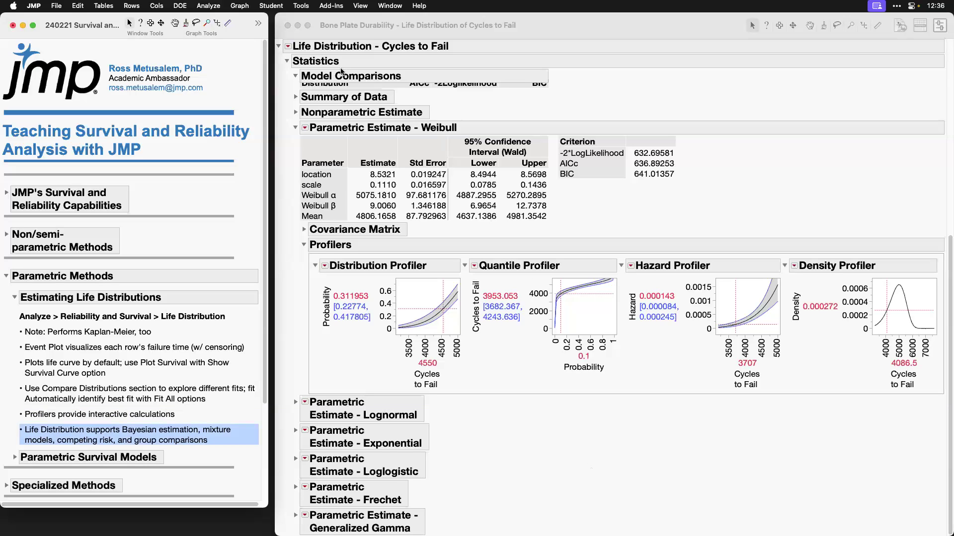
pyautogui.click(288, 47)
pyautogui.click(288, 47)
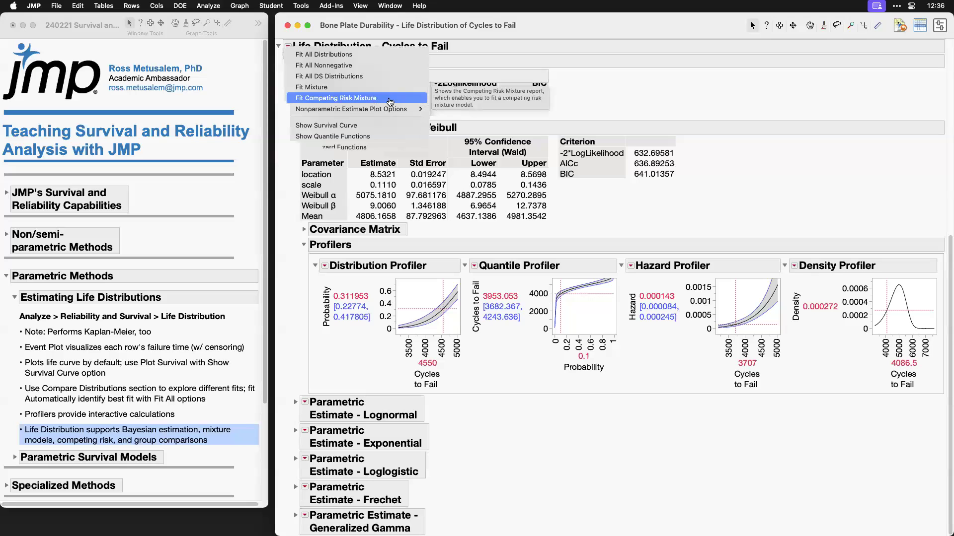
pyautogui.click(668, 78)
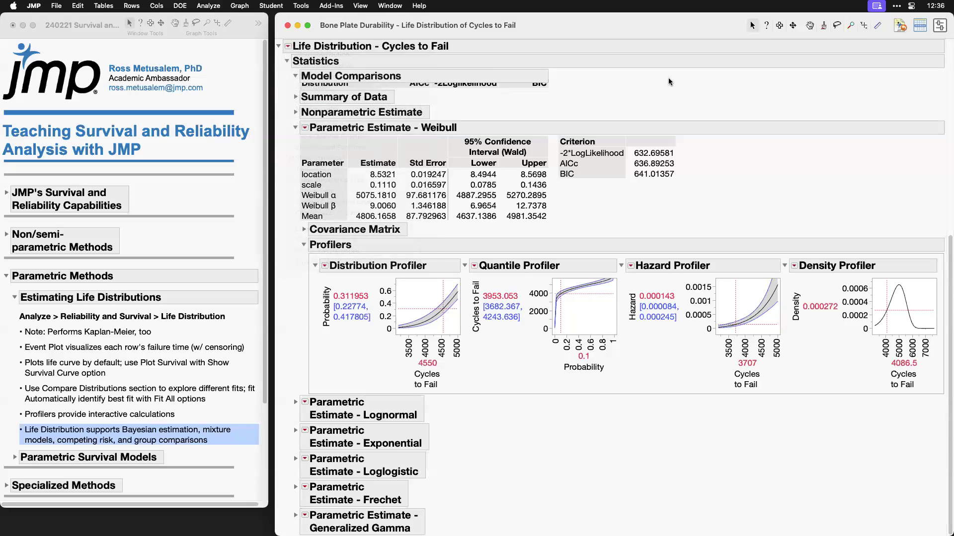
pyautogui.click(305, 130)
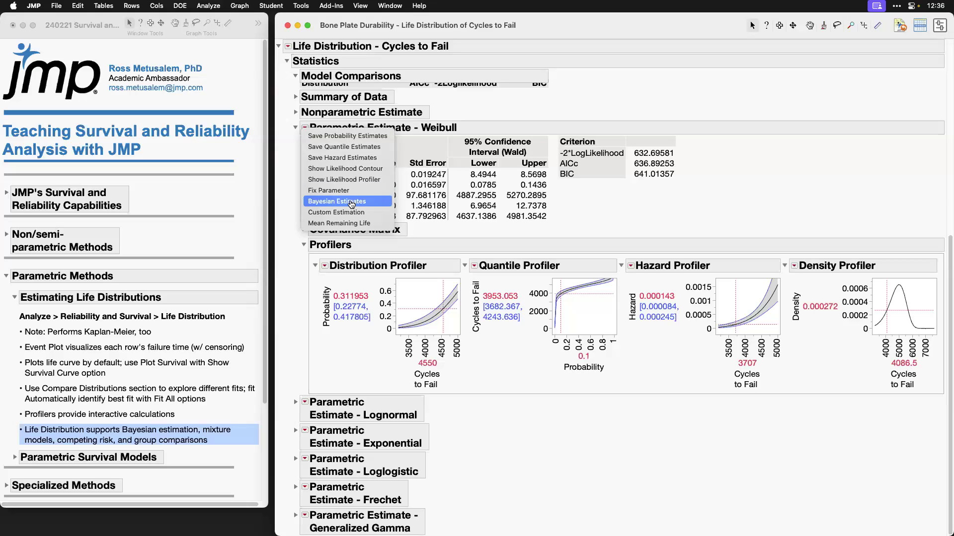
pyautogui.click(633, 89)
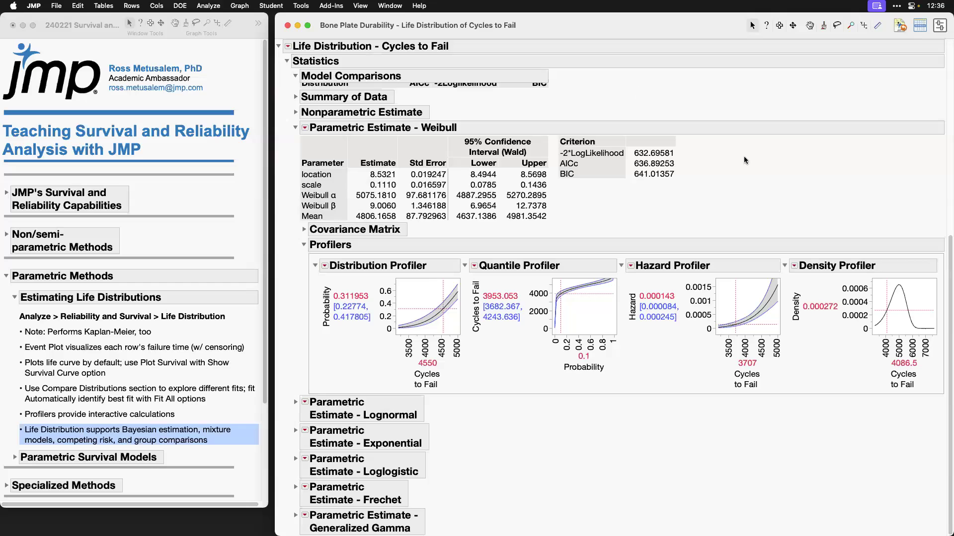
# Step: Collapse Compare Distributions and expand the Event Plot at the start of the Cycles to Fail report
pyautogui.moveTo(948, 286); pyautogui.dragTo(947, 57)
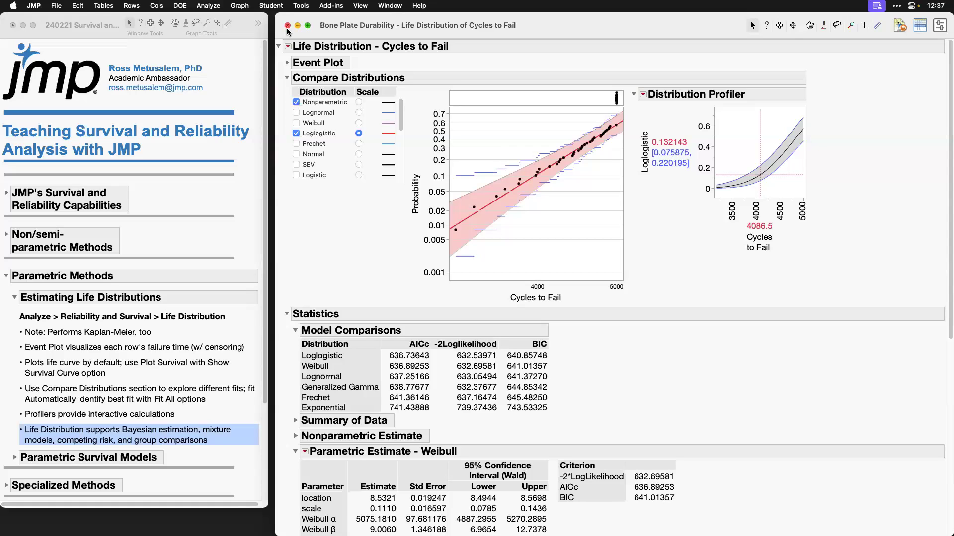
pyautogui.click(286, 76)
pyautogui.click(287, 63)
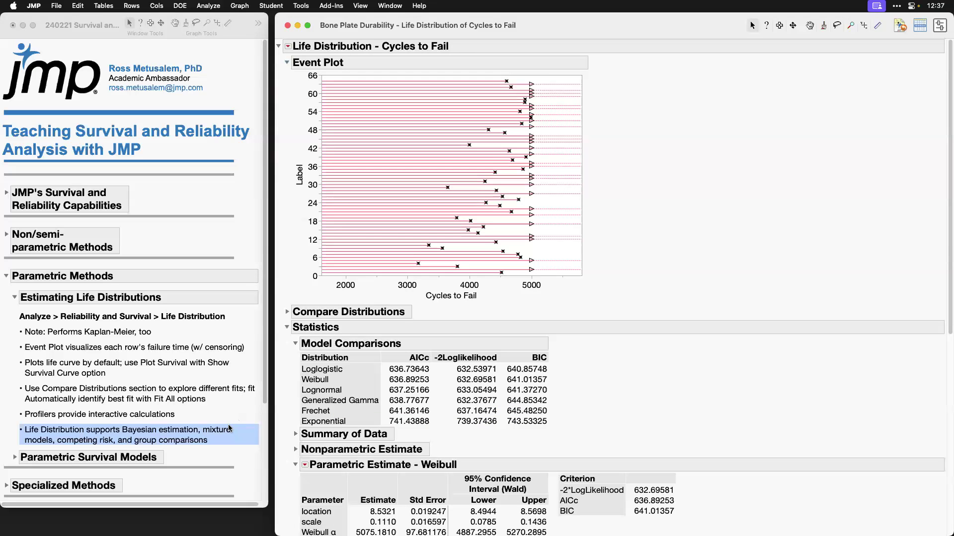
# Step: Collapse the Estimating Life Distributions notes in the journal and close the Bone Plate Durability Life Distribution report
pyautogui.click(214, 436)
pyautogui.click(14, 297)
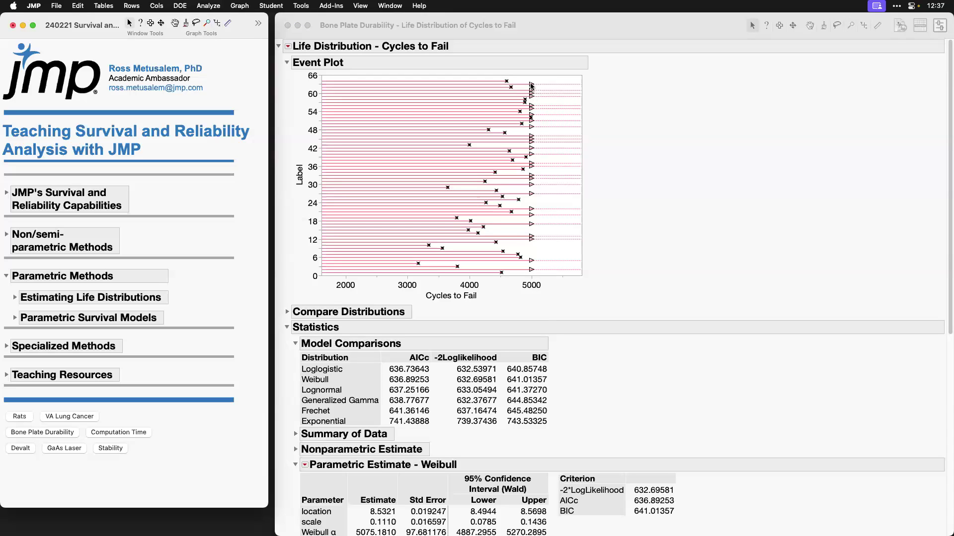
pyautogui.click(288, 27)
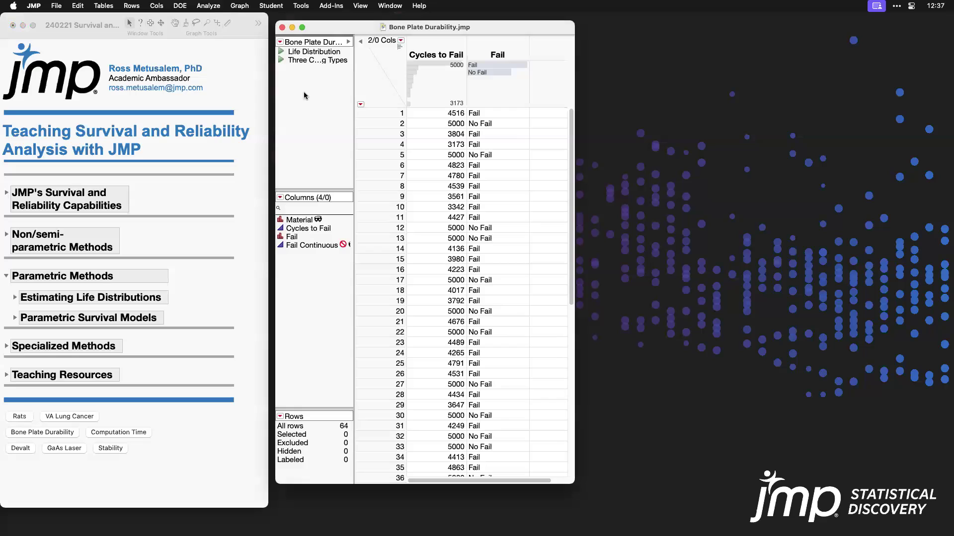
# Step: Open the Bone Plate Durability Three Censoring Types table from its saved script, enlarge its window to show more rows, and widen Cycles 2
pyautogui.click(281, 61)
pyautogui.moveTo(435, 37); pyautogui.dragTo(454, 19)
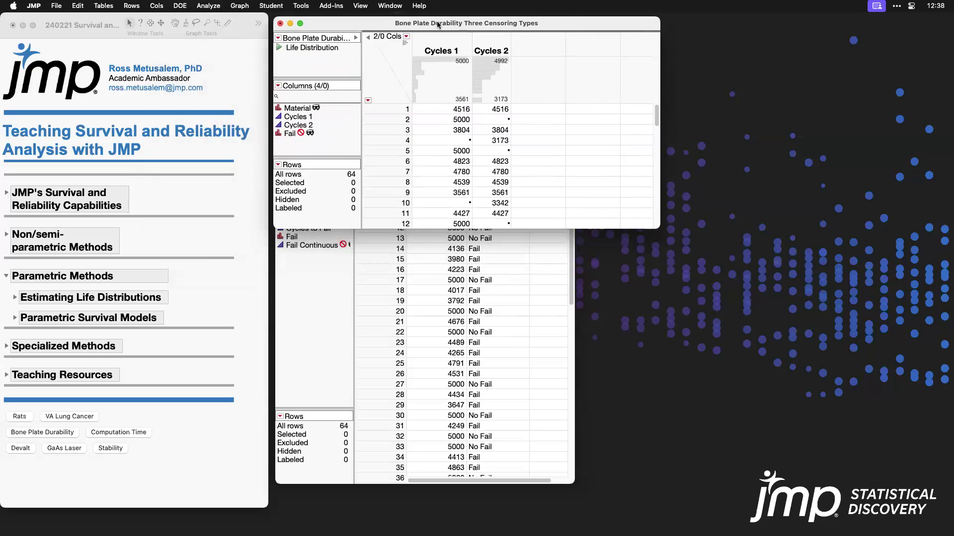
pyautogui.moveTo(657, 229); pyautogui.dragTo(584, 498)
pyautogui.moveTo(511, 41); pyautogui.dragTo(531, 43)
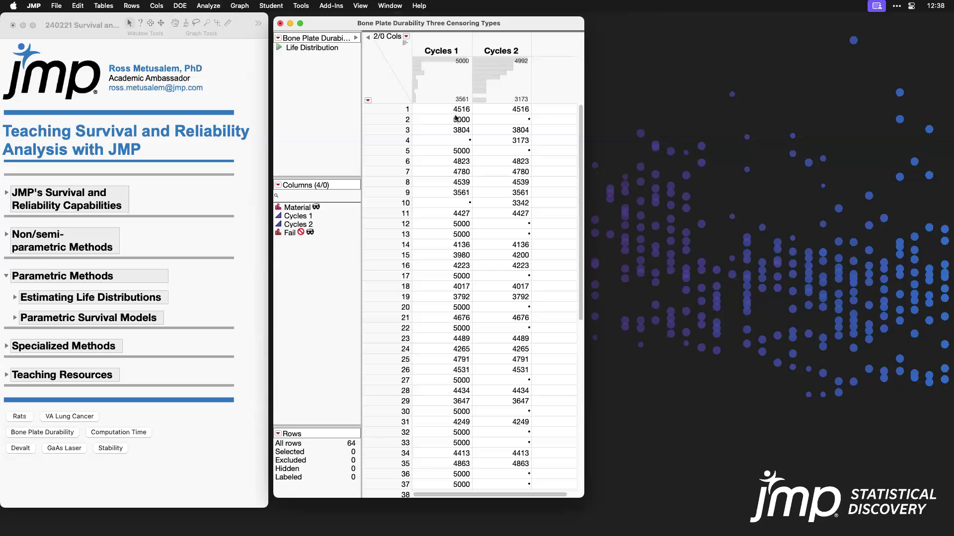
# Step: Run the saved Life Distribution script on the three-censoring-types table and place the report beside the data
pyautogui.click(278, 49)
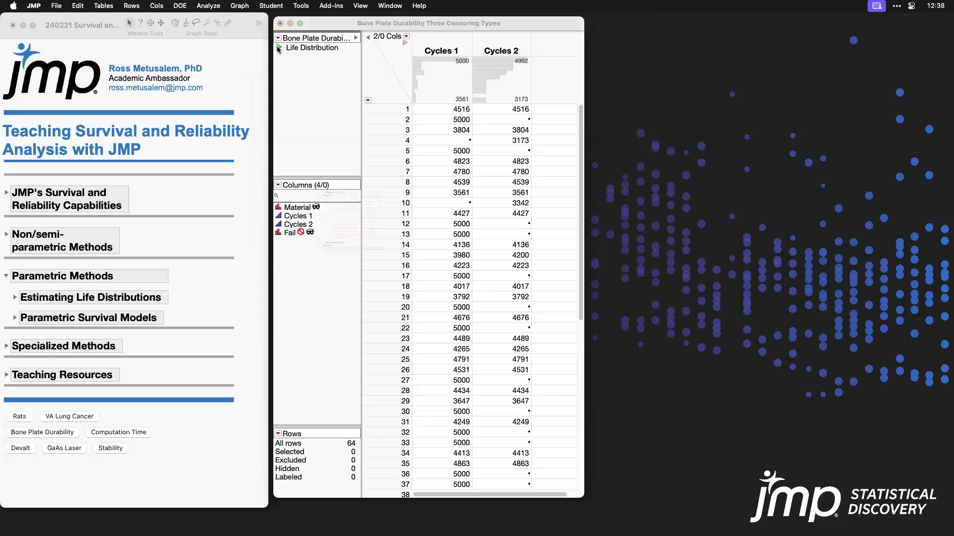
pyautogui.moveTo(272, 68); pyautogui.dragTo(665, 28)
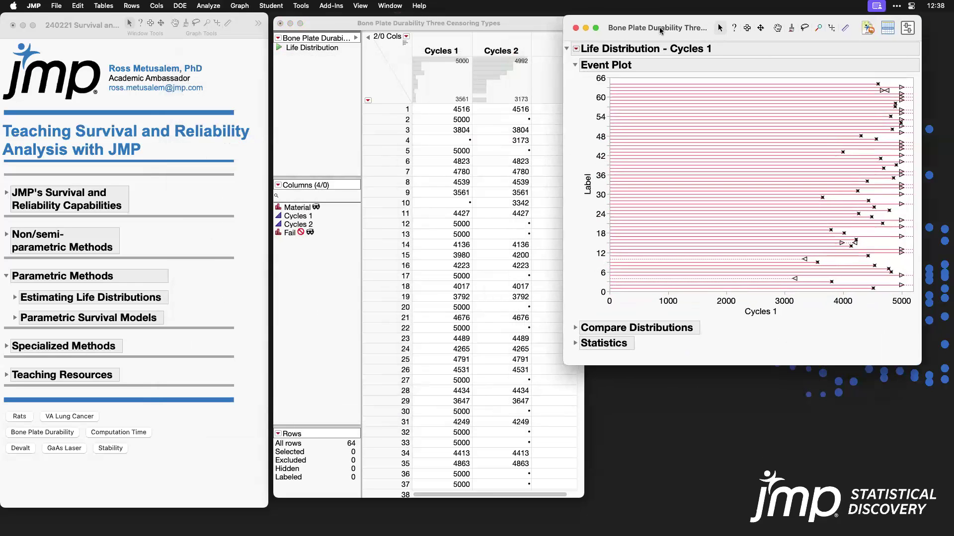
# Step: Set up a Life Distribution launch with Cycles 1 and Cycles 2 as the time-to-event columns, and dismiss it
pyautogui.click(200, 6)
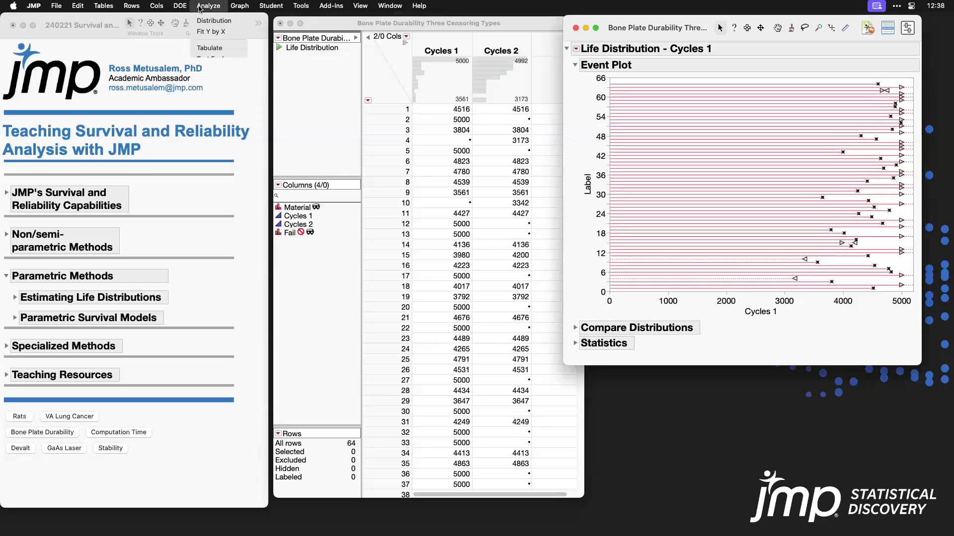
pyautogui.moveTo(250, 162)
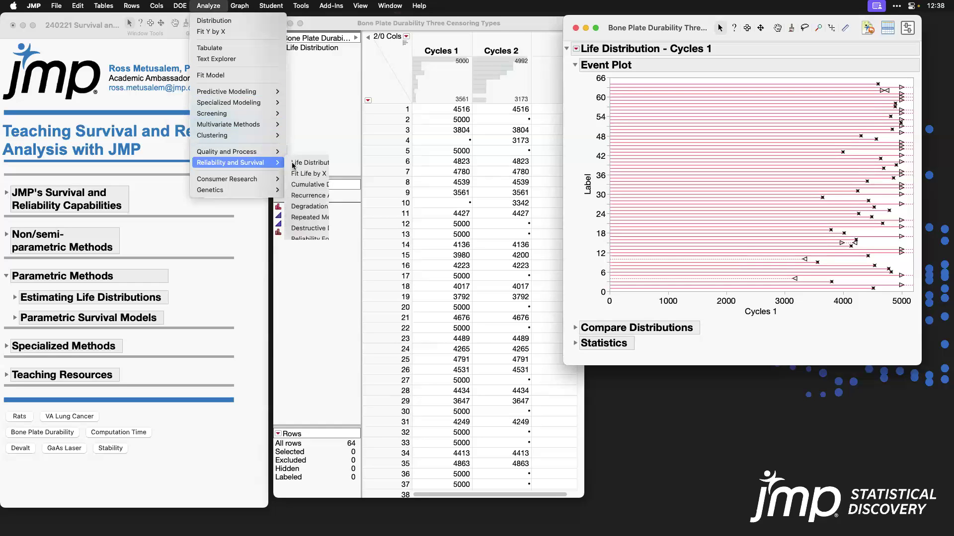
pyautogui.click(339, 168)
pyautogui.moveTo(352, 177); pyautogui.dragTo(351, 195)
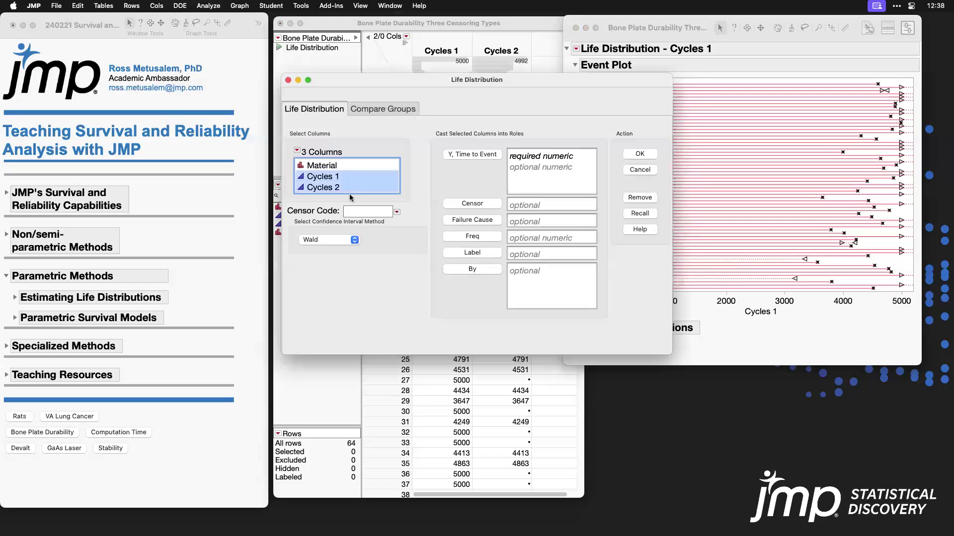
pyautogui.click(479, 154)
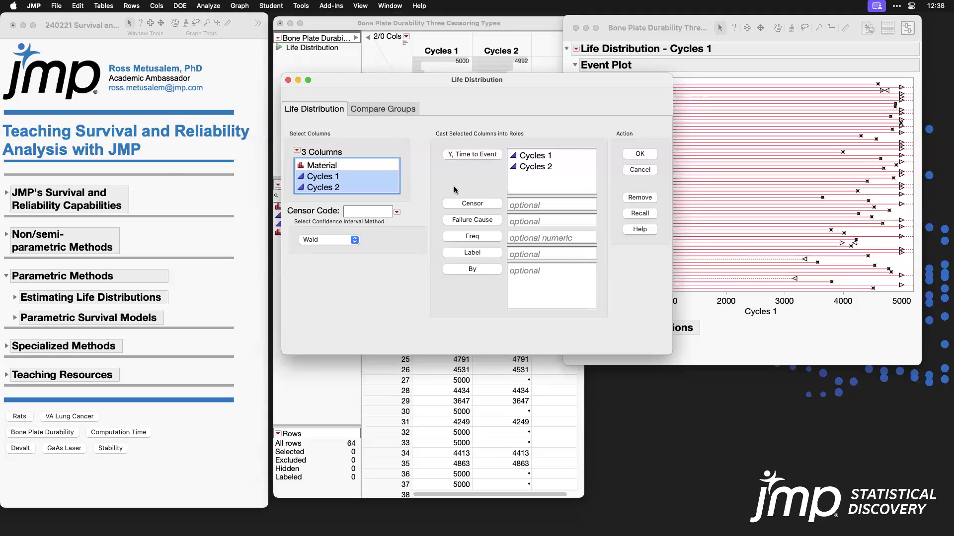
pyautogui.click(642, 170)
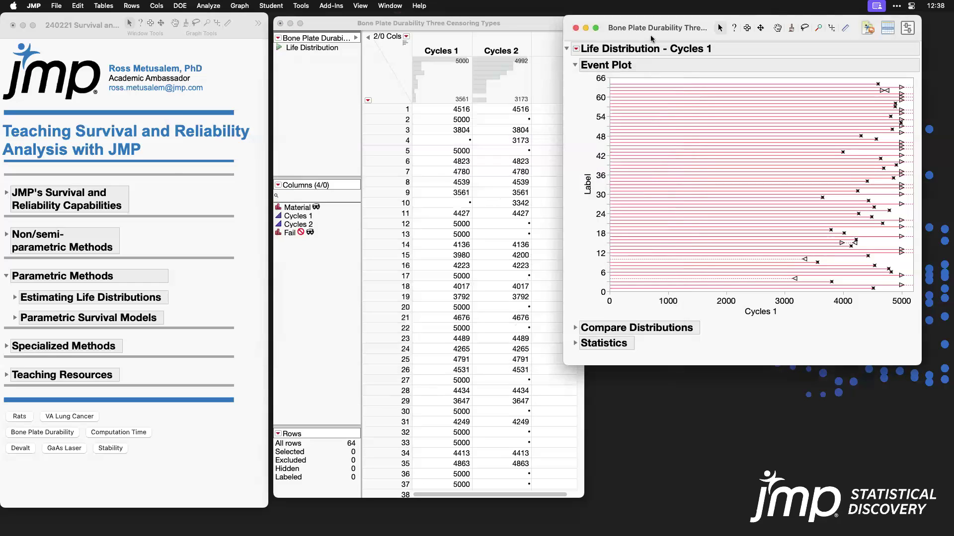
# Step: Shift the Event Plot's cycles axis past 6000 and highlight the markers of rows 1, 2, 4 and 15 to compare their censoring
pyautogui.moveTo(753, 299); pyautogui.dragTo(694, 303)
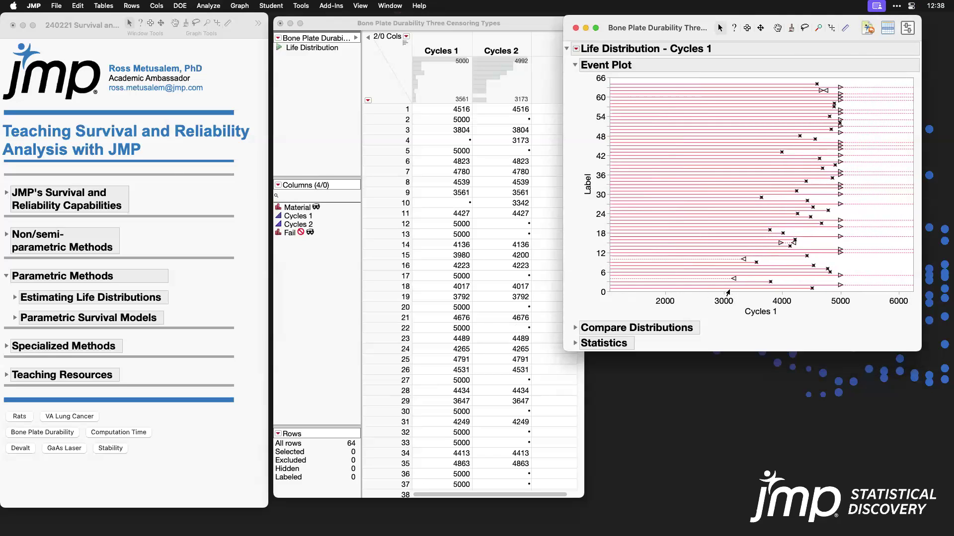
pyautogui.click(811, 288)
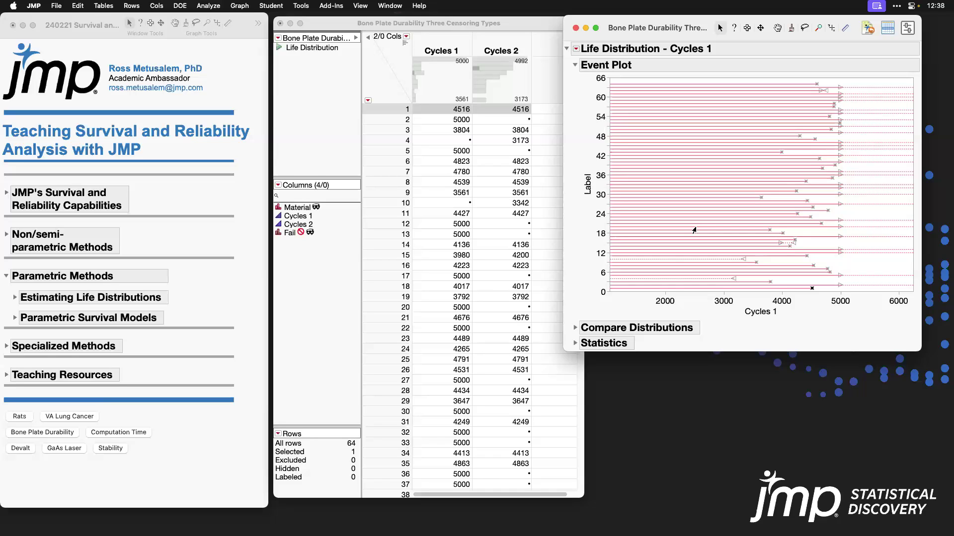
pyautogui.click(840, 285)
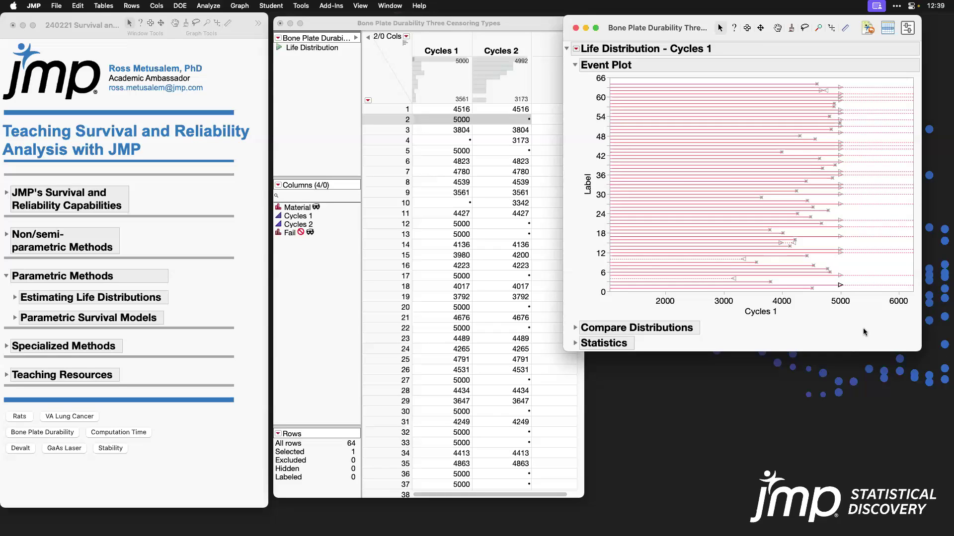
pyautogui.click(731, 280)
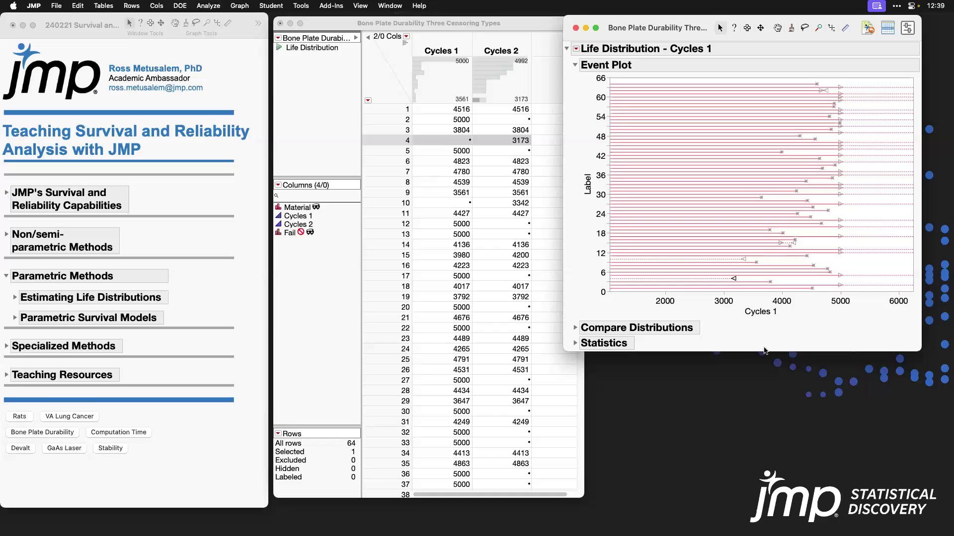
pyautogui.click(780, 245)
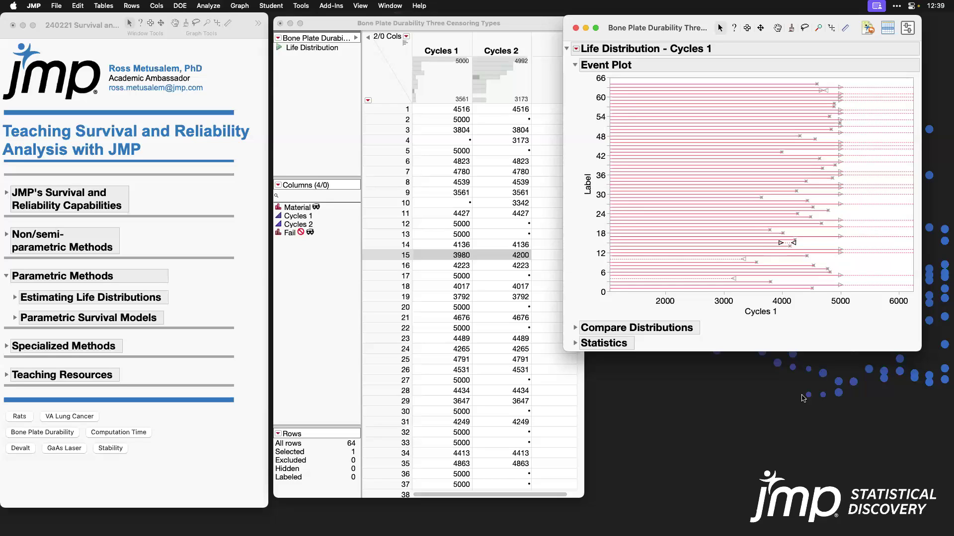
pyautogui.click(811, 289)
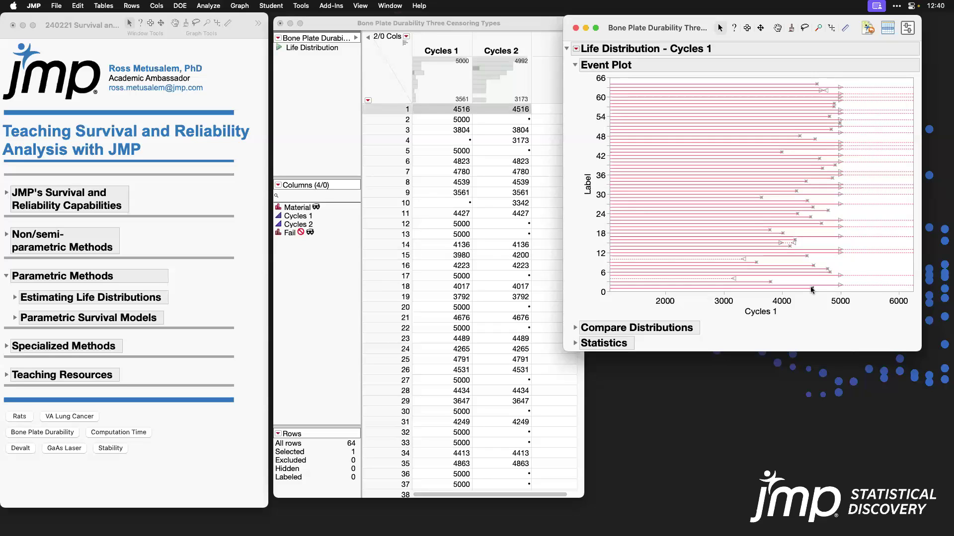
pyautogui.click(840, 286)
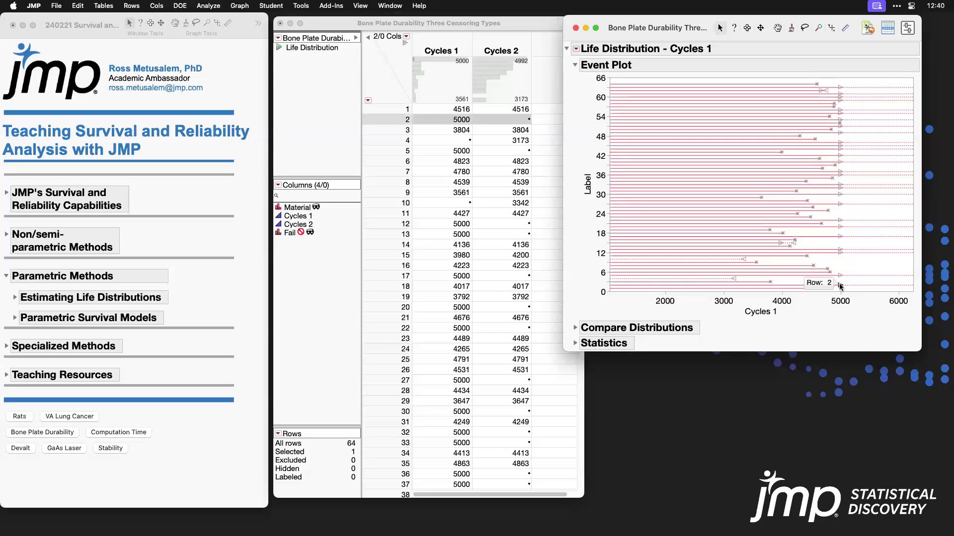
pyautogui.click(733, 280)
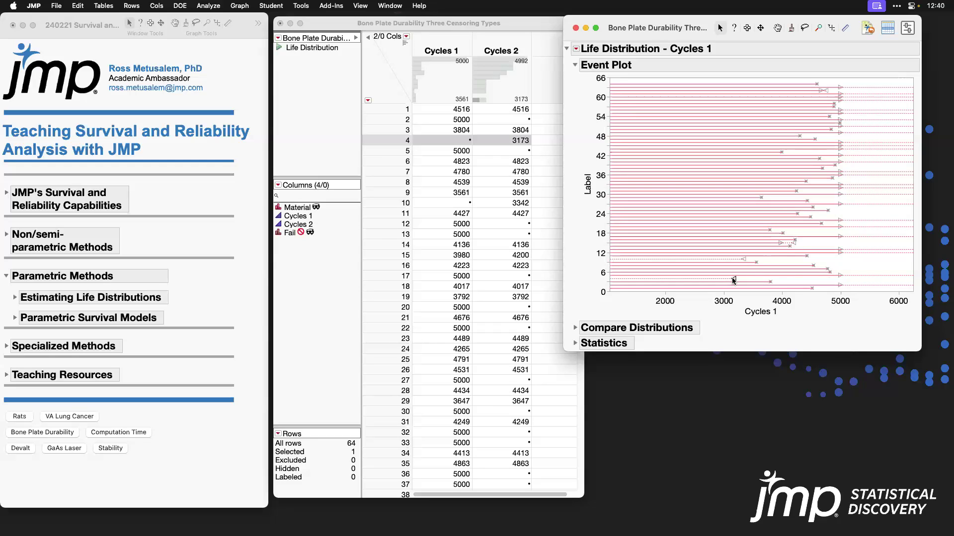
pyautogui.click(780, 243)
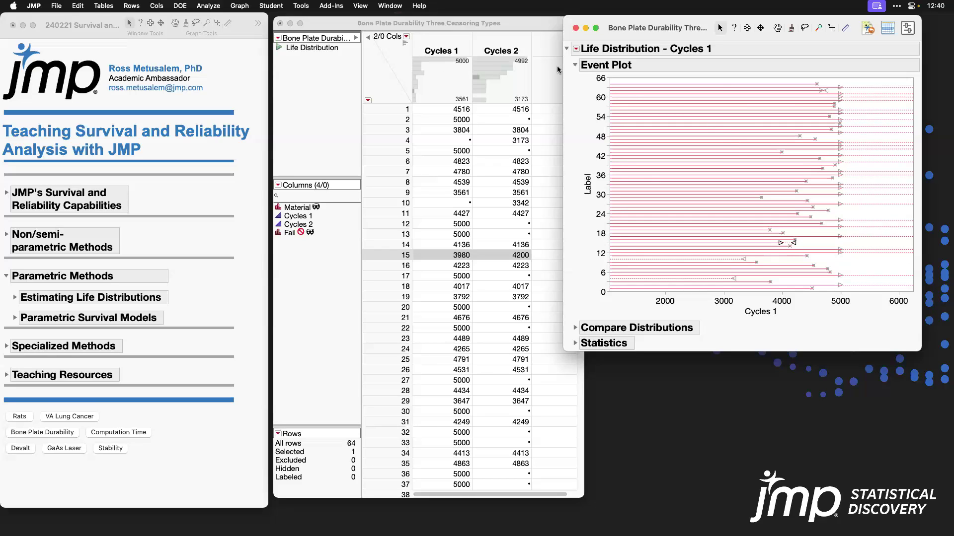
# Step: Reopen the report's launch settings to review the censor and time-to-event roles, and dismiss them
pyautogui.click(576, 48)
pyautogui.moveTo(624, 246)
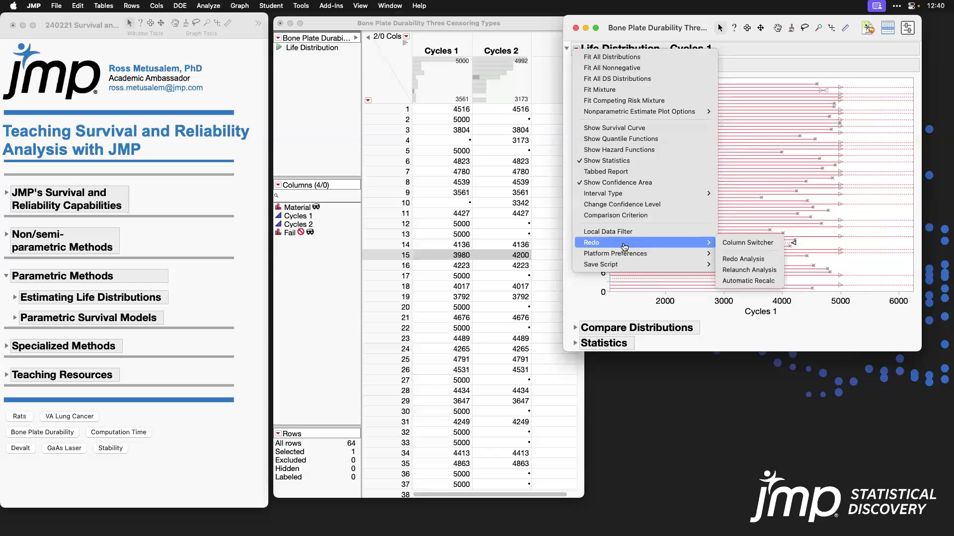
pyautogui.click(748, 270)
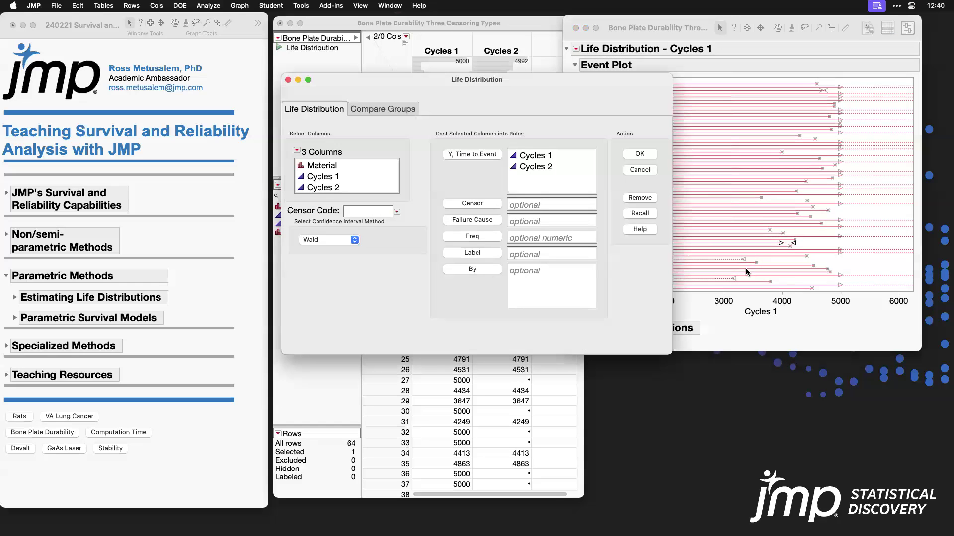
pyautogui.moveTo(435, 194)
pyautogui.mouseDown()
pyautogui.moveTo(443, 214)
pyautogui.moveTo(581, 219)
pyautogui.moveTo(602, 194)
pyautogui.moveTo(436, 195)
pyautogui.mouseUp()
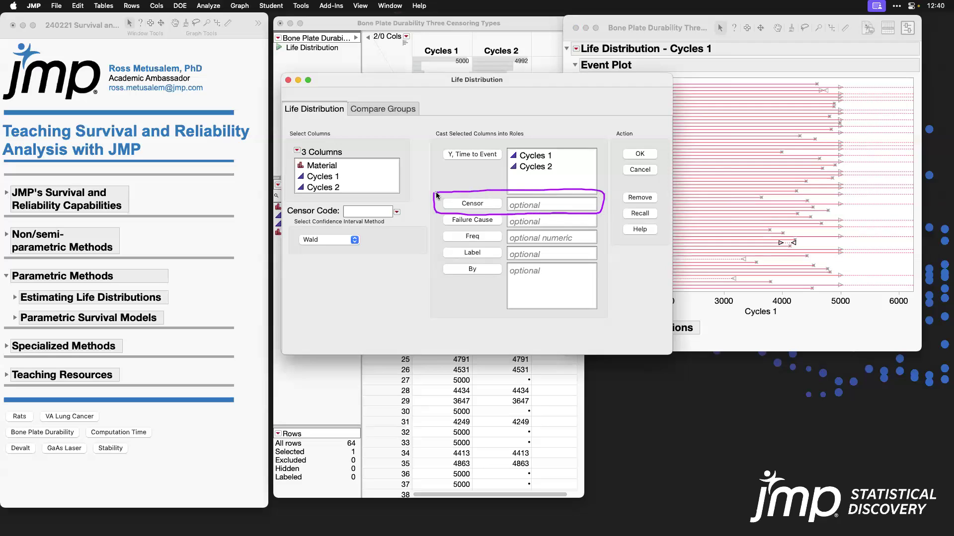
pyautogui.click(553, 167)
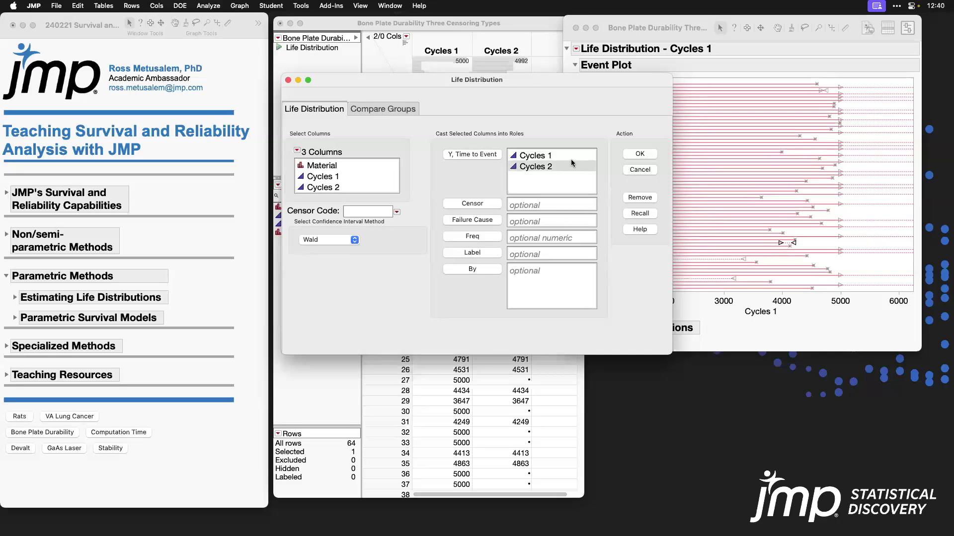
pyautogui.click(640, 169)
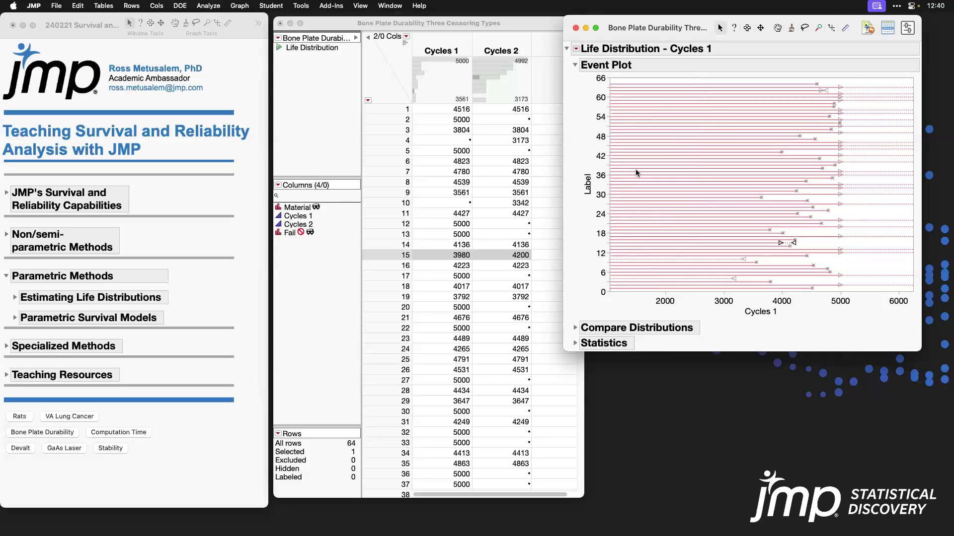
# Step: Close the Life Distribution report and both Bone Plate Durability tables without saving, and expand the Parametric Survival Models notes in the journal
pyautogui.click(578, 27)
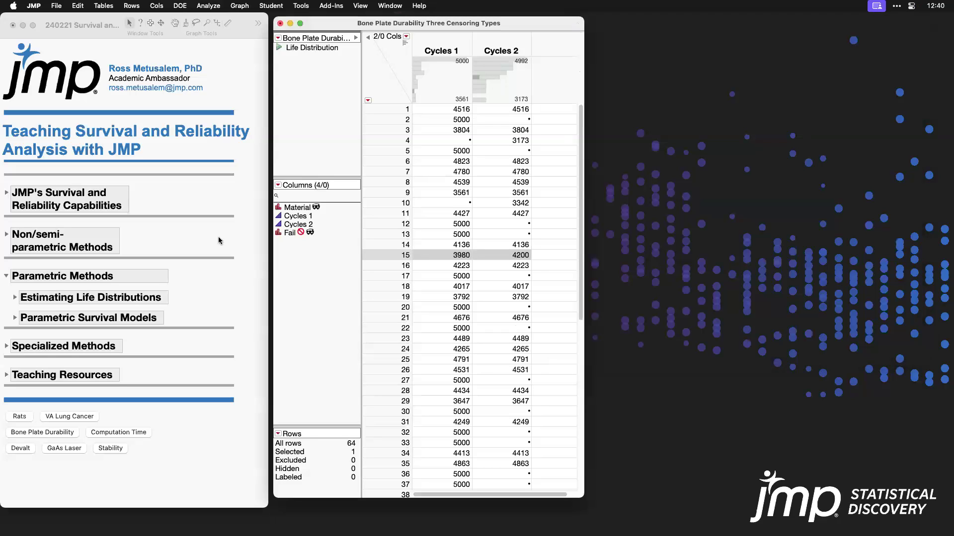
pyautogui.click(227, 281)
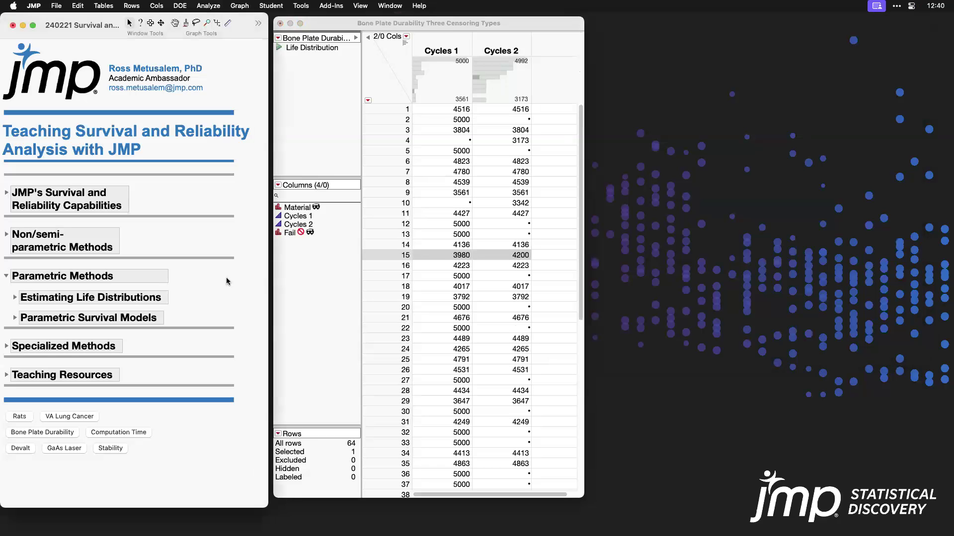
pyautogui.click(15, 318)
pyautogui.click(339, 25)
pyautogui.click(280, 26)
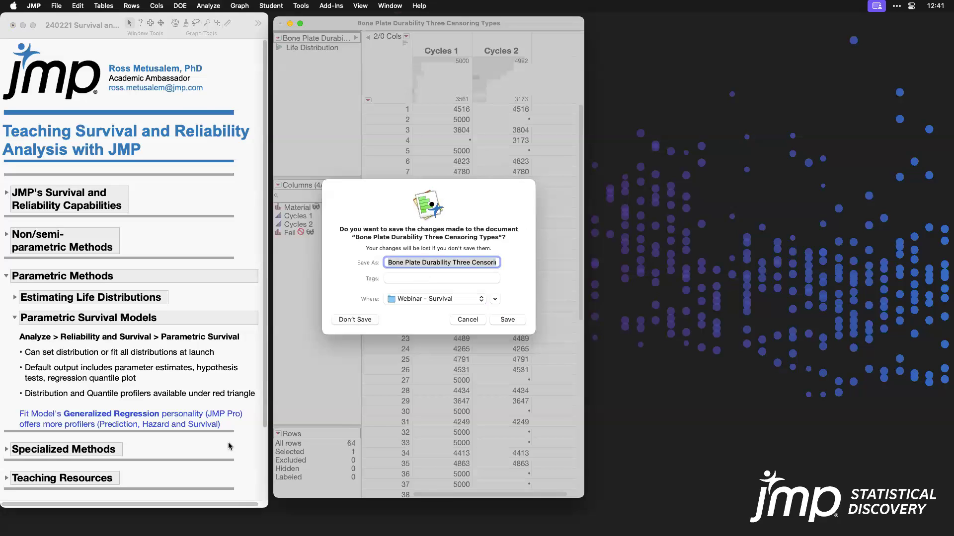
pyautogui.press('super+BackSpace')
pyautogui.scroll(-5, 265, 321)
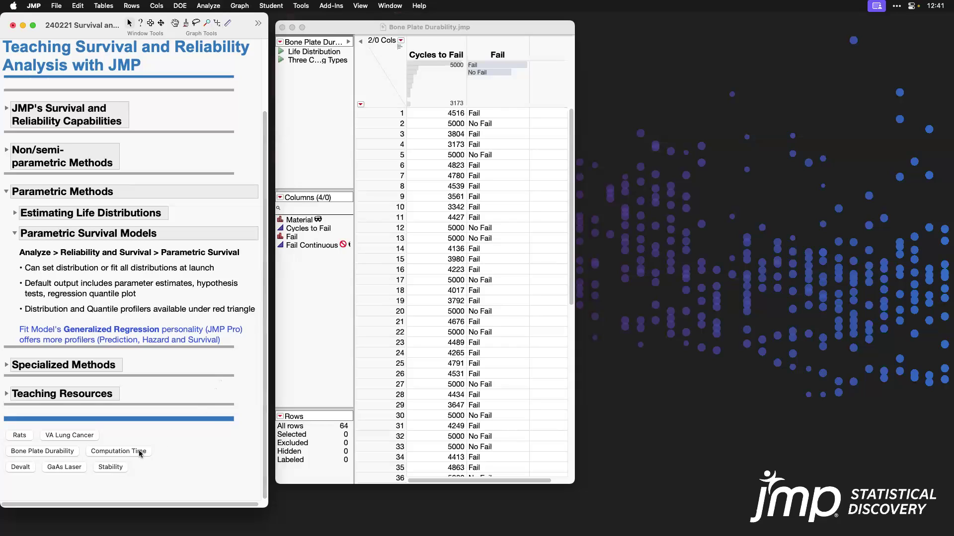
pyautogui.click(282, 27)
# Step: Open the Computation Time data table from the journal and view its Reference table variable
pyautogui.click(149, 453)
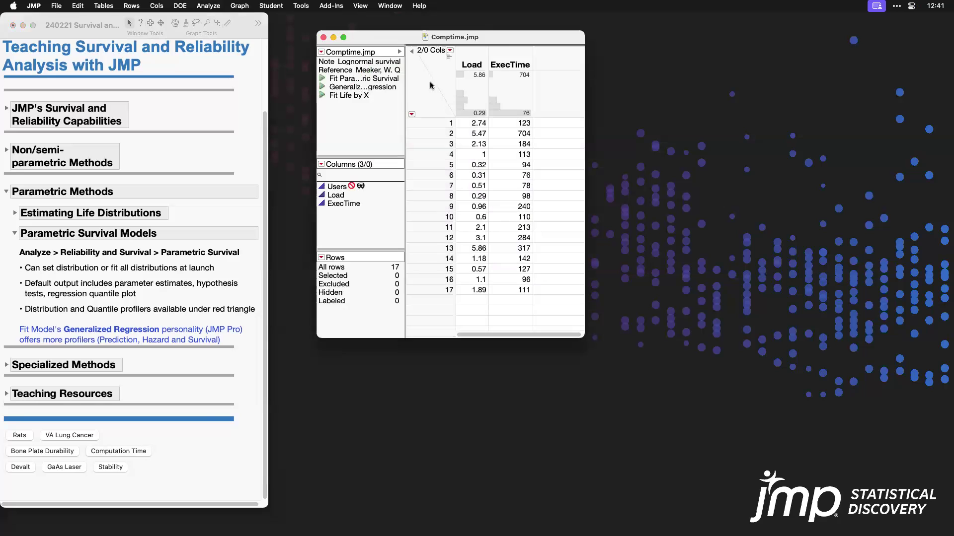
pyautogui.moveTo(514, 38); pyautogui.dragTo(504, 36)
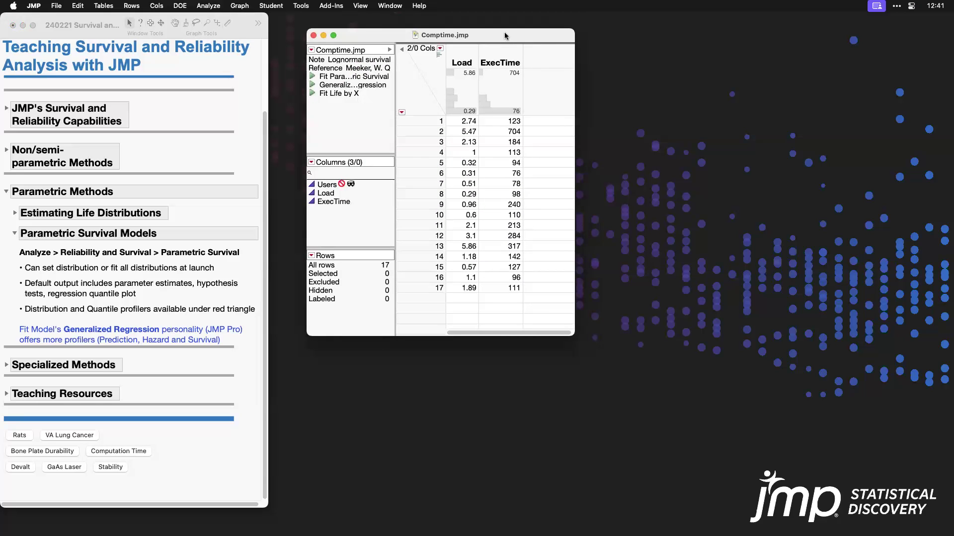
pyautogui.doubleClick(331, 69)
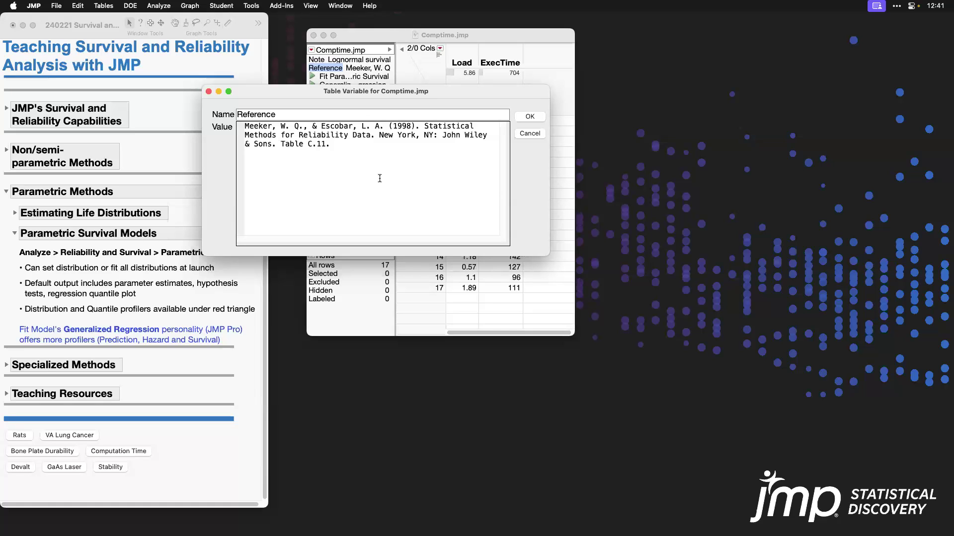
pyautogui.click(539, 136)
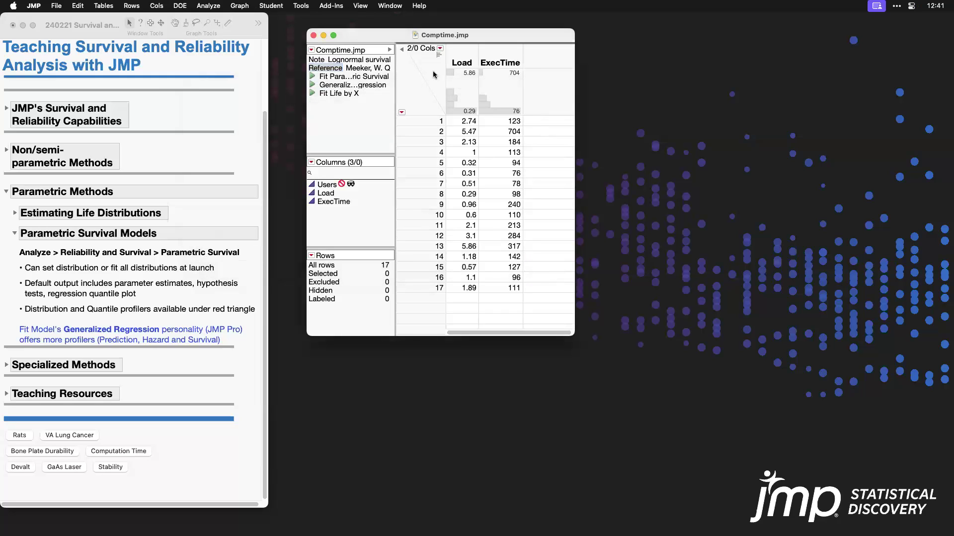
# Step: Highlight the ExecTime and Load columns in turn to examine the response and the predictor, and clear the selection
pyautogui.click(512, 56)
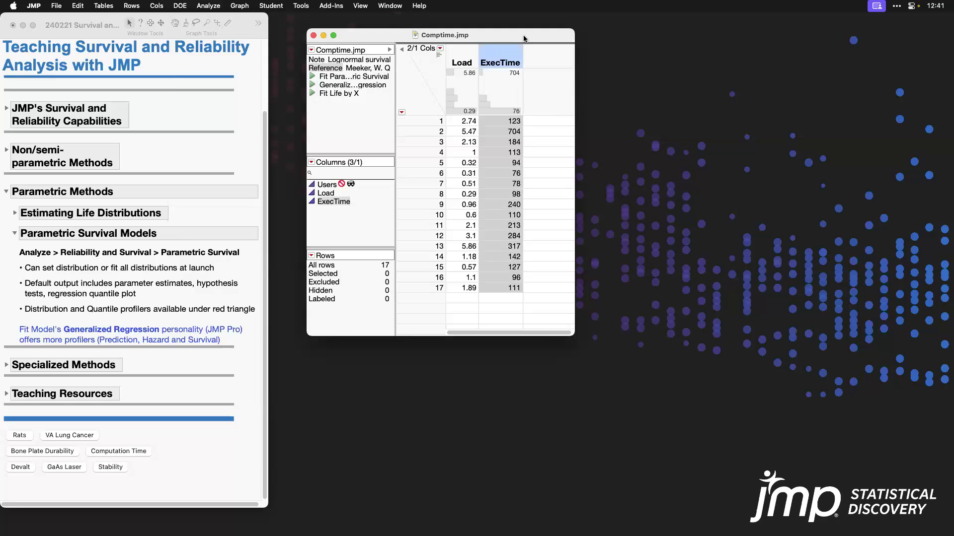
pyautogui.click(450, 55)
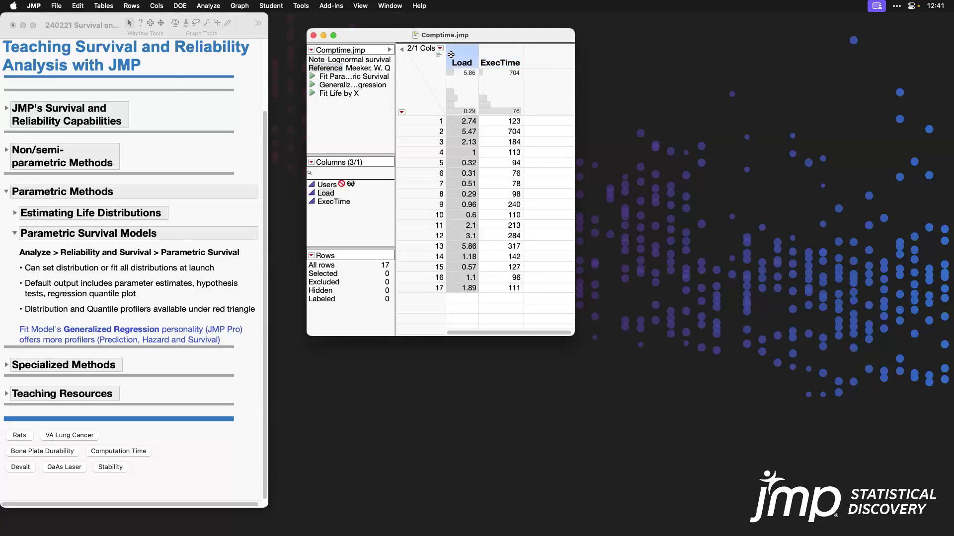
pyautogui.click(436, 82)
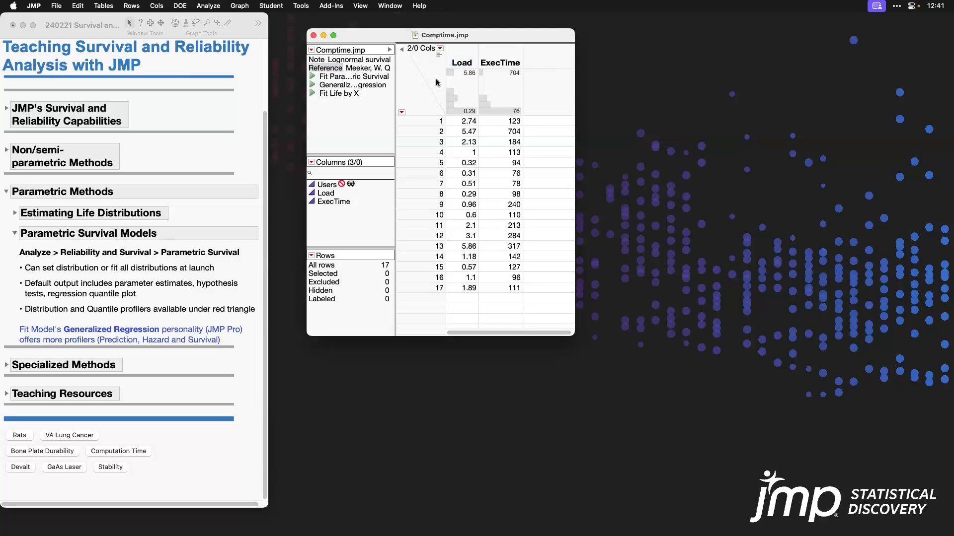
pyautogui.click(468, 51)
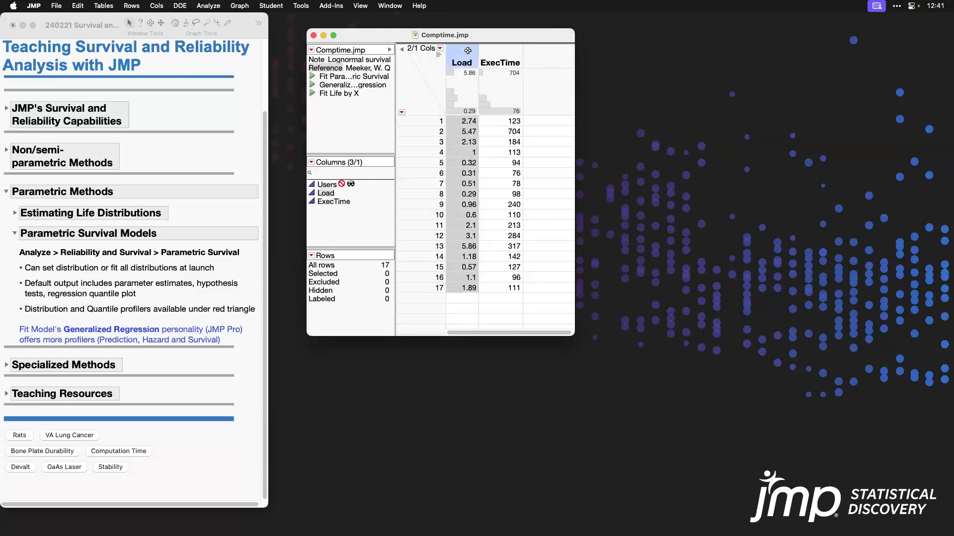
pyautogui.click(497, 57)
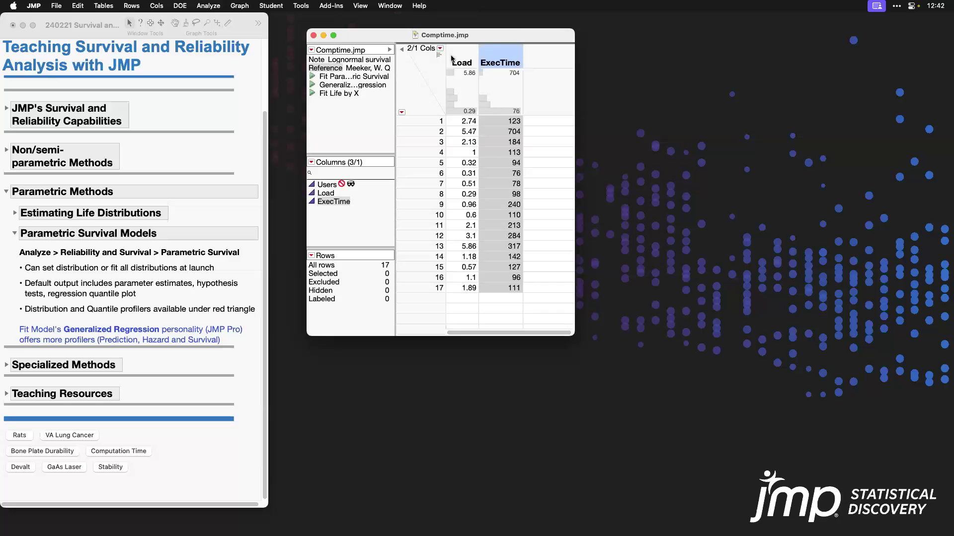
pyautogui.click(431, 75)
# Step: Run the saved Fit Parametric Survival script on the Comptime table and examine the report's distribution and parameter estimates
pyautogui.click(313, 76)
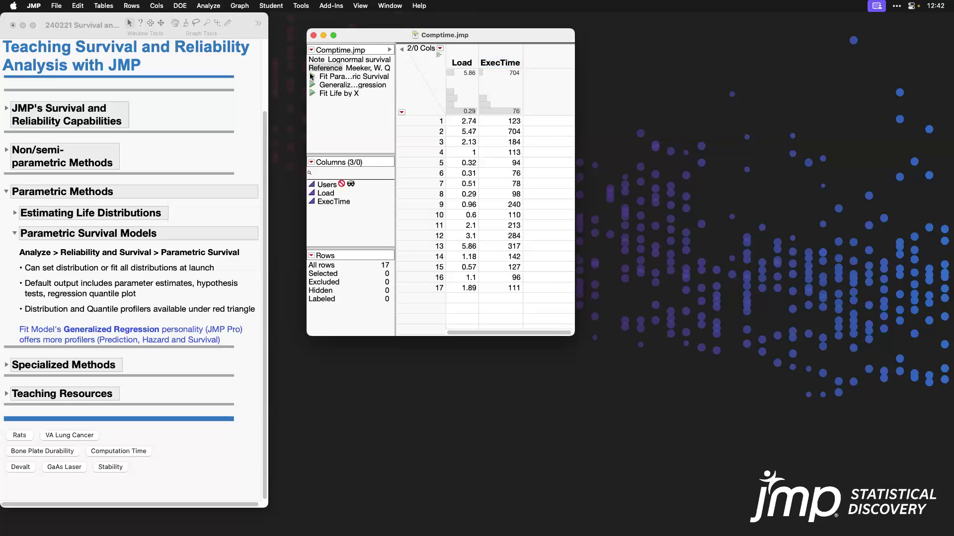
pyautogui.moveTo(347, 34); pyautogui.dragTo(454, 35)
pyautogui.moveTo(387, 104)
pyautogui.mouseDown()
pyautogui.moveTo(432, 101)
pyautogui.moveTo(413, 85)
pyautogui.moveTo(338, 82)
pyautogui.moveTo(347, 105)
pyautogui.moveTo(406, 104)
pyautogui.mouseUp()
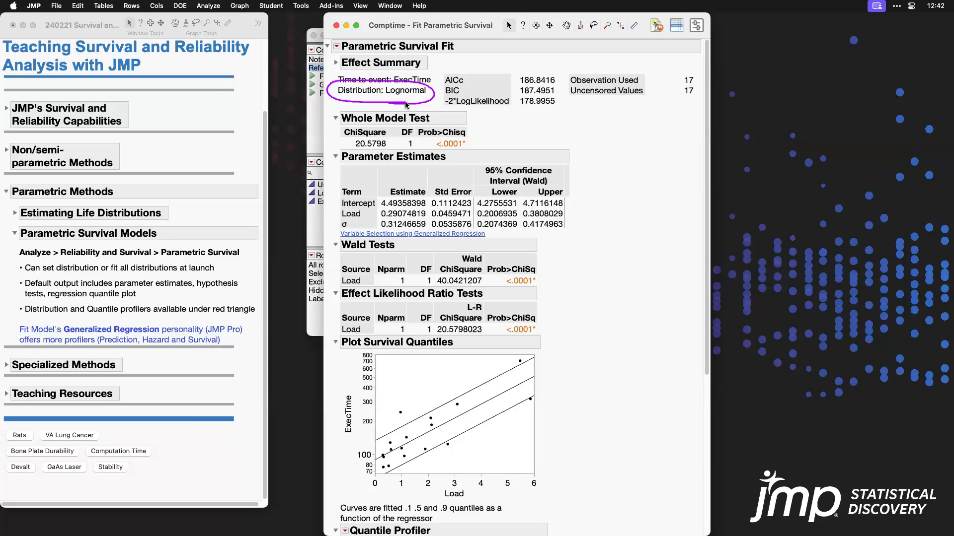
pyautogui.moveTo(337, 199)
pyautogui.mouseDown()
pyautogui.moveTo(338, 233)
pyautogui.moveTo(430, 236)
pyautogui.moveTo(430, 194)
pyautogui.moveTo(336, 190)
pyautogui.mouseUp()
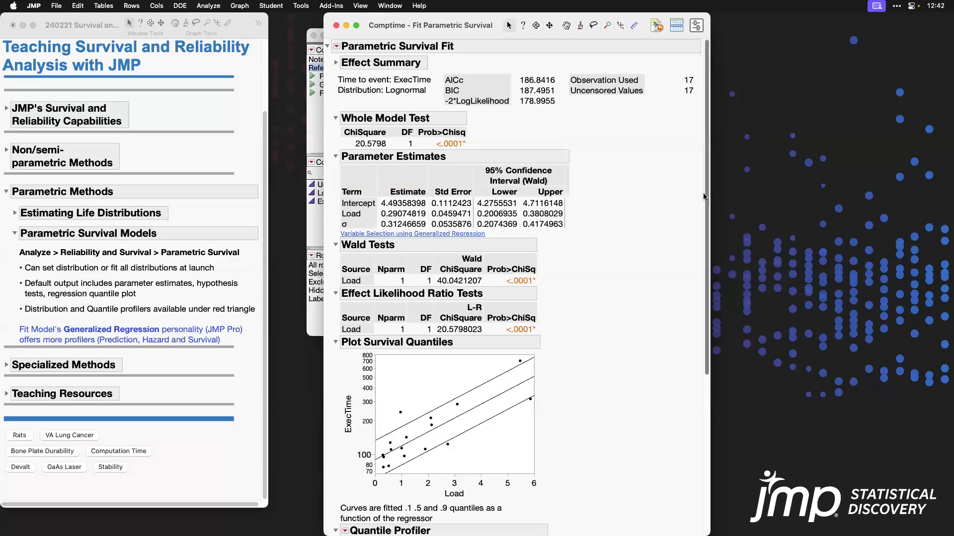
# Step: Set the Quantile Profiler's failure probability to 0.5 and its load to 2.5, and close the lognormal fit report
pyautogui.scroll(-5, 709, 195)
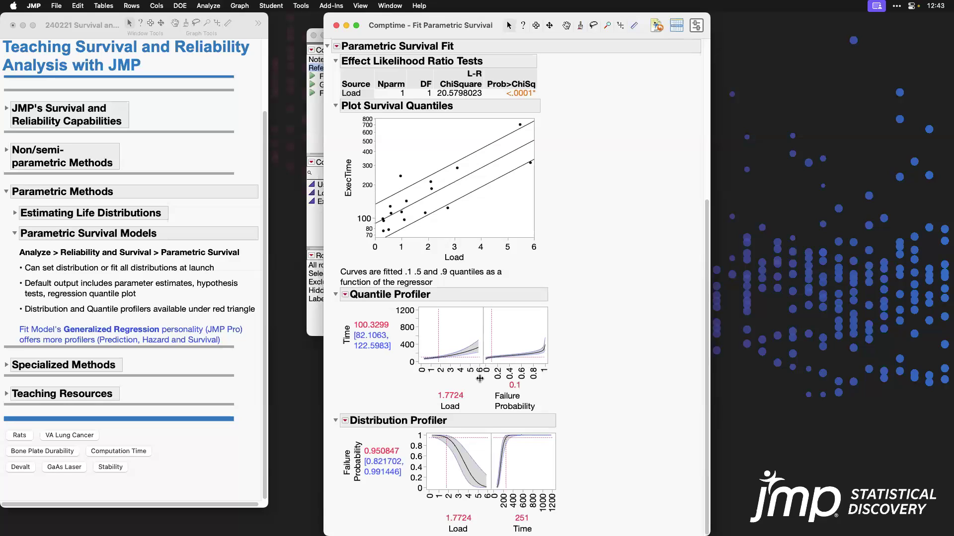
pyautogui.click(513, 385)
pyautogui.write('0.5')
pyautogui.press('Return')
pyautogui.click(458, 395)
pyautogui.write('2.5')
pyautogui.press('Return')
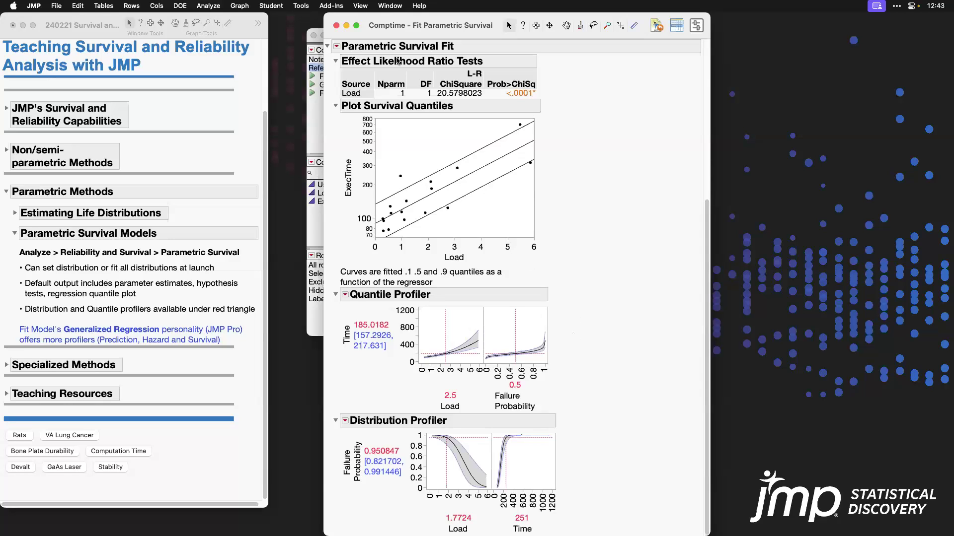
pyautogui.click(336, 26)
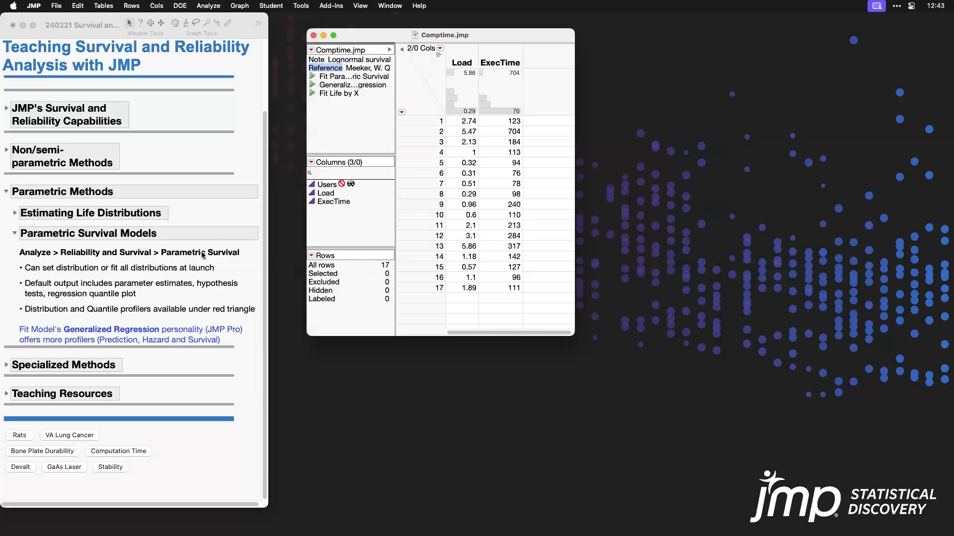
# Step: Highlight the journal note on where Parametric Survival is found and launch Fit Parametric Survival for the Comptime table
pyautogui.click(201, 252)
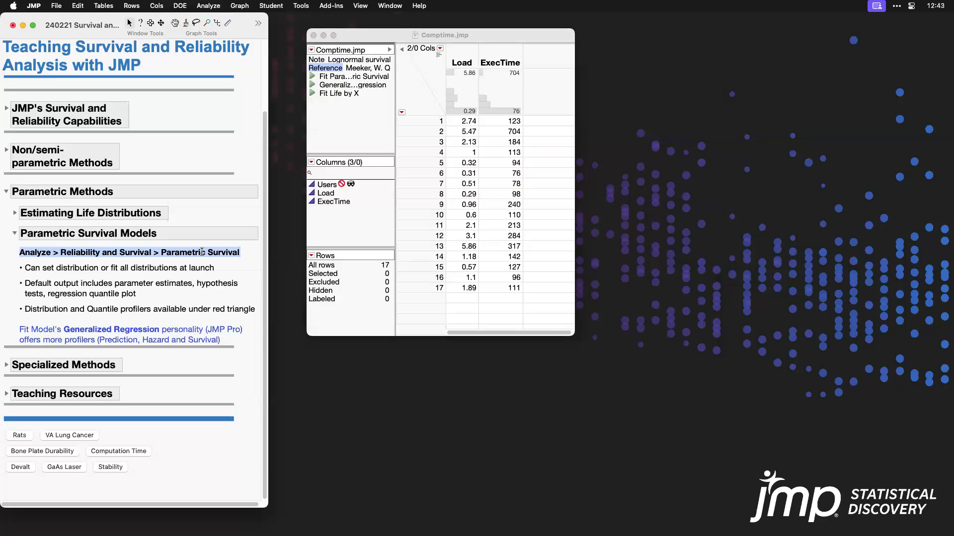
pyautogui.click(214, 6)
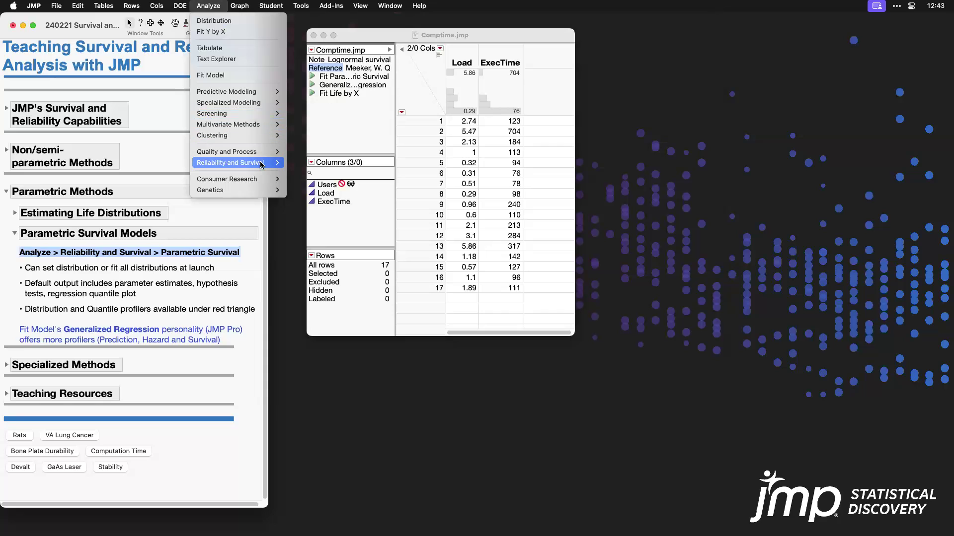
pyautogui.moveTo(262, 163)
pyautogui.click(358, 294)
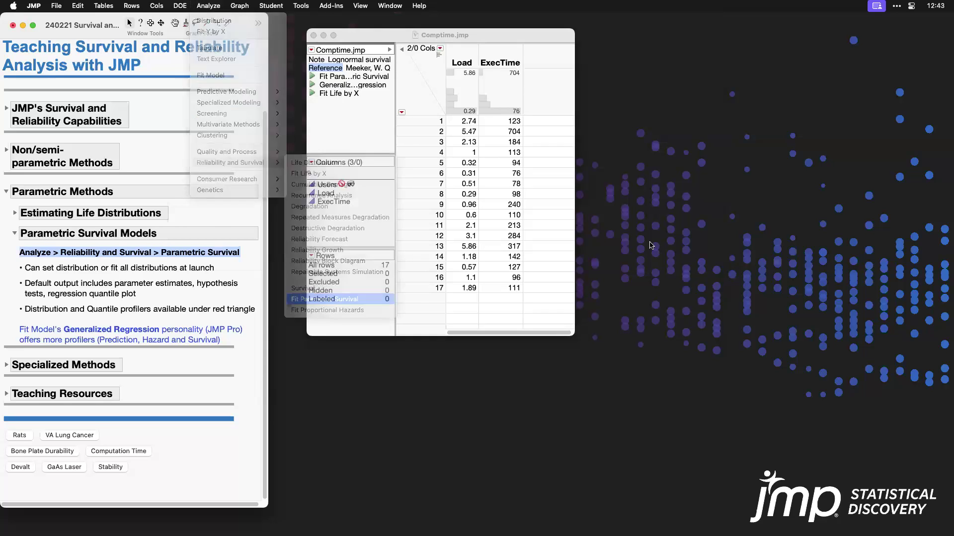
pyautogui.moveTo(400, 35); pyautogui.dragTo(447, 47)
# Step: Assign ExecTime as the time to event and add Load as a location effect
pyautogui.click(376, 109)
pyautogui.click(362, 116)
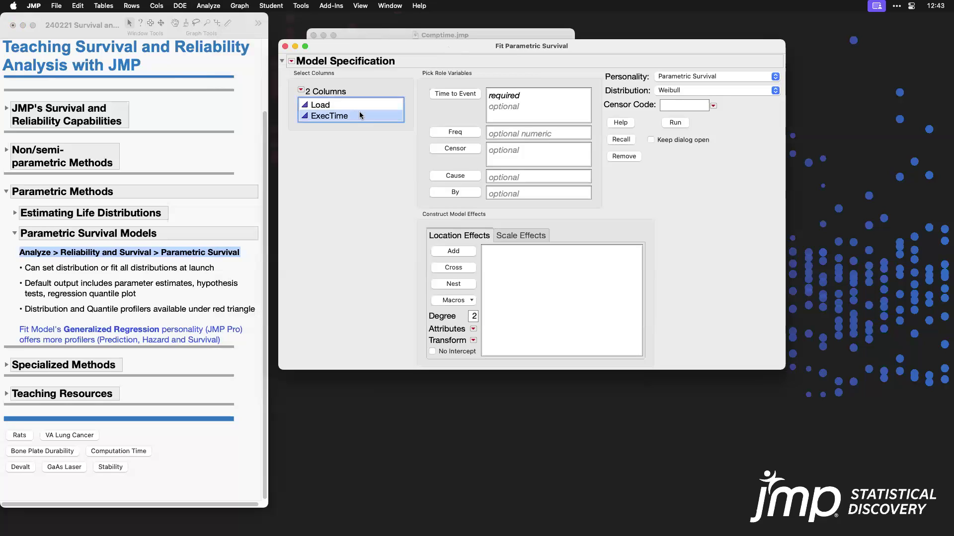
pyautogui.click(452, 96)
pyautogui.click(349, 105)
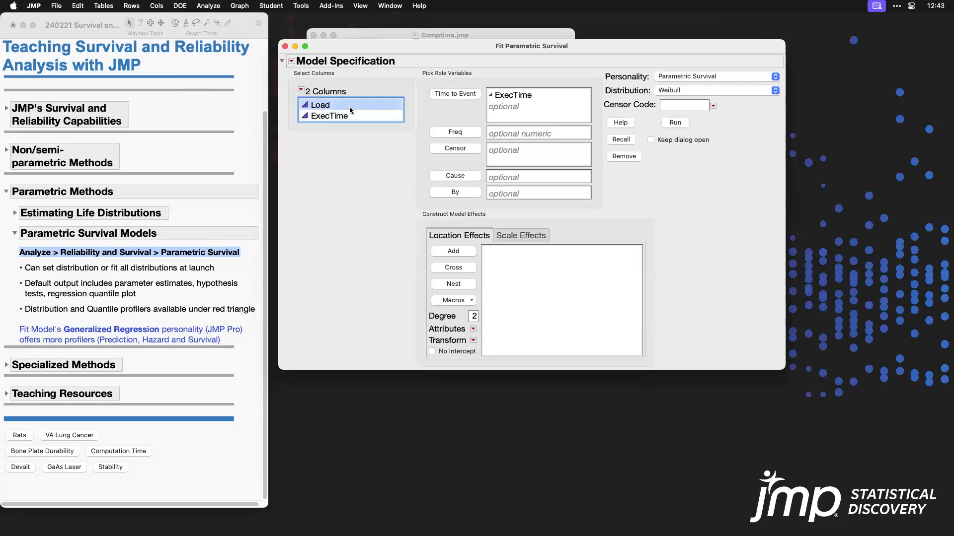
pyautogui.click(453, 252)
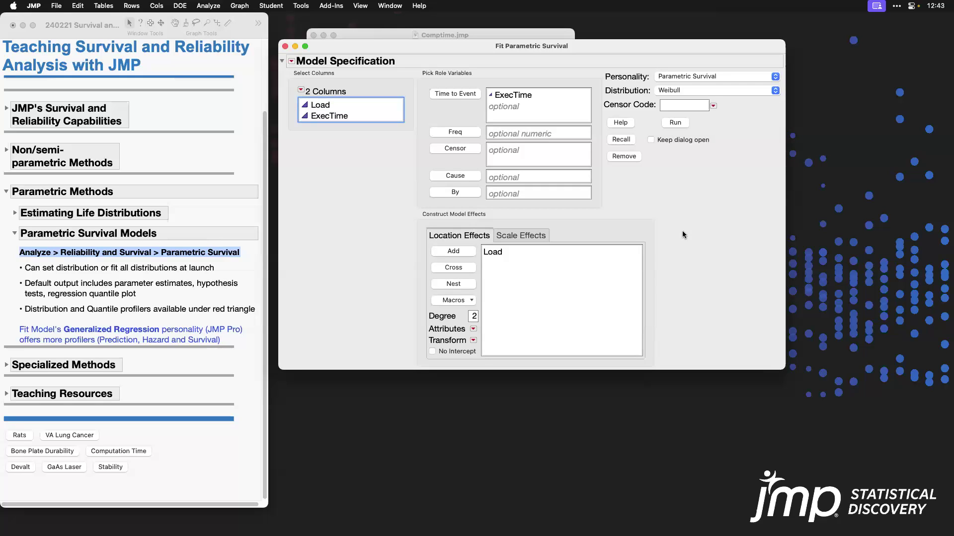
# Step: Keep the Parametric Survival personality, choose All Distributions as the distribution, and highlight the journal note on setting distributions at launch
pyautogui.click(746, 78)
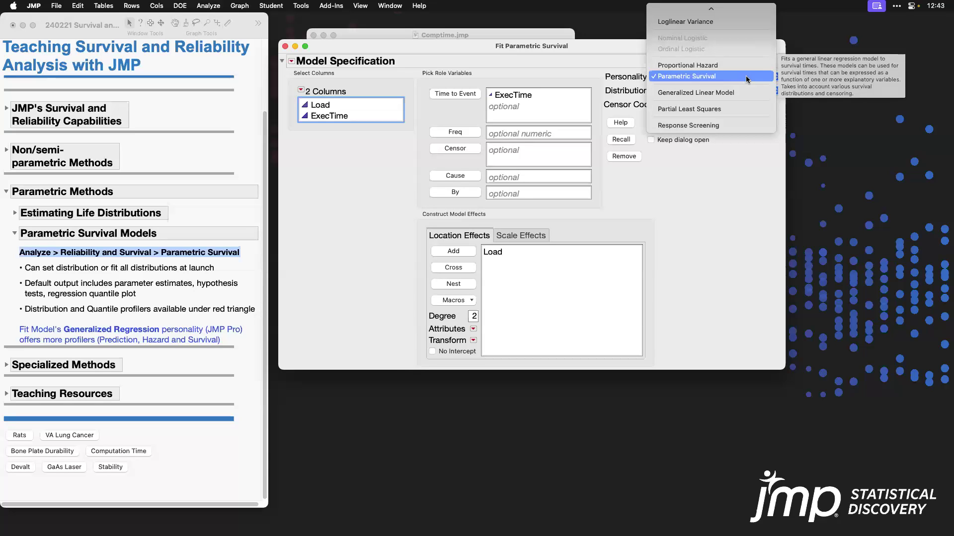
pyautogui.click(747, 78)
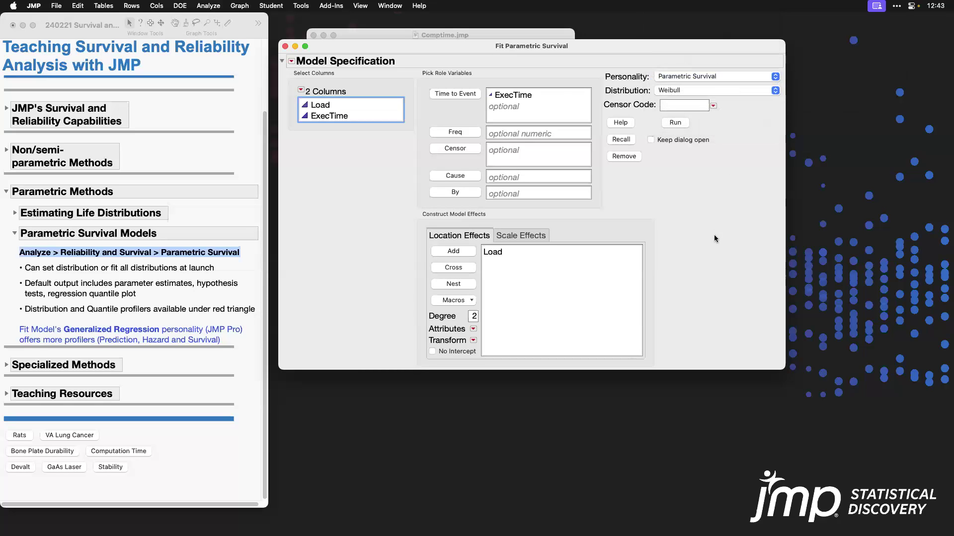
pyautogui.click(751, 91)
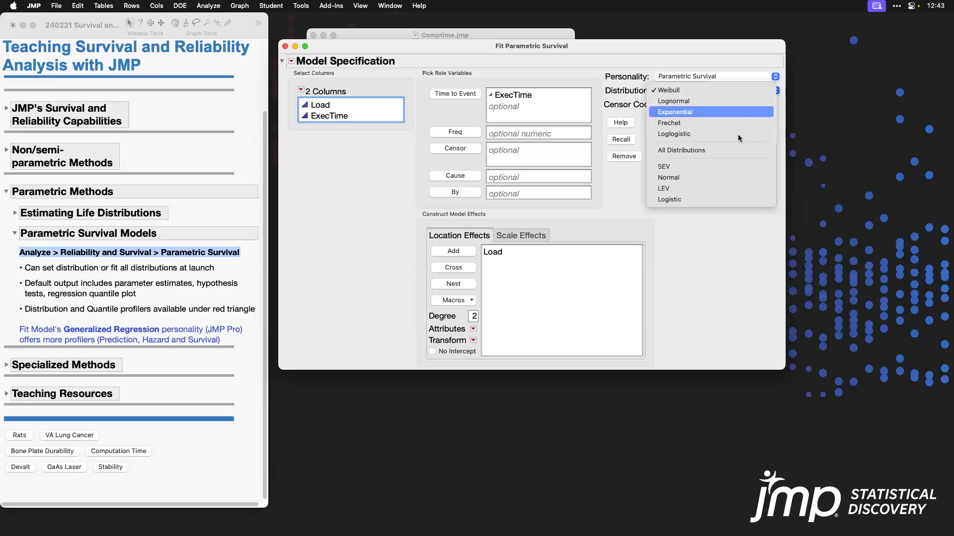
pyautogui.click(731, 150)
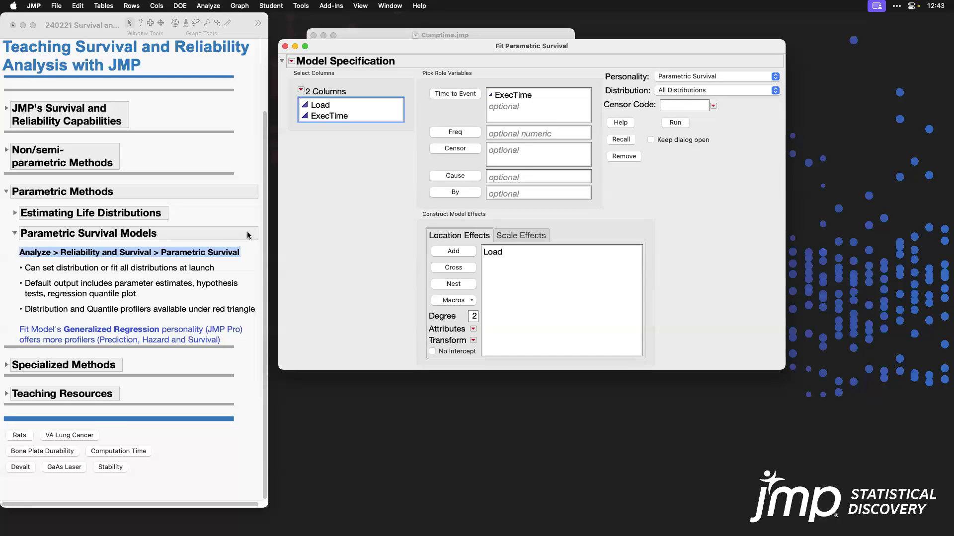
pyautogui.click(172, 271)
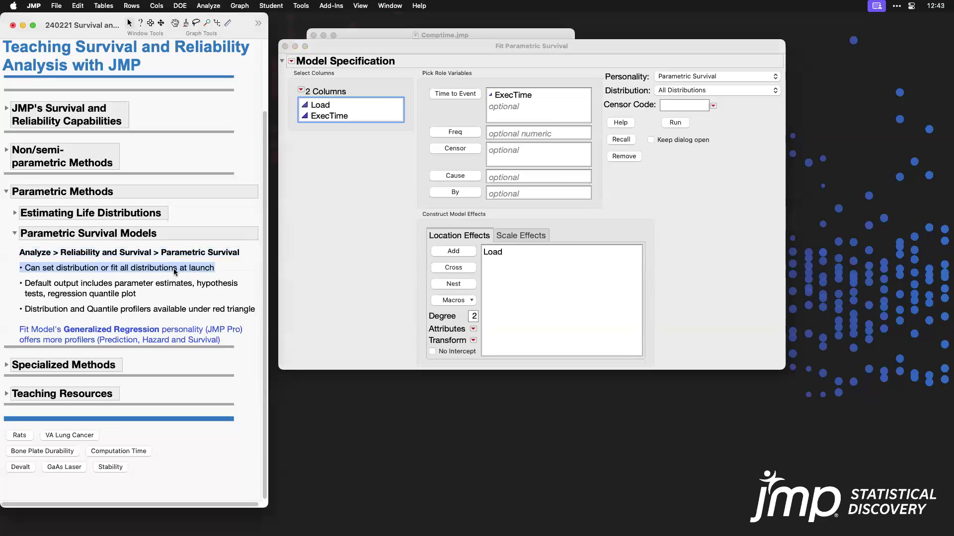
pyautogui.click(722, 216)
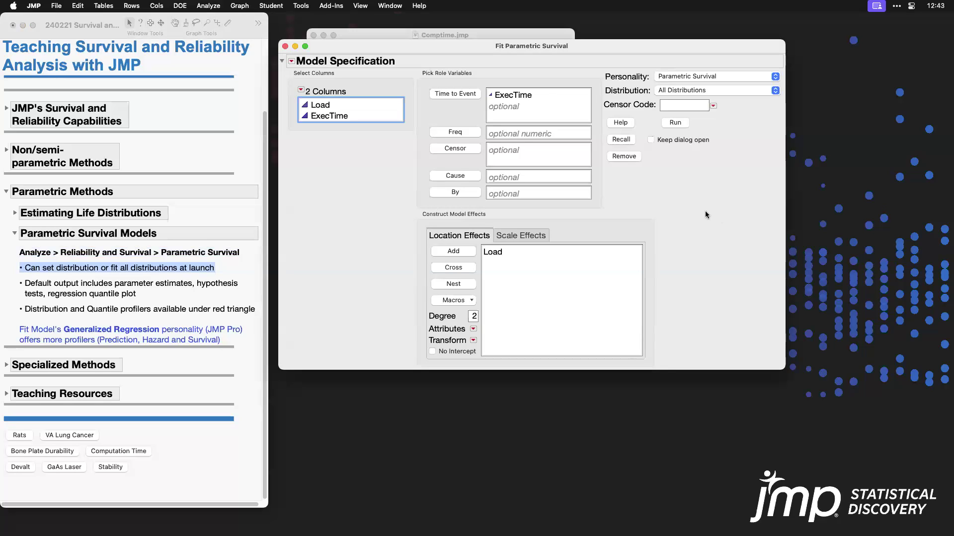
# Step: View the scale effects list, return to the location effects, and run the all-distributions model
pyautogui.click(499, 253)
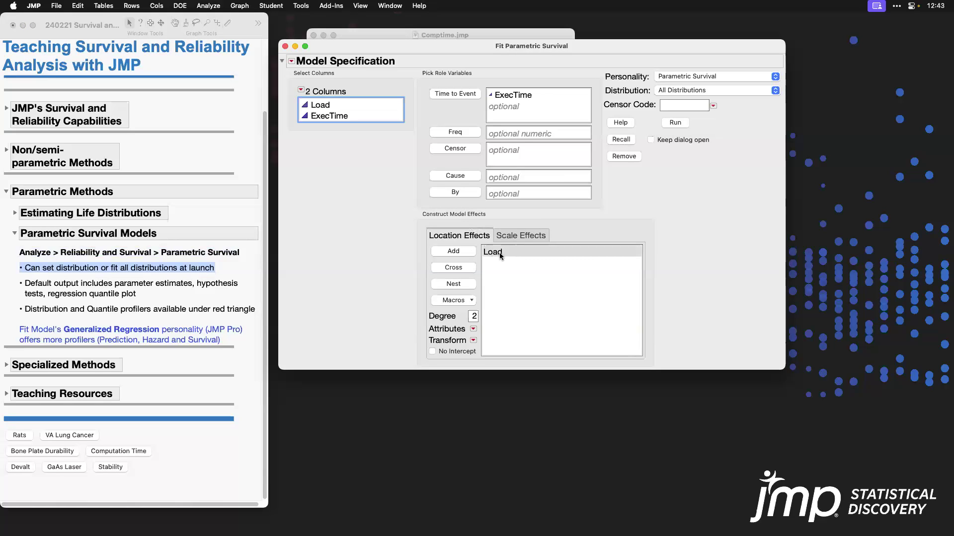
pyautogui.click(531, 236)
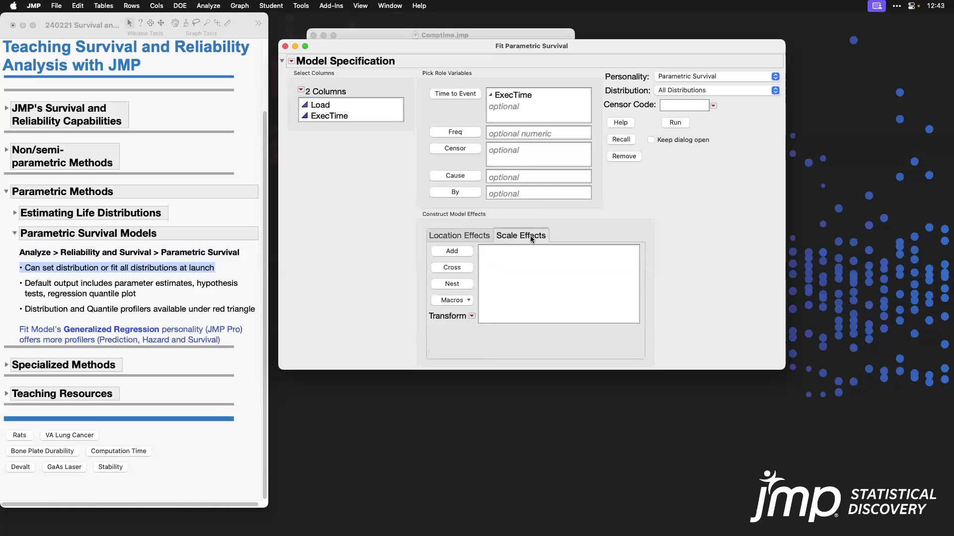
pyautogui.click(466, 239)
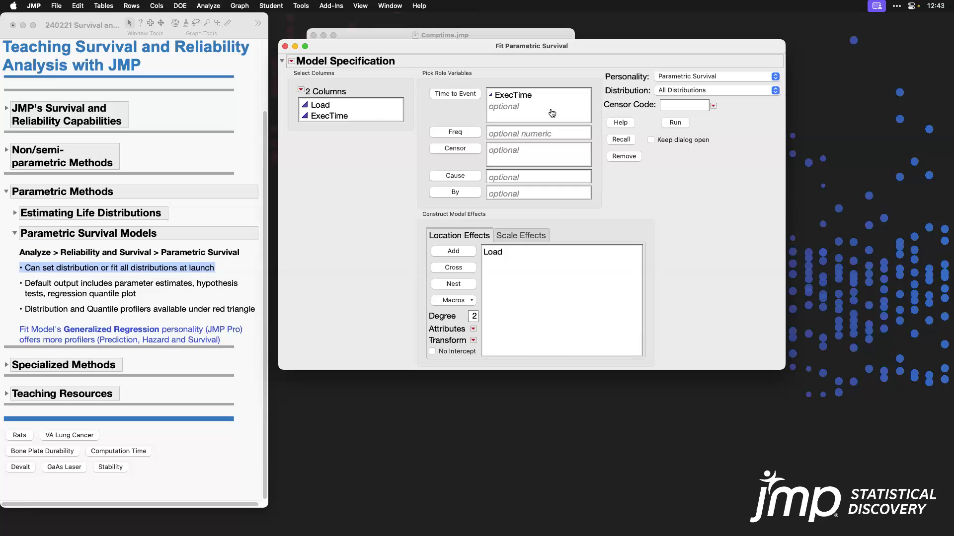
pyautogui.moveTo(725, 115)
pyautogui.mouseDown()
pyautogui.moveTo(670, 91)
pyautogui.moveTo(602, 111)
pyautogui.moveTo(739, 115)
pyautogui.mouseUp()
pyautogui.click(683, 122)
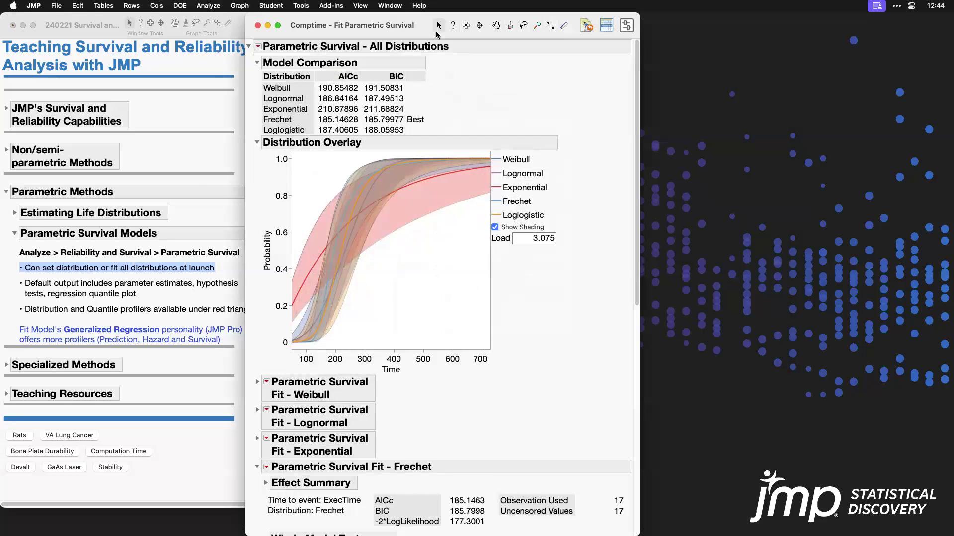
pyautogui.moveTo(383, 35); pyautogui.dragTo(487, 34)
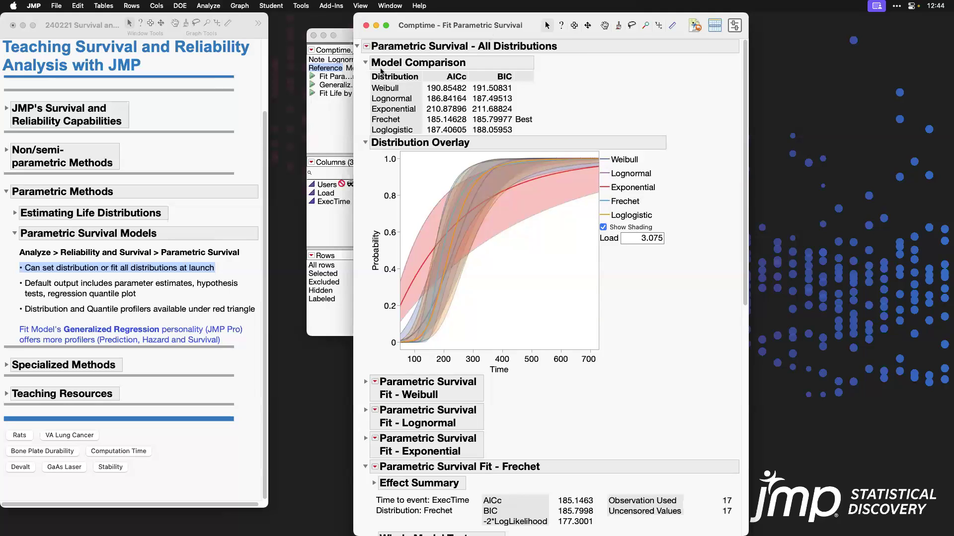
# Step: Frame the Model Comparison table and its Frechet, Lognormal and Loglogistic rows, and highlight the Exponential curve and its row
pyautogui.moveTo(363, 72); pyautogui.dragTo(550, 139)
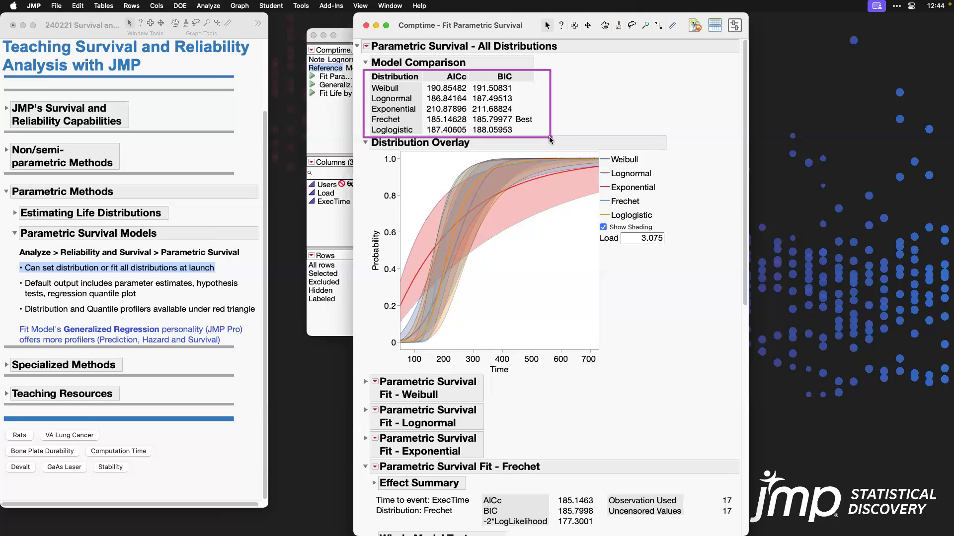
pyautogui.moveTo(366, 114); pyautogui.dragTo(537, 128)
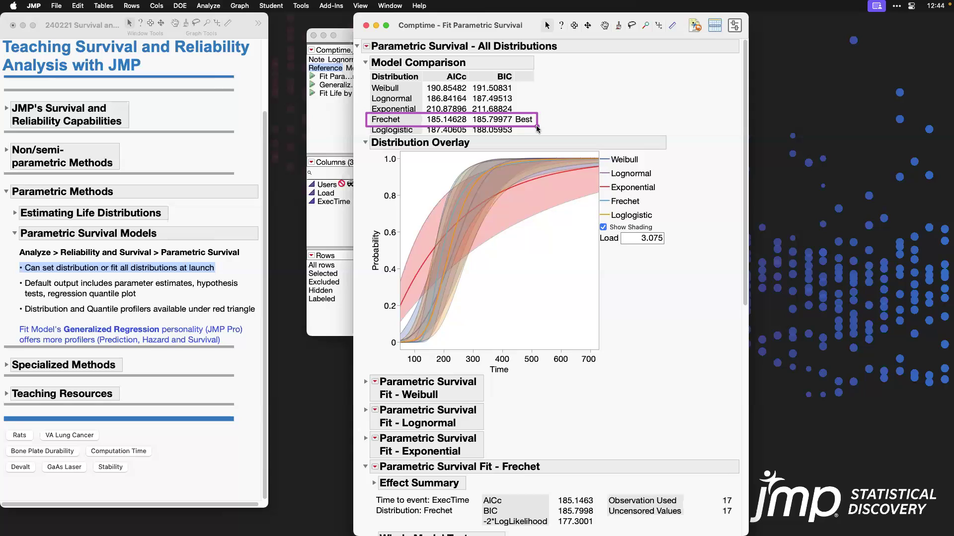
pyautogui.moveTo(366, 91); pyautogui.dragTo(515, 107)
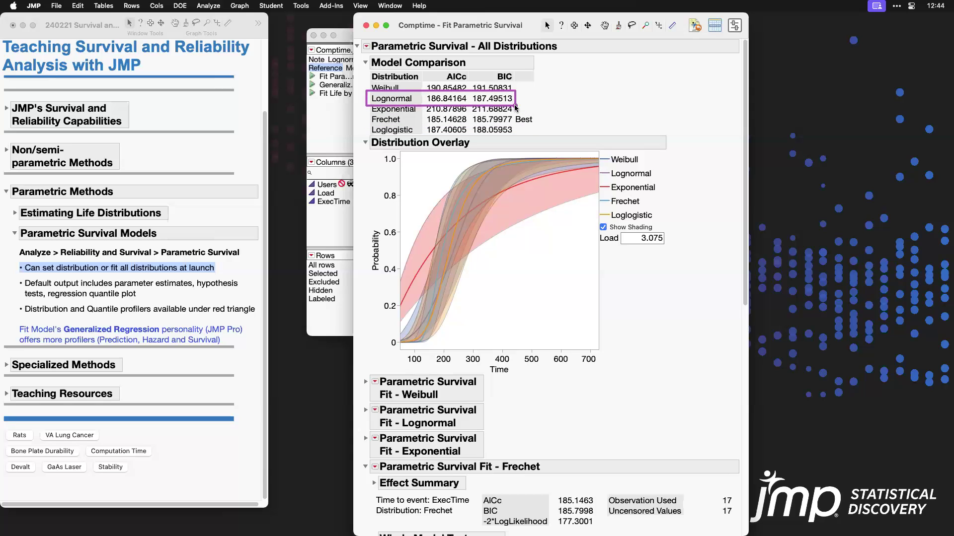
pyautogui.moveTo(365, 123); pyautogui.dragTo(515, 138)
pyautogui.press('Escape')
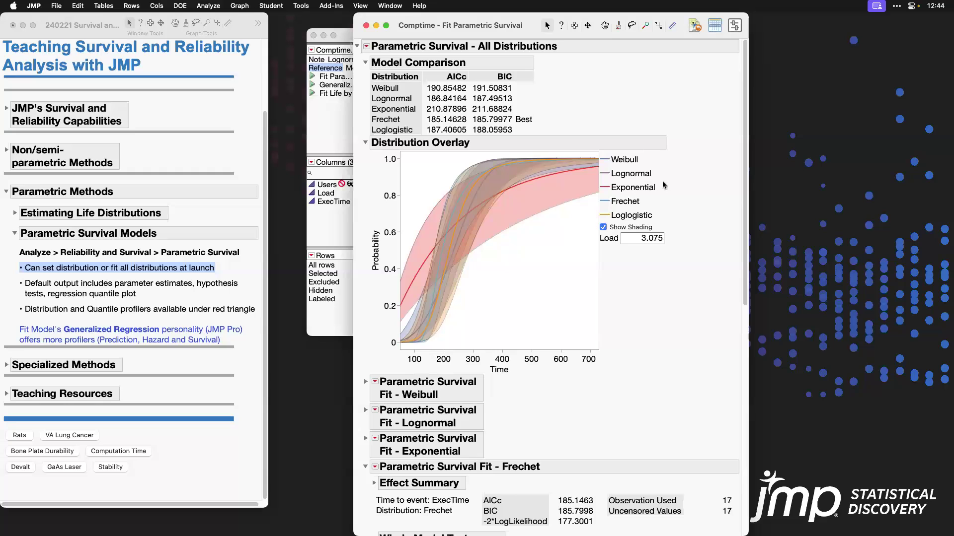
pyautogui.click(630, 188)
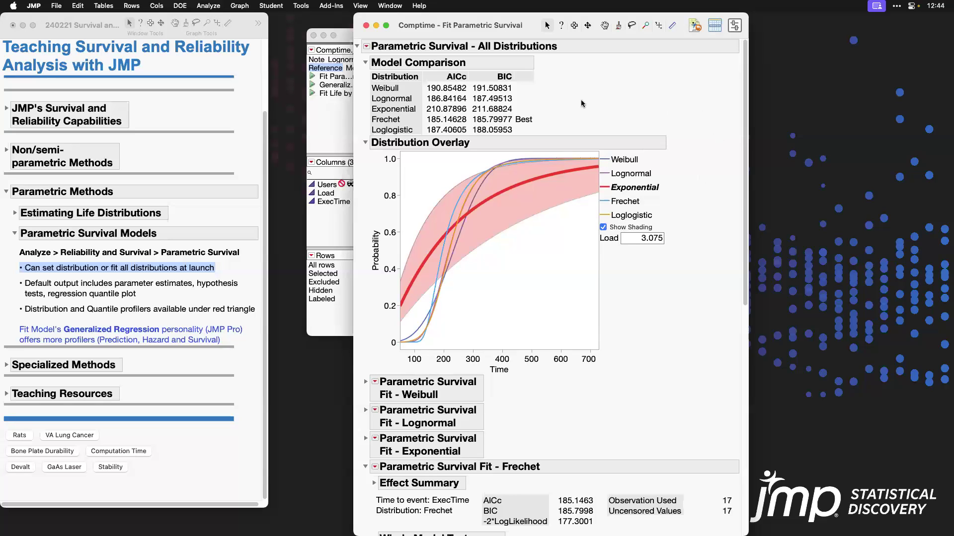
pyautogui.moveTo(366, 105); pyautogui.dragTo(515, 117)
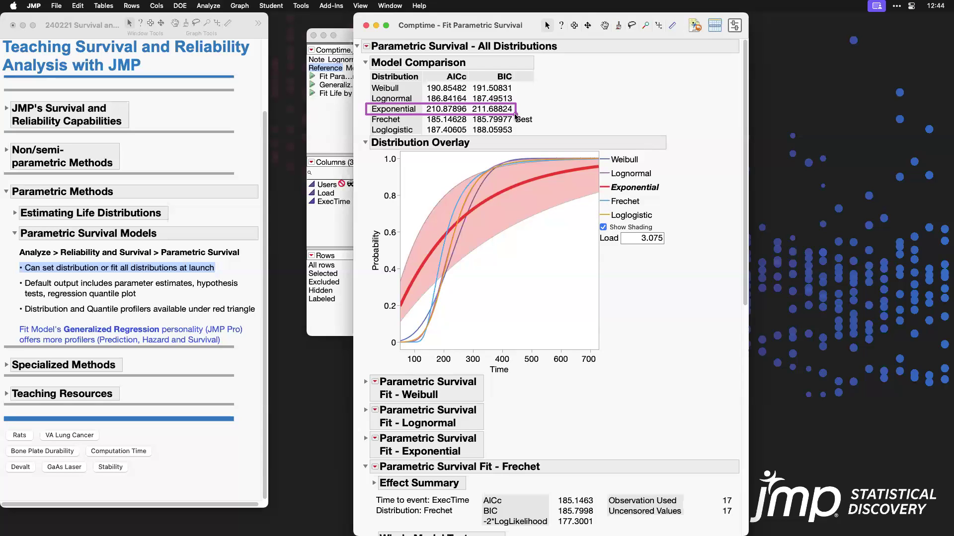
# Step: Collapse the Model Comparison, Distribution Overlay and Frechet fit sections, and expand the Lognormal fit
pyautogui.click(366, 63)
pyautogui.click(365, 78)
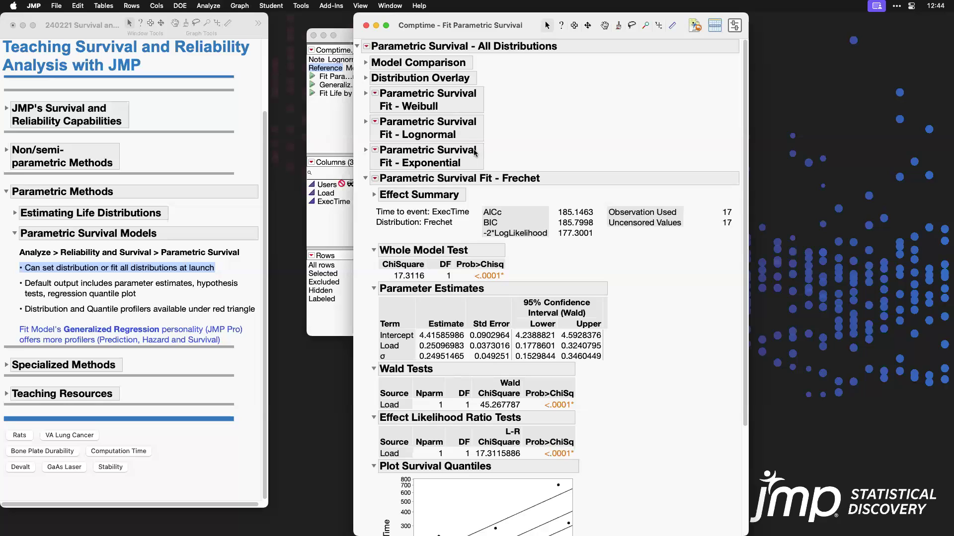
pyautogui.click(366, 179)
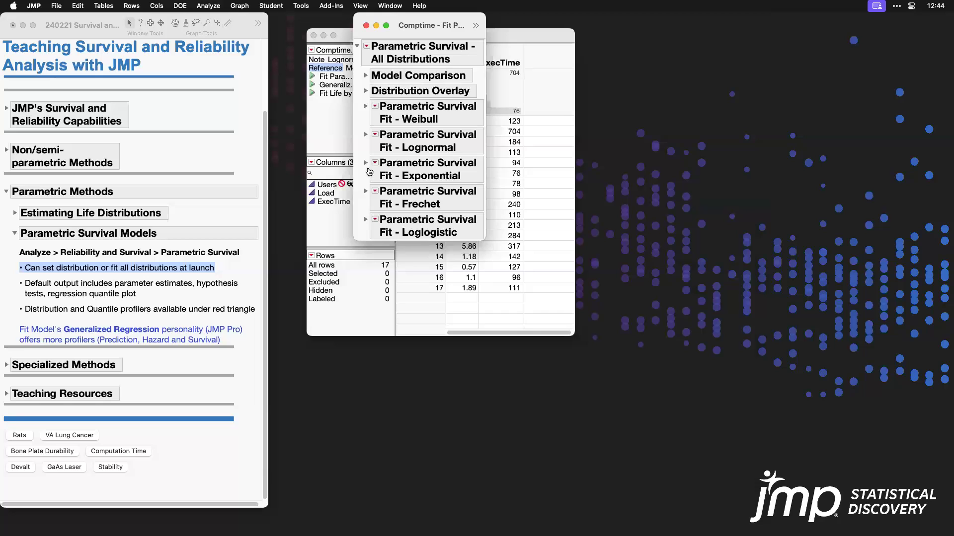
pyautogui.click(366, 134)
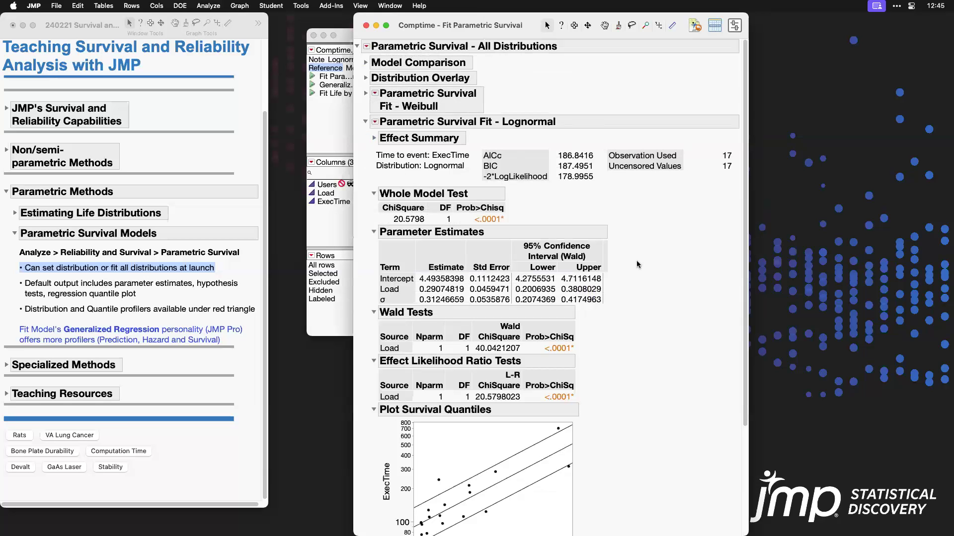
# Step: Highlight the journal notes on the default output and on the Distribution and Quantile profilers
pyautogui.click(144, 286)
pyautogui.click(143, 288)
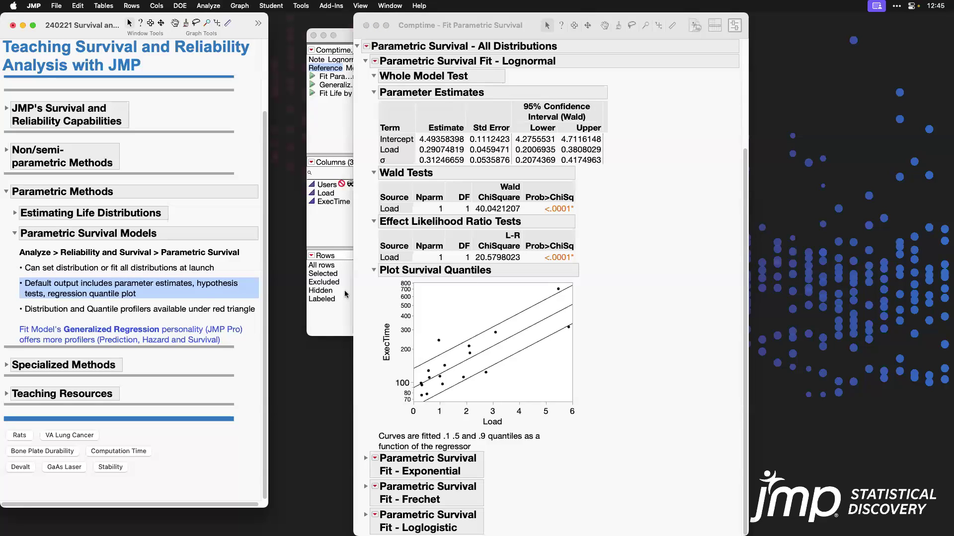
pyautogui.click(223, 308)
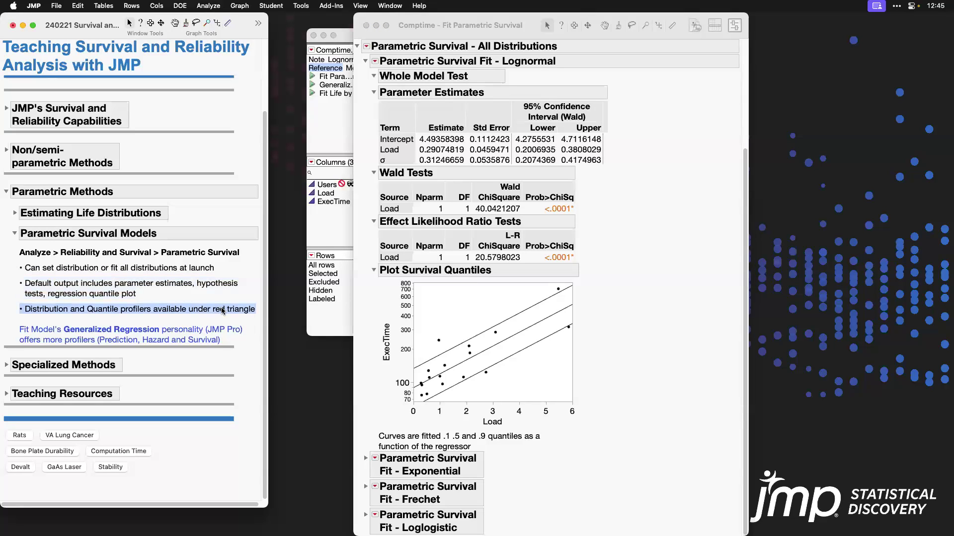
# Step: View the options available for the Lognormal fit and look over its tests, parameter estimates and survival quantile plot
pyautogui.click(376, 62)
pyautogui.click(375, 63)
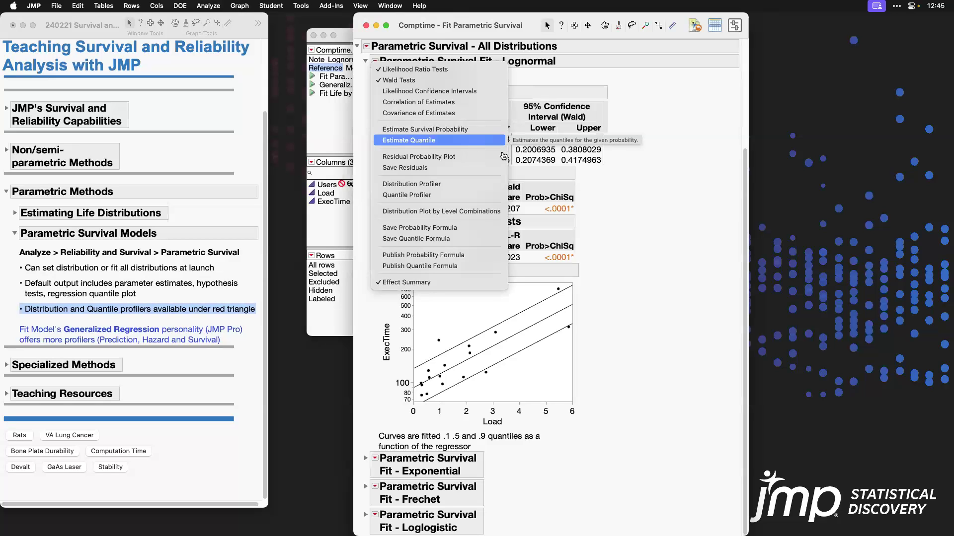
pyautogui.click(661, 232)
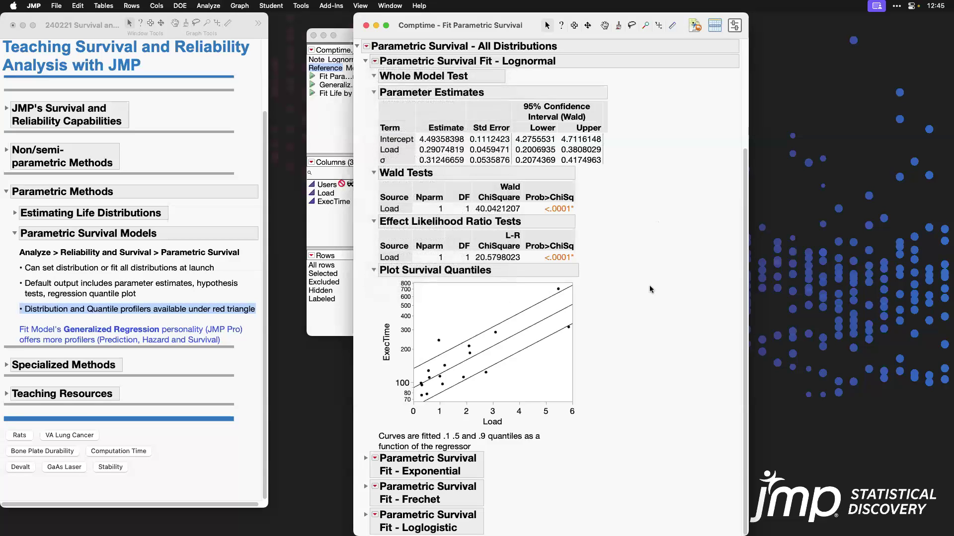
pyautogui.scroll(5, 648, 292)
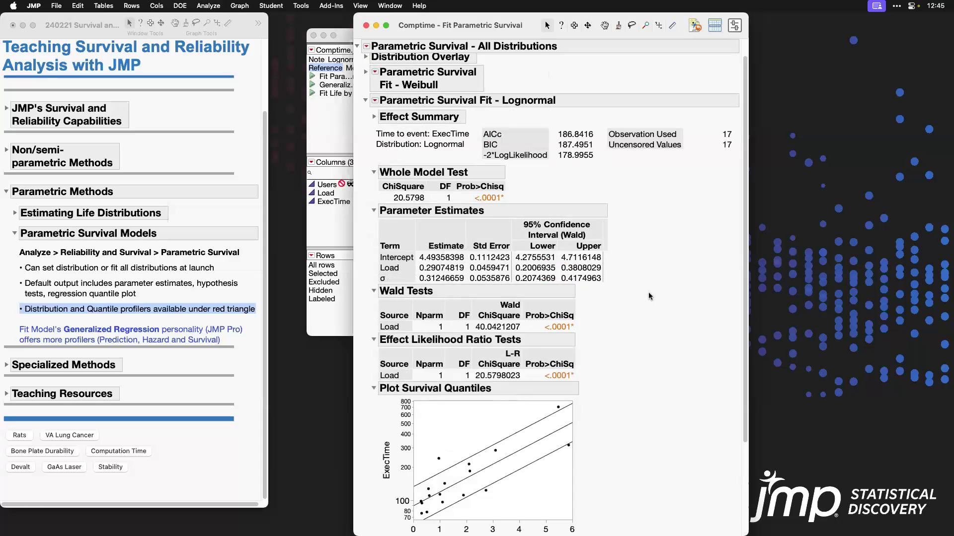
pyautogui.scroll(-5, 648, 293)
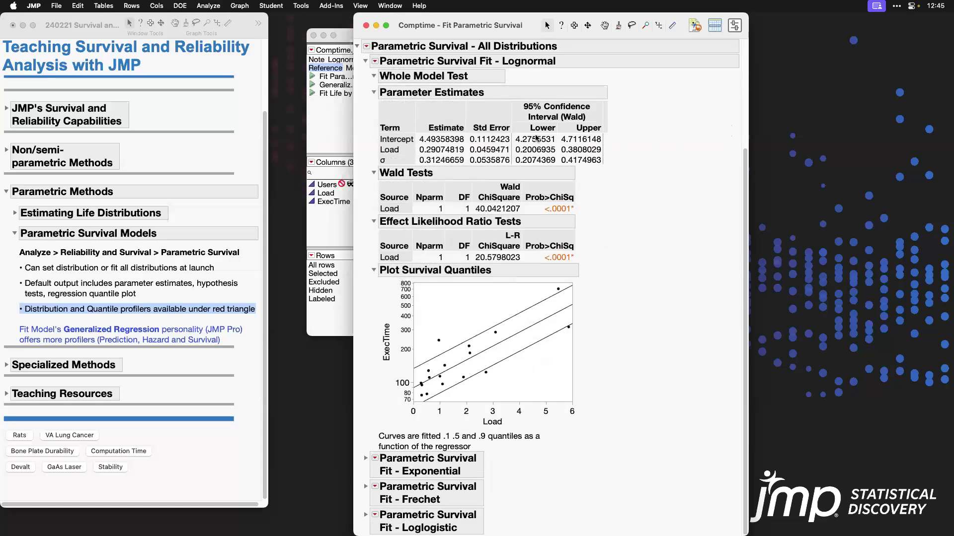
# Step: Check the profiler options of the Lognormal fit and highlight the journal note on the Generalized Regression personality
pyautogui.click(375, 62)
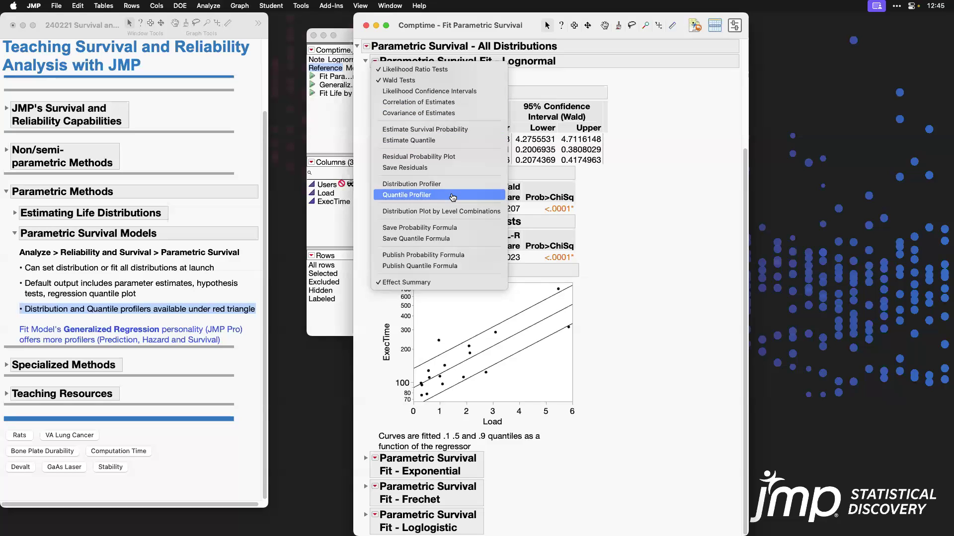
pyautogui.click(606, 207)
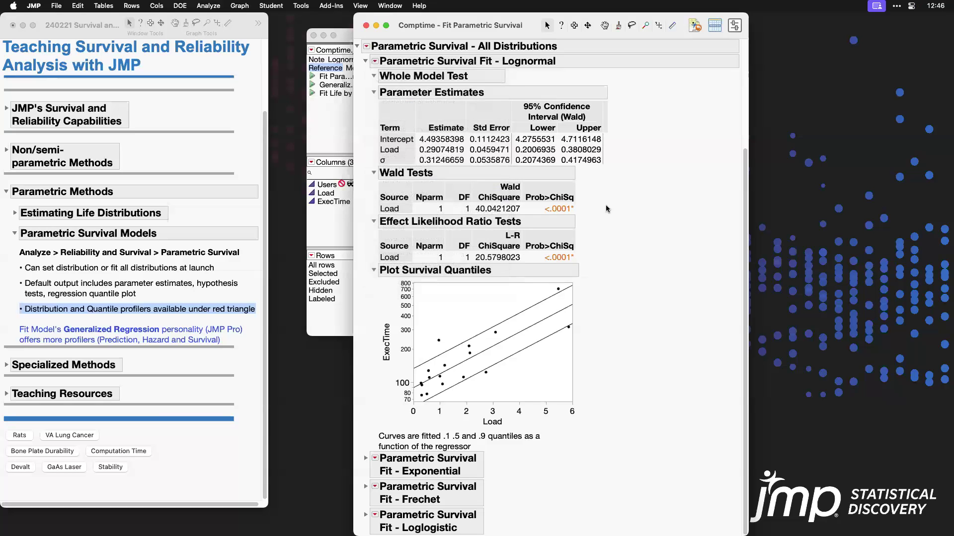
pyautogui.click(330, 118)
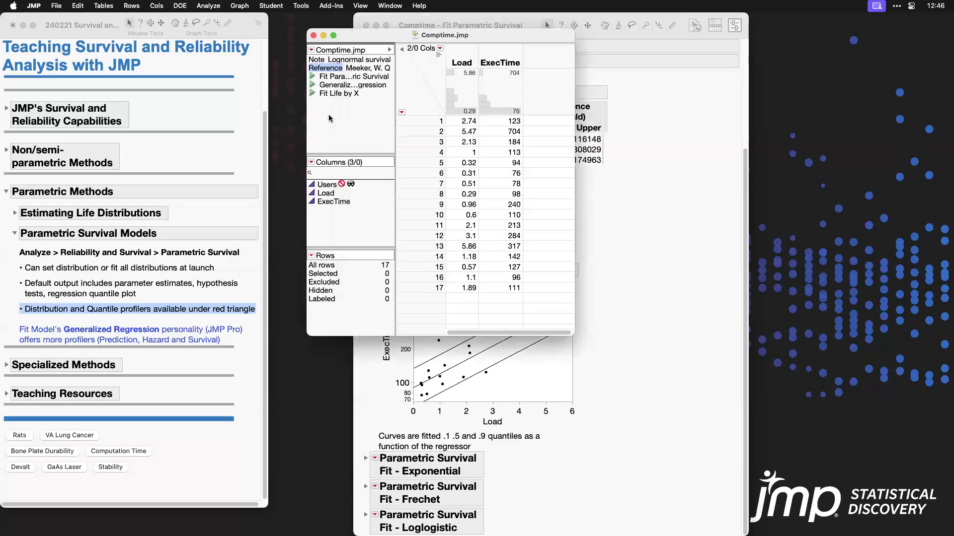
pyautogui.click(151, 332)
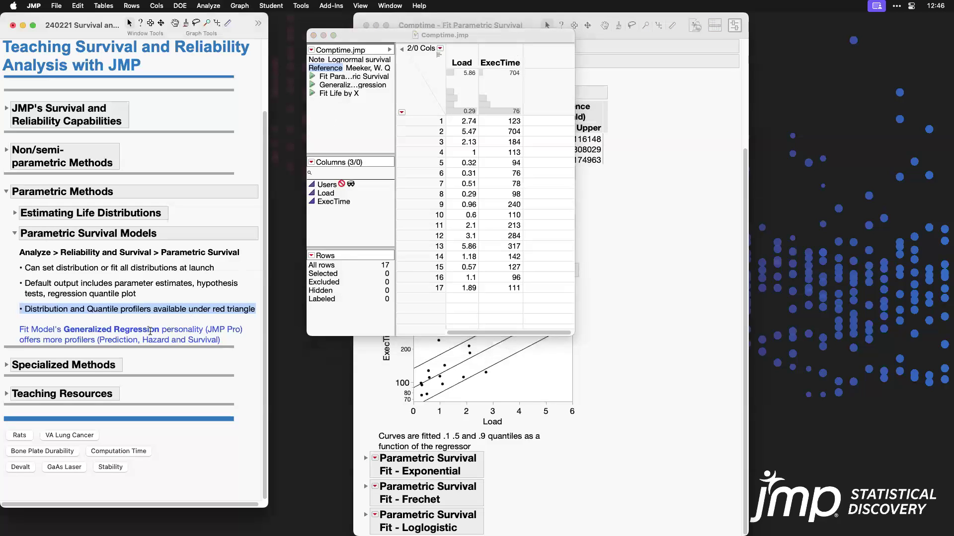
pyautogui.click(156, 334)
pyautogui.click(337, 128)
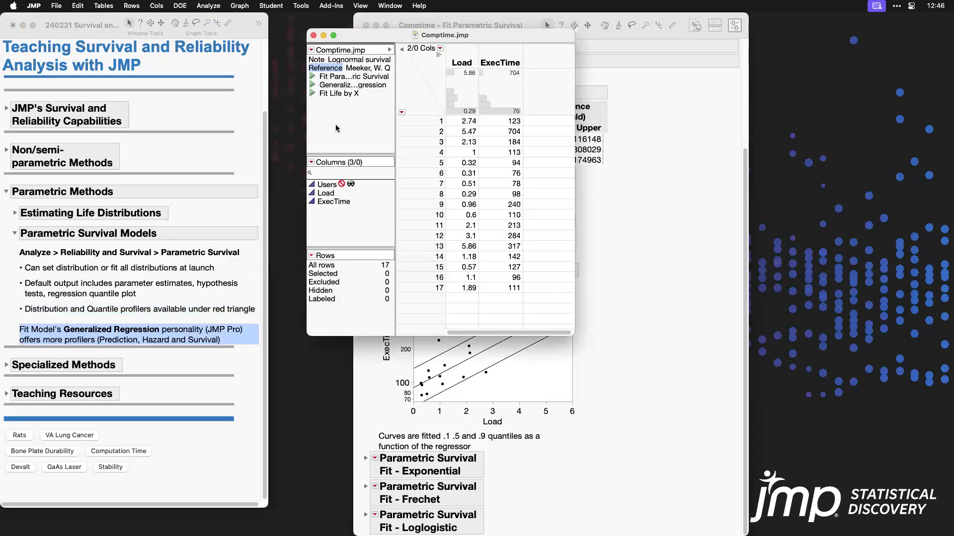
# Step: Run the Comptime table's saved Generalized Regression script and set Load to about 5.05 in the Prediction Profiler
pyautogui.click(313, 85)
pyautogui.moveTo(400, 37); pyautogui.dragTo(443, 38)
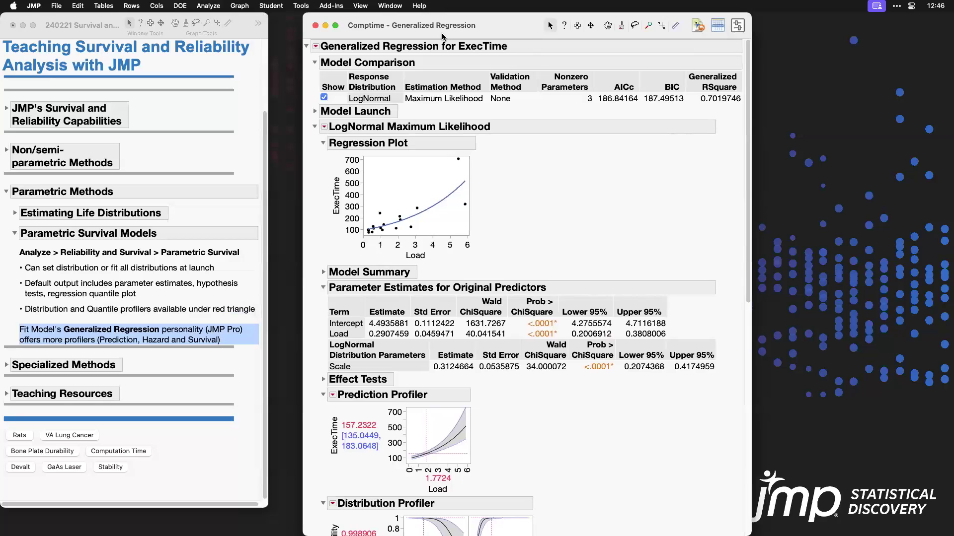
pyautogui.scroll(-10, 528, 64)
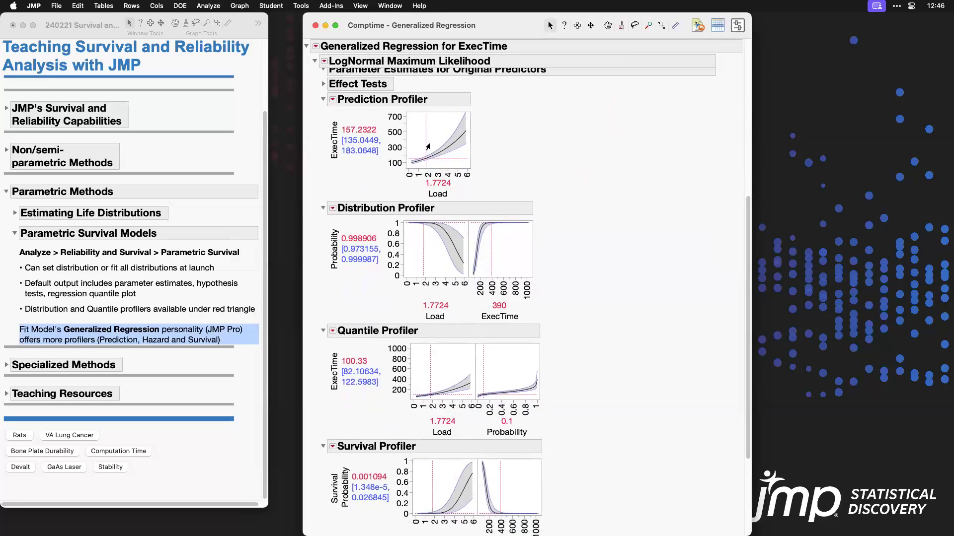
pyautogui.moveTo(423, 158); pyautogui.dragTo(458, 143)
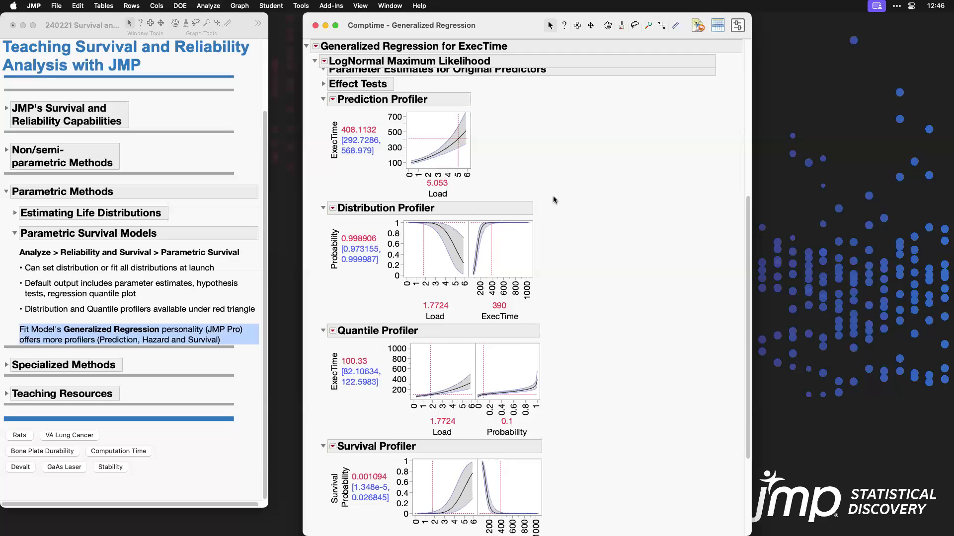
# Step: Set Load to 5 and ExecTime to 400 in the Survival Profiler
pyautogui.scroll(-1, 615, 406)
pyautogui.scroll(-5, 615, 406)
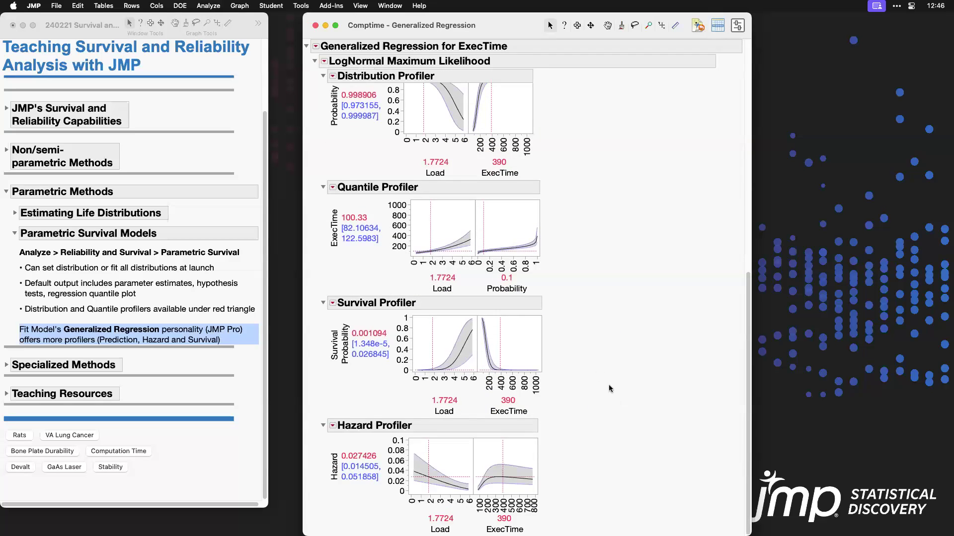
pyautogui.moveTo(431, 351); pyautogui.dragTo(463, 340)
pyautogui.click(447, 400)
pyautogui.write('5')
pyautogui.press('Return')
pyautogui.click(517, 401)
pyautogui.write('400')
pyautogui.press('Return')
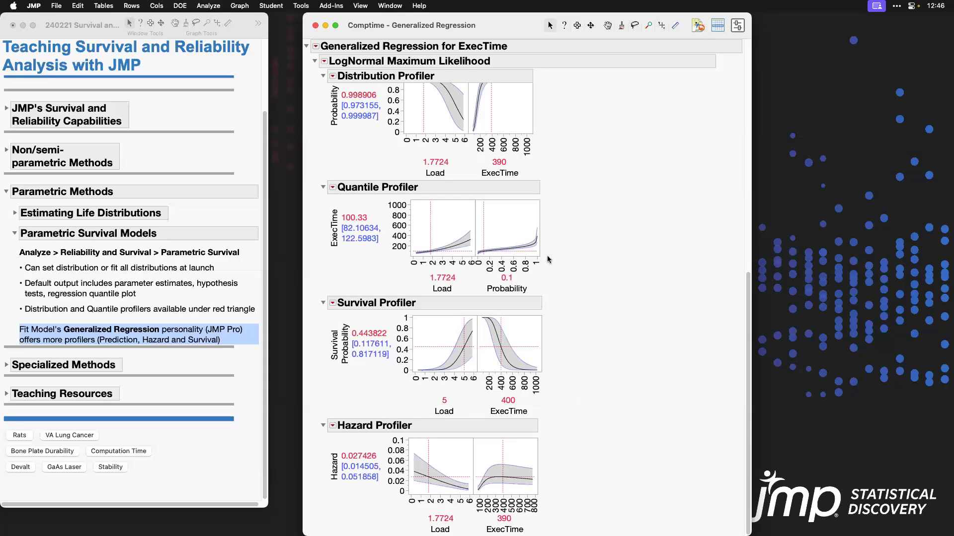
# Step: Close the report and, from the recalled Fit Model setup, fit ExecTime on Load using Generalized Regression with a LogNormal distribution
pyautogui.click(316, 28)
pyautogui.click(221, 7)
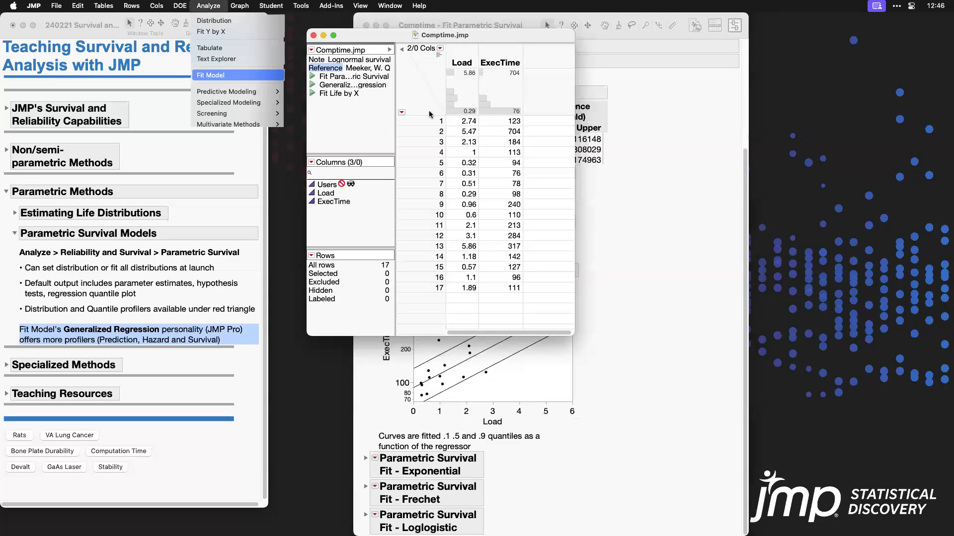
pyautogui.click(235, 76)
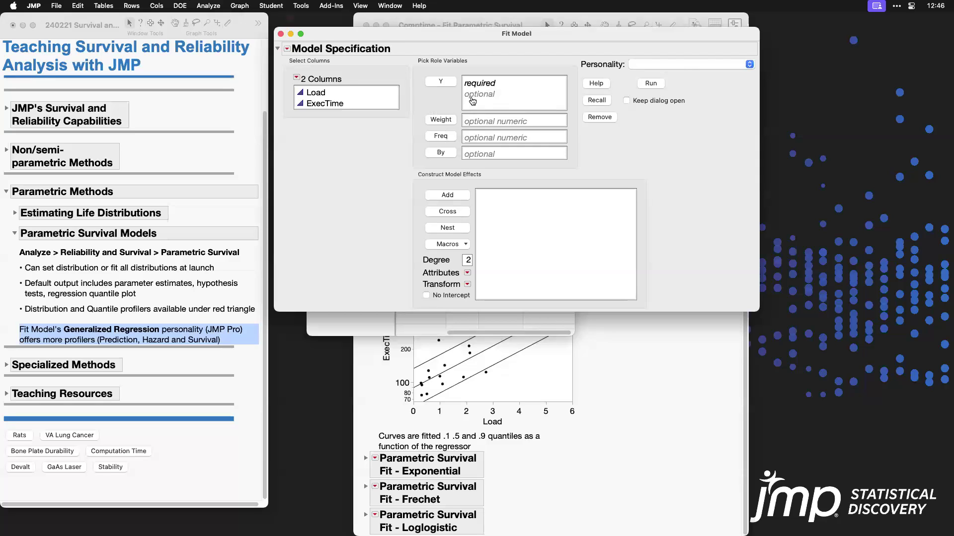
pyautogui.click(596, 100)
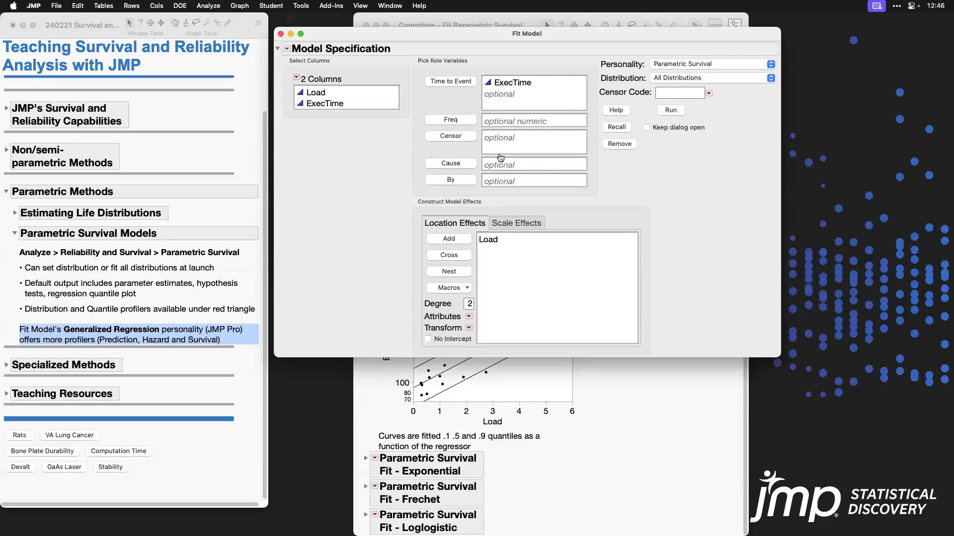
pyautogui.click(737, 67)
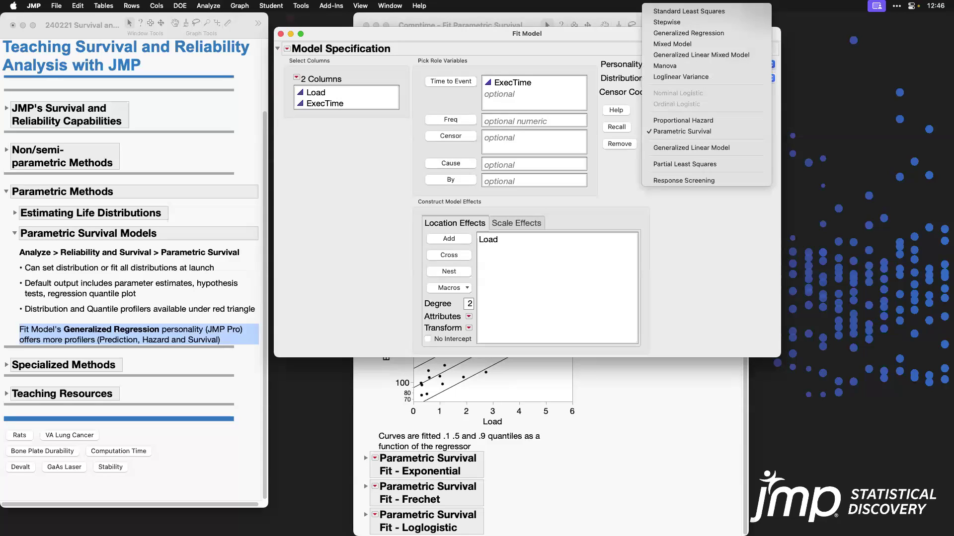
pyautogui.click(724, 33)
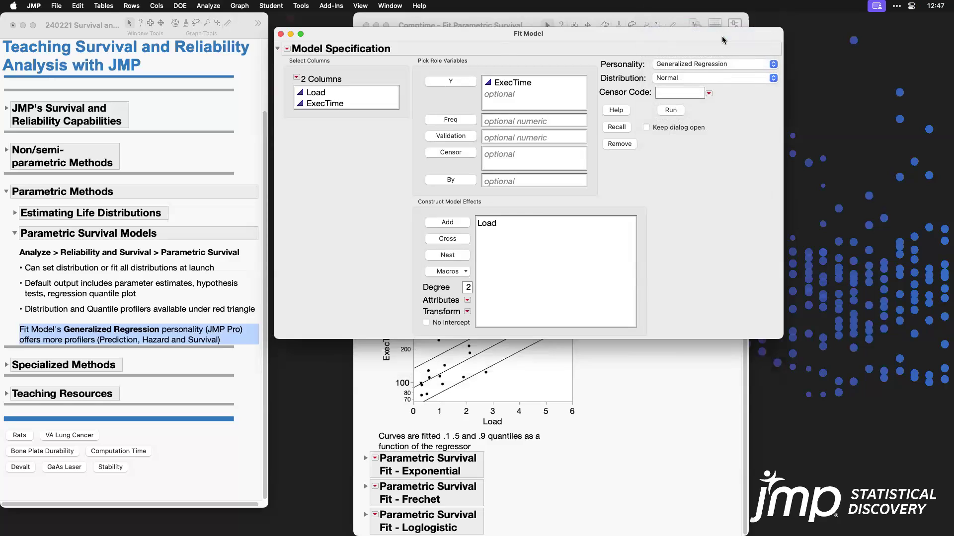
pyautogui.click(722, 81)
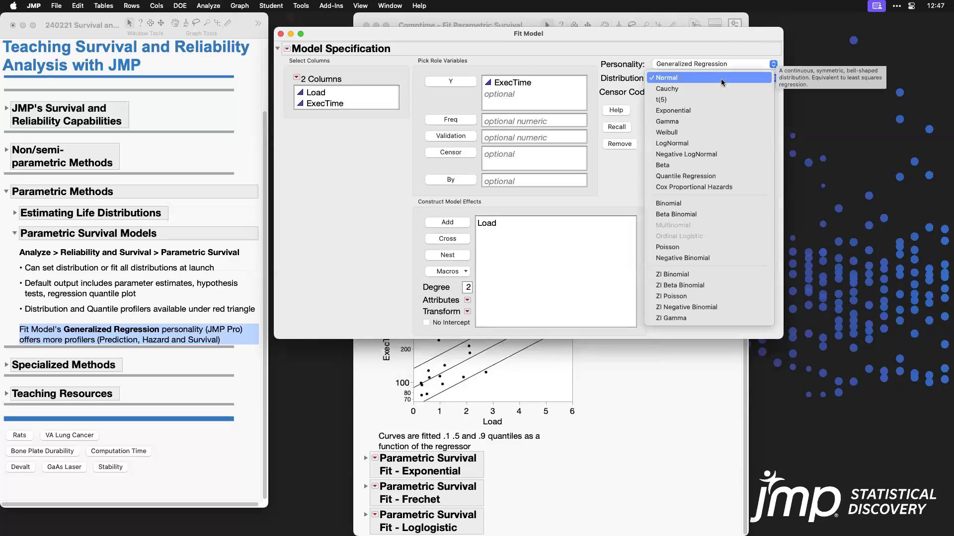
pyautogui.click(709, 145)
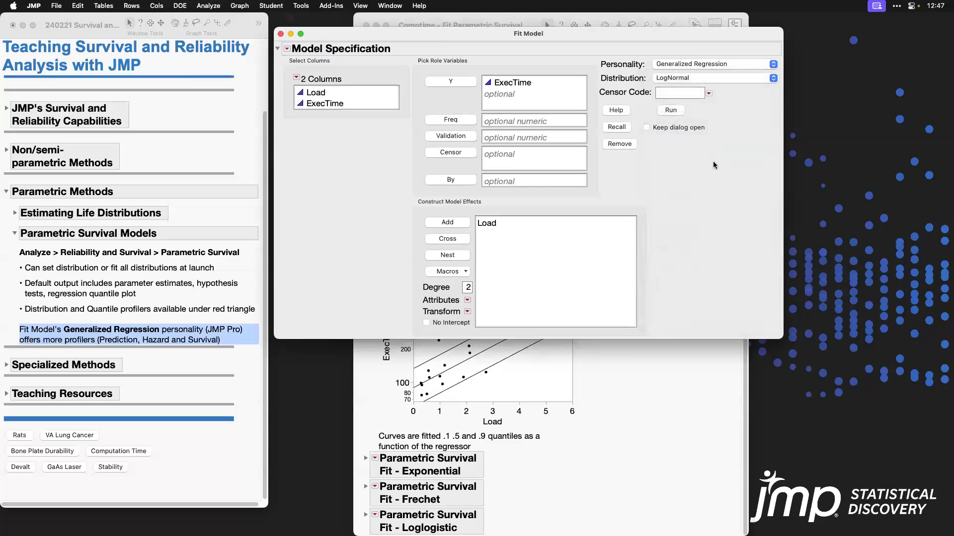
pyautogui.click(672, 110)
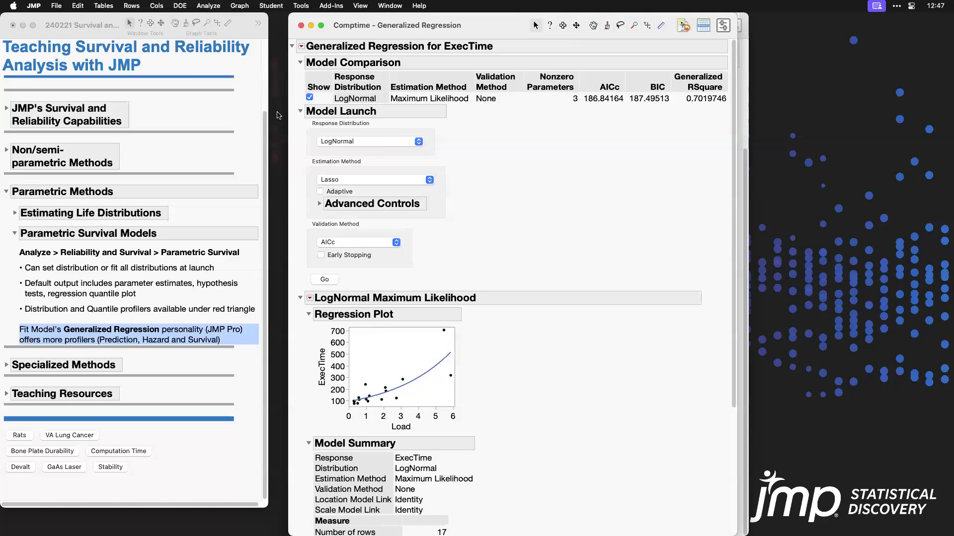
# Step: Collapse the Model Launch and Model Comparison sections and add the Survival Profiler to the LogNormal Maximum Likelihood fit
pyautogui.click(300, 111)
pyautogui.click(300, 63)
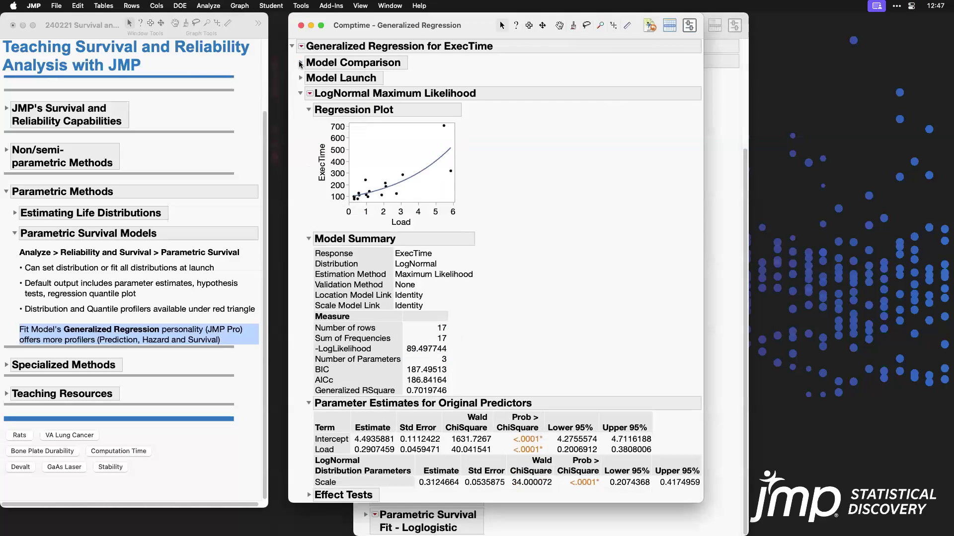
pyautogui.click(310, 94)
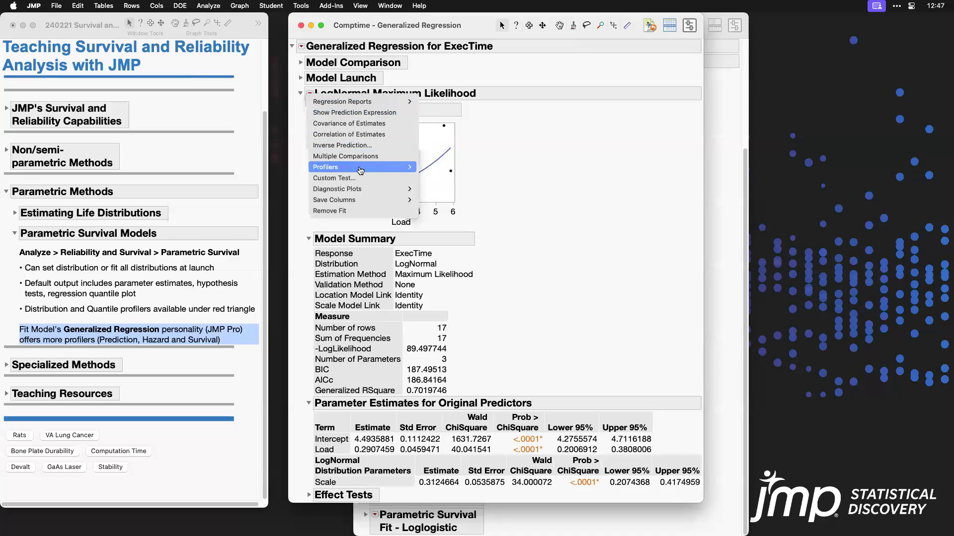
pyautogui.moveTo(360, 168)
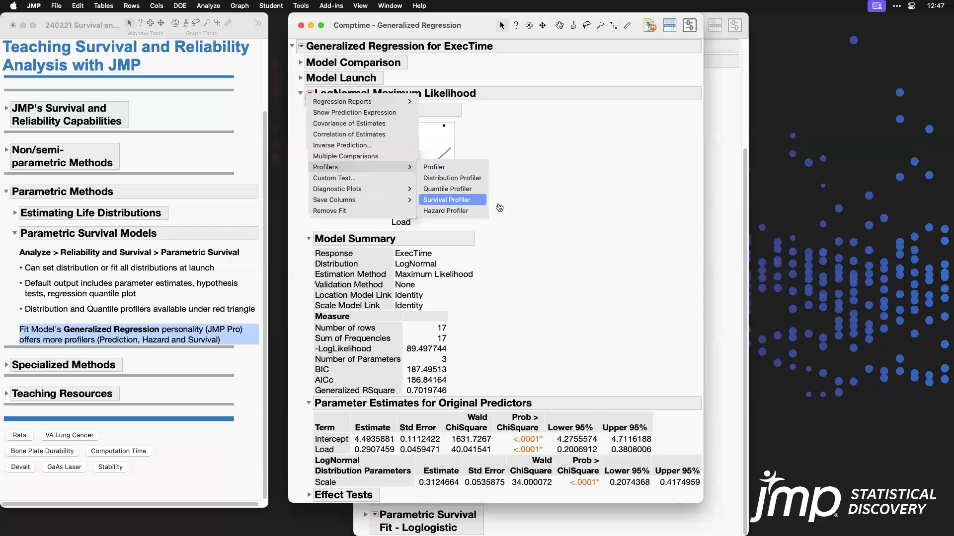
pyautogui.click(467, 200)
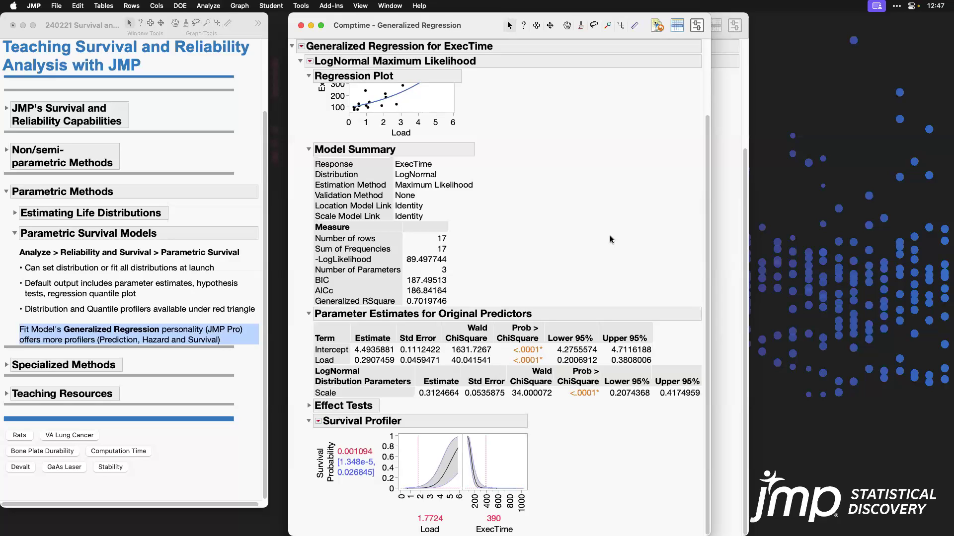
# Step: Close the Generalized Regression report and the Fit Parametric Survival report
pyautogui.click(302, 29)
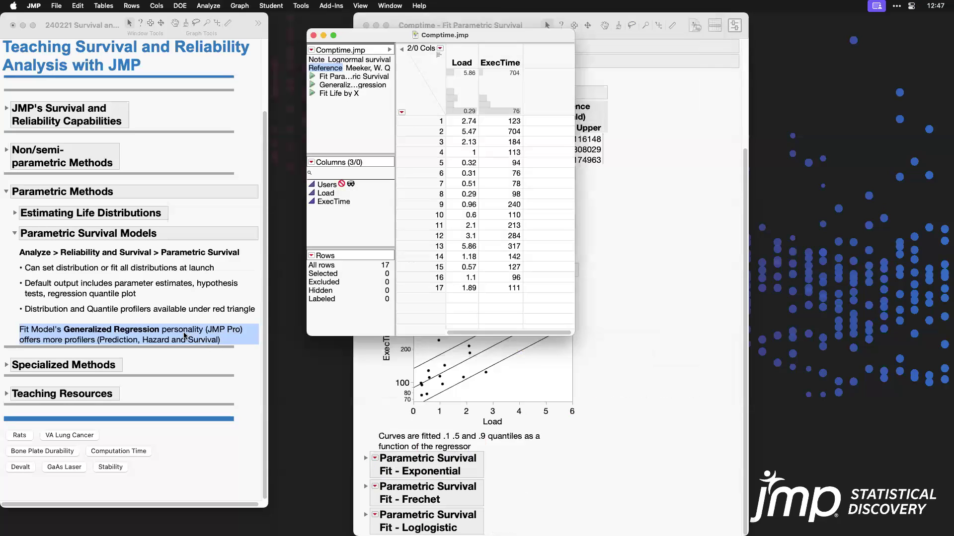
pyautogui.click(458, 25)
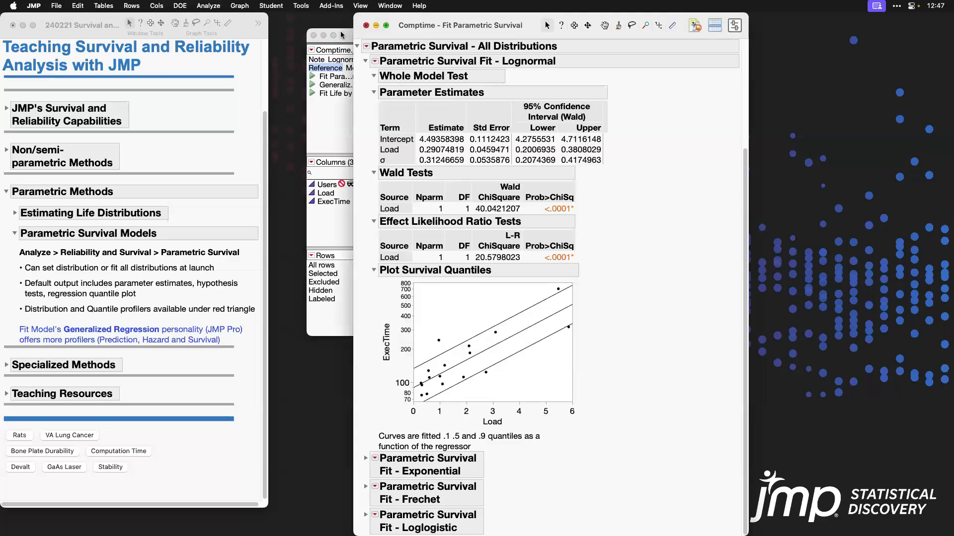
pyautogui.click(366, 25)
# Step: Collapse the Parametric Survival Models and Parametric Methods journal sections and close the Comptime data table
pyautogui.click(85, 37)
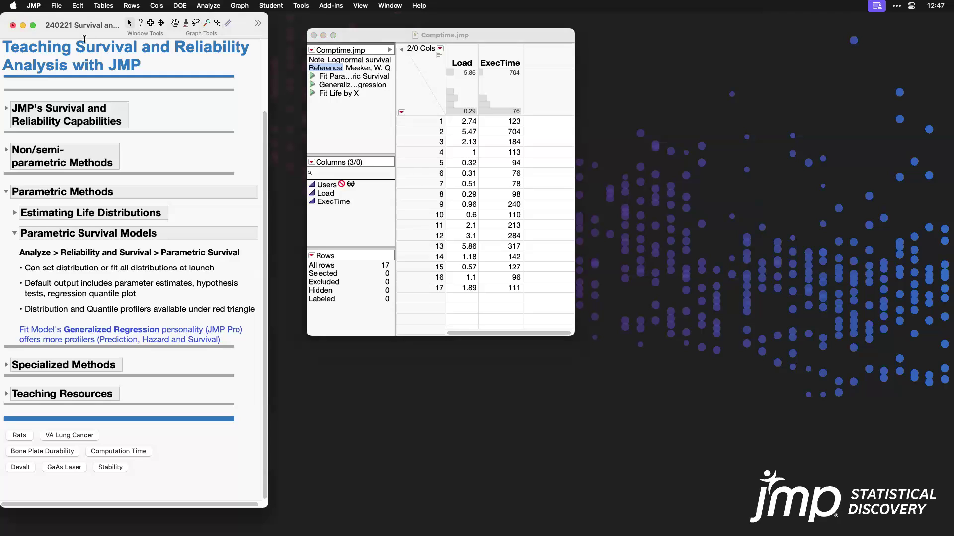
pyautogui.click(14, 235)
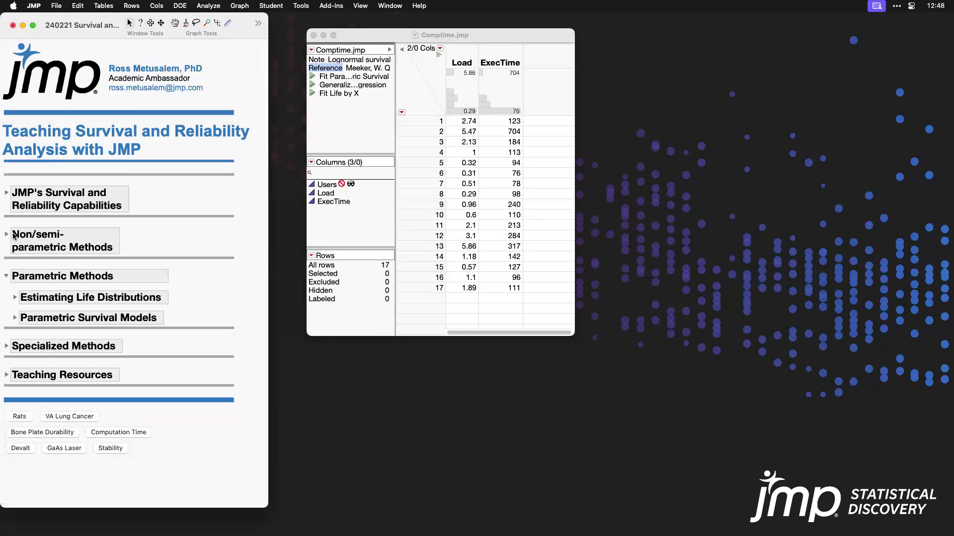
pyautogui.click(7, 277)
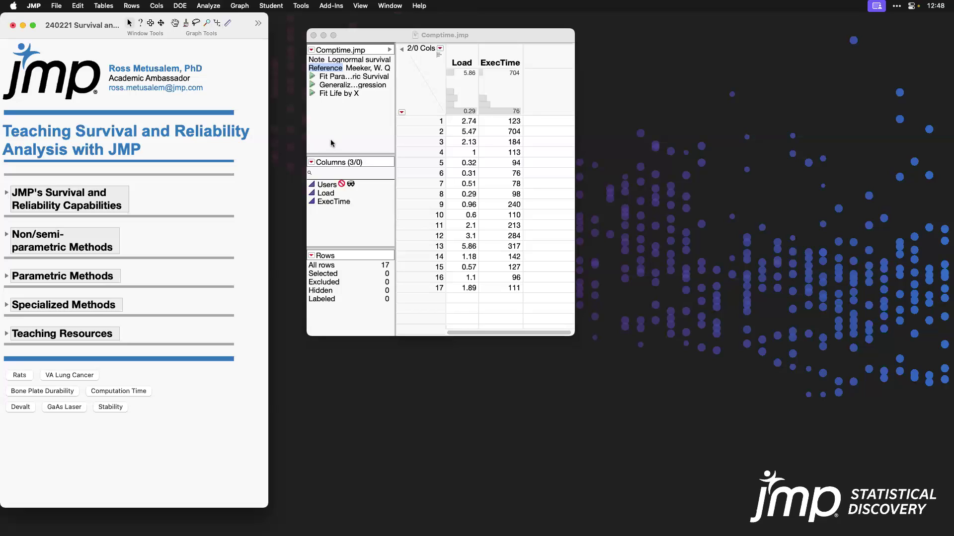
pyautogui.click(313, 36)
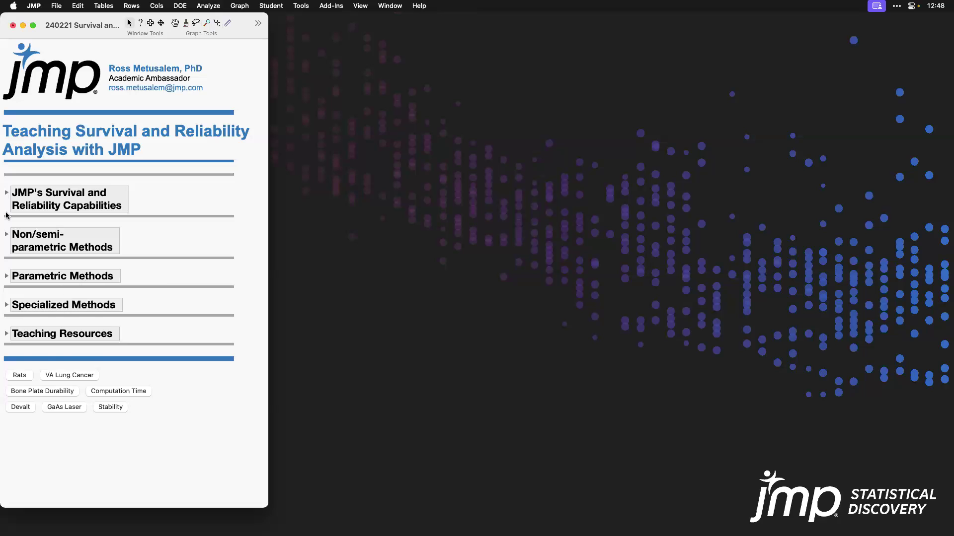
# Step: Review the specialized methods listed in the journal's section on JMP's Survival and Reliability Capabilities, leaving the section collapsed
pyautogui.click(7, 192)
pyautogui.click(178, 289)
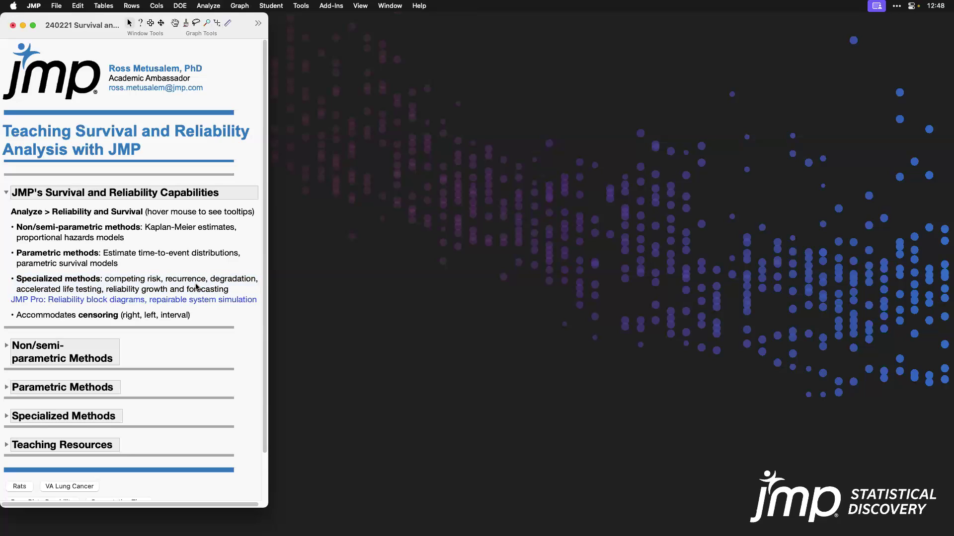
pyautogui.click(6, 193)
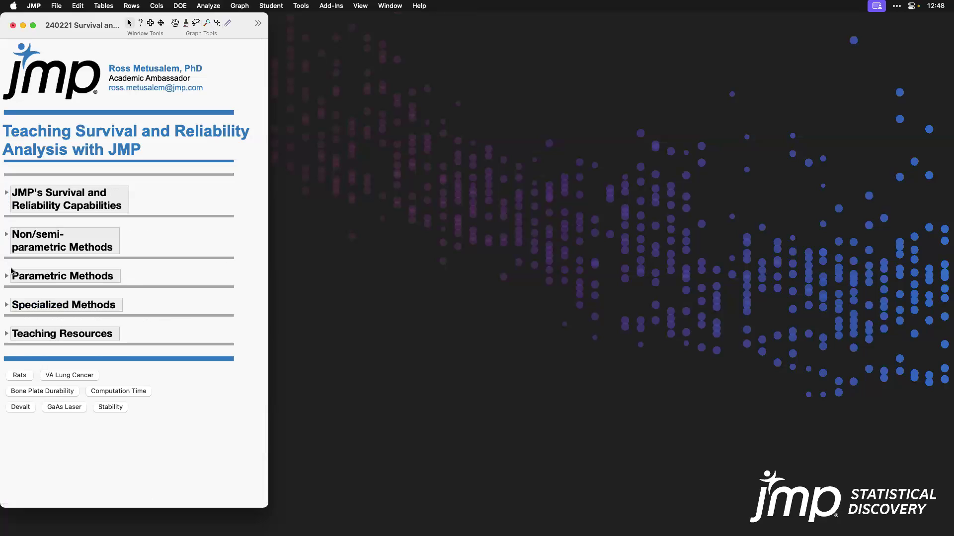
# Step: Expand the Specialized Methods section of the journal and open the Devalt data table
pyautogui.click(7, 305)
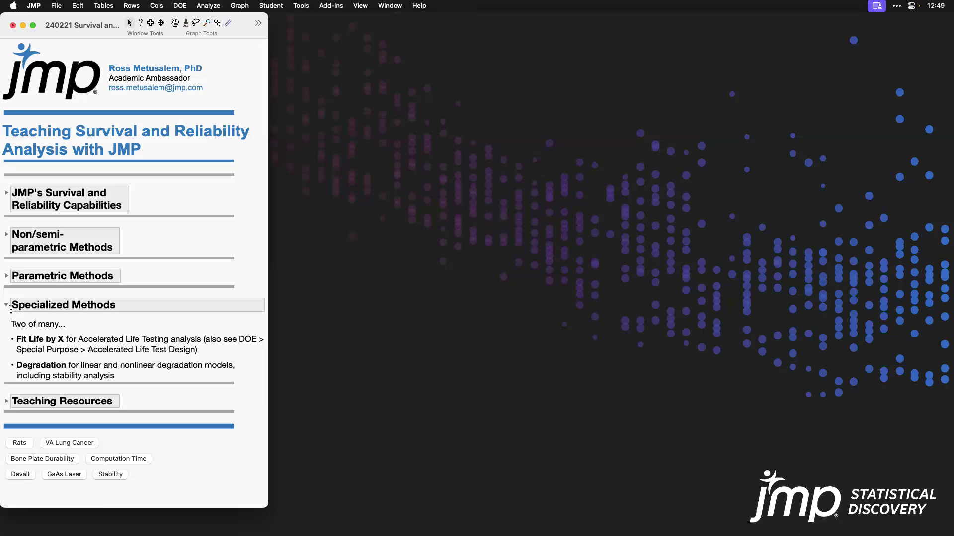
pyautogui.click(21, 475)
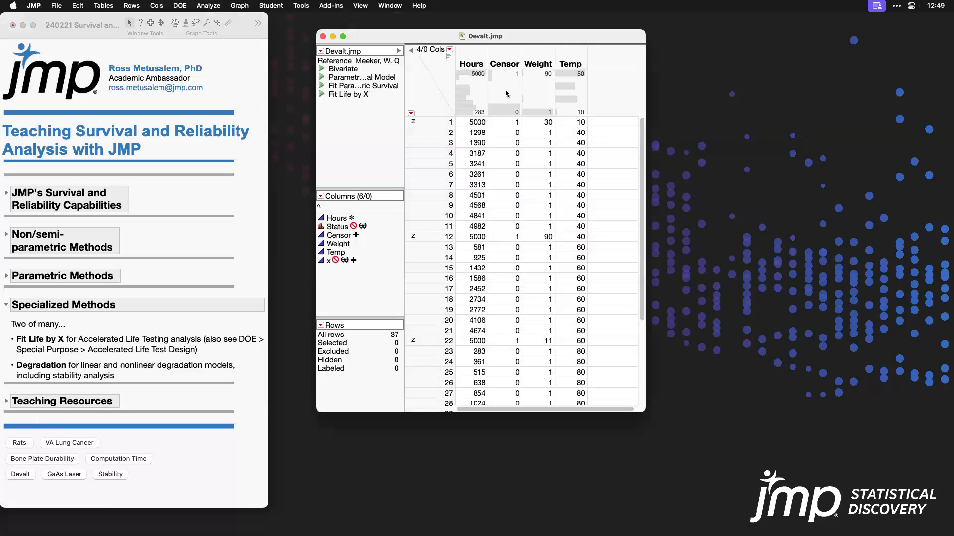
# Step: View the full Reference note of the Devalt table and select its Temp column
pyautogui.doubleClick(344, 60)
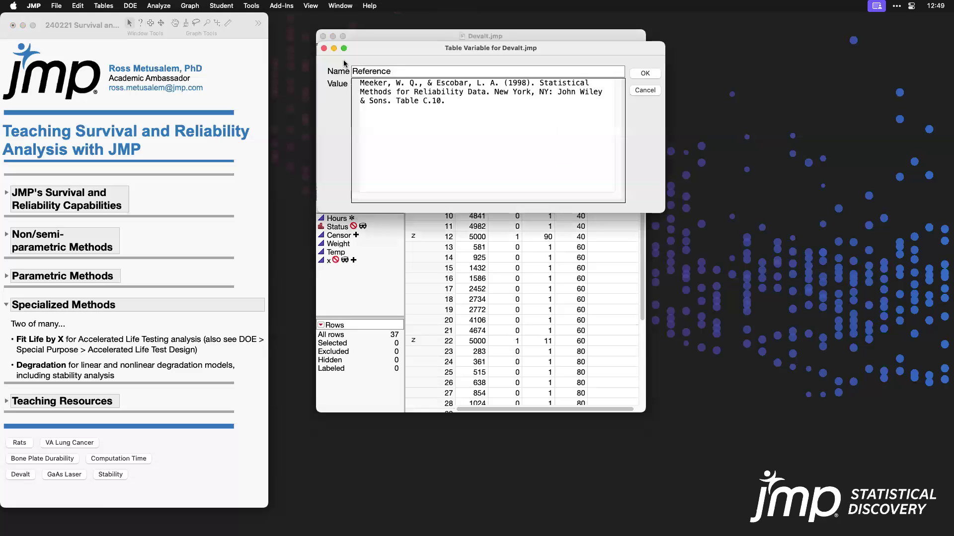
pyautogui.click(644, 91)
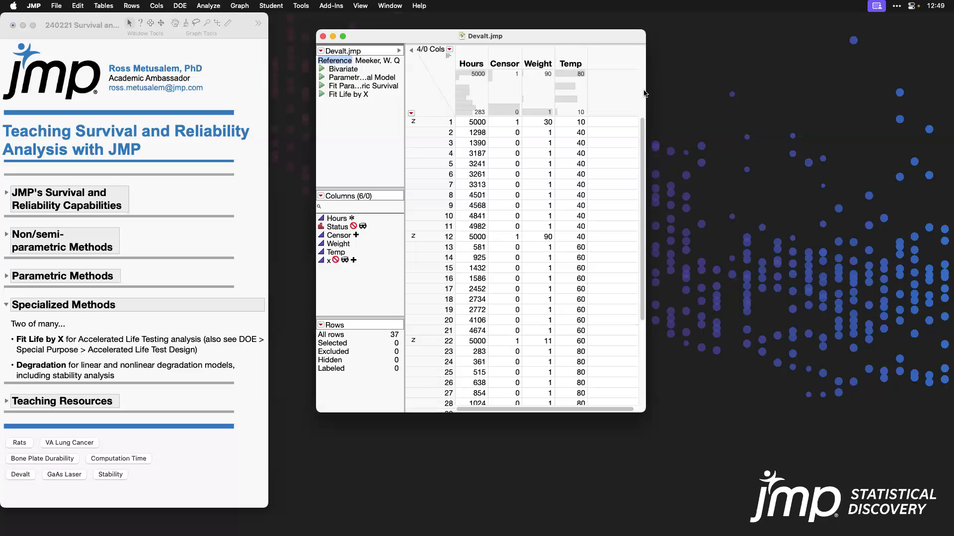
pyautogui.click(571, 53)
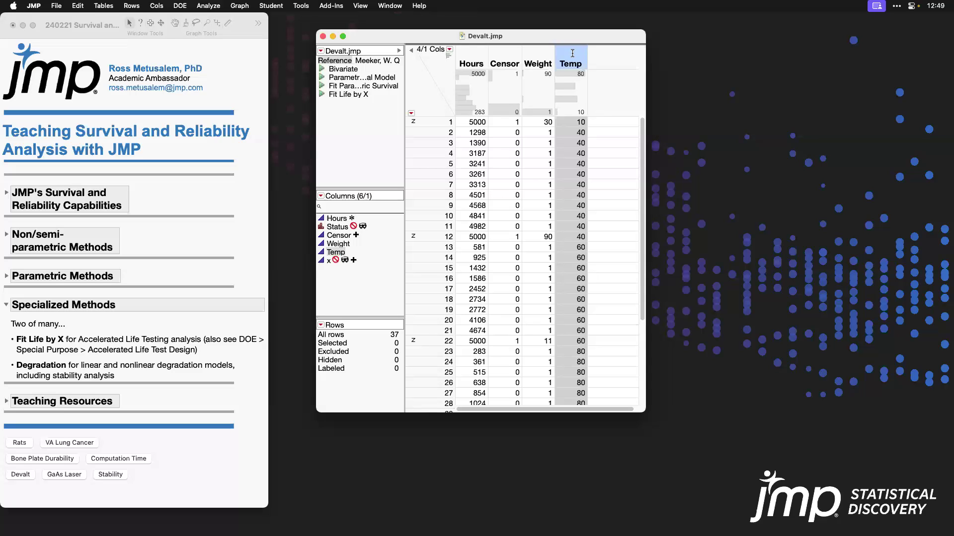
# Step: Examine the Hours, Censor and Temp columns of the Devalt table one after another
pyautogui.click(479, 55)
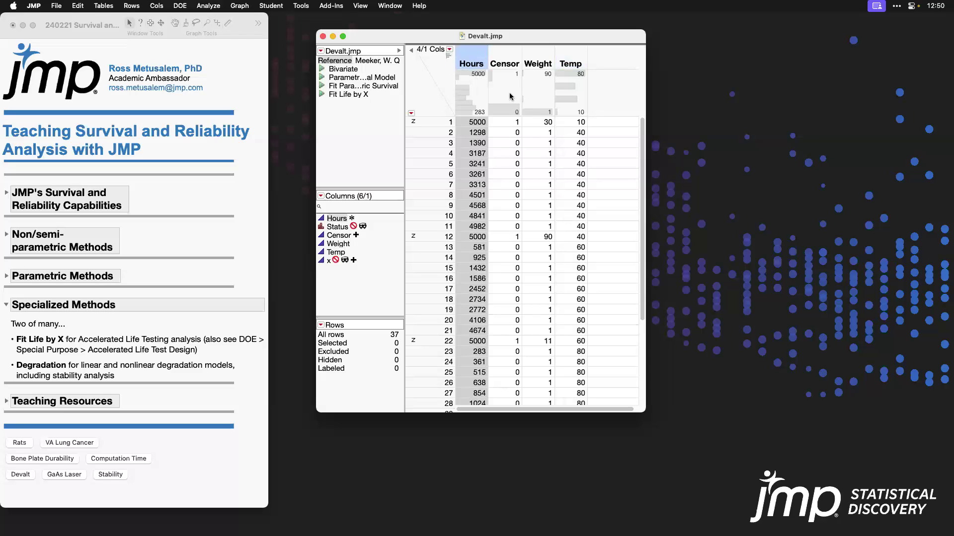
pyautogui.click(507, 55)
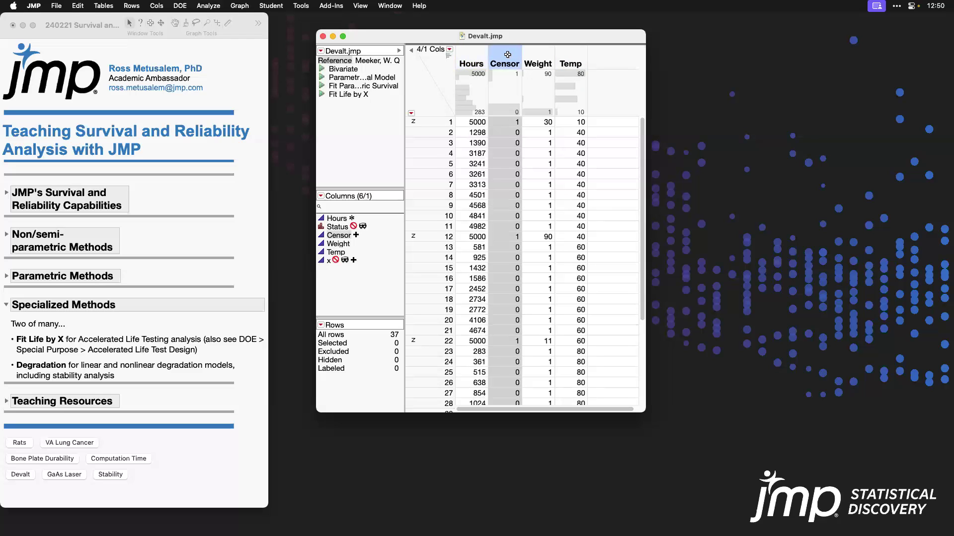
pyautogui.click(568, 57)
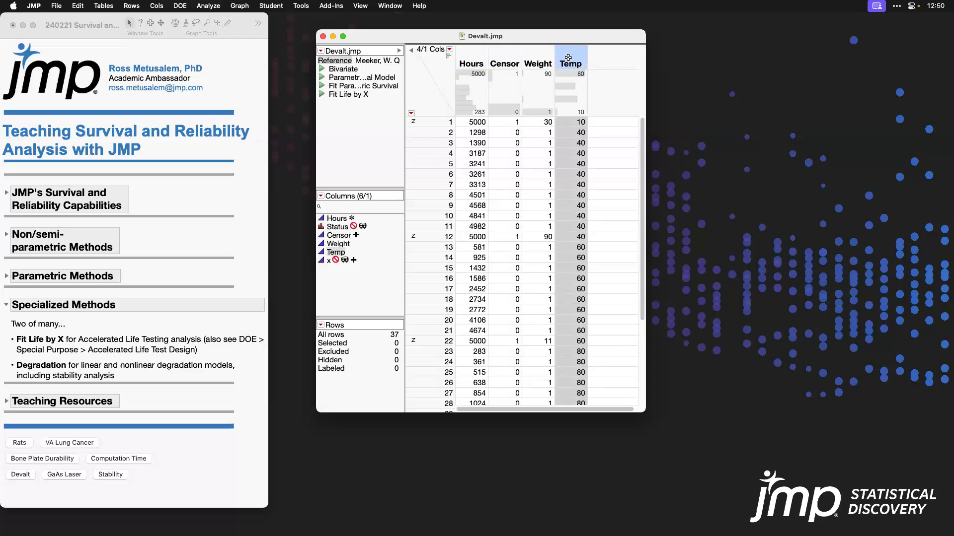
# Step: Highlight the Devalt rows at each Temp level, 10, 40, 60 and 80, then clear the row and column selection
pyautogui.click(573, 124)
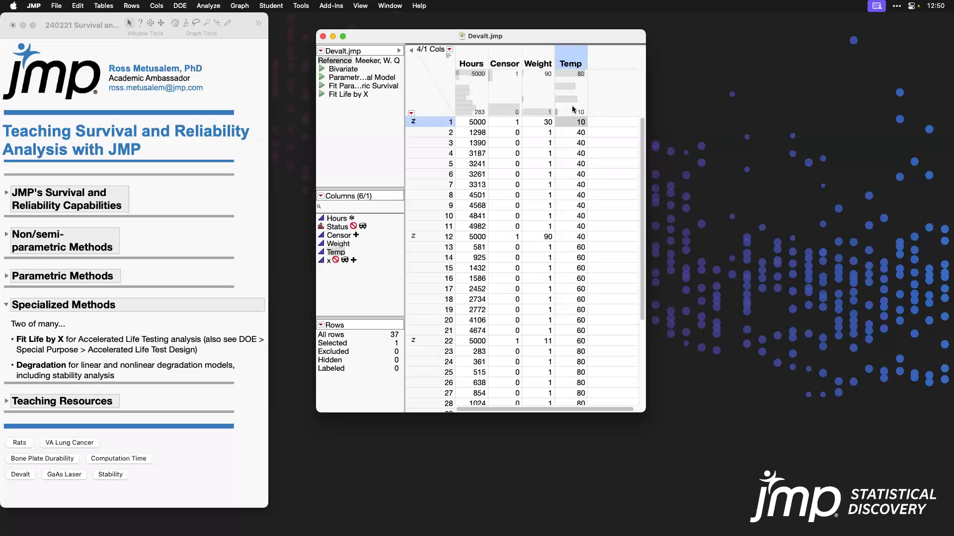
pyautogui.click(569, 99)
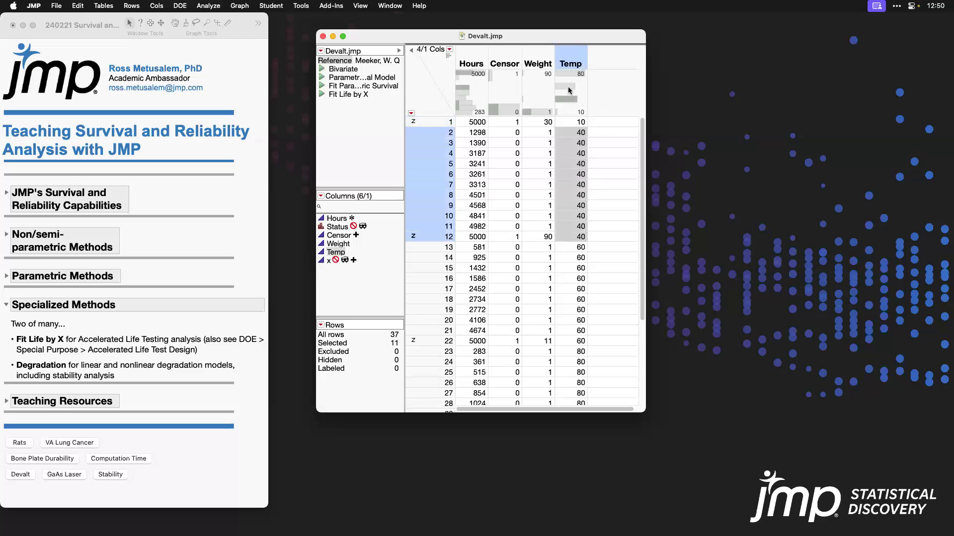
pyautogui.click(569, 87)
pyautogui.click(571, 76)
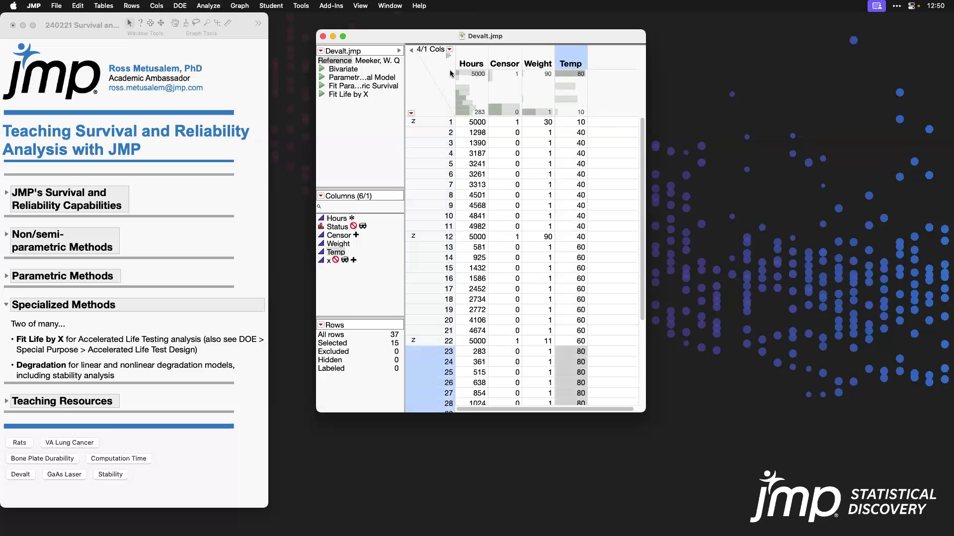
pyautogui.click(440, 81)
pyautogui.click(427, 95)
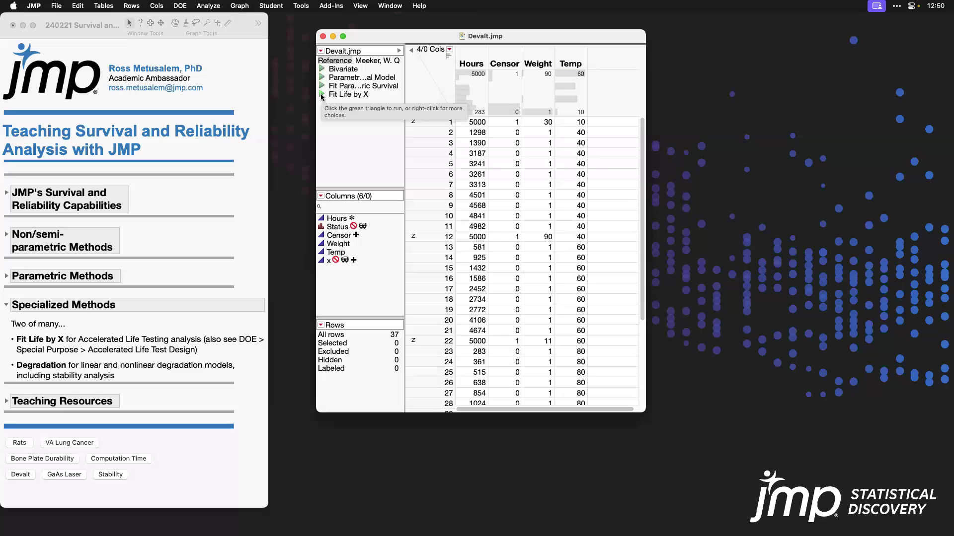
# Step: Locate Accelerated Life Test Design among the special-purpose experimental designs
pyautogui.click(177, 6)
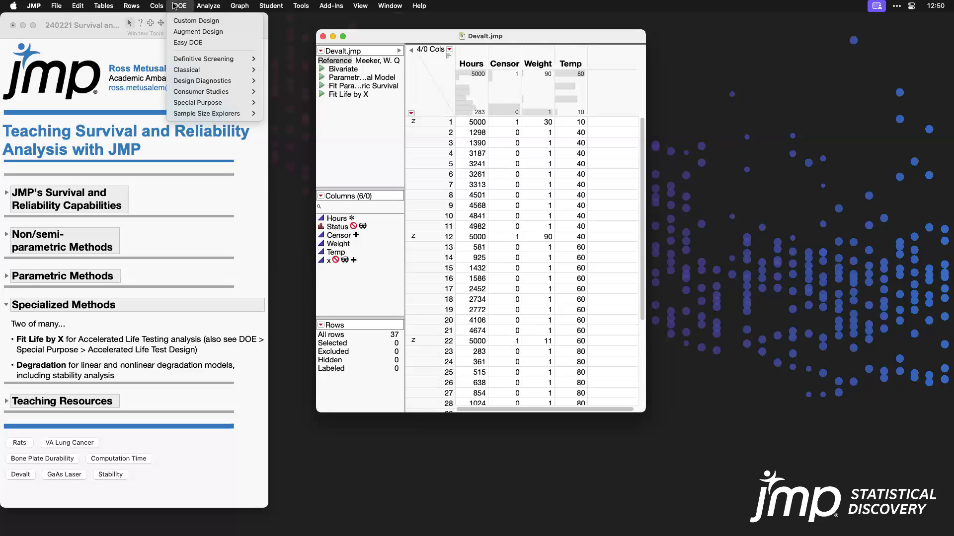
pyautogui.moveTo(238, 103)
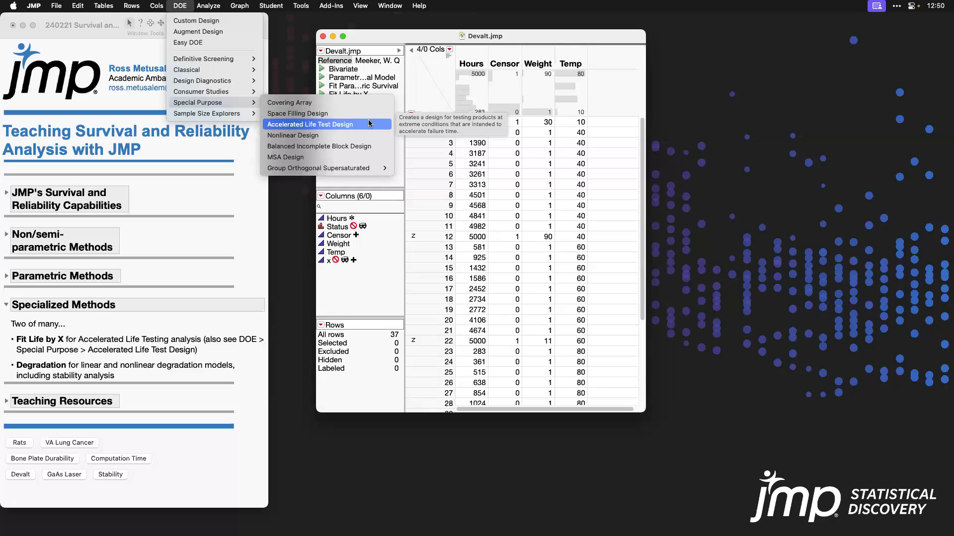
pyautogui.click(369, 123)
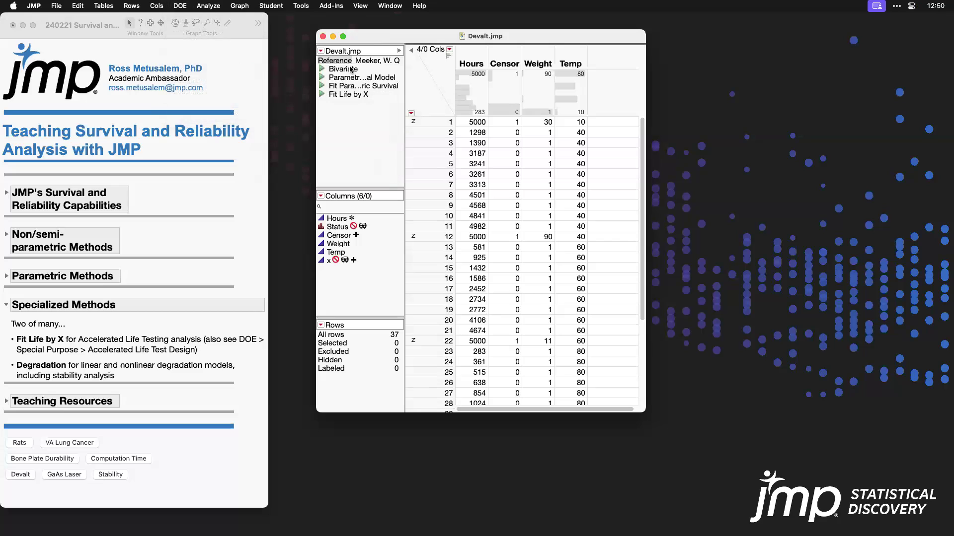
# Step: Launch Fit Life by X and assign Hours as time to event, Temp as X and Censor as the censor column
pyautogui.click(206, 6)
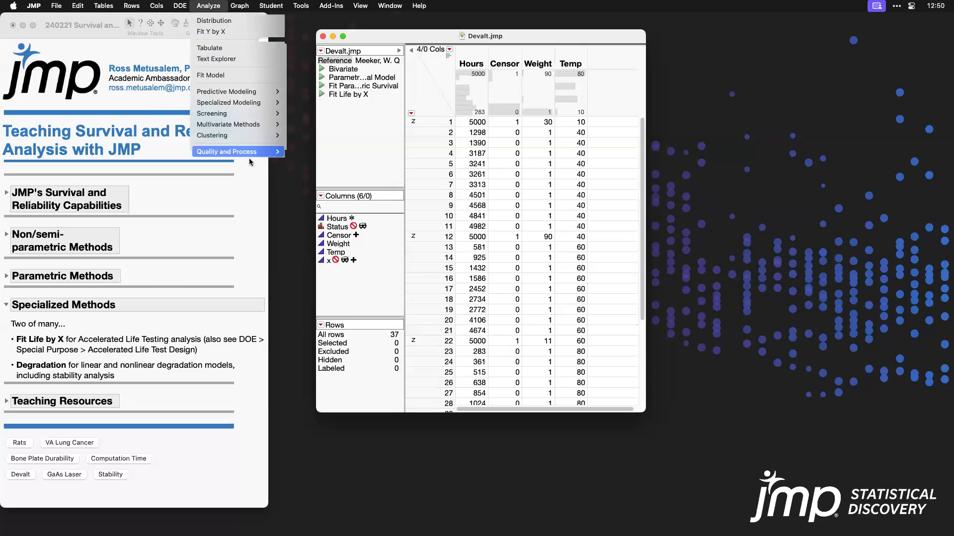
pyautogui.moveTo(251, 166)
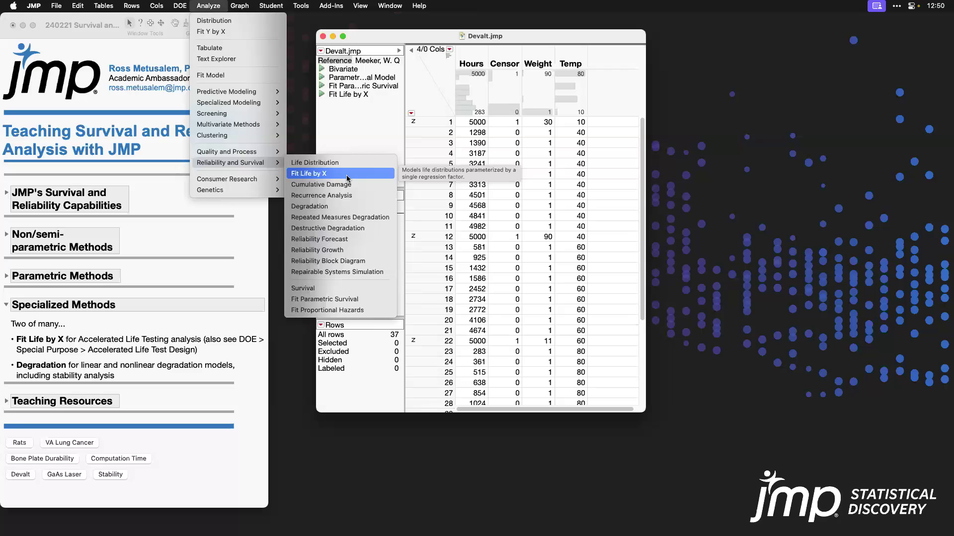
pyautogui.click(346, 178)
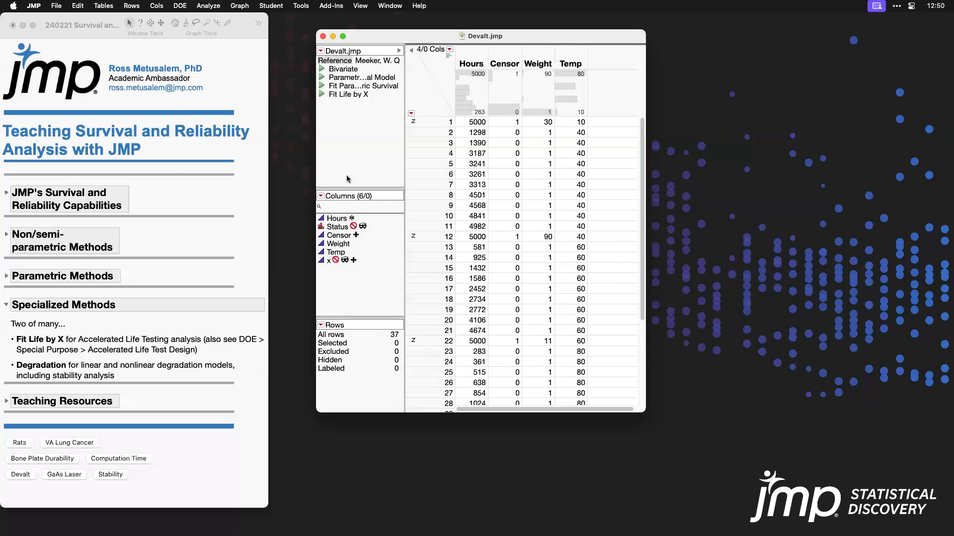
pyautogui.click(344, 149)
pyautogui.click(486, 137)
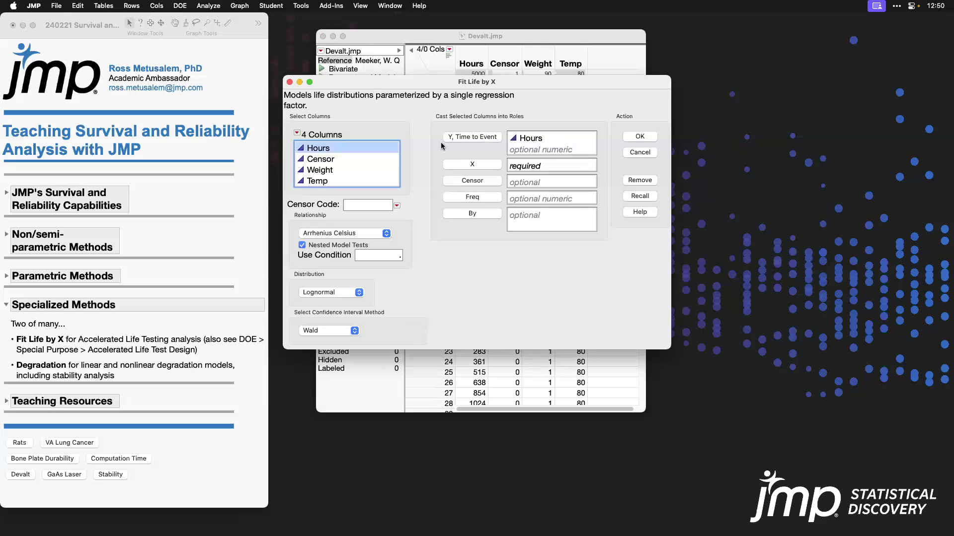
pyautogui.click(349, 182)
pyautogui.click(476, 166)
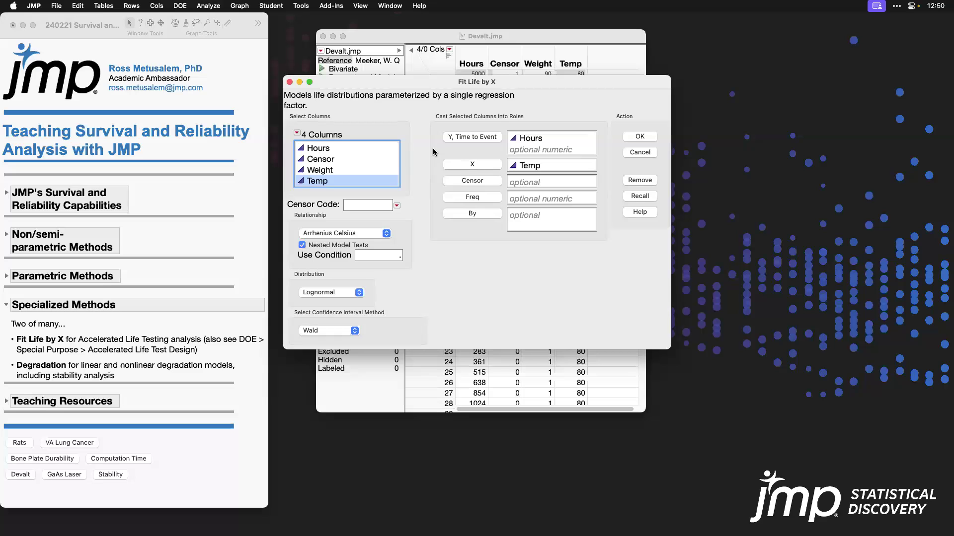
pyautogui.click(358, 159)
pyautogui.click(475, 180)
# Step: Bring the Devalt table forward and inspect the Weight and Hours values of the censored rows 1 and 12
pyautogui.moveTo(529, 90); pyautogui.dragTo(533, 165)
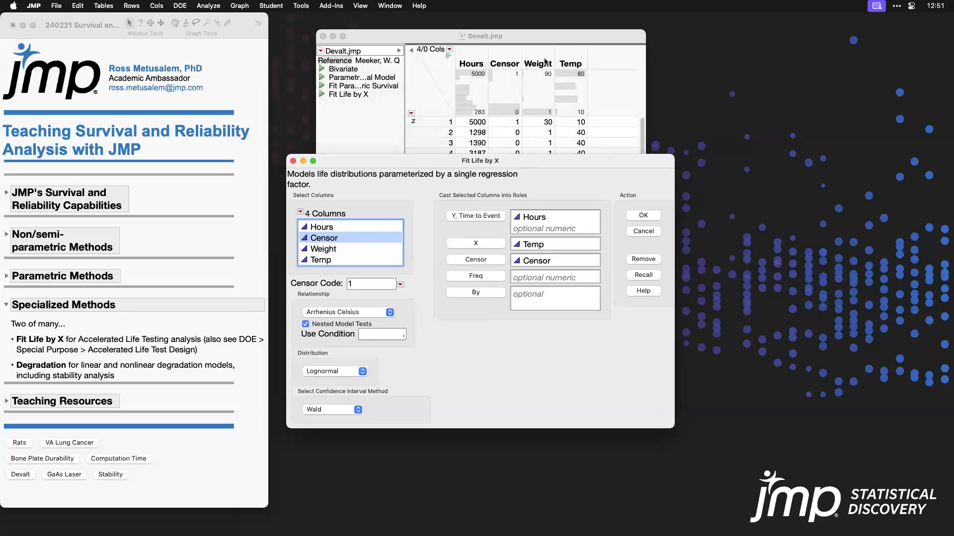
pyautogui.click(548, 39)
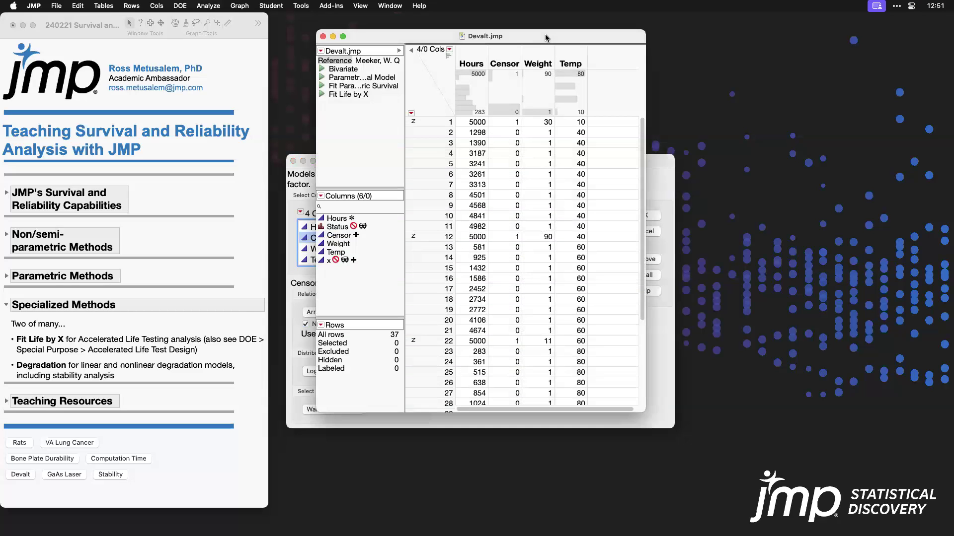
pyautogui.click(543, 125)
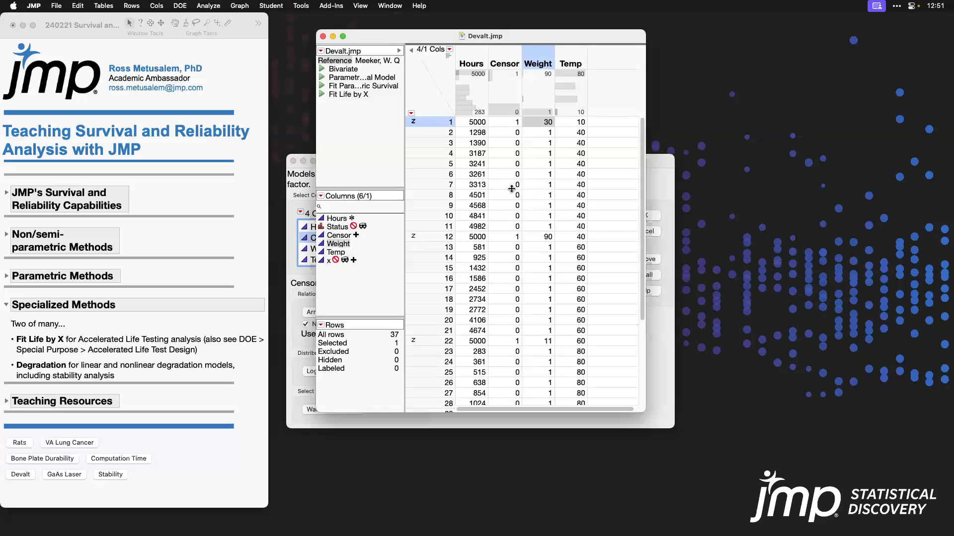
pyautogui.click(540, 237)
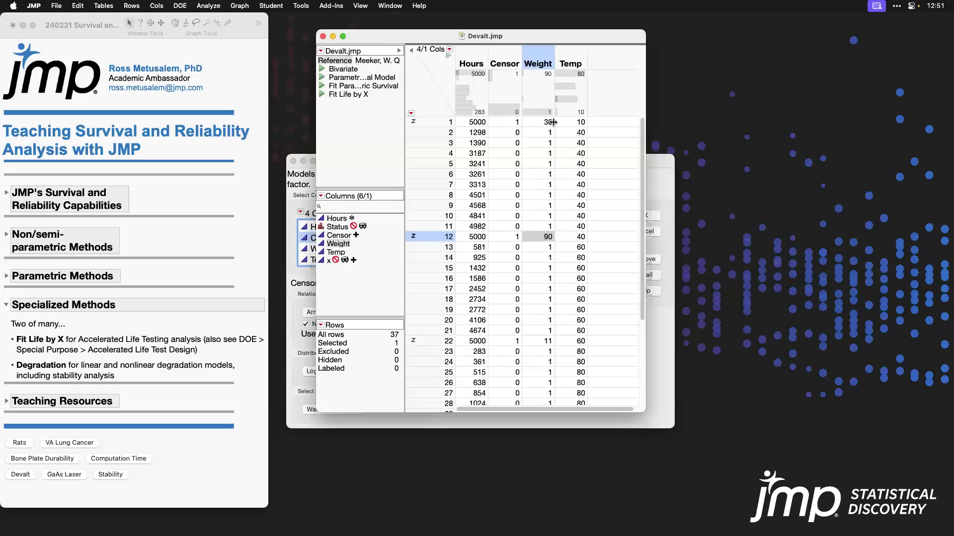
pyautogui.click(484, 125)
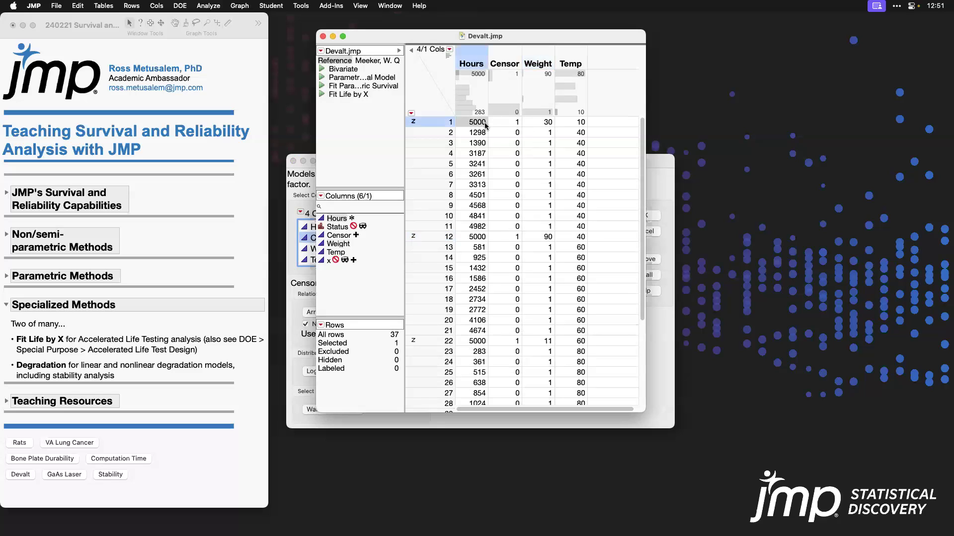
pyautogui.click(480, 239)
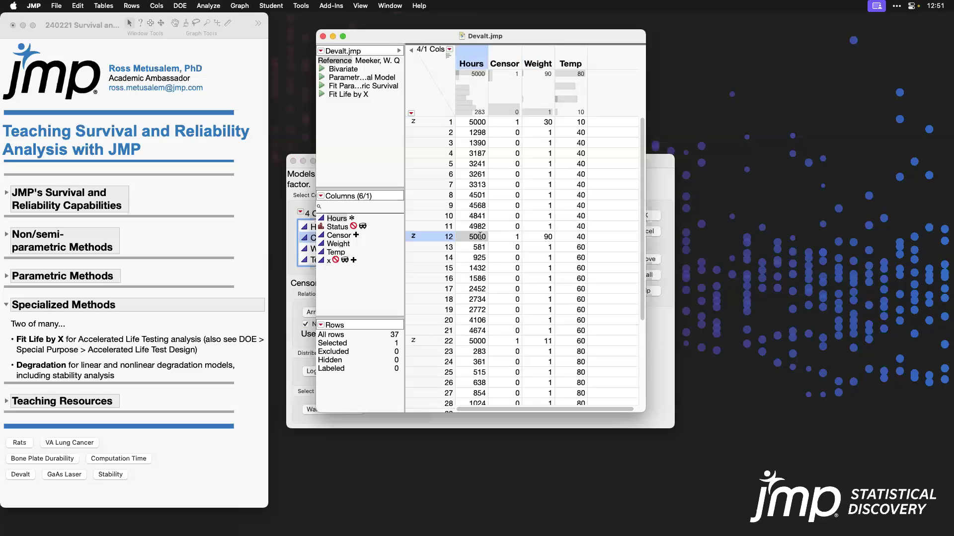
pyautogui.click(547, 123)
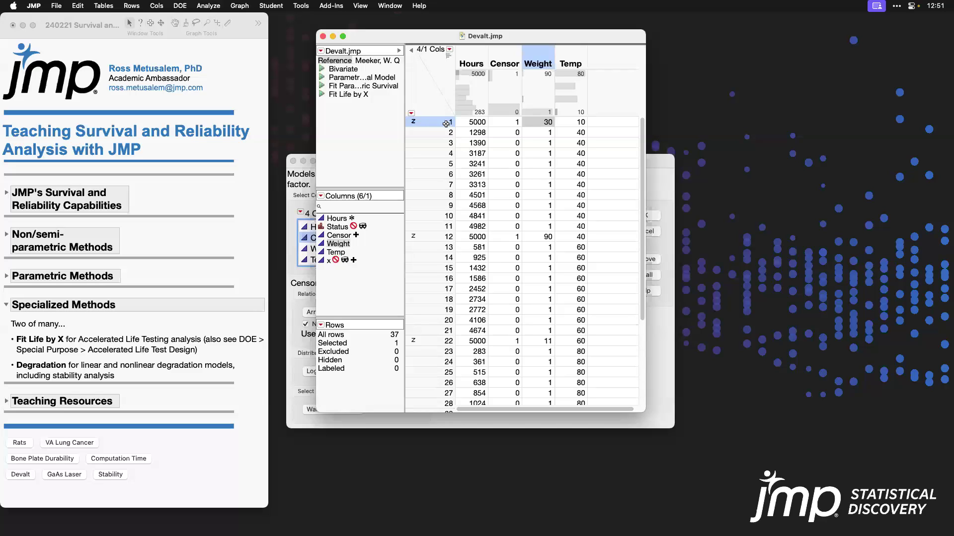
# Step: Assign Weight as the frequency column, keep the Arrhenius Celsius relationship and run the Fit Life by X analysis
pyautogui.click(652, 158)
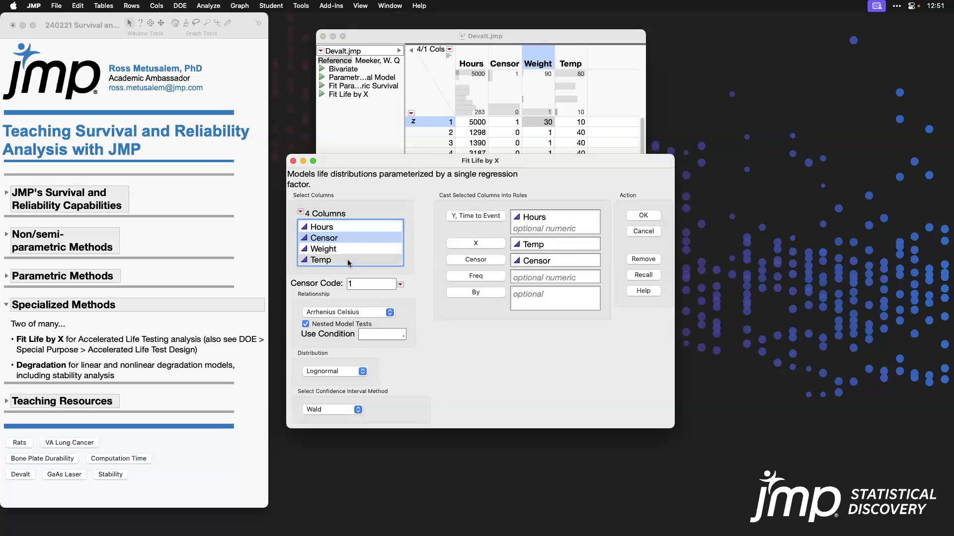
pyautogui.click(348, 252)
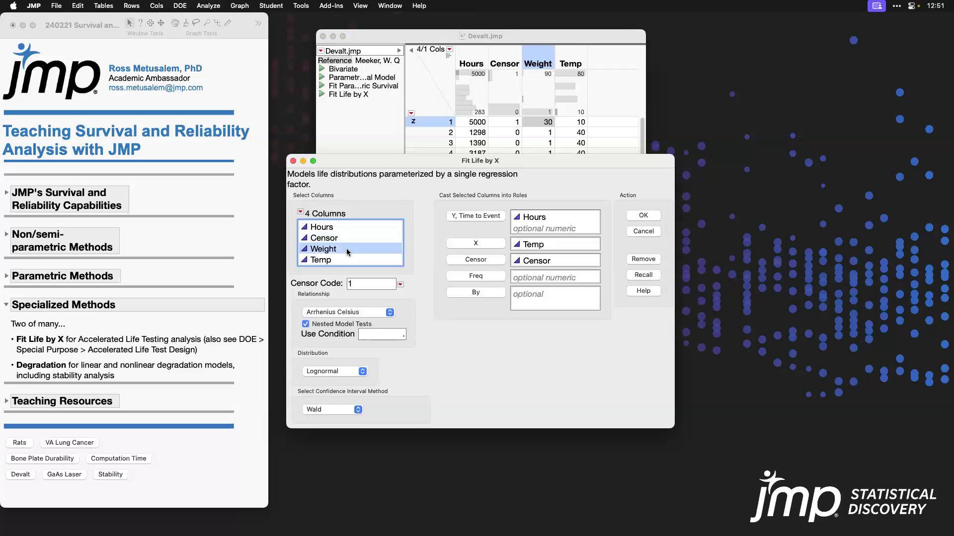
pyautogui.click(472, 278)
pyautogui.click(384, 313)
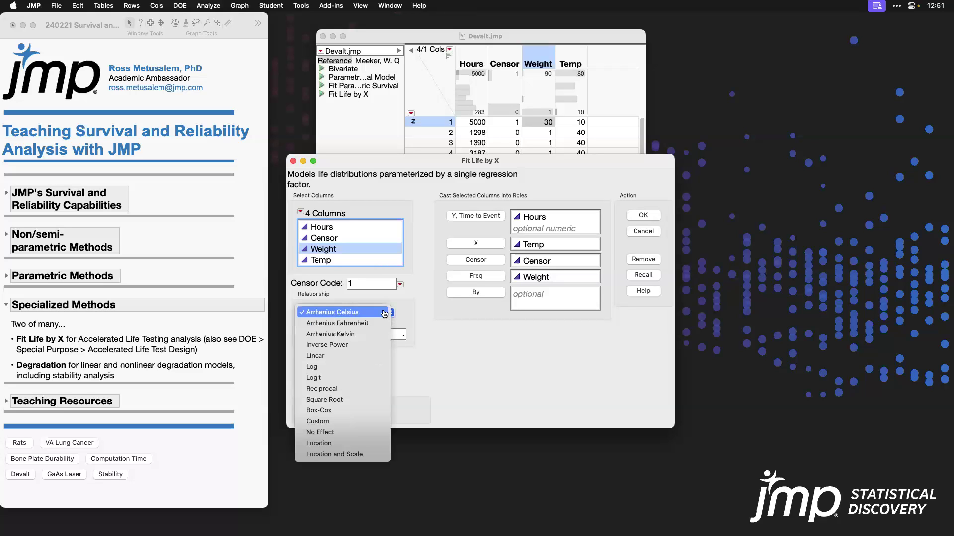
pyautogui.click(372, 315)
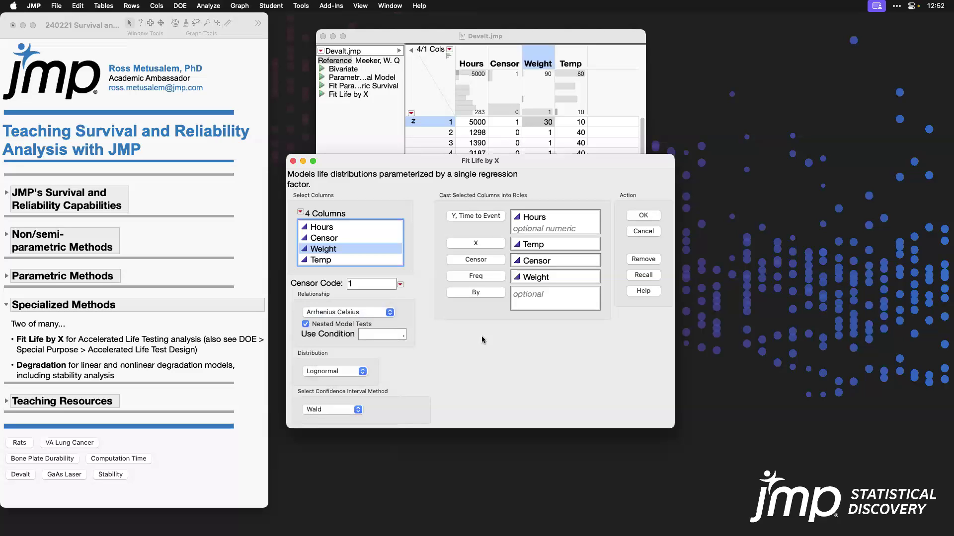
pyautogui.click(647, 217)
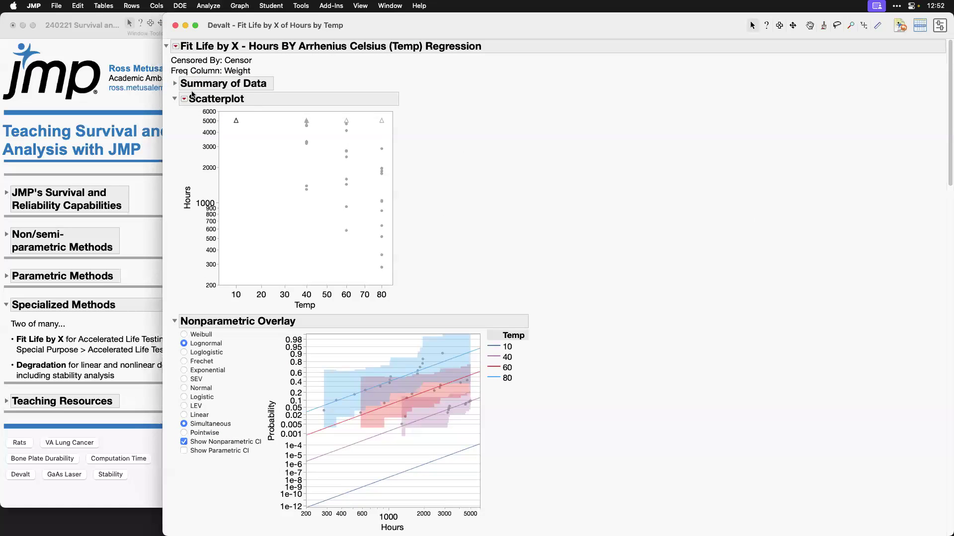
# Step: Collapse the Scatterplot section and expand the Wilcoxon Group Homogeneity Test and Summary of Data sections of the report
pyautogui.click(174, 100)
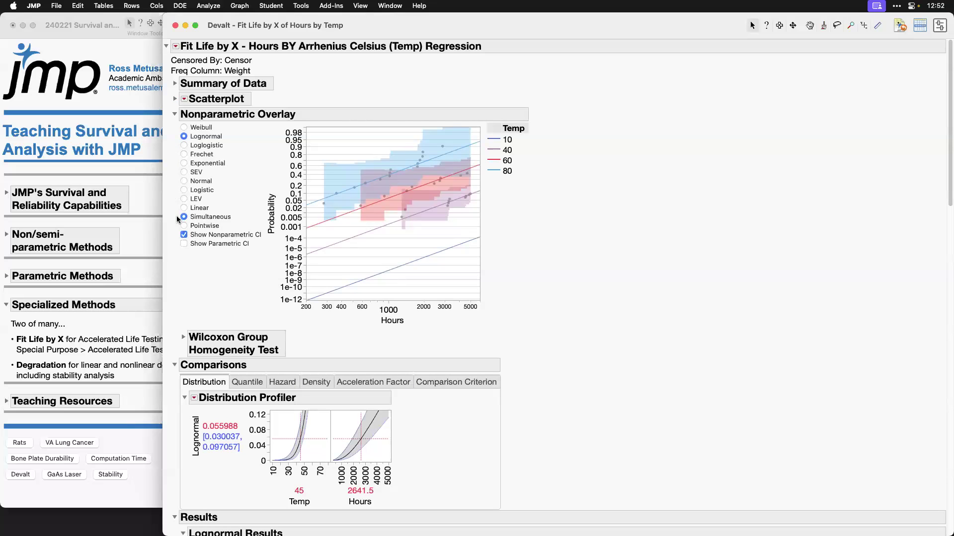
pyautogui.click(183, 338)
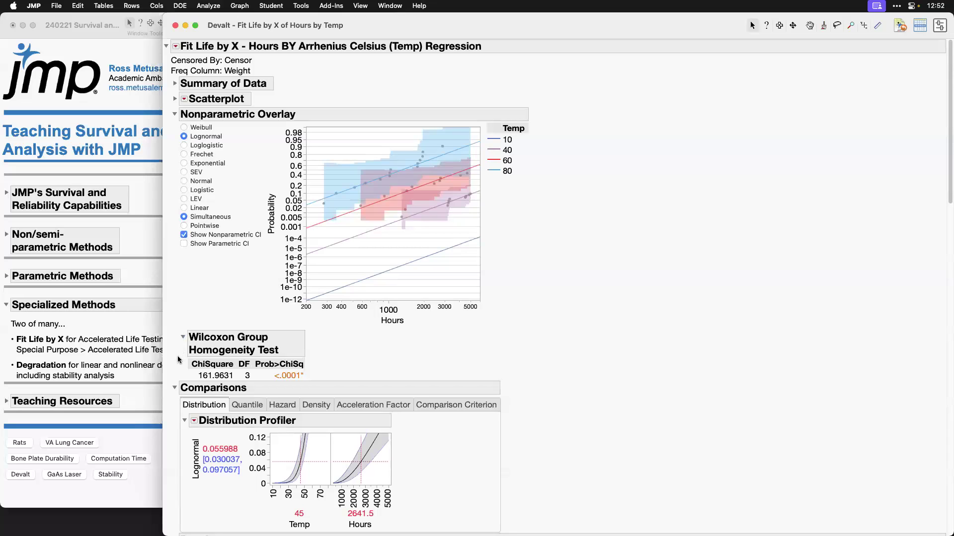
pyautogui.click(409, 251)
pyautogui.click(175, 84)
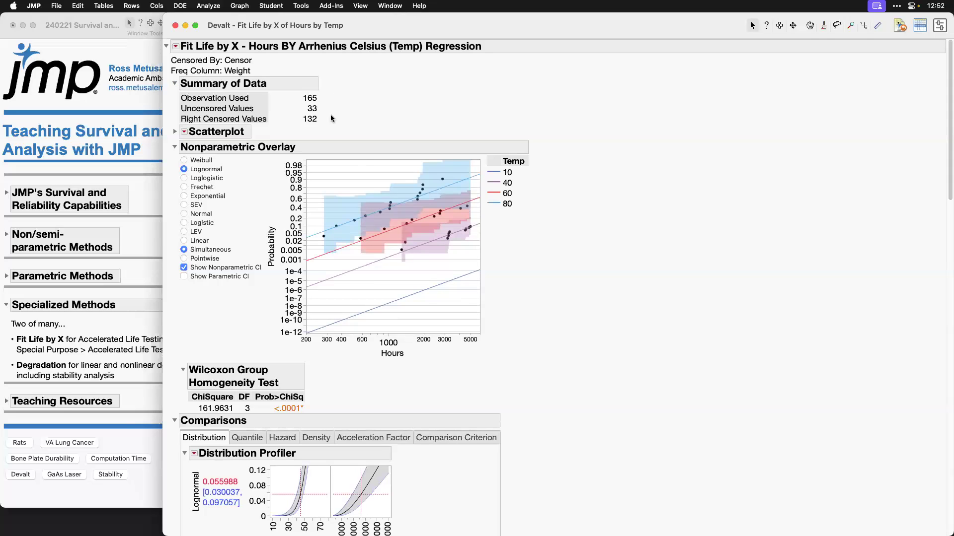
pyautogui.moveTo(326, 120); pyautogui.dragTo(294, 117)
# Step: Collapse the Nonparametric Overlay and examine the parameter estimates and location formula in the Lognormal Results
pyautogui.click(176, 148)
pyautogui.scroll(-5, 598, 210)
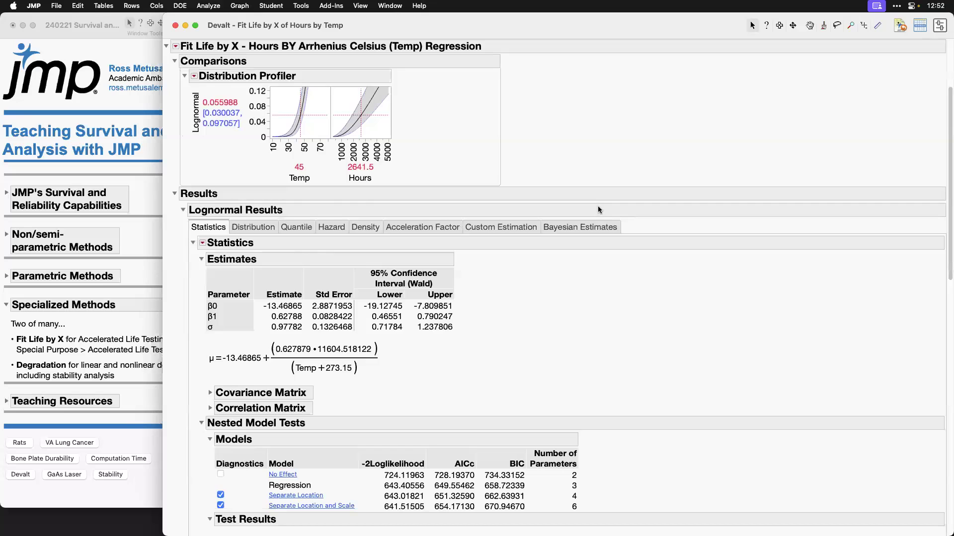
pyautogui.moveTo(354, 378)
pyautogui.mouseDown()
pyautogui.moveTo(402, 349)
pyautogui.moveTo(305, 323)
pyautogui.moveTo(198, 331)
pyautogui.moveTo(236, 382)
pyautogui.moveTo(380, 378)
pyautogui.mouseUp()
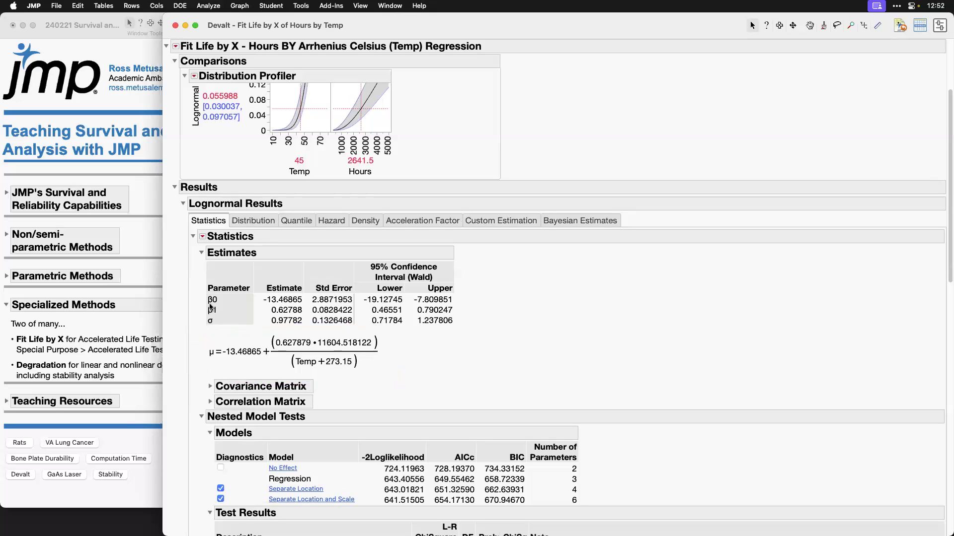
# Step: Set Temp to 10 and Hours to 5000 in the Distribution Profiler of the Lognormal Results
pyautogui.click(259, 220)
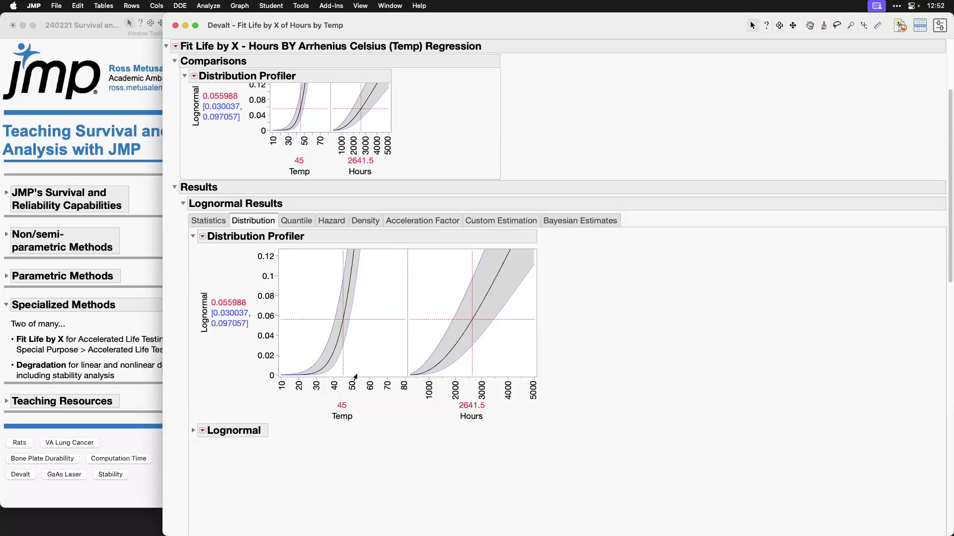
pyautogui.click(342, 405)
pyautogui.write('10')
pyautogui.click(476, 406)
pyautogui.click(481, 330)
pyautogui.moveTo(483, 331); pyautogui.dragTo(558, 330)
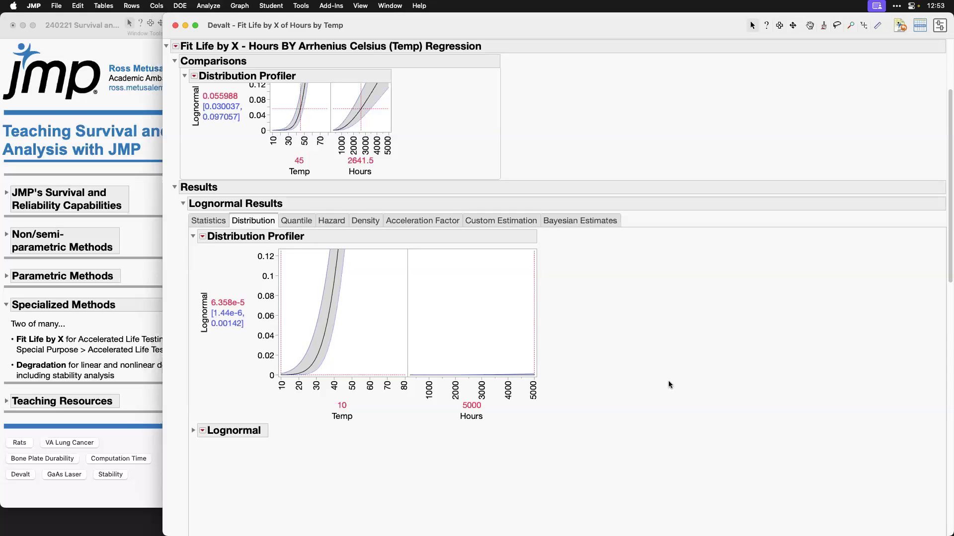
# Step: Set Temp to 10 and Probability to 0.1 in the Quantile Profiler of the Lognormal Results
pyautogui.click(309, 221)
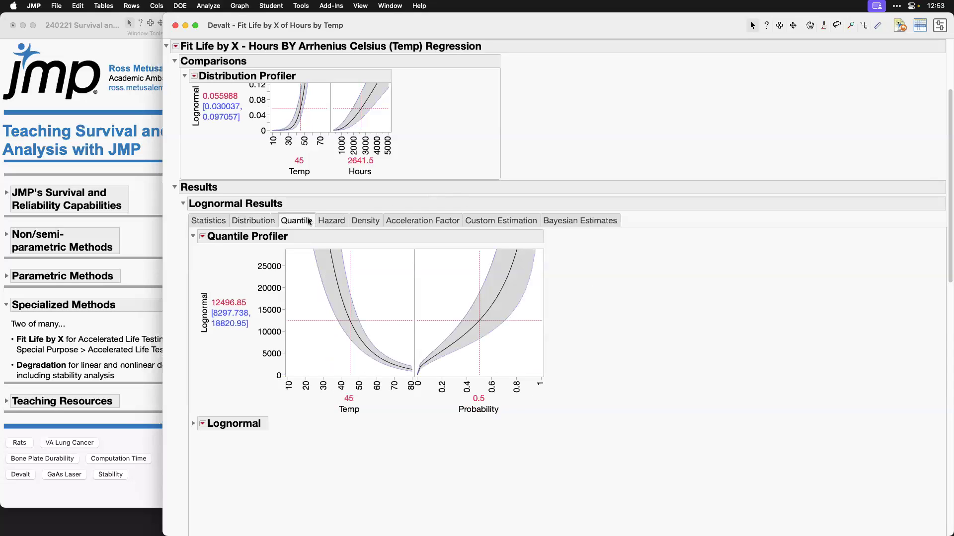
pyautogui.click(349, 399)
pyautogui.write('10')
pyautogui.press('Return')
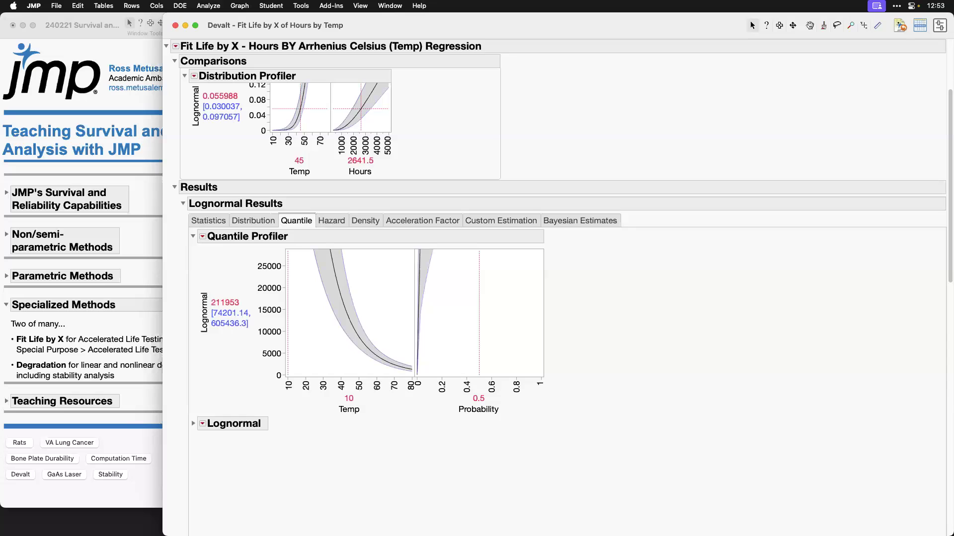
pyautogui.click(482, 400)
pyautogui.write('.1')
pyautogui.press('Return')
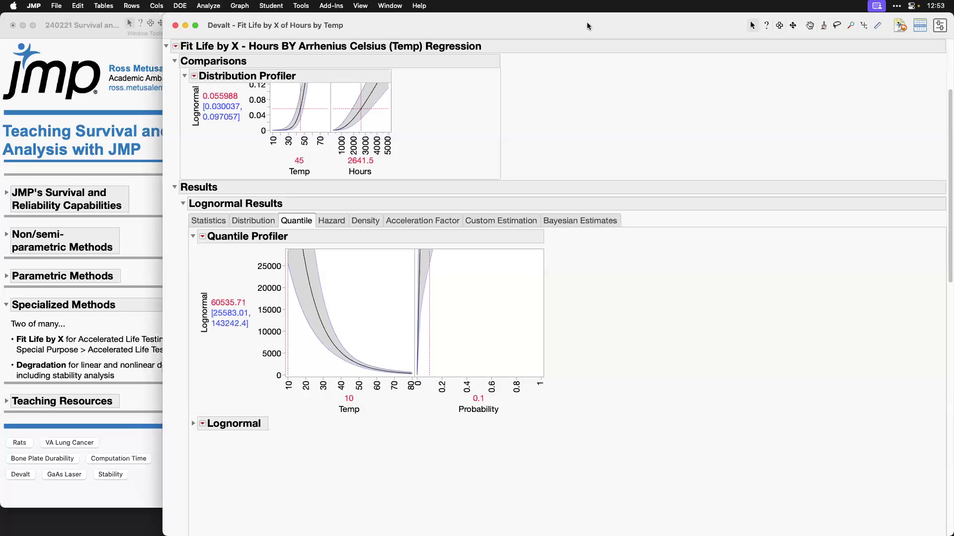
# Step: Check the Fit Life by X report options without applying any, and close the report and the Devalt data table
pyautogui.click(176, 47)
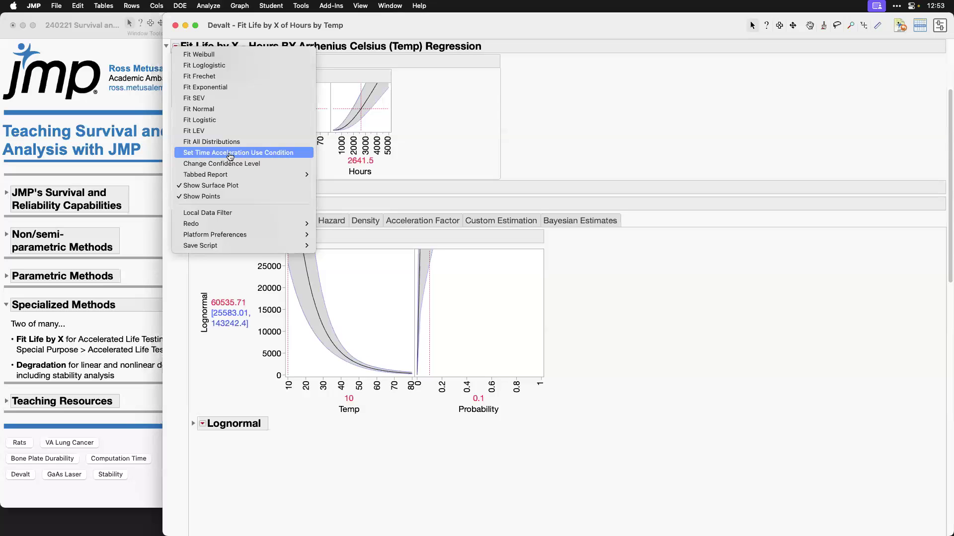
pyautogui.click(640, 144)
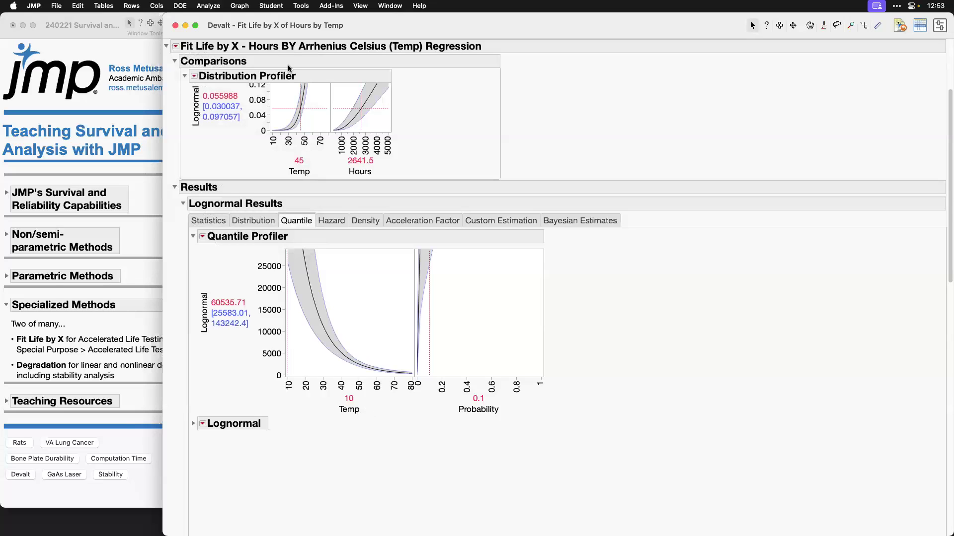
pyautogui.click(175, 25)
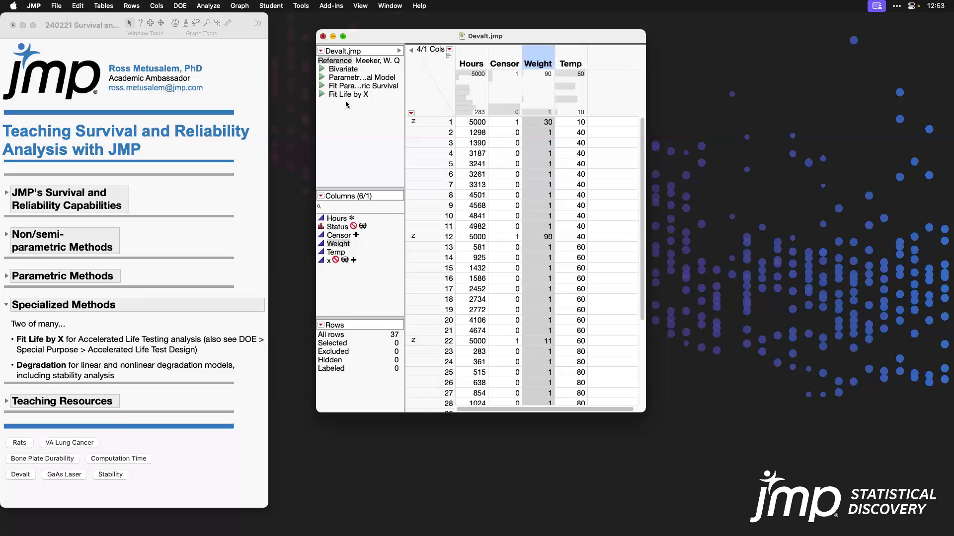
pyautogui.press('super+w')
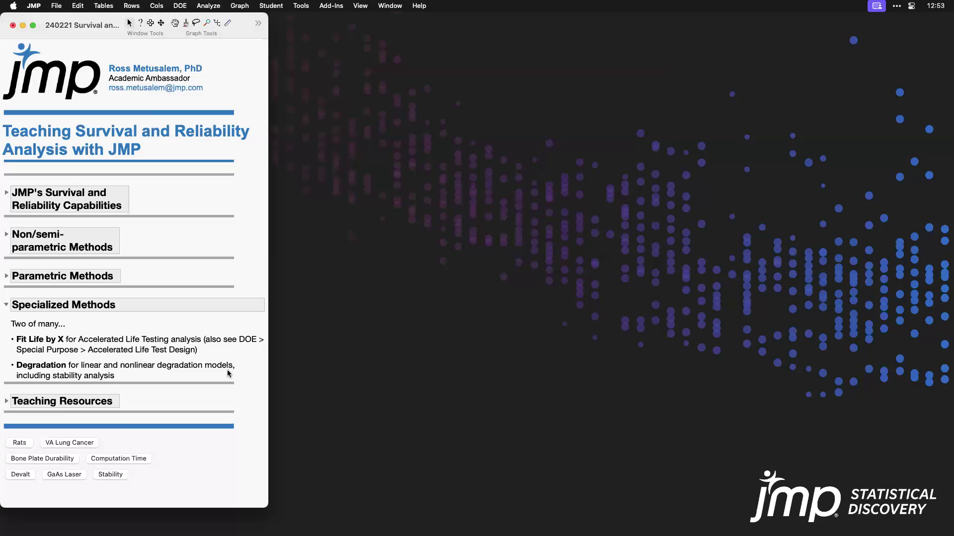
# Step: Highlight the Degradation bullet in the outline, open the GaAs Laser data table and select its Current column
pyautogui.click(201, 369)
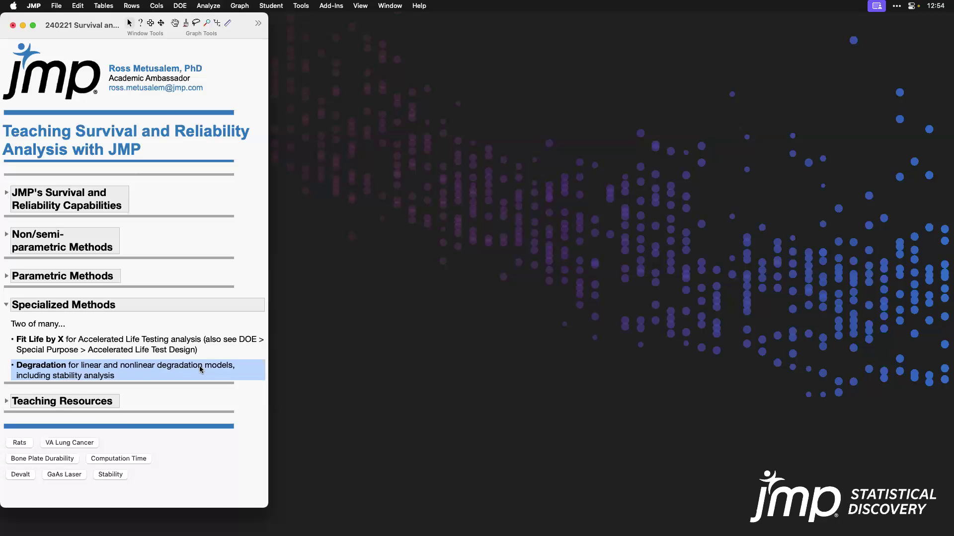
pyautogui.click(64, 475)
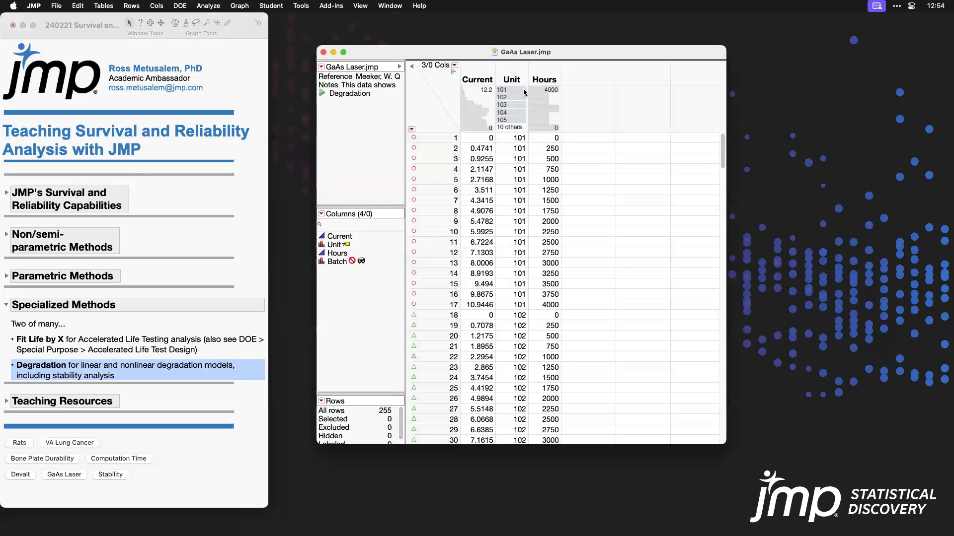
pyautogui.moveTo(471, 51); pyautogui.dragTo(446, 44)
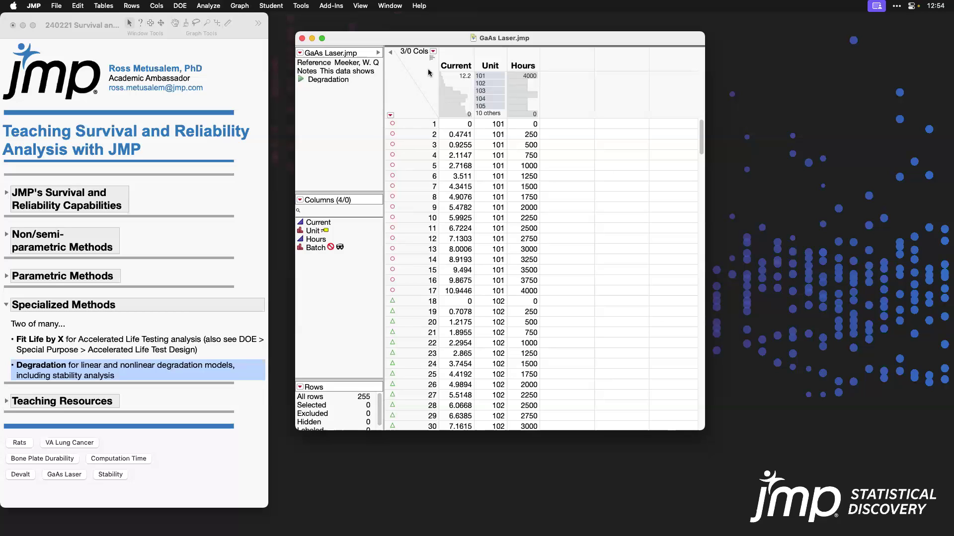
pyautogui.click(455, 55)
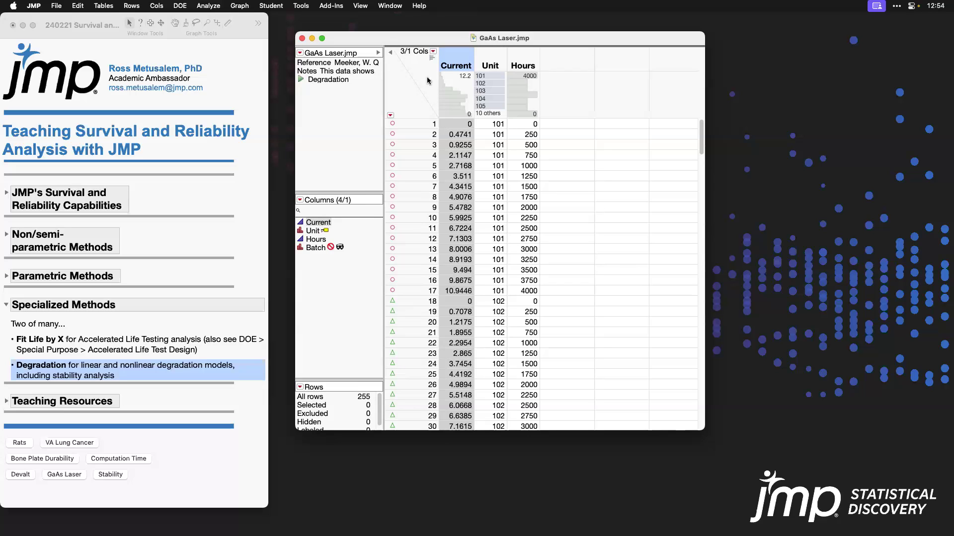
# Step: Run the table's saved Degradation script, extend the overlay plot's Hours axis beyond 4000 and close the report
pyautogui.click(301, 80)
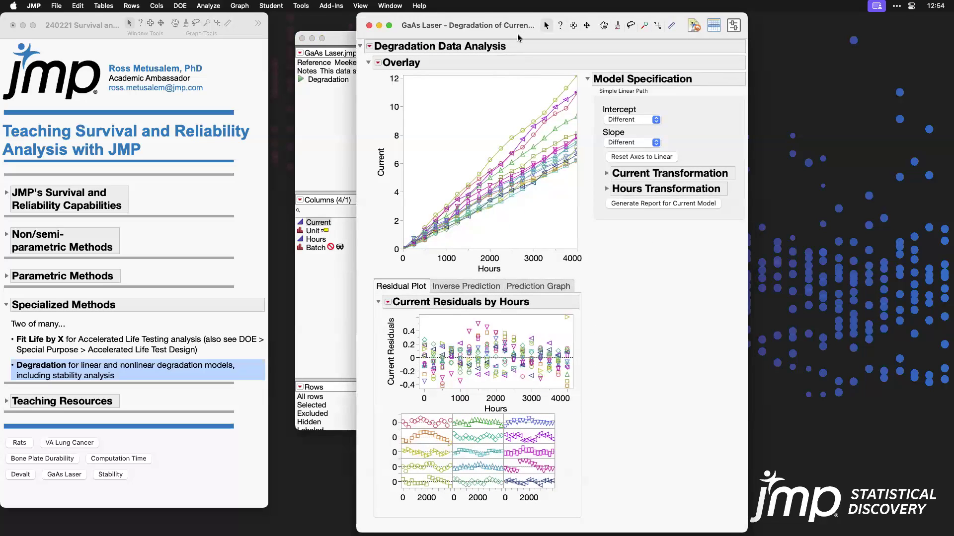
pyautogui.moveTo(517, 38); pyautogui.dragTo(460, 38)
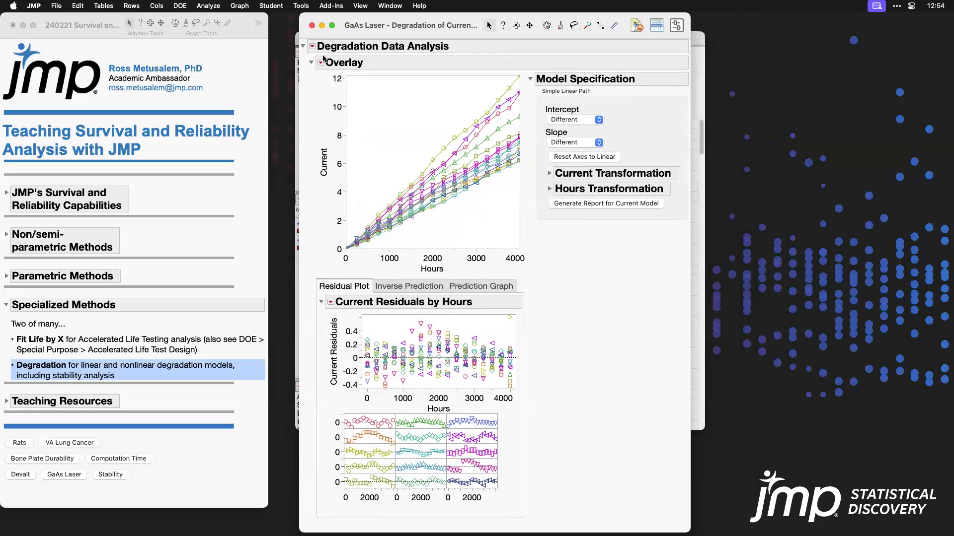
pyautogui.moveTo(517, 257); pyautogui.dragTo(486, 258)
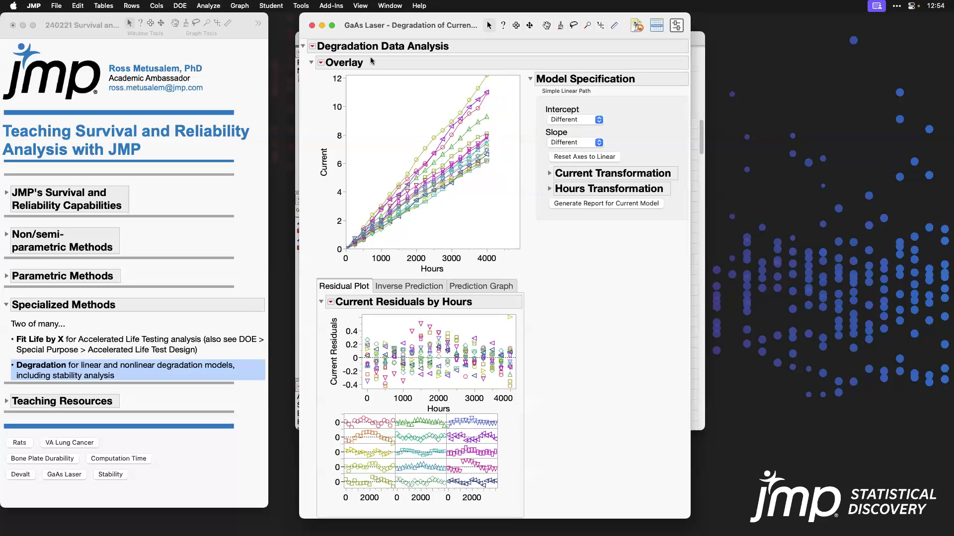
pyautogui.click(312, 26)
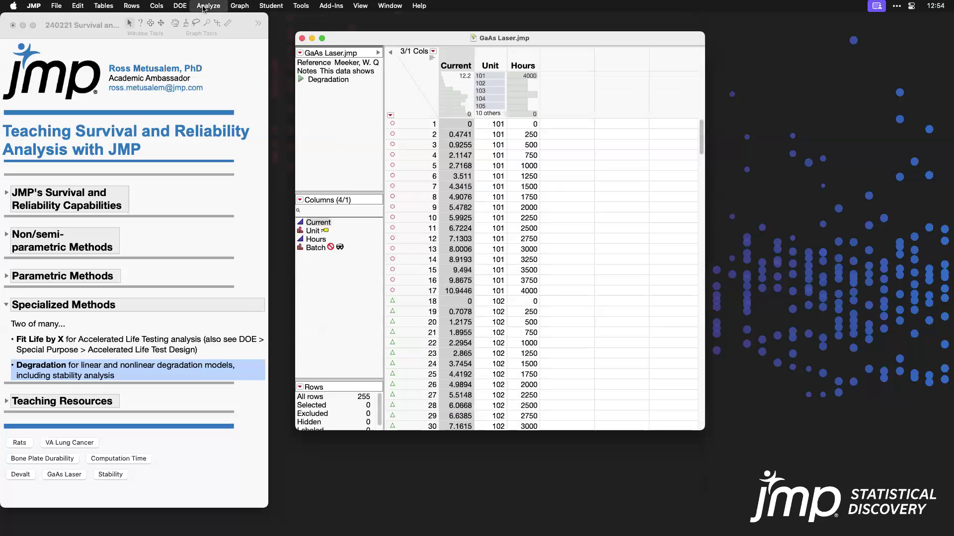
# Step: Launch a Degradation analysis with Current as the Y response and Hours as the time column
pyautogui.click(204, 7)
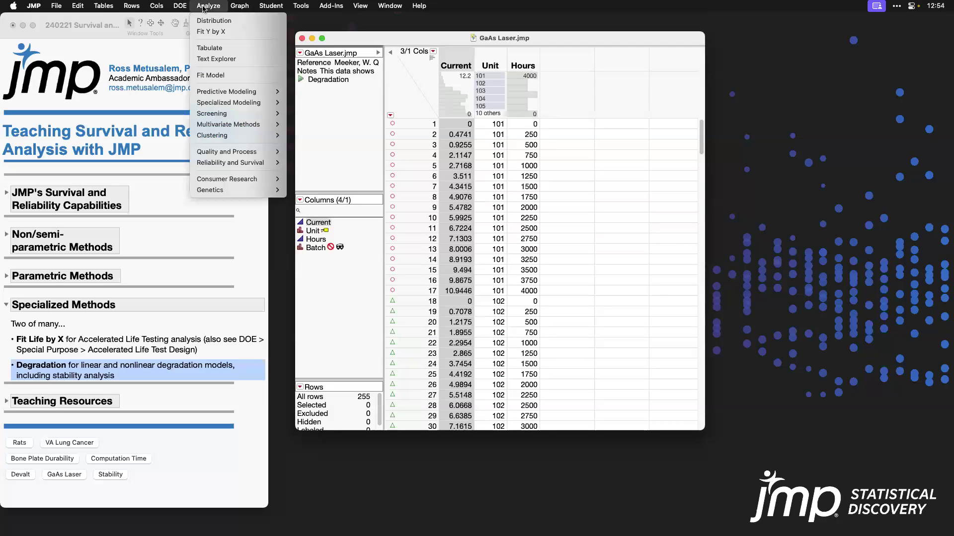
pyautogui.moveTo(231, 163)
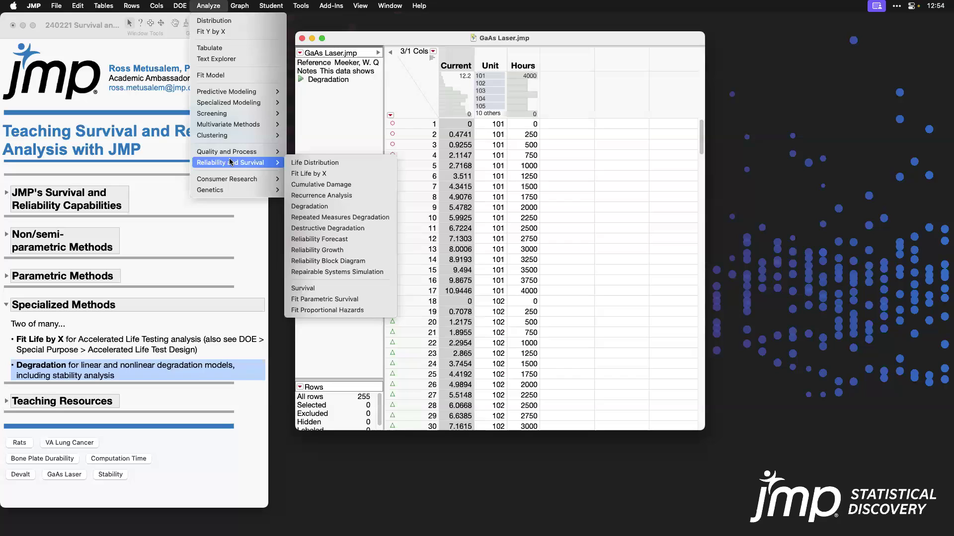
pyautogui.click(347, 206)
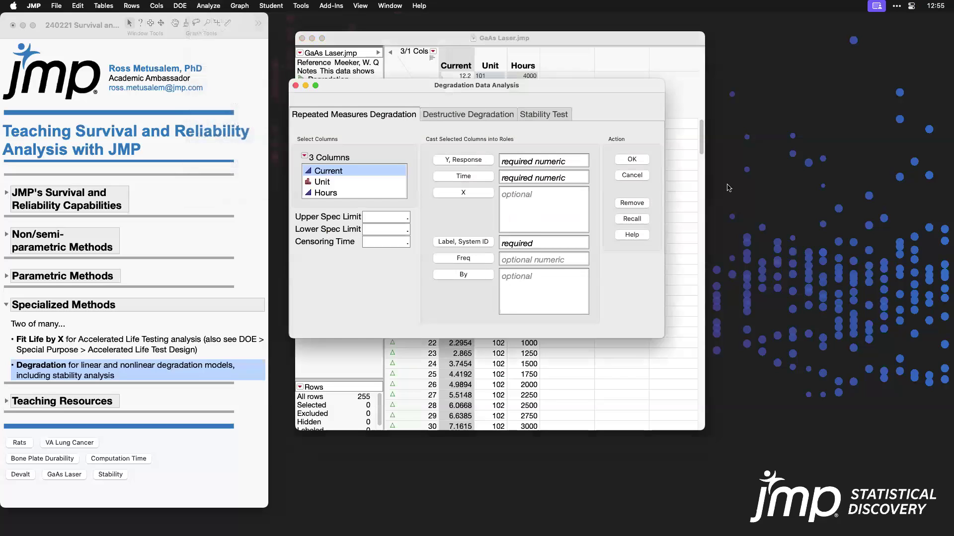
pyautogui.click(480, 164)
pyautogui.click(344, 194)
pyautogui.click(472, 179)
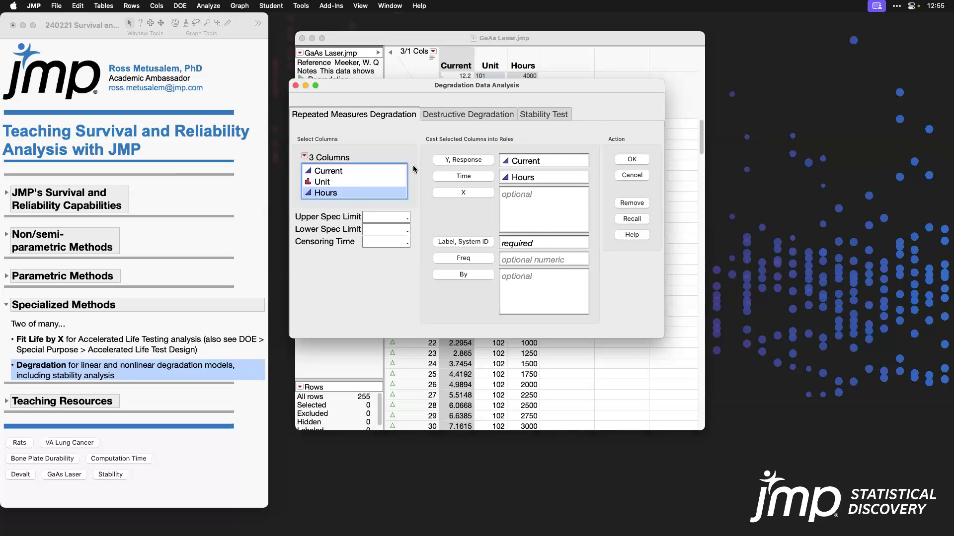
# Step: Assign Unit as the Label, System ID, set the upper spec limit to 12 and run the degradation analysis
pyautogui.click(351, 180)
pyautogui.moveTo(413, 88); pyautogui.dragTo(432, 151)
pyautogui.click(503, 289)
pyautogui.click(435, 268)
pyautogui.write('12')
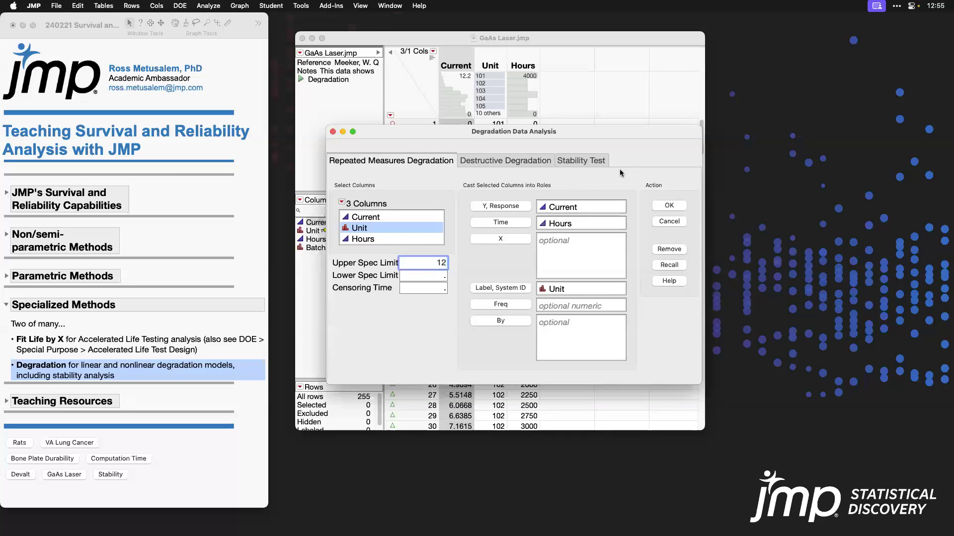
pyautogui.click(425, 337)
pyautogui.click(663, 207)
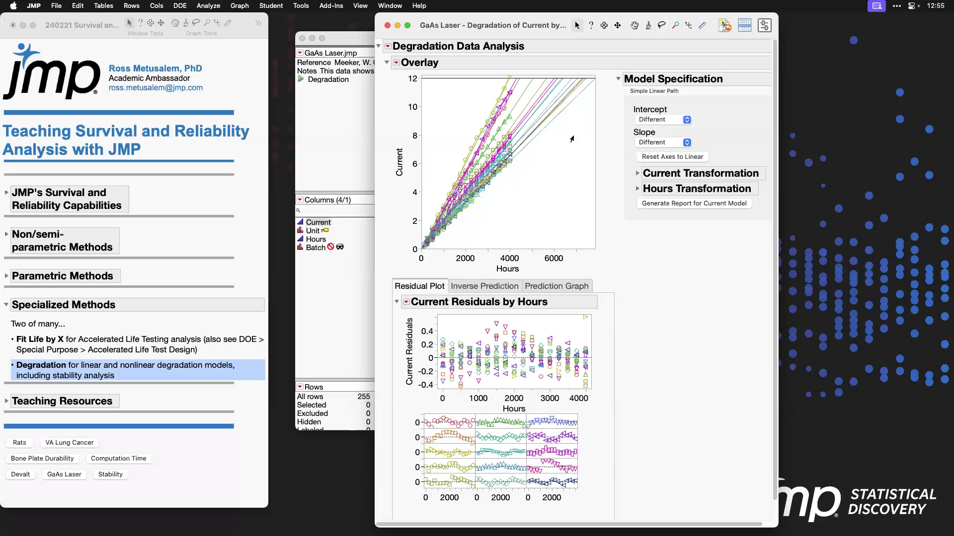
# Step: Extend the overlay plot's Current axis above 12 and save the crossing times from the Inverse Prediction to a new table
pyautogui.moveTo(414, 80); pyautogui.dragTo(414, 96)
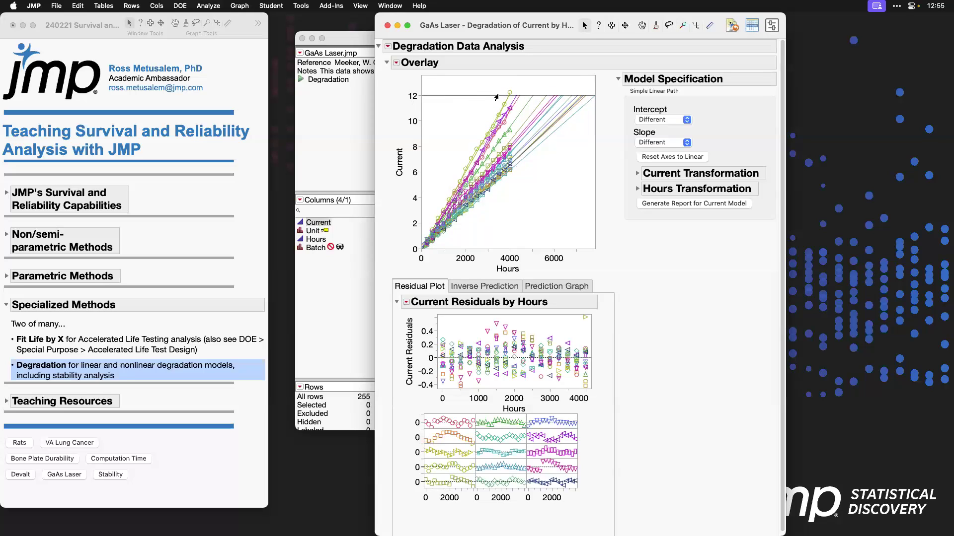
pyautogui.moveTo(508, 95)
pyautogui.click(485, 286)
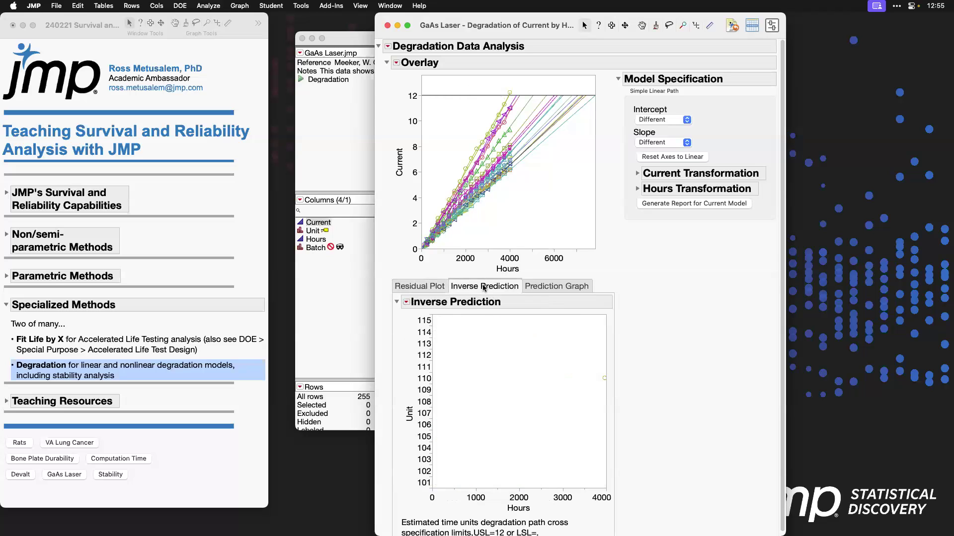
pyautogui.click(405, 303)
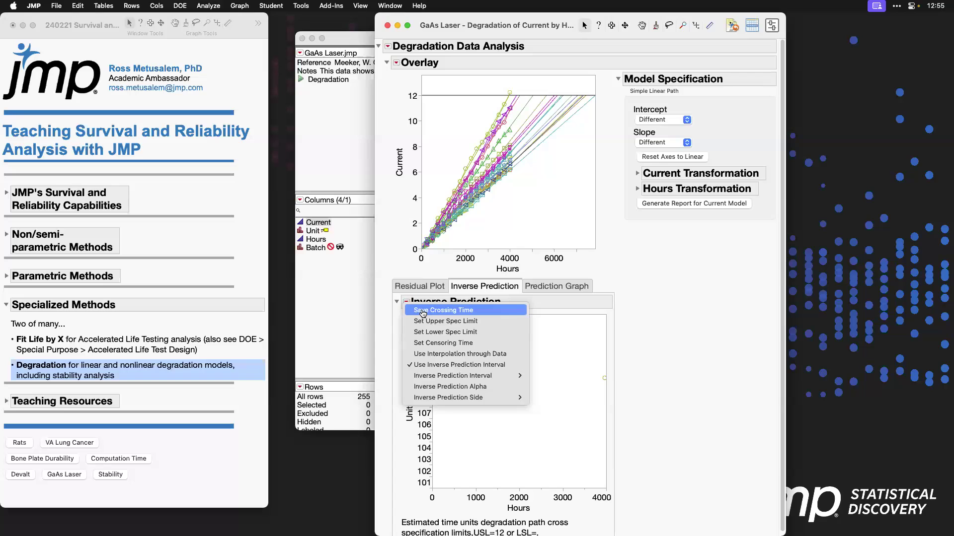
pyautogui.click(423, 311)
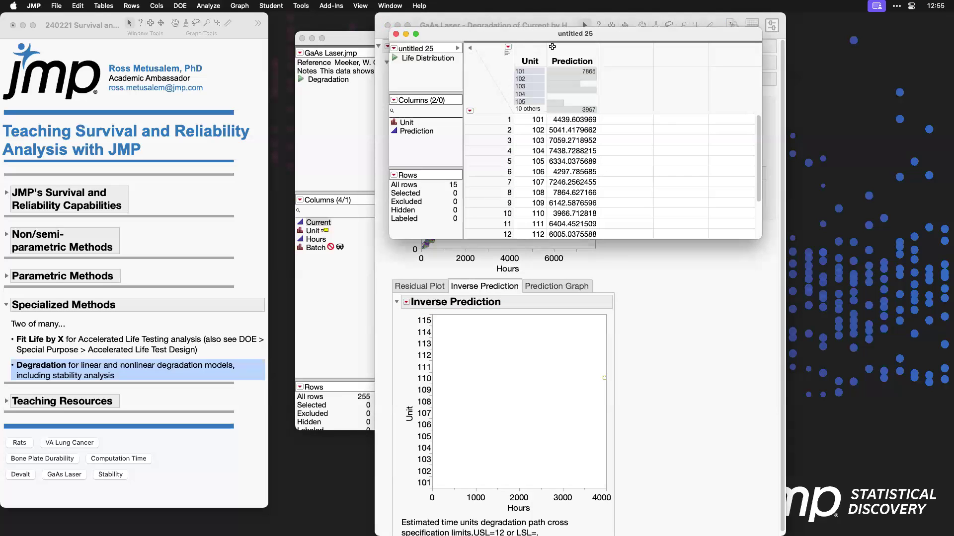
# Step: Run the Life Distribution script on the saved crossing times and fit a Weibull distribution
pyautogui.click(396, 58)
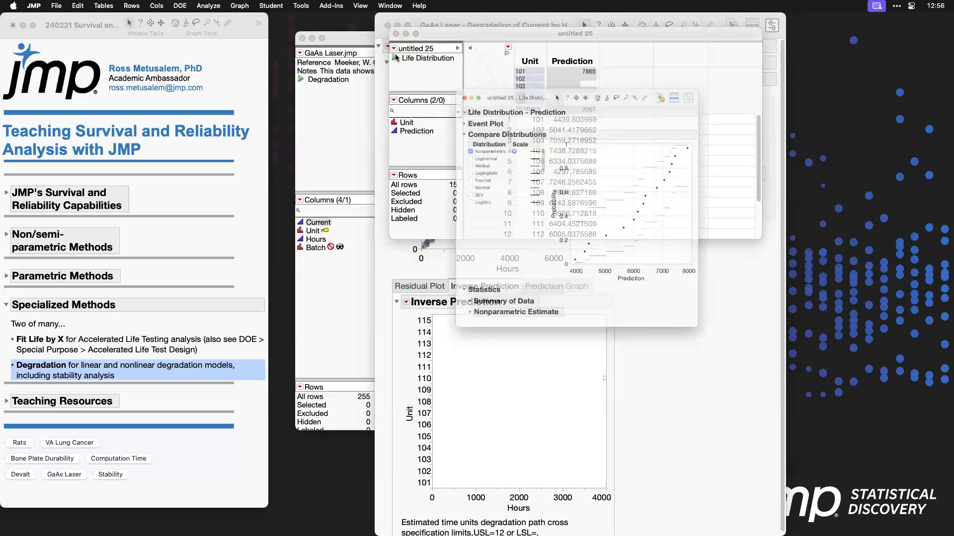
pyautogui.moveTo(483, 54); pyautogui.dragTo(420, 60)
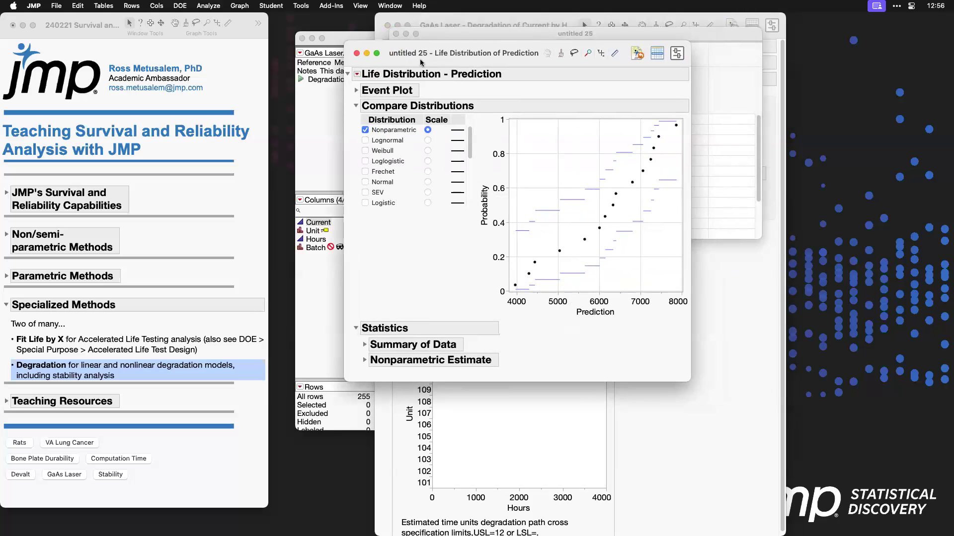
pyautogui.click(365, 151)
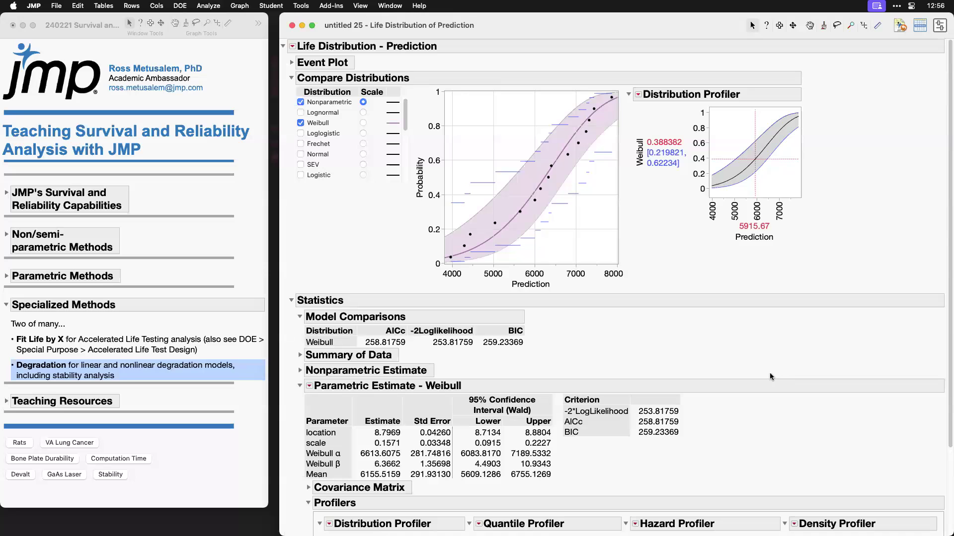
# Step: Set Prediction to about 6665 in the Weibull Distribution Profiler and close the Life Distribution report
pyautogui.scroll(-5, 770, 376)
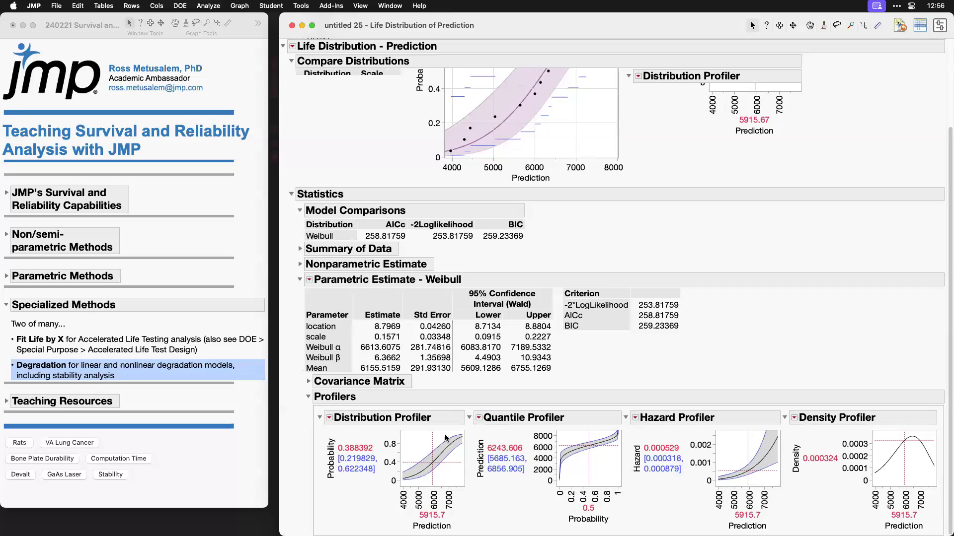
pyautogui.moveTo(408, 476); pyautogui.dragTo(448, 466)
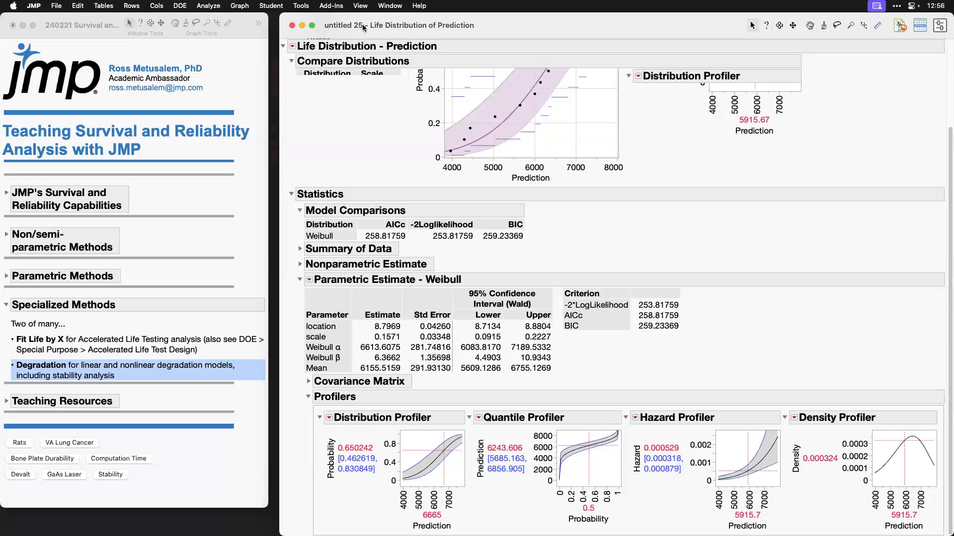
pyautogui.click(293, 26)
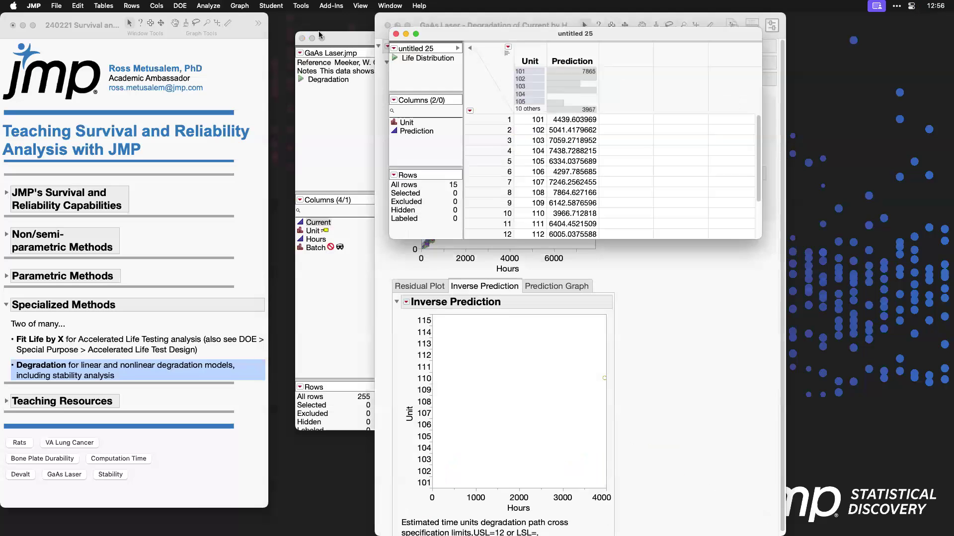
# Step: Close the crossing-time table, degradation report and GaAs Laser table, and collapse the Specialized Methods section of the outline
pyautogui.click(397, 35)
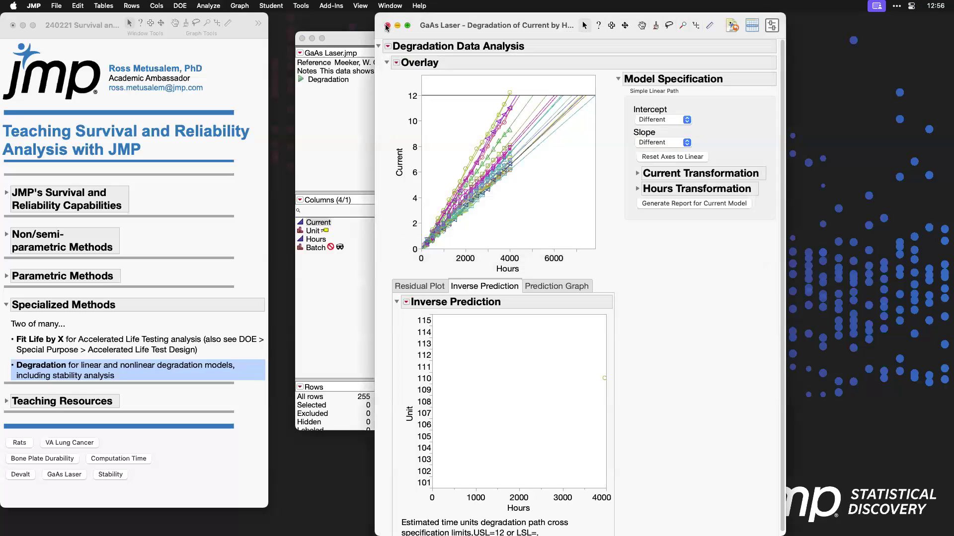
pyautogui.click(387, 26)
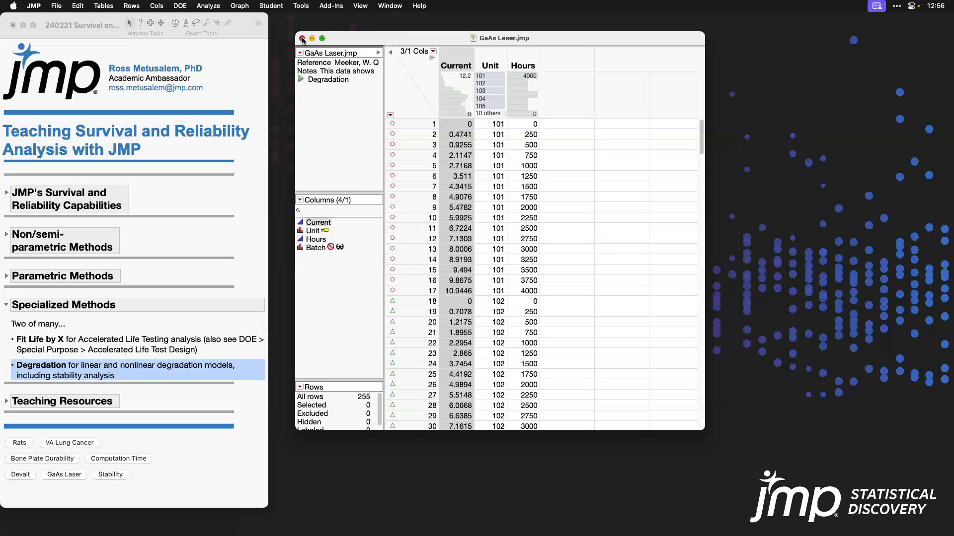
pyautogui.click(302, 39)
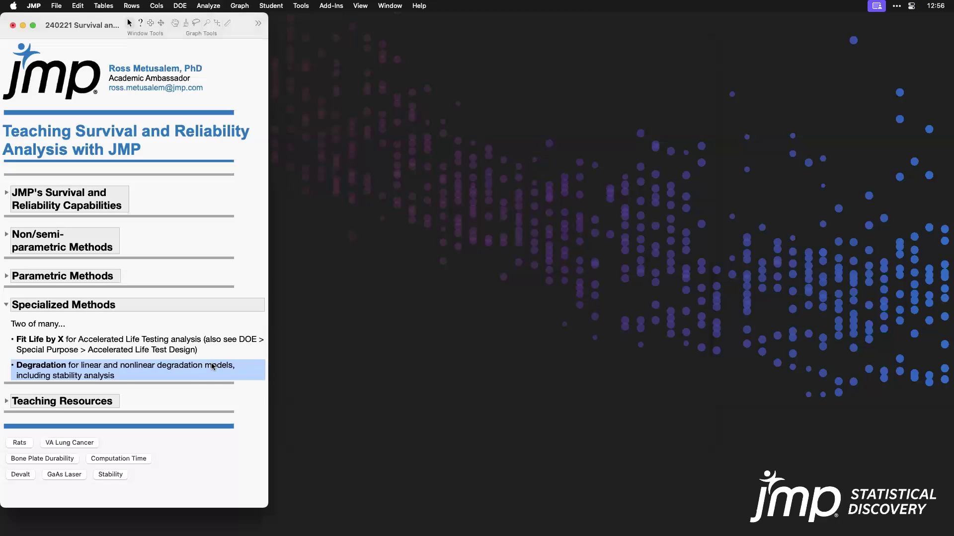
pyautogui.click(7, 305)
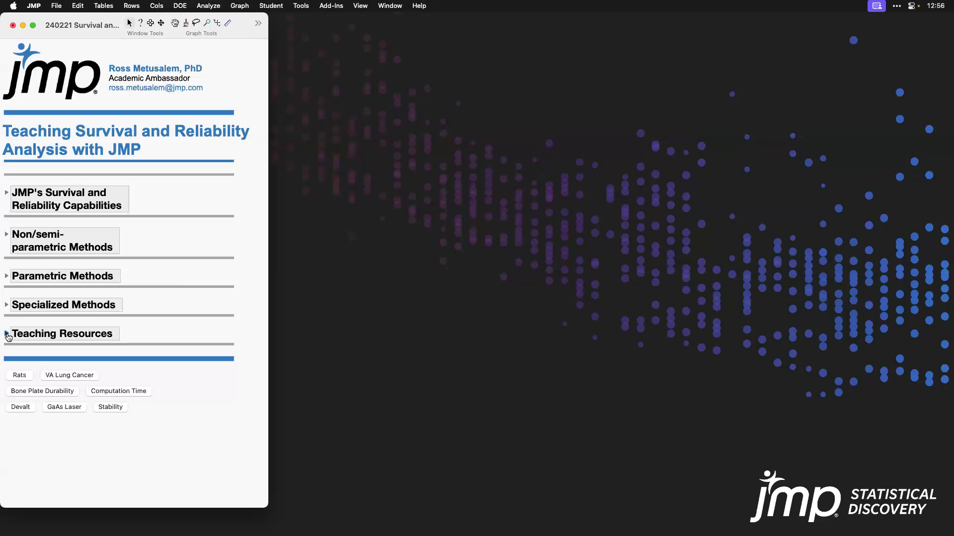
# Step: Expand the Teaching Resources section, highlight the Sample Index line, and open the Sample Index
pyautogui.click(7, 335)
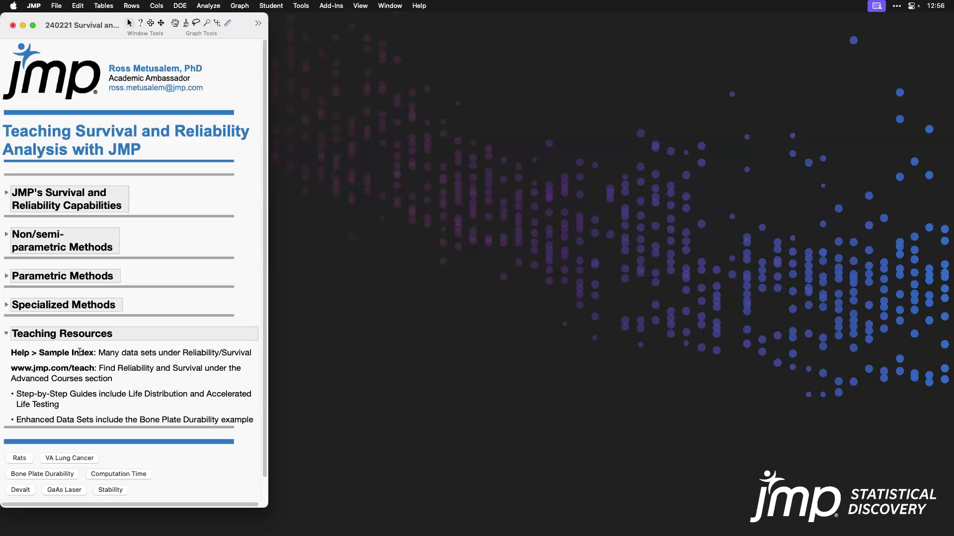
pyautogui.click(118, 355)
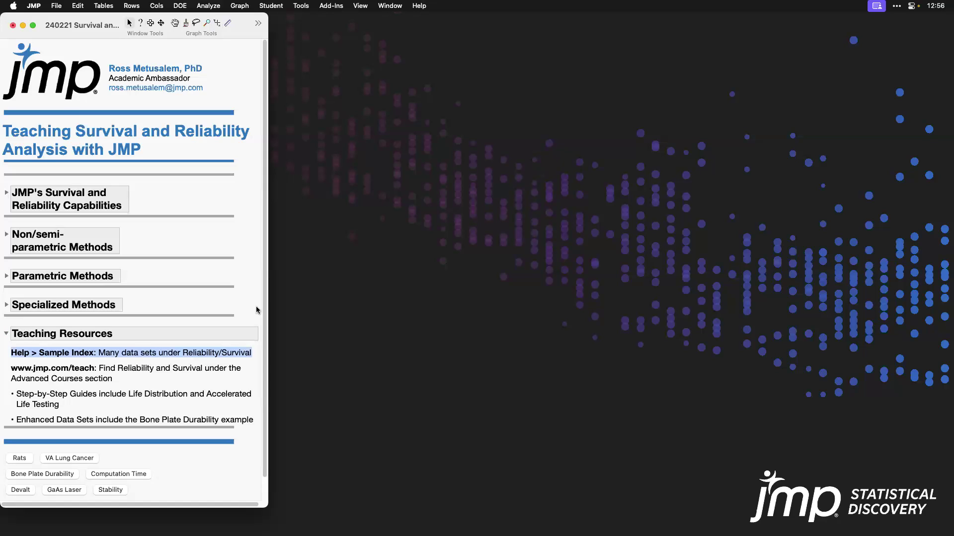
pyautogui.scroll(-2, 264, 308)
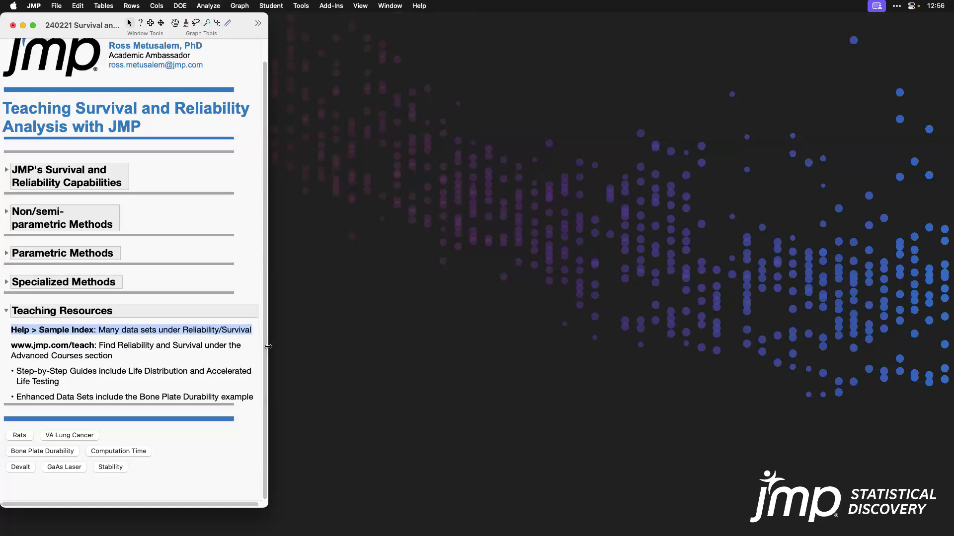
pyautogui.click(421, 7)
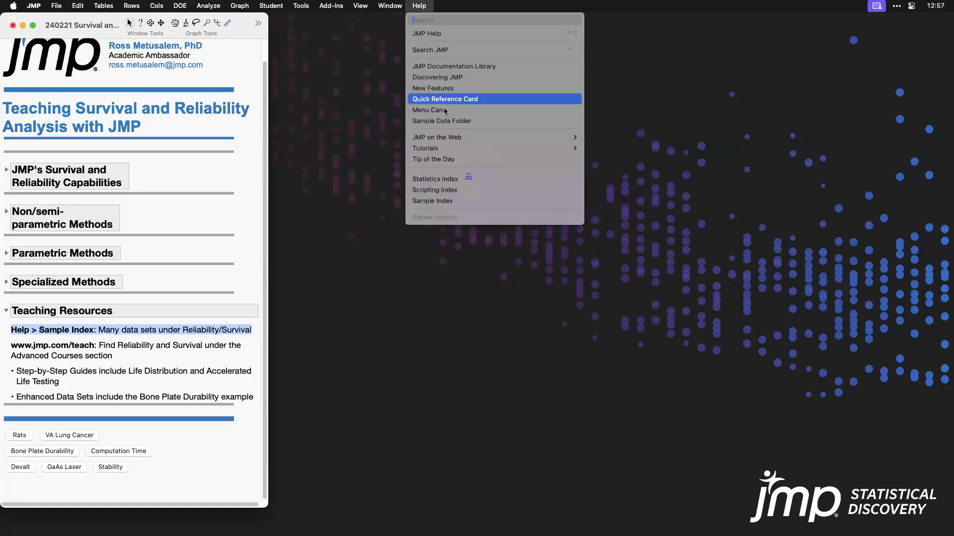
pyautogui.click(476, 201)
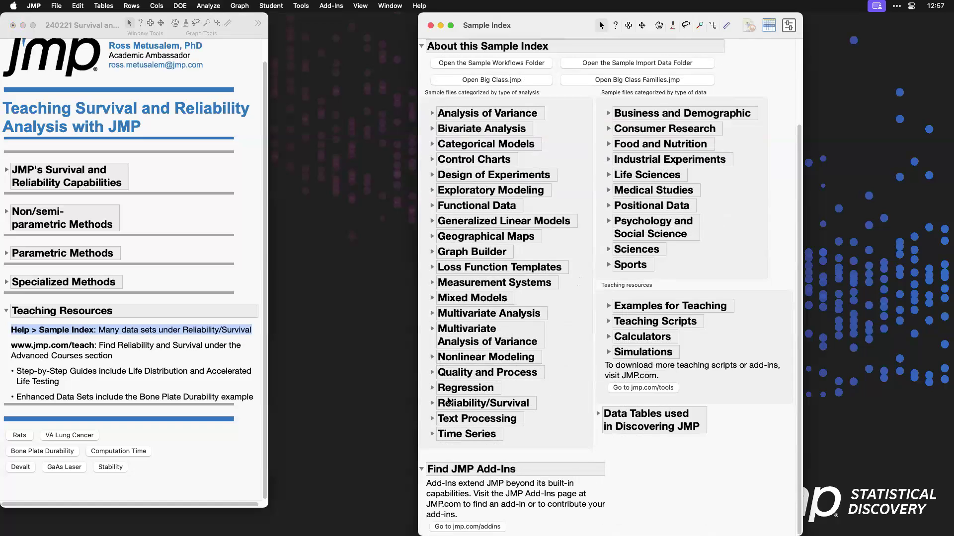
# Step: Expand the Reliability/Survival category of the Sample Index and look through its sample data sets
pyautogui.click(432, 404)
pyautogui.scroll(-10, 654, 337)
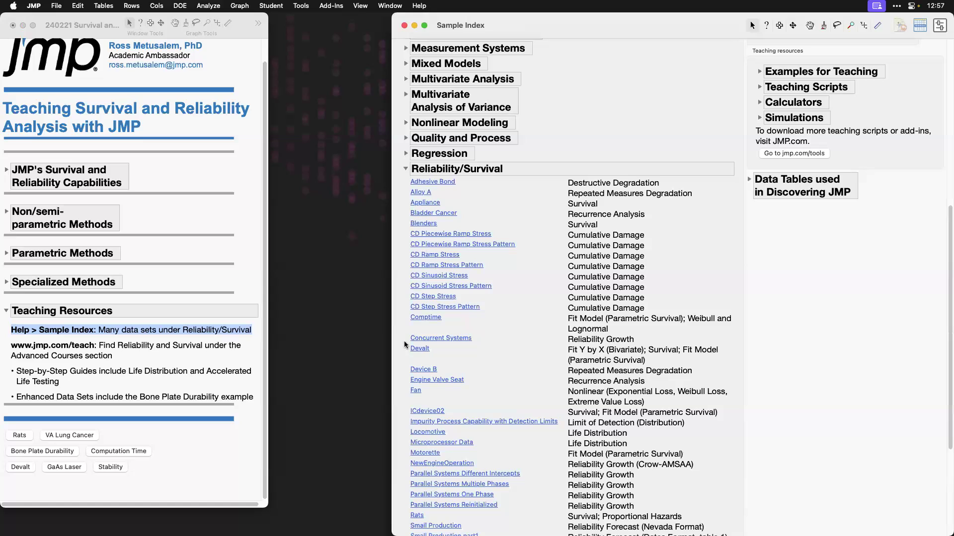
pyautogui.moveTo(439, 355); pyautogui.dragTo(439, 356)
pyautogui.scroll(-4, 440, 357)
pyautogui.moveTo(406, 424); pyautogui.dragTo(433, 440)
pyautogui.moveTo(402, 486); pyautogui.dragTo(467, 502)
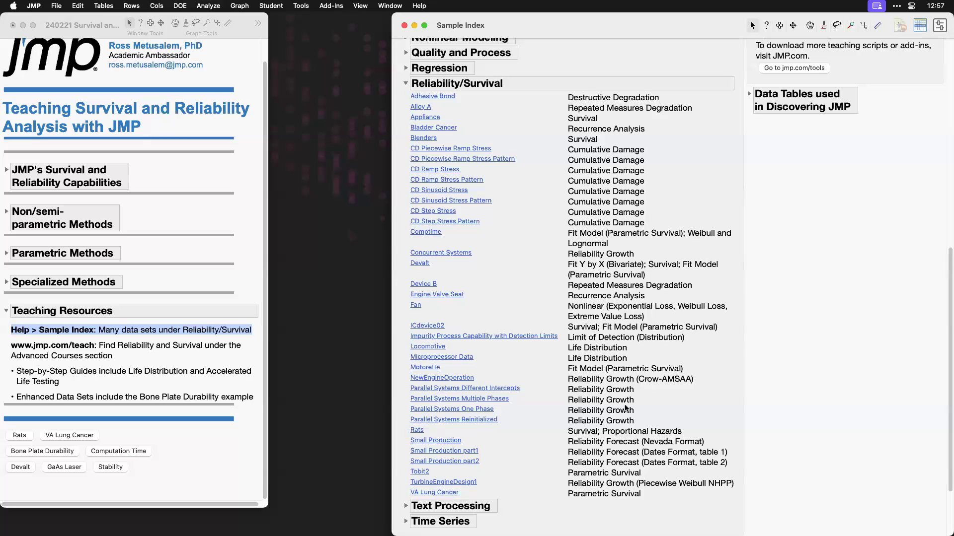
# Step: View the alphabetical list of all sample data files from the Sample Index, then close the list
pyautogui.moveTo(948, 271); pyautogui.dragTo(948, 62)
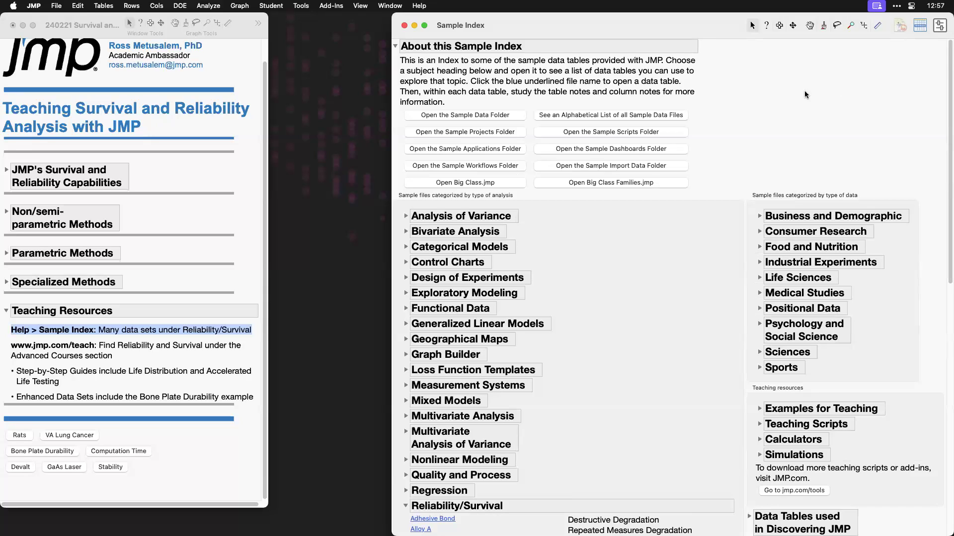
pyautogui.click(649, 117)
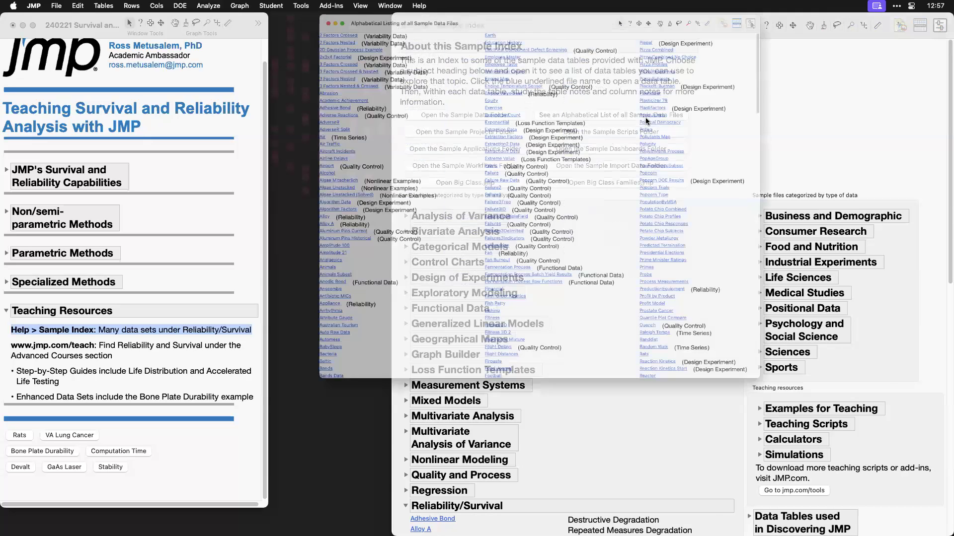
pyautogui.scroll(-10, 705, 177)
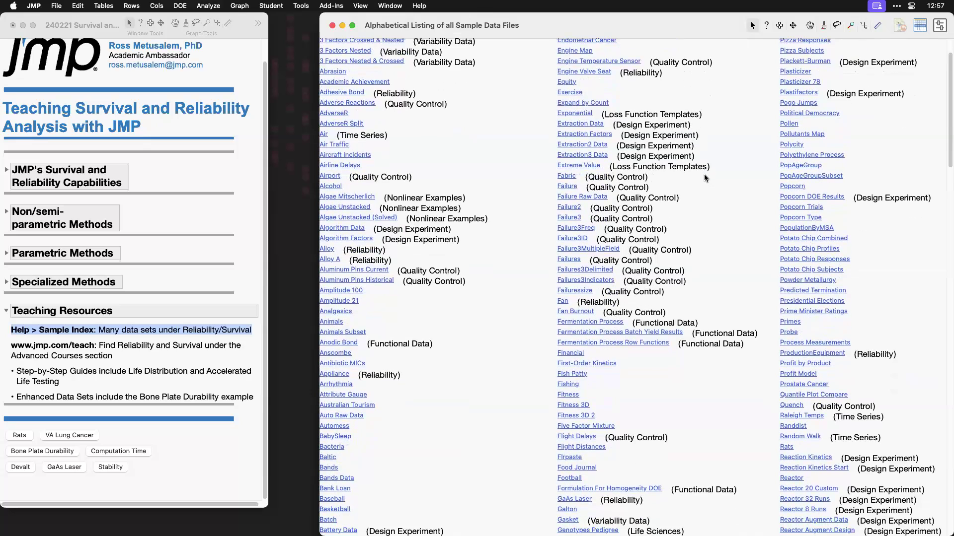
pyautogui.moveTo(549, 343); pyautogui.dragTo(648, 359)
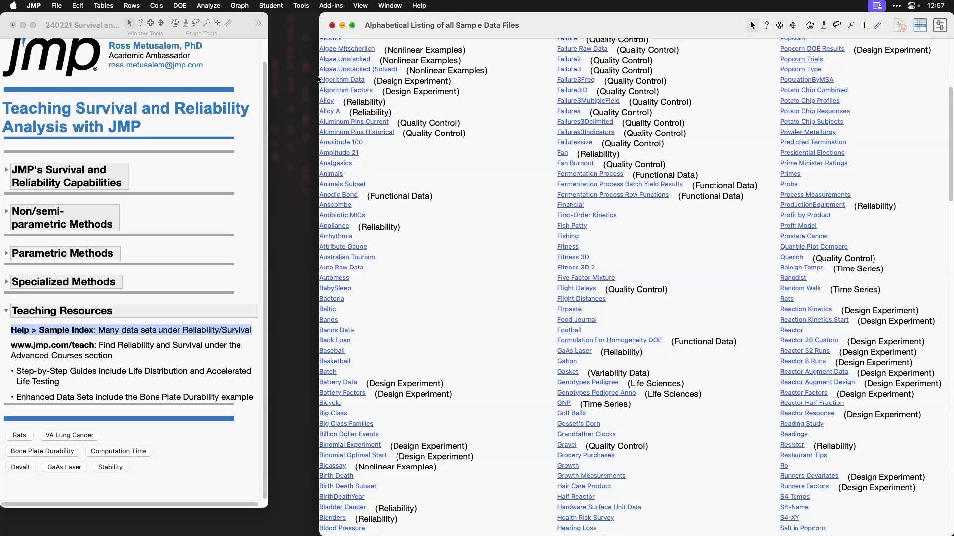
pyautogui.click(332, 25)
pyautogui.click(139, 357)
pyautogui.click(145, 350)
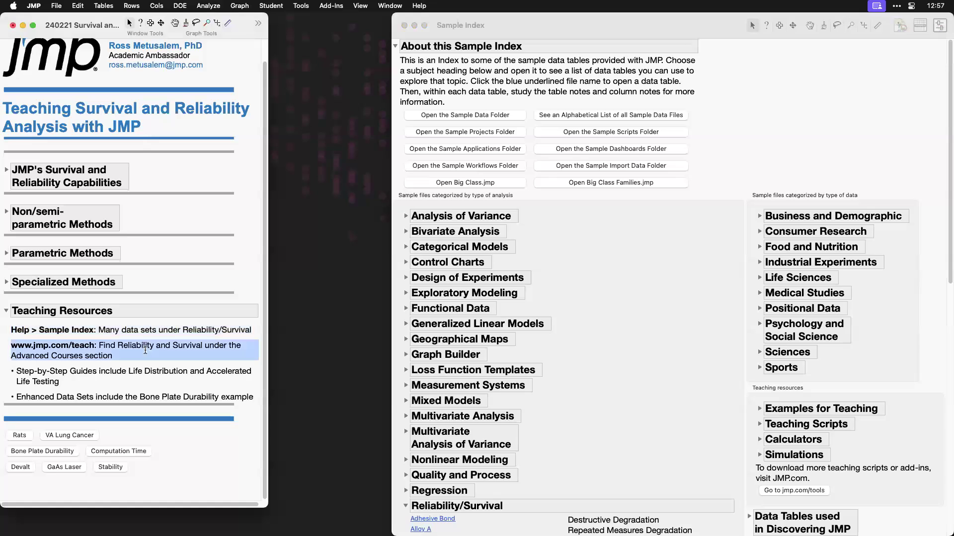
pyautogui.click(404, 26)
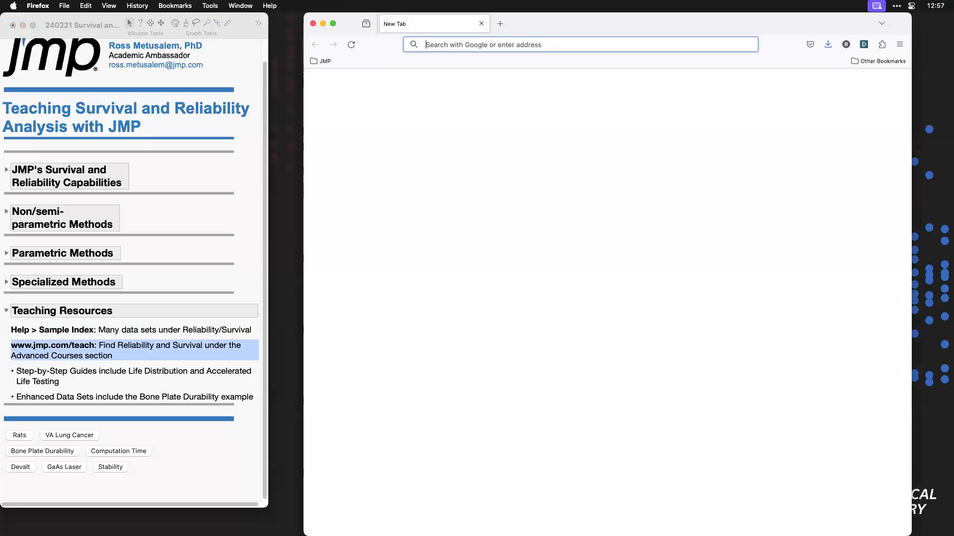
# Step: Go to jmp.com/teach in Firefox and open the Reliability & Survival course materials down to The Essentials
pyautogui.write('jmp.com/teach')
pyautogui.press('Return')
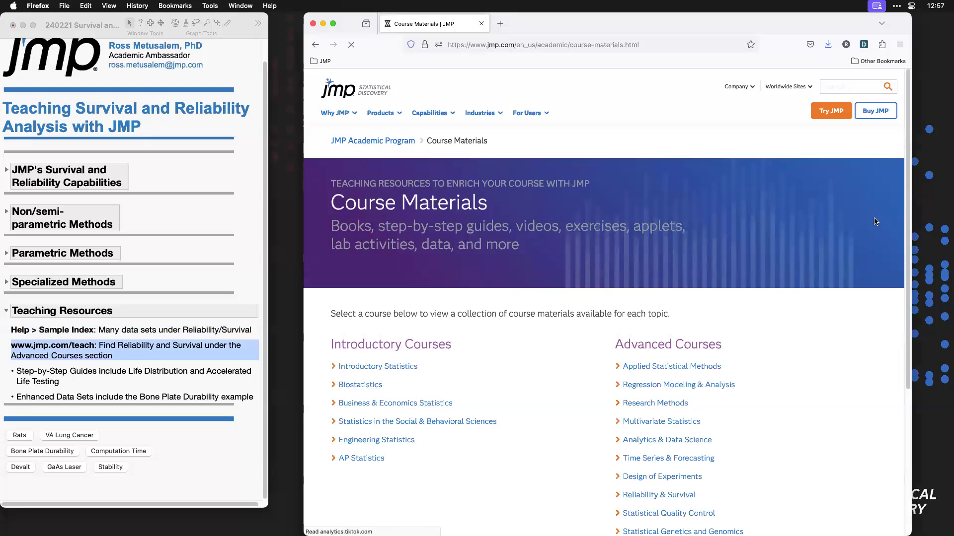
pyautogui.moveTo(908, 194); pyautogui.dragTo(914, 303)
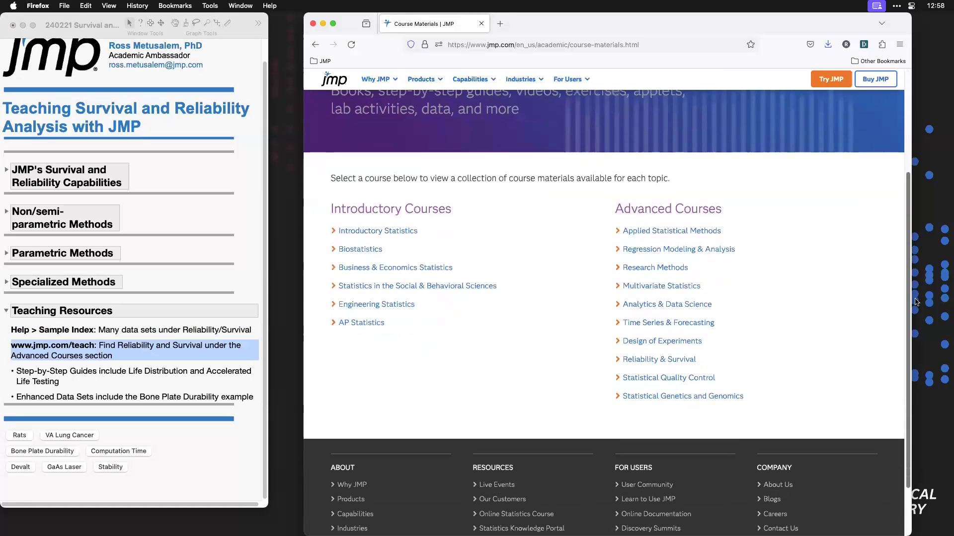
pyautogui.click(677, 359)
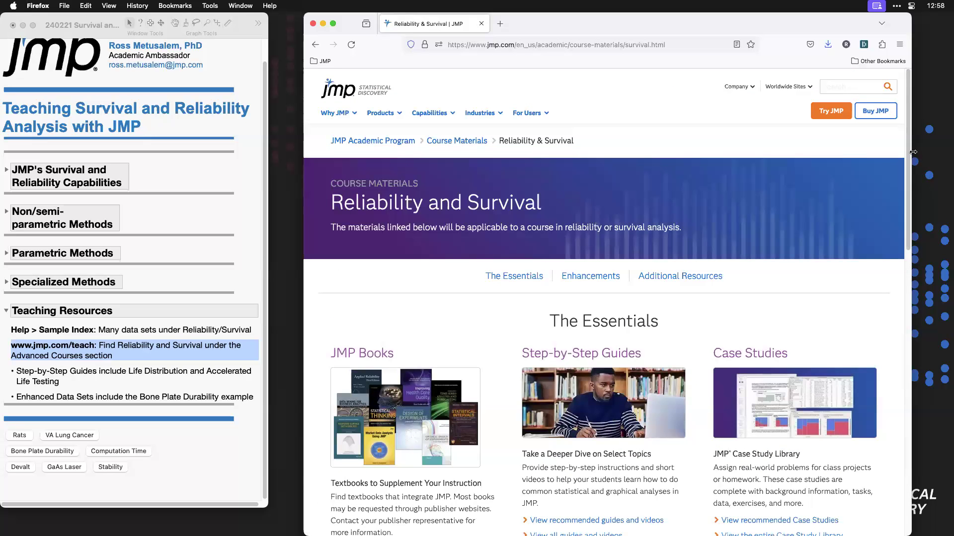
pyautogui.moveTo(909, 156); pyautogui.dragTo(918, 249)
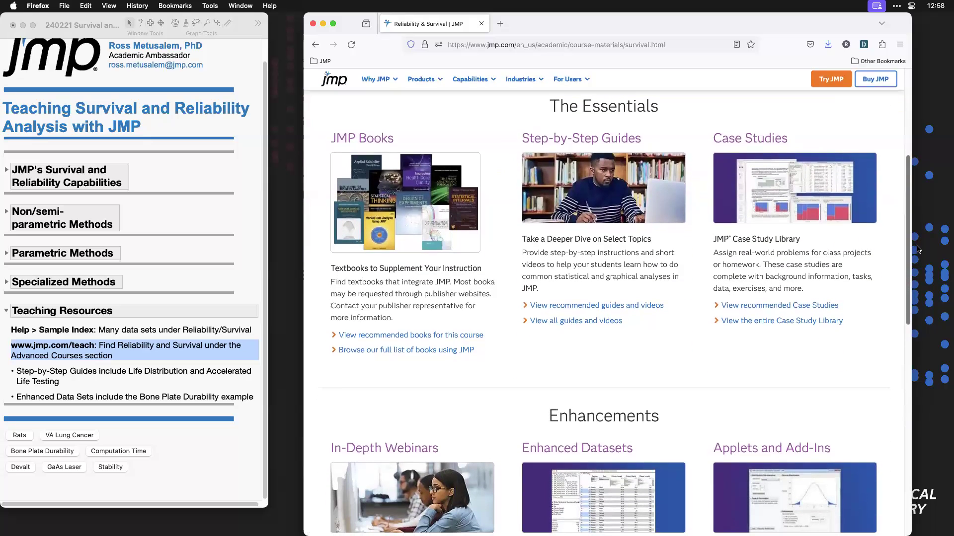
# Step: Highlight the Step-by-Step Guides bullet in the JMP outline and open the Distribution Fitting (Life Distribution) guide page from the recommended guides in Firefox
pyautogui.click(149, 376)
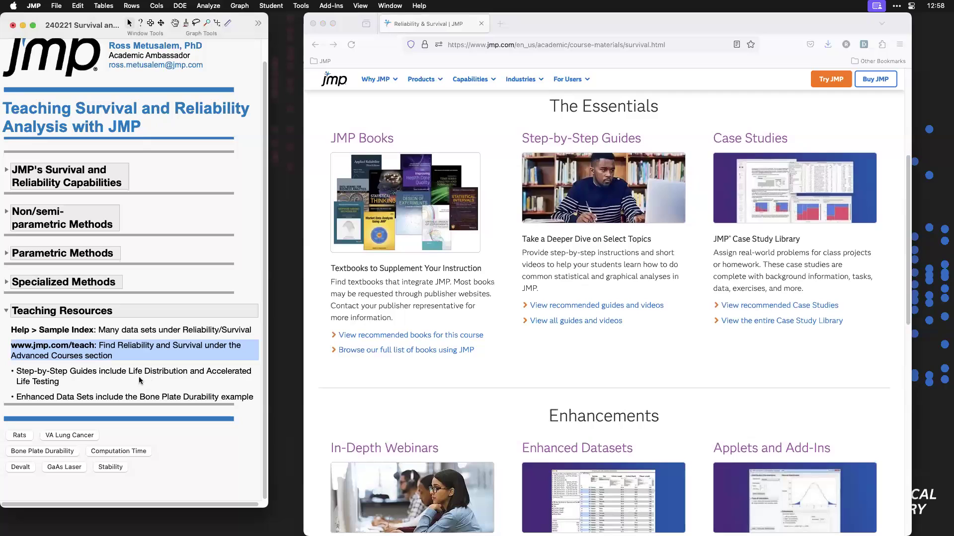
pyautogui.click(123, 380)
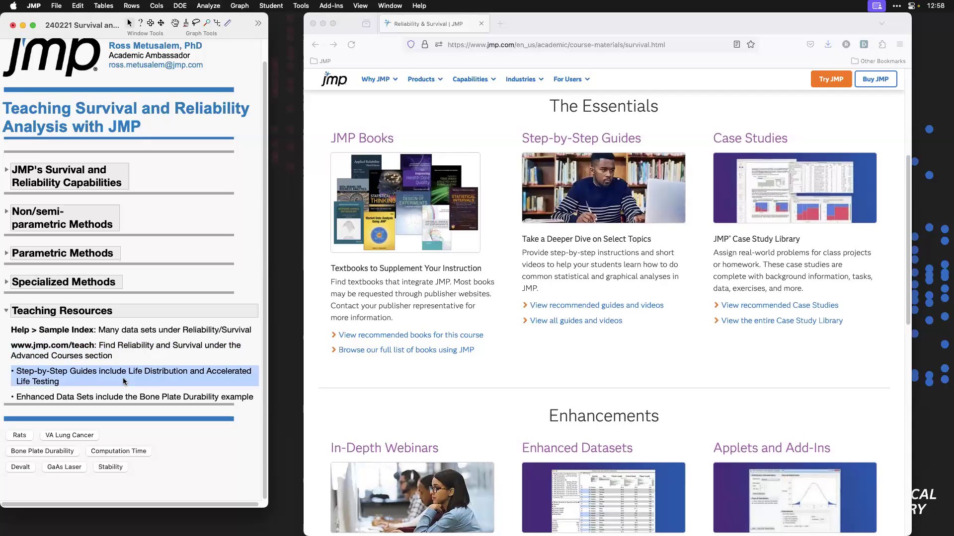
pyautogui.click(567, 359)
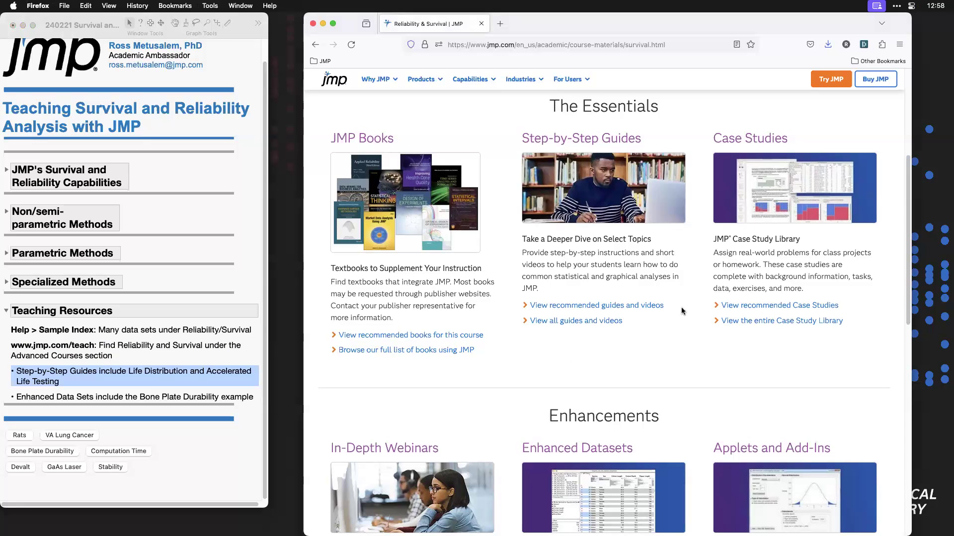
pyautogui.click(652, 306)
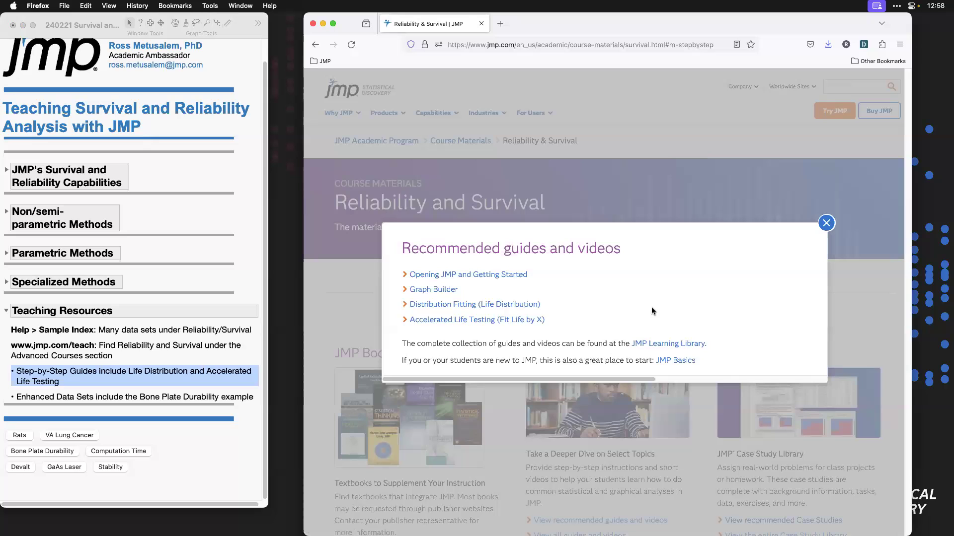
pyautogui.click(520, 306)
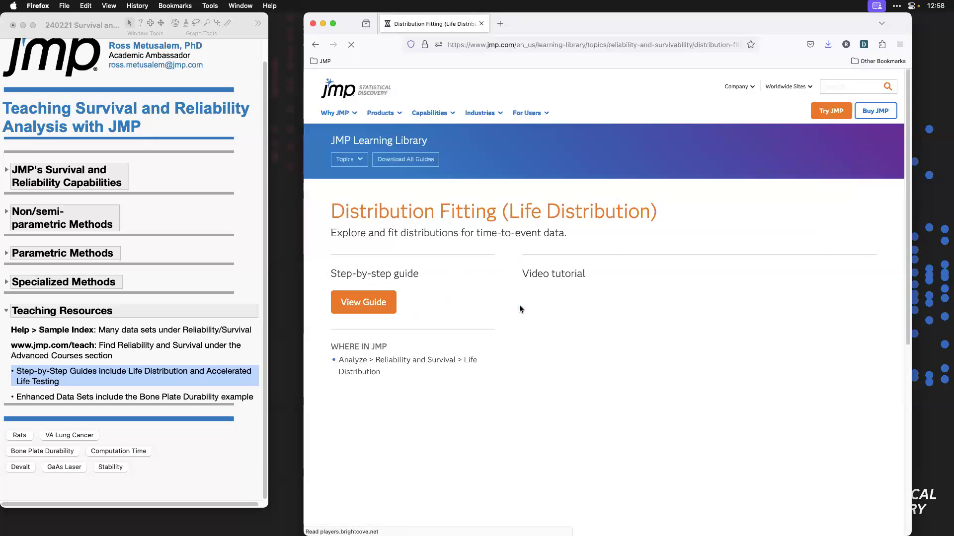
# Step: Play the Life Distribution video tutorial muted, skipping ahead to 0:25, 1:09 and a point near the end
pyautogui.scroll(-3, 906, 173)
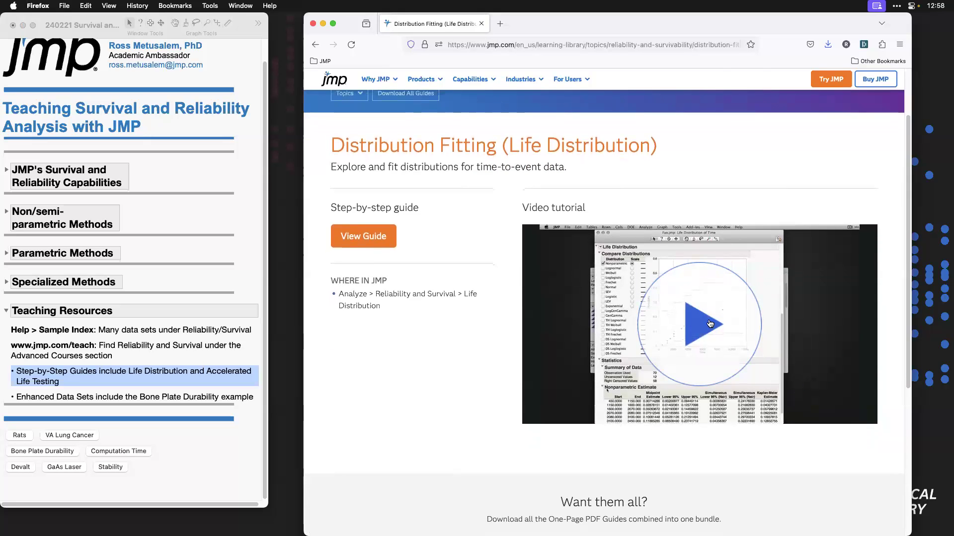
pyautogui.click(710, 324)
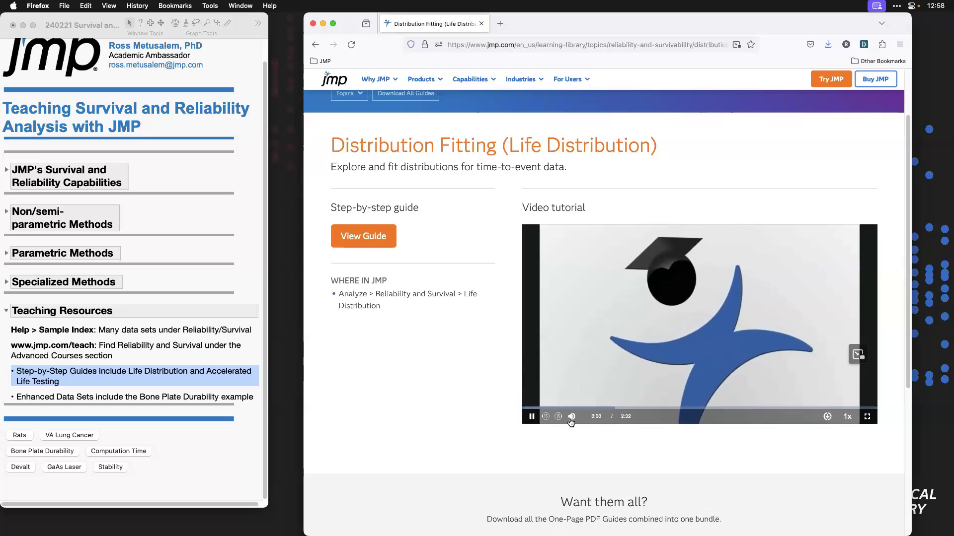
pyautogui.click(571, 419)
pyautogui.click(584, 406)
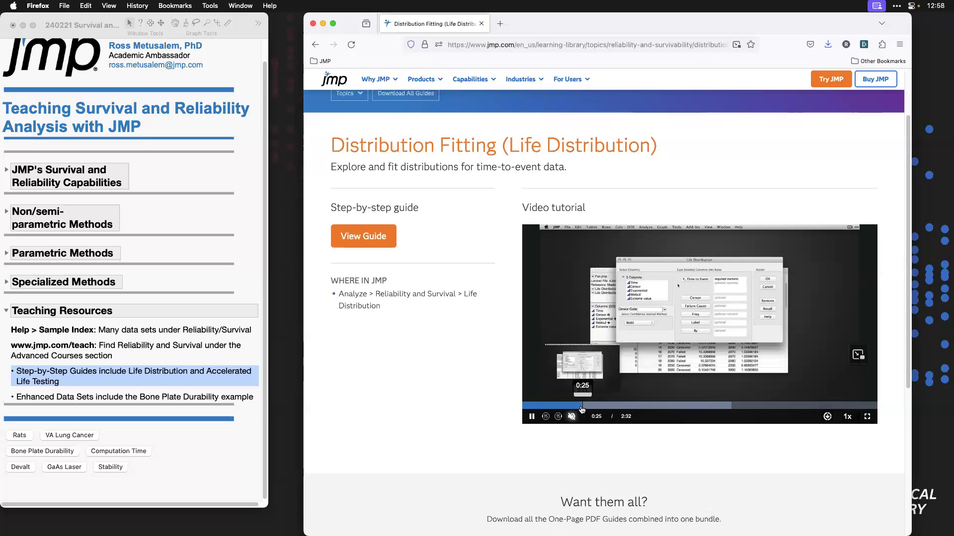
pyautogui.click(684, 408)
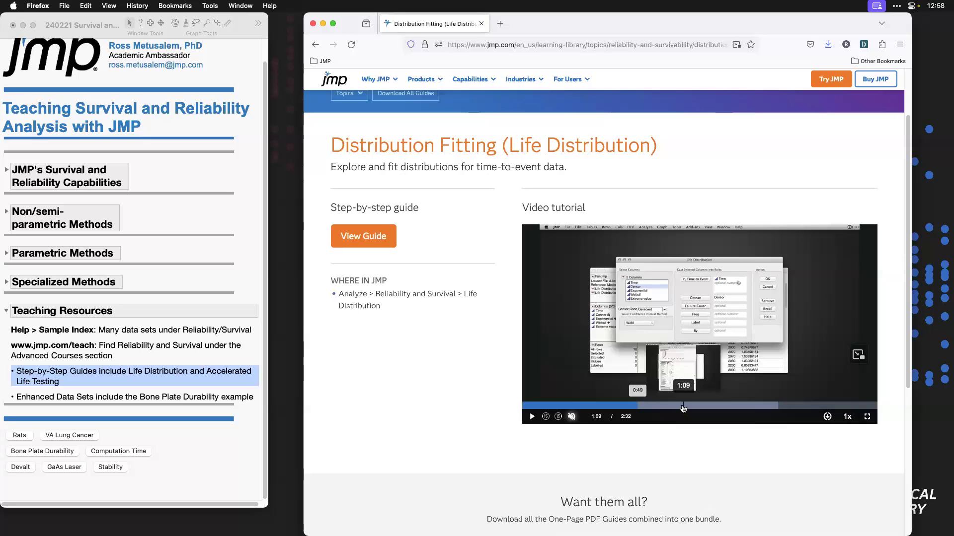
pyautogui.click(784, 407)
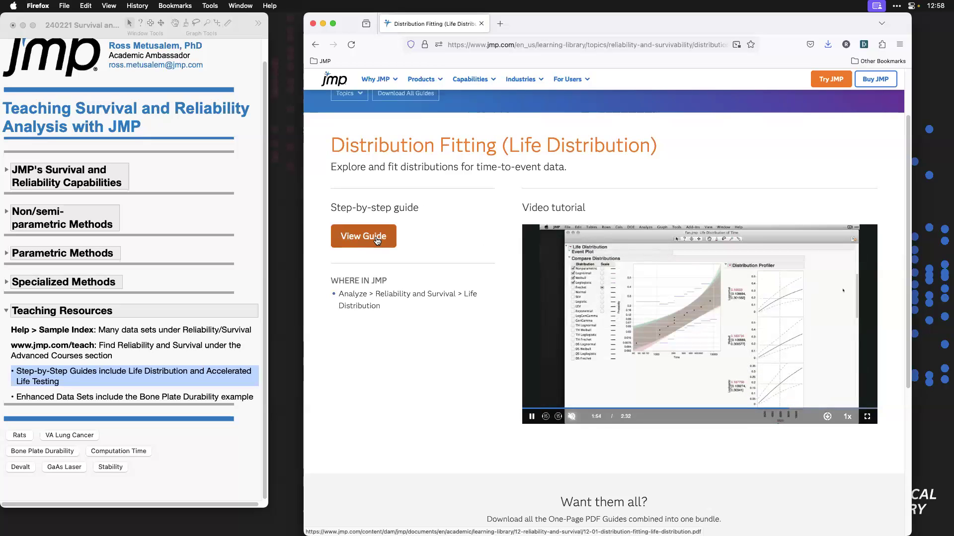
# Step: View the Distribution Fitting step-by-step PDF guide, close it, and return to the Reliability and Survival course page without the guides popup
pyautogui.click(382, 241)
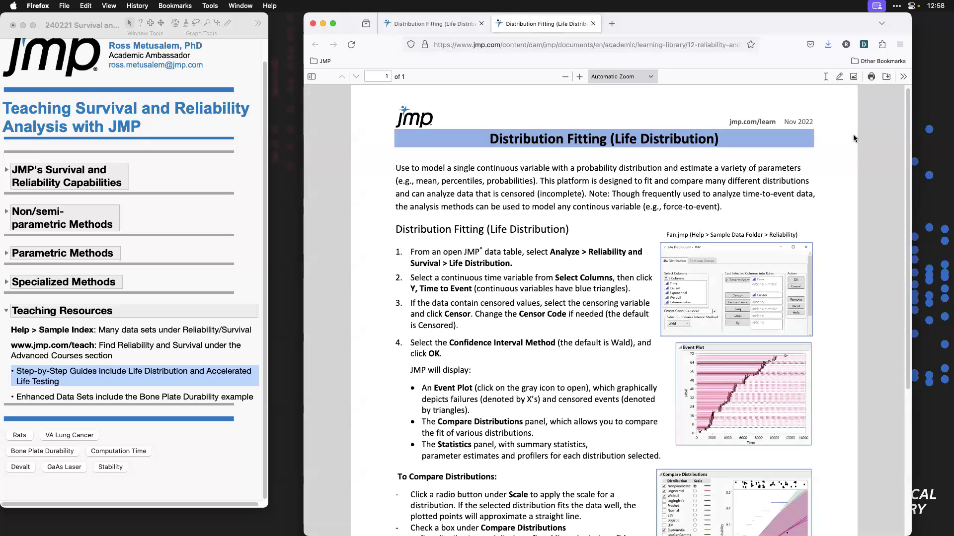
pyautogui.moveTo(907, 111); pyautogui.dragTo(910, 127)
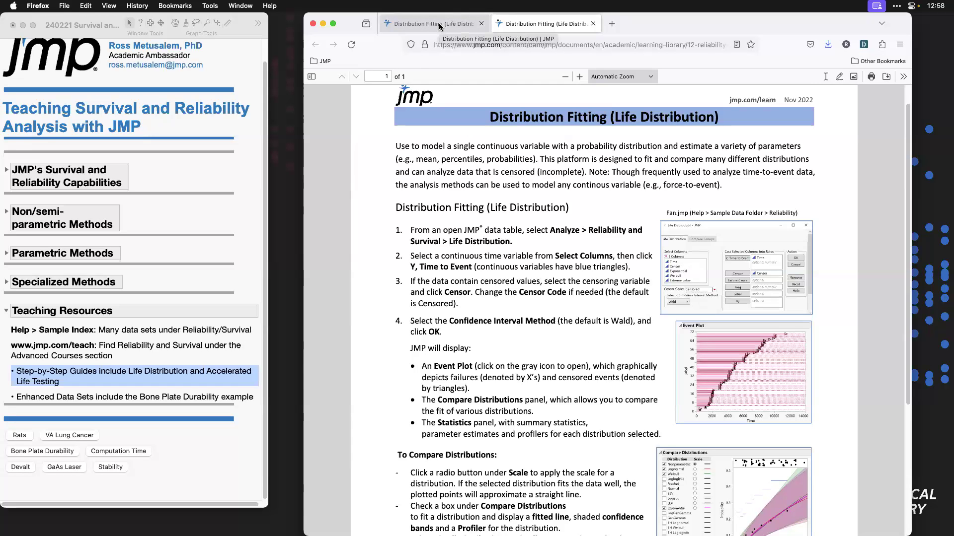
pyautogui.press('super+w')
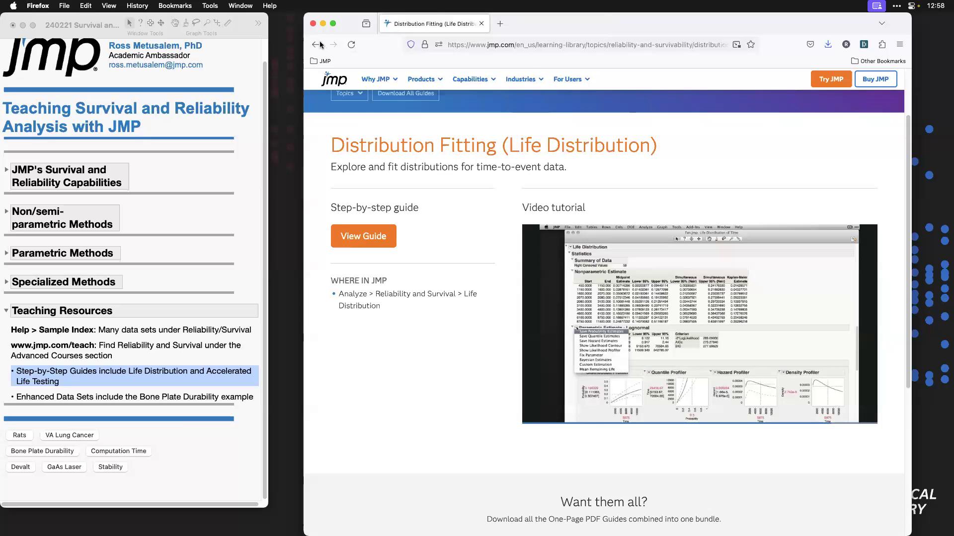
pyautogui.click(316, 45)
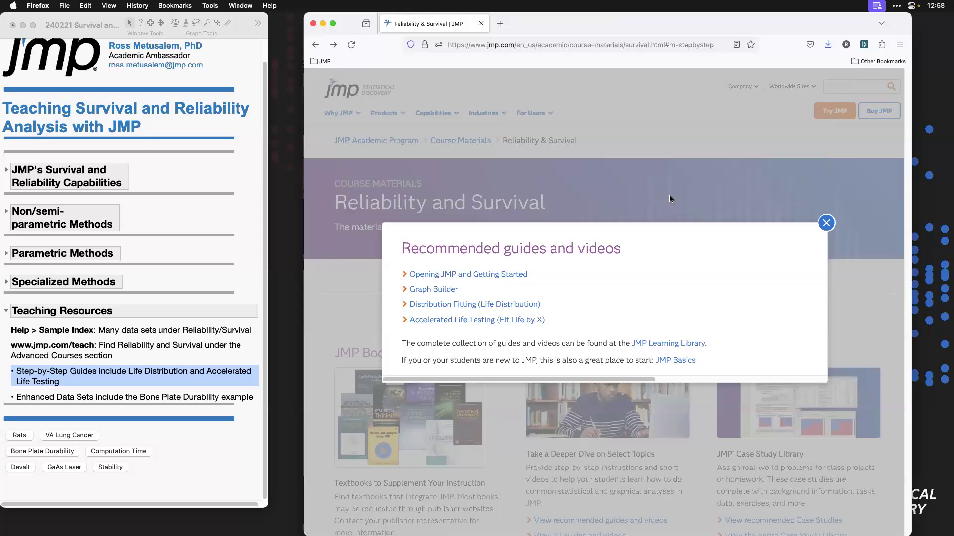
pyautogui.click(826, 223)
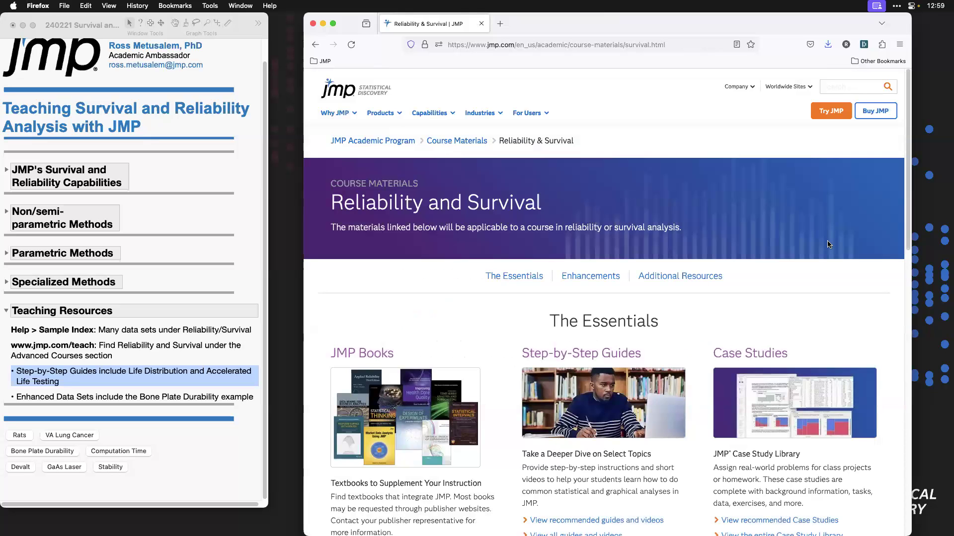
# Step: Highlight the Enhanced Data Sets bullet in the JMP outline and open the Enhanced Datasets page from the course's Enhancements section in Firefox
pyautogui.scroll(-10, 832, 265)
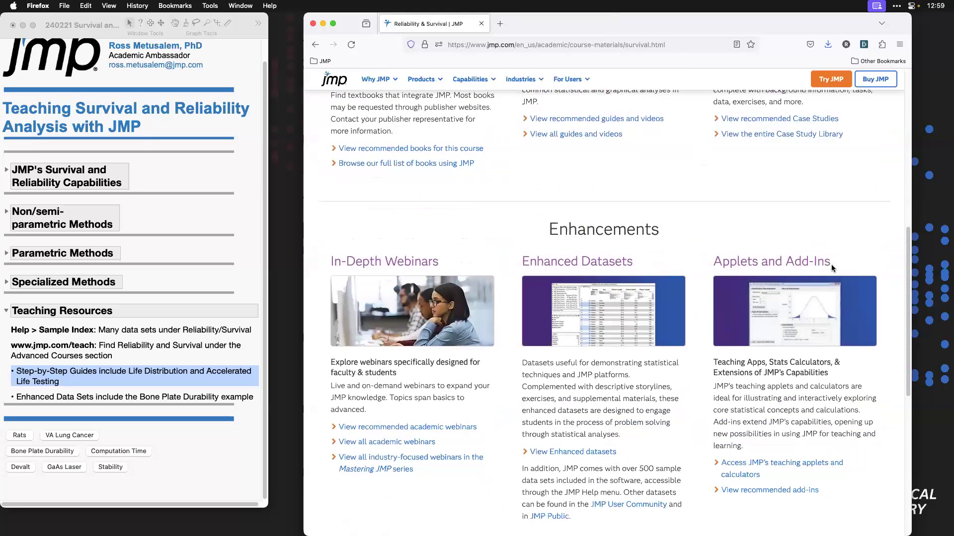
pyautogui.click(190, 398)
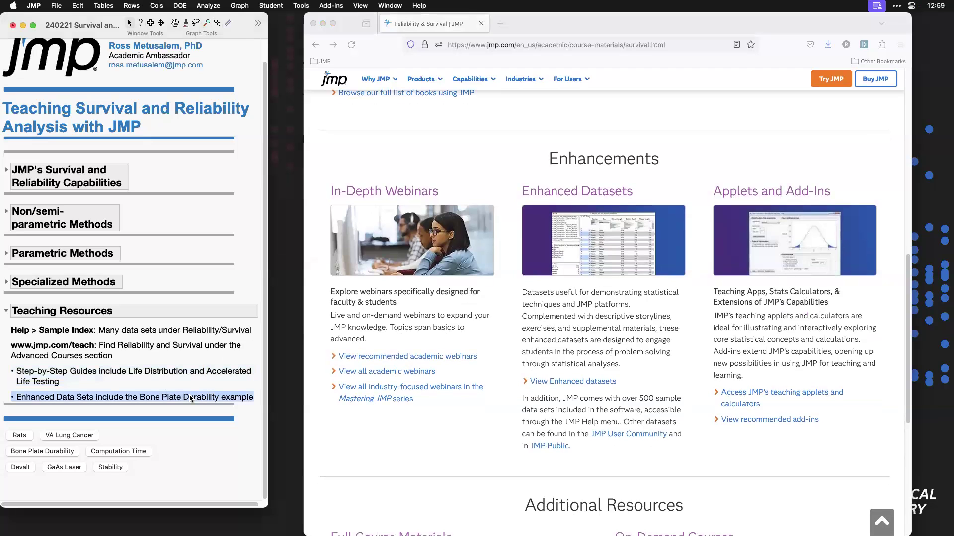
pyautogui.click(655, 382)
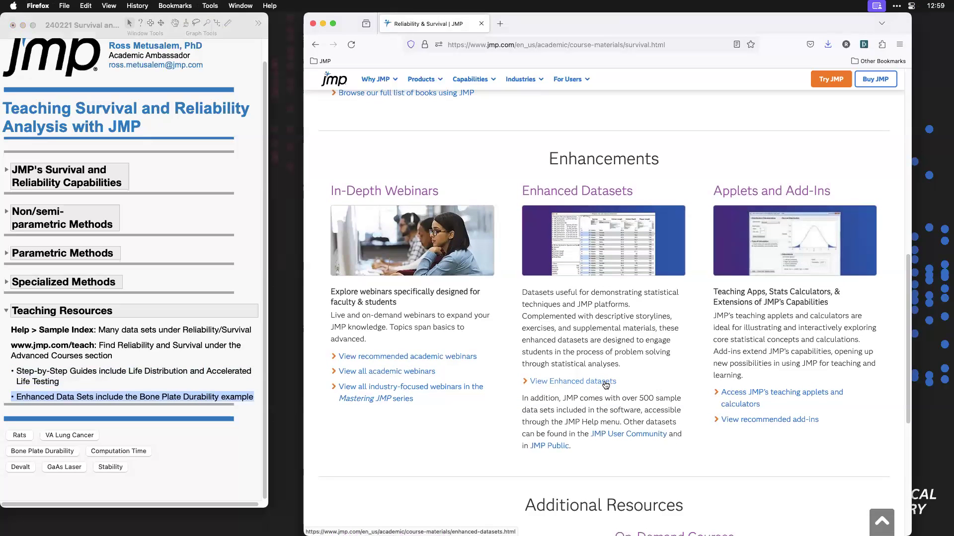
pyautogui.click(606, 384)
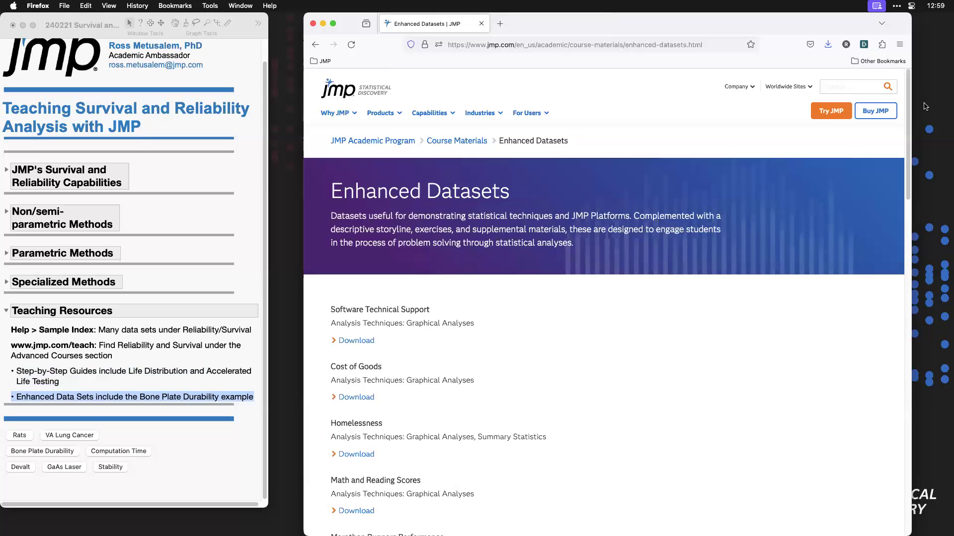
# Step: Locate the Bone Plate Durability Test entry on the Enhanced Datasets page, request its download and cancel the save
pyautogui.moveTo(910, 112); pyautogui.dragTo(911, 284)
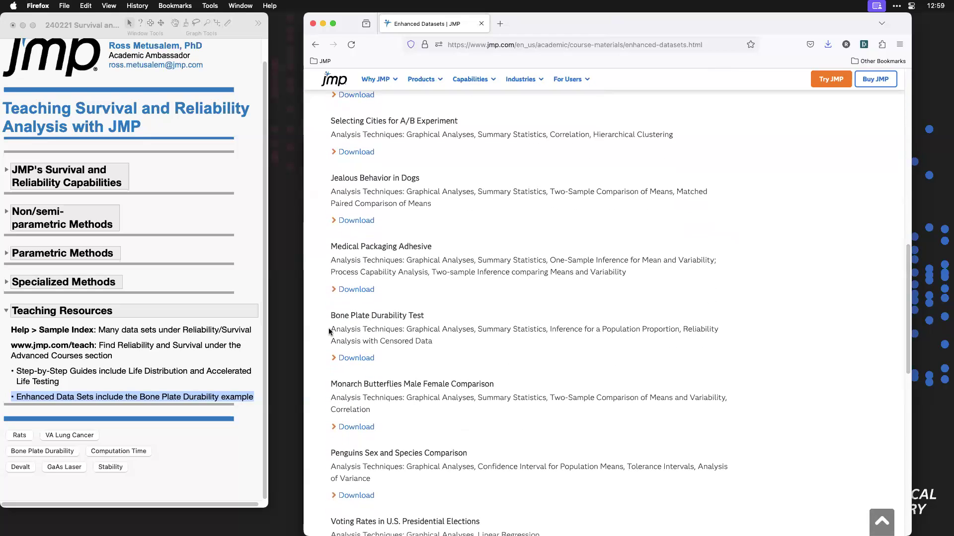
pyautogui.click(351, 358)
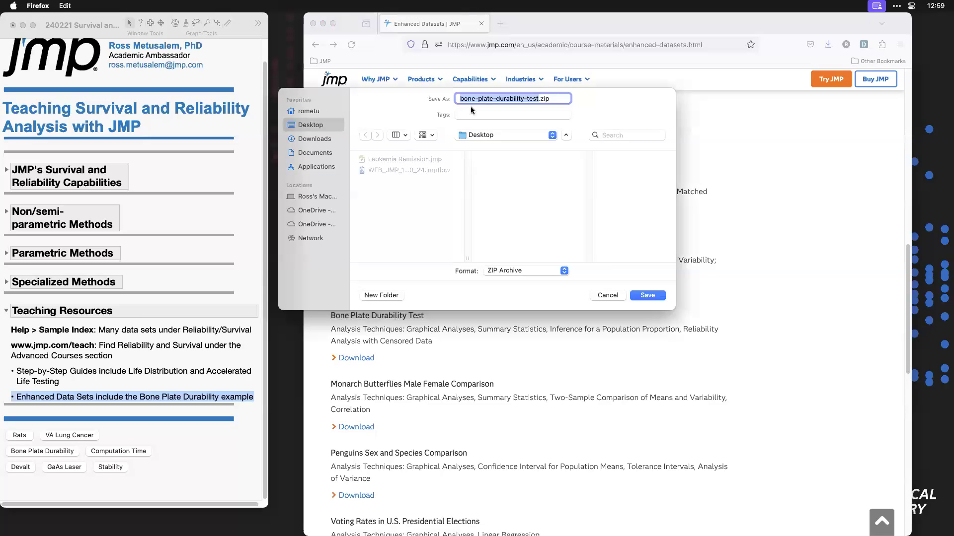
pyautogui.click(608, 295)
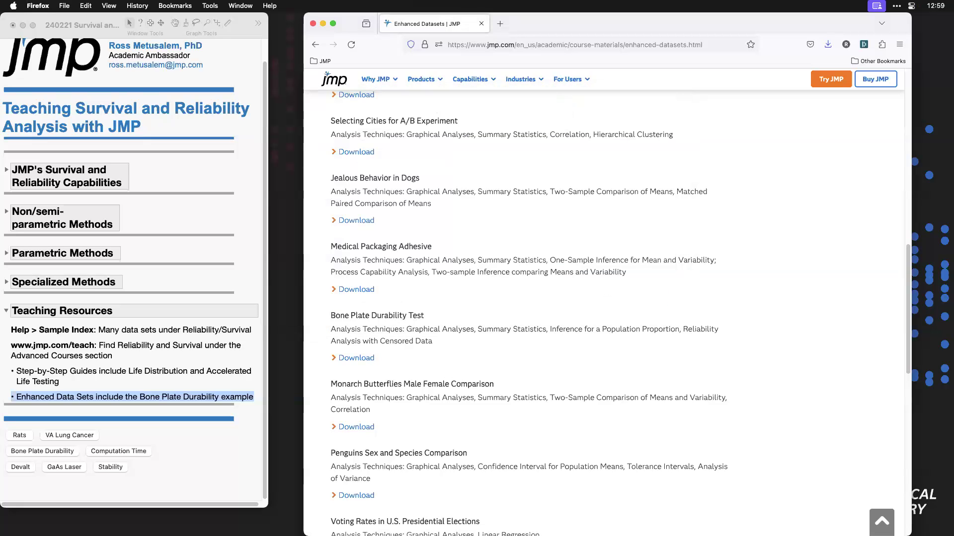
# Step: Switch to Preview, show page 1 of Bone Plate Durability Test.pdf and move its window clear of the JMP outline
pyautogui.press('super+Tab')
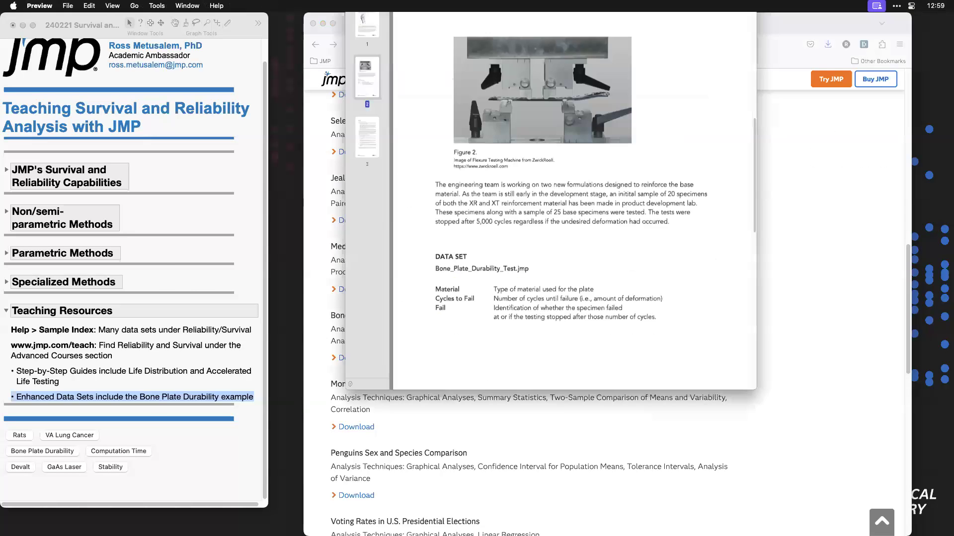
pyautogui.click(37, 84)
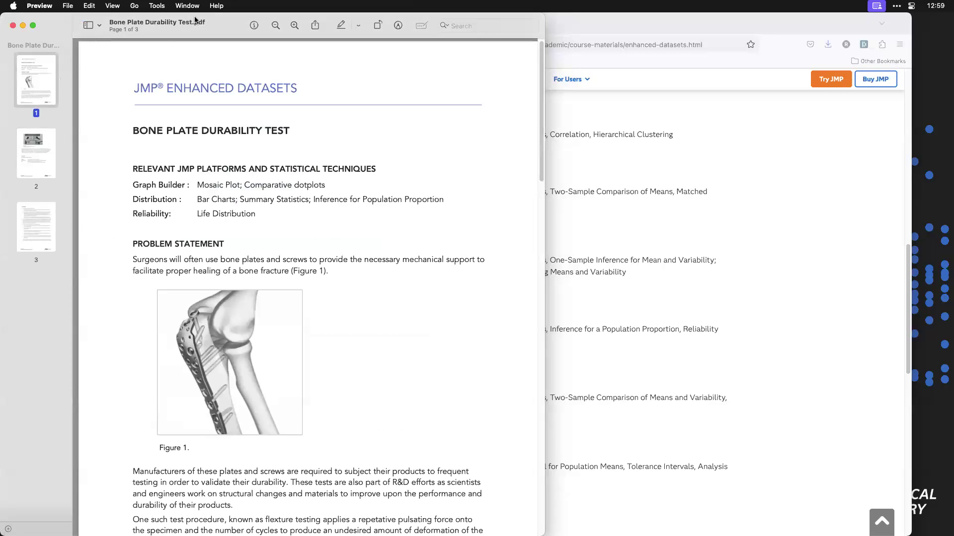
pyautogui.moveTo(228, 25); pyautogui.dragTo(593, 26)
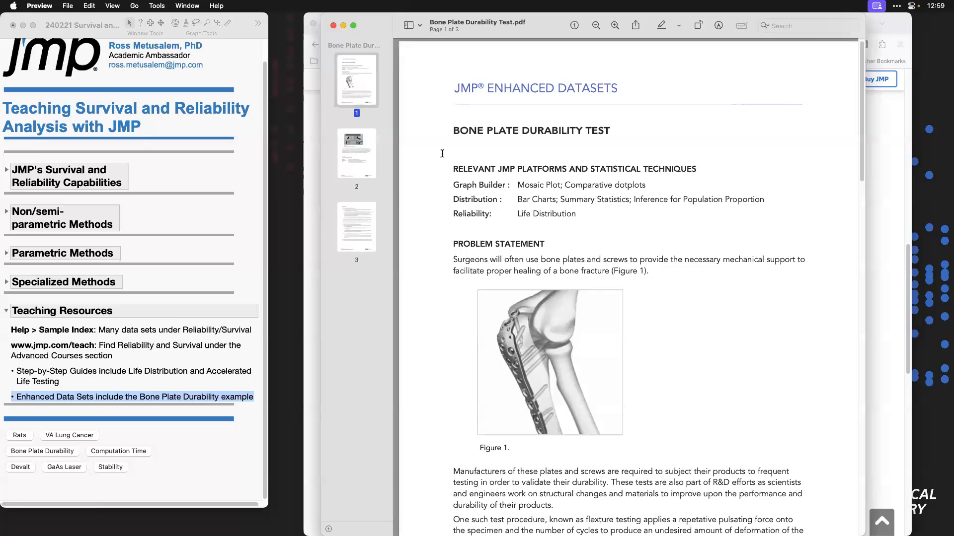
# Step: Examine the Bone Plate Durability Test PDF from the relevant JMP platforms through the exercises on page 3, and return to the Enhanced Datasets page in Firefox
pyautogui.moveTo(442, 154)
pyautogui.mouseDown()
pyautogui.moveTo(615, 206)
pyautogui.moveTo(792, 221)
pyautogui.mouseUp()
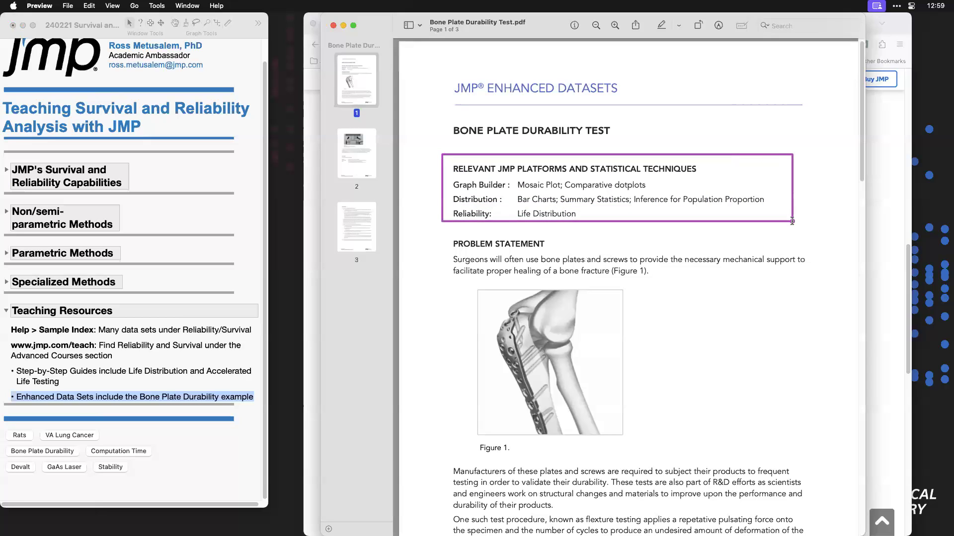
pyautogui.moveTo(863, 138); pyautogui.dragTo(863, 191)
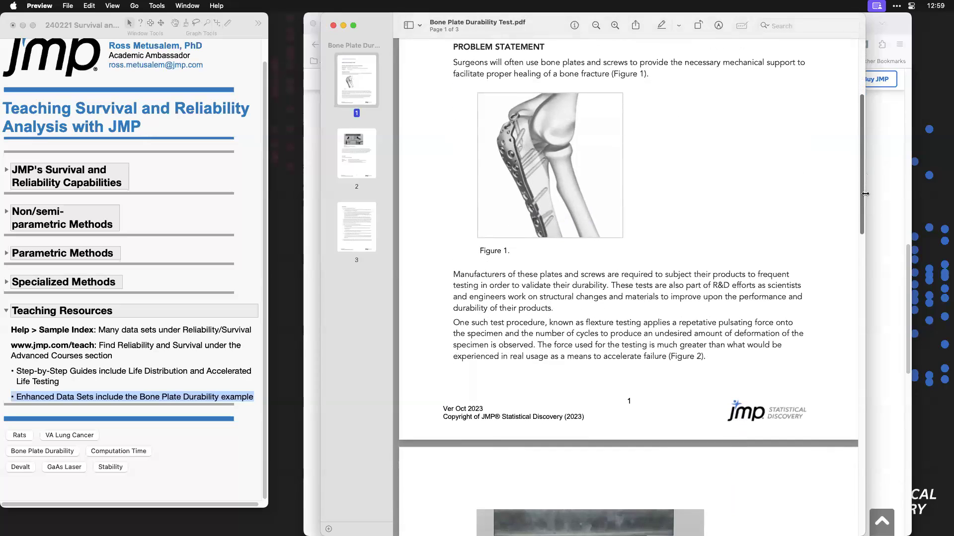
pyautogui.moveTo(861, 165); pyautogui.dragTo(887, 448)
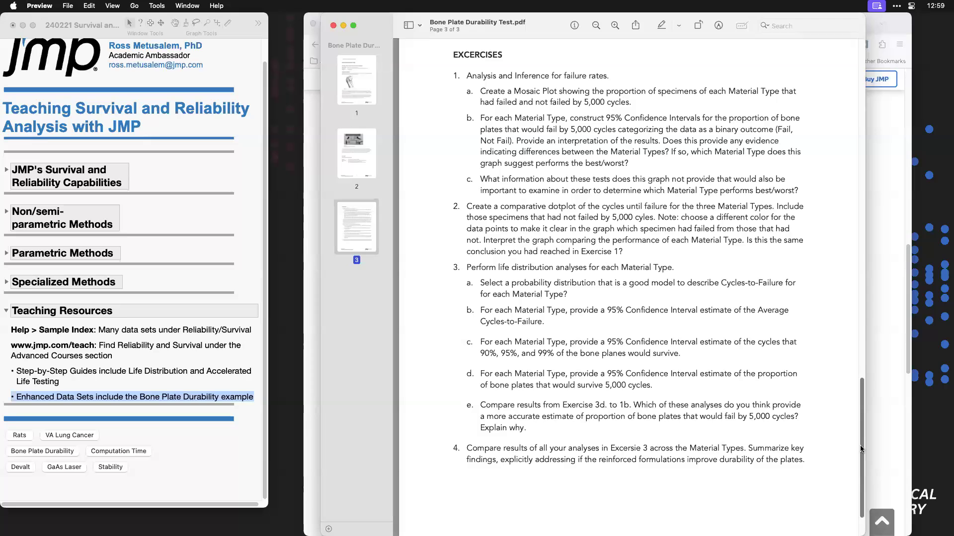
pyautogui.moveTo(863, 407); pyautogui.dragTo(864, 79)
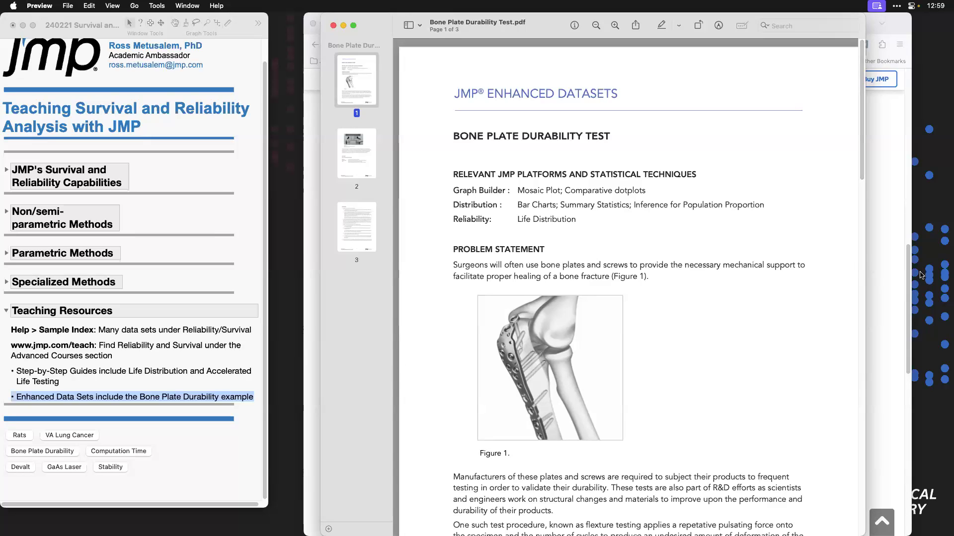
pyautogui.click(907, 281)
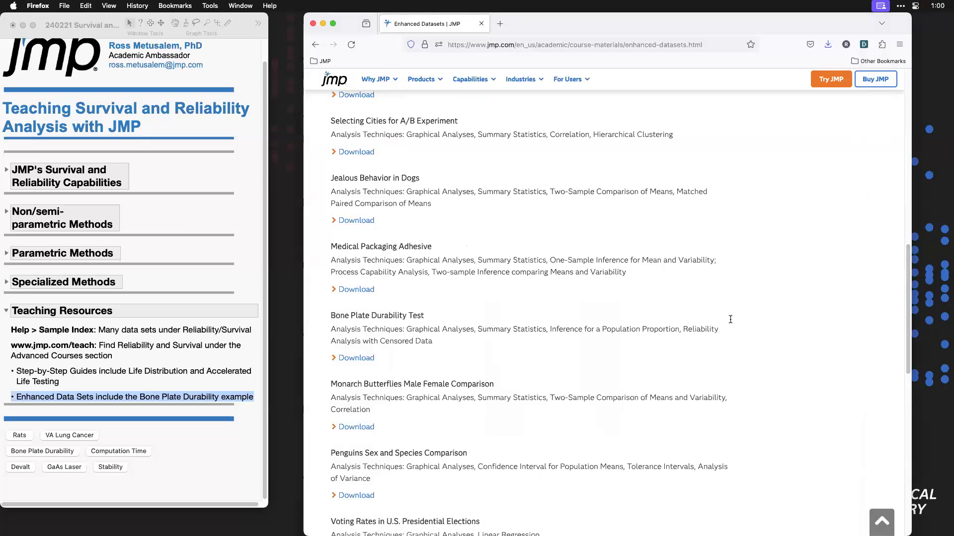